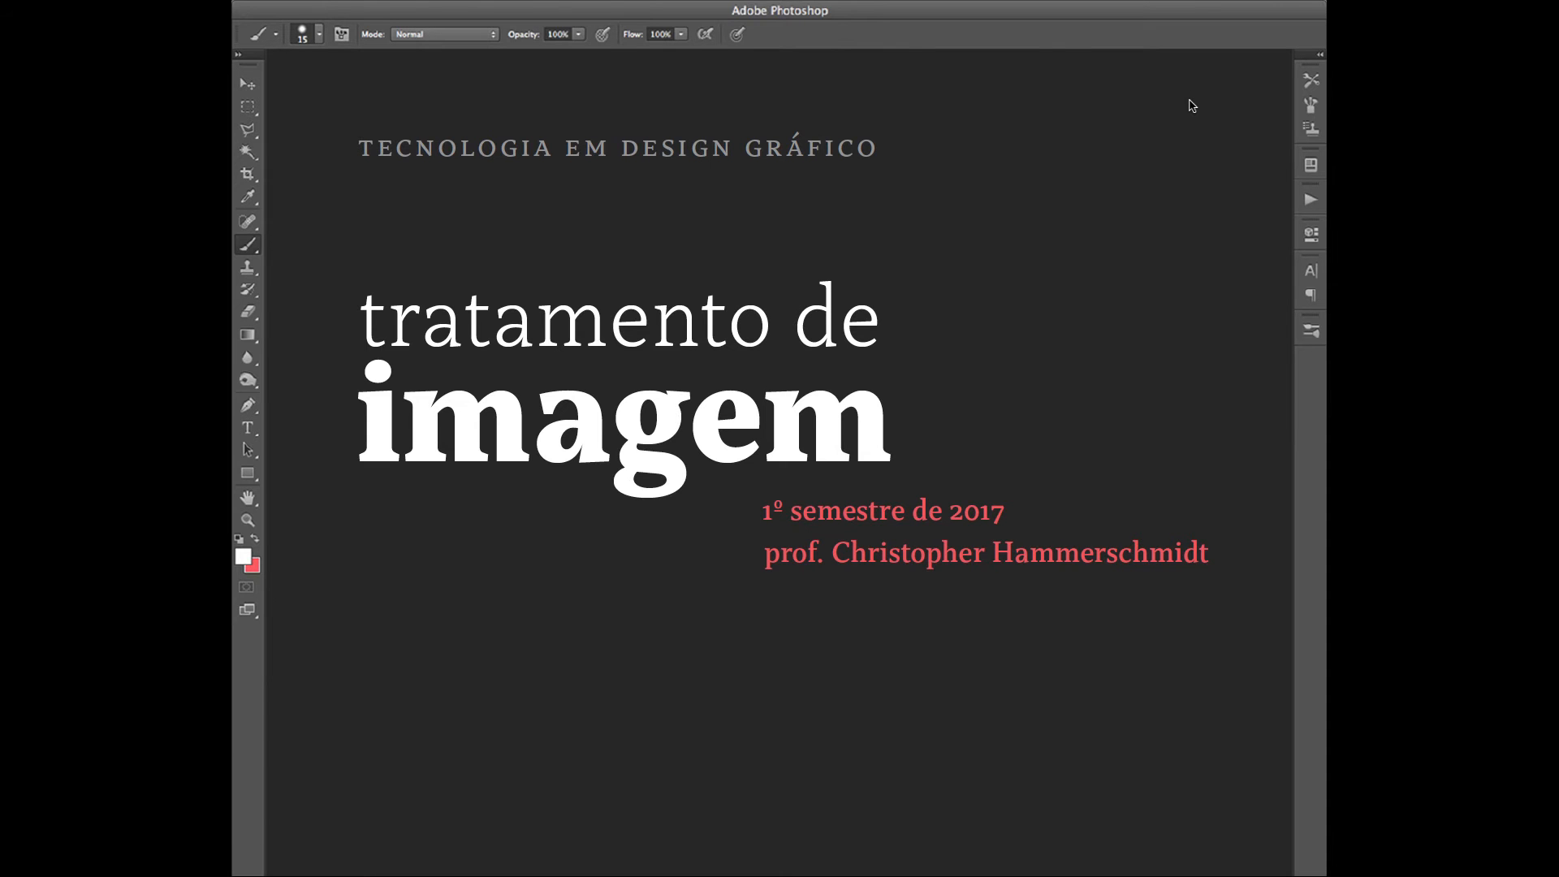
Switch to Finder and preview Ex_04_Banco.jpg, Ex_04_Floresta.jpg and Ex_04_Resultado.jpg in the Exercício 04 folder.
{"action": "key", "text": "super+Tab"}
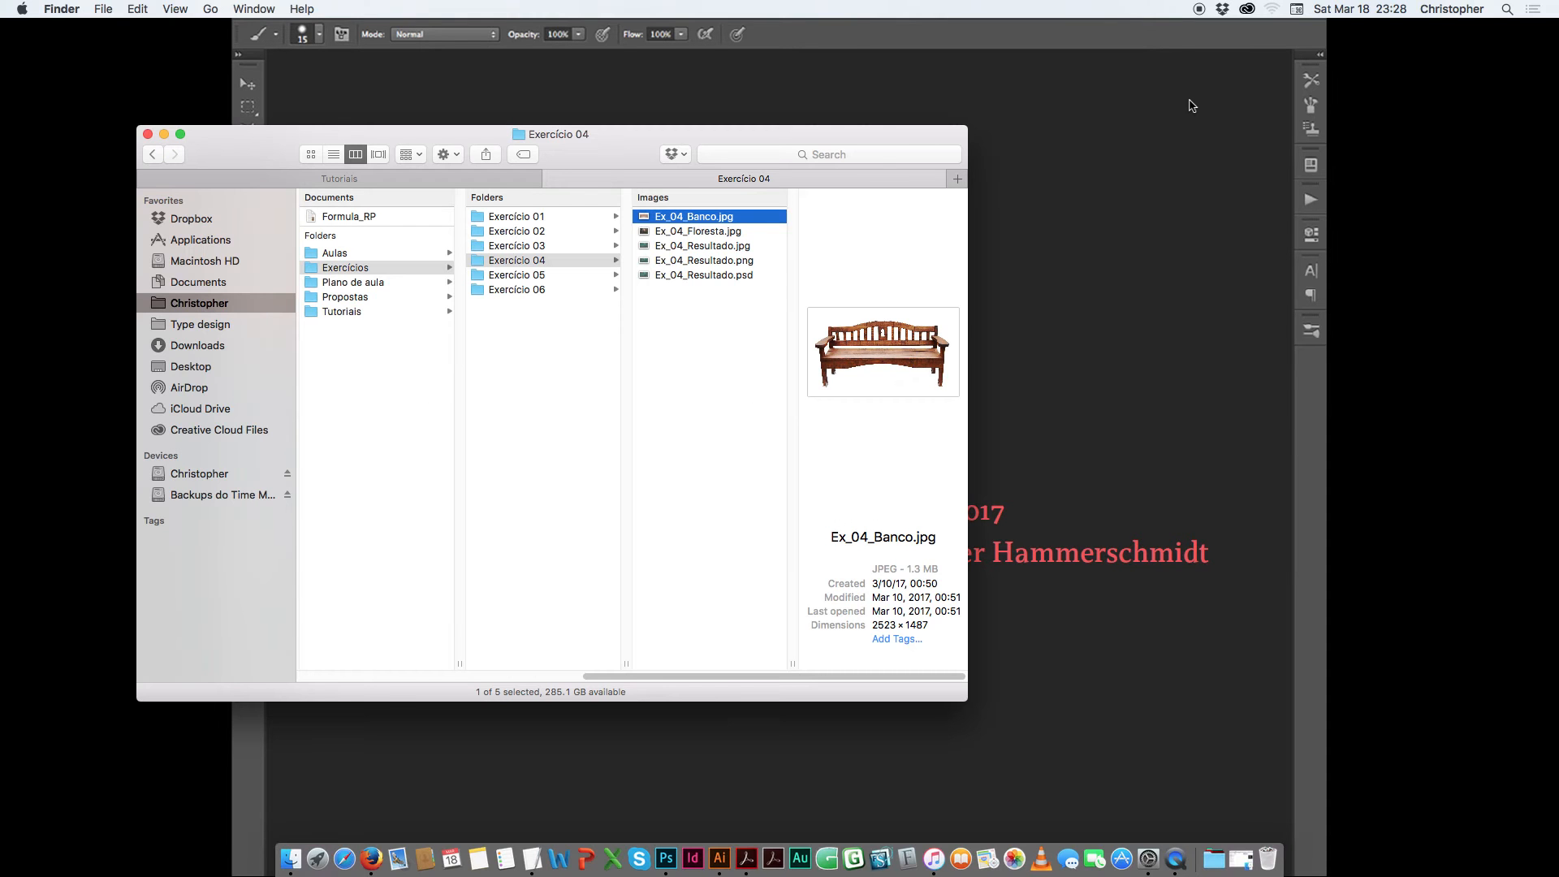
{"action": "key", "text": "space"}
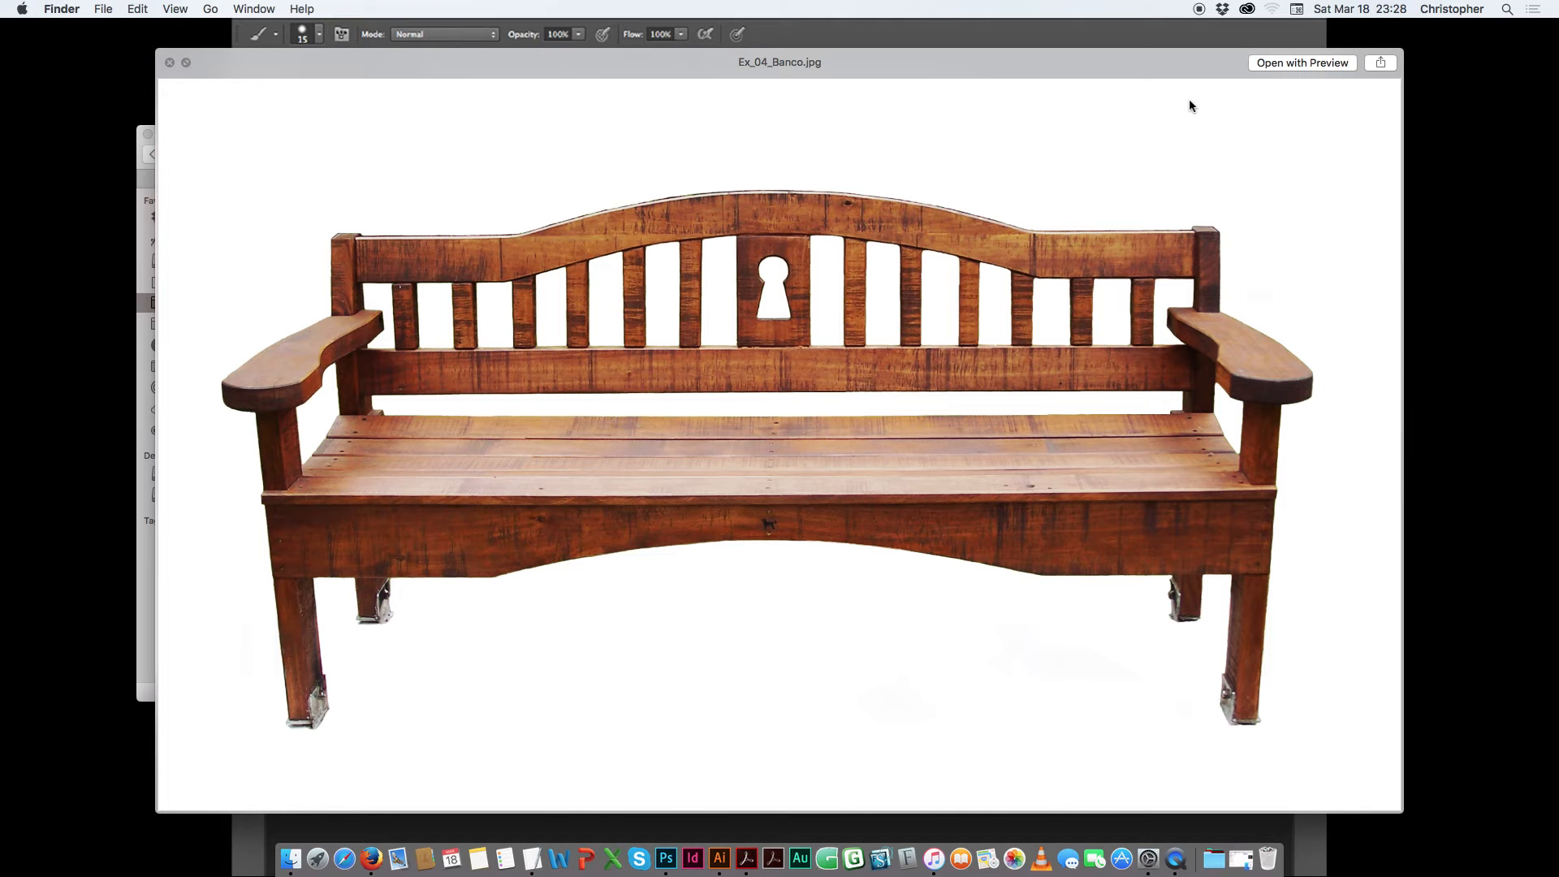
{"action": "key", "text": "Down"}
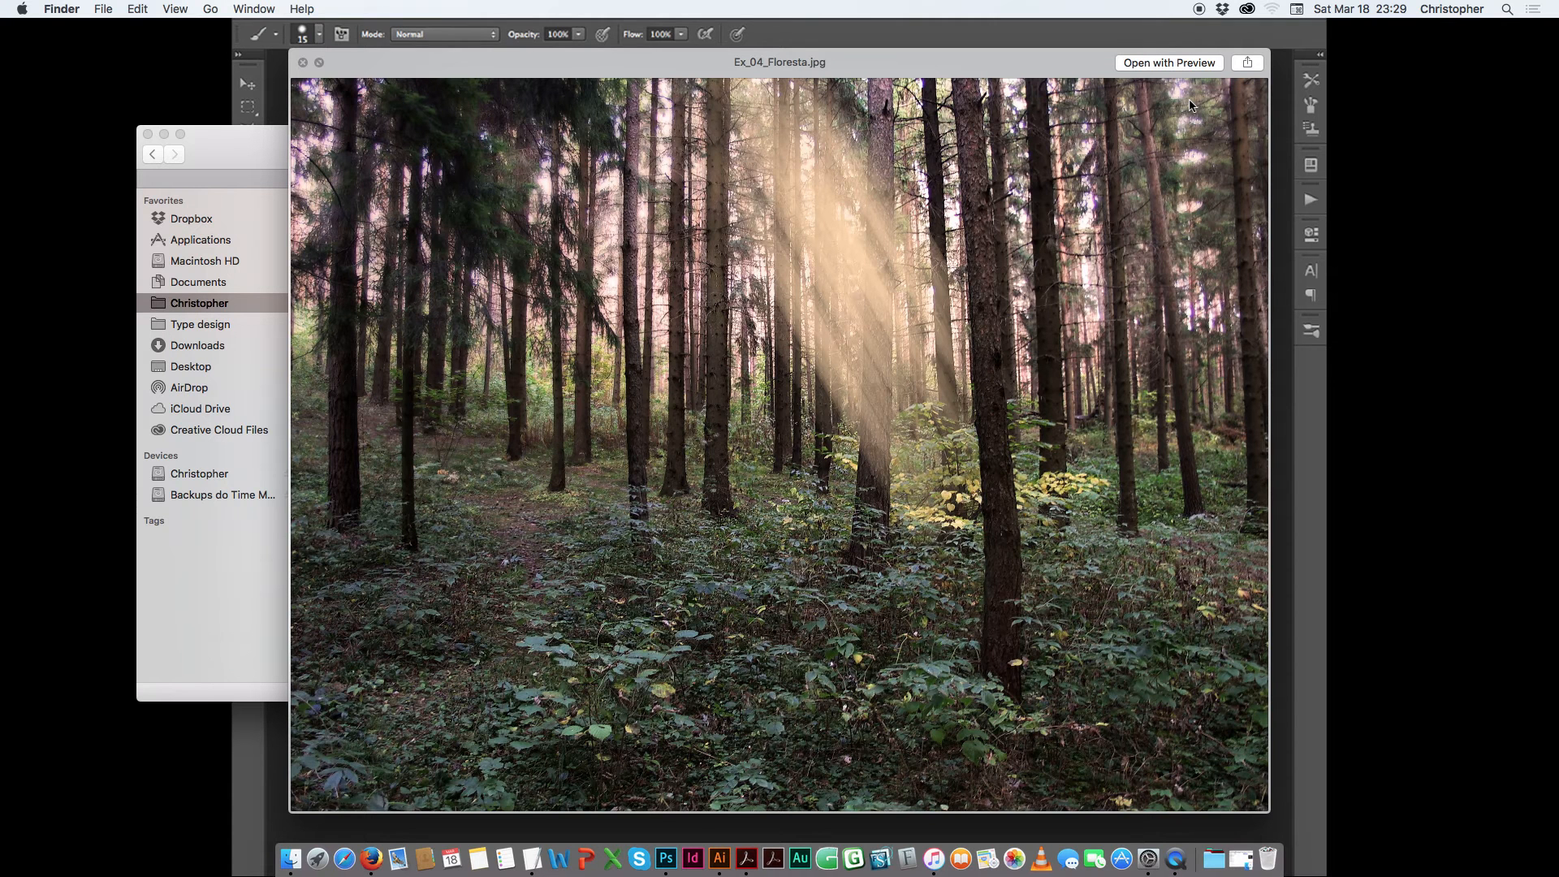
{"action": "key", "text": "Down"}
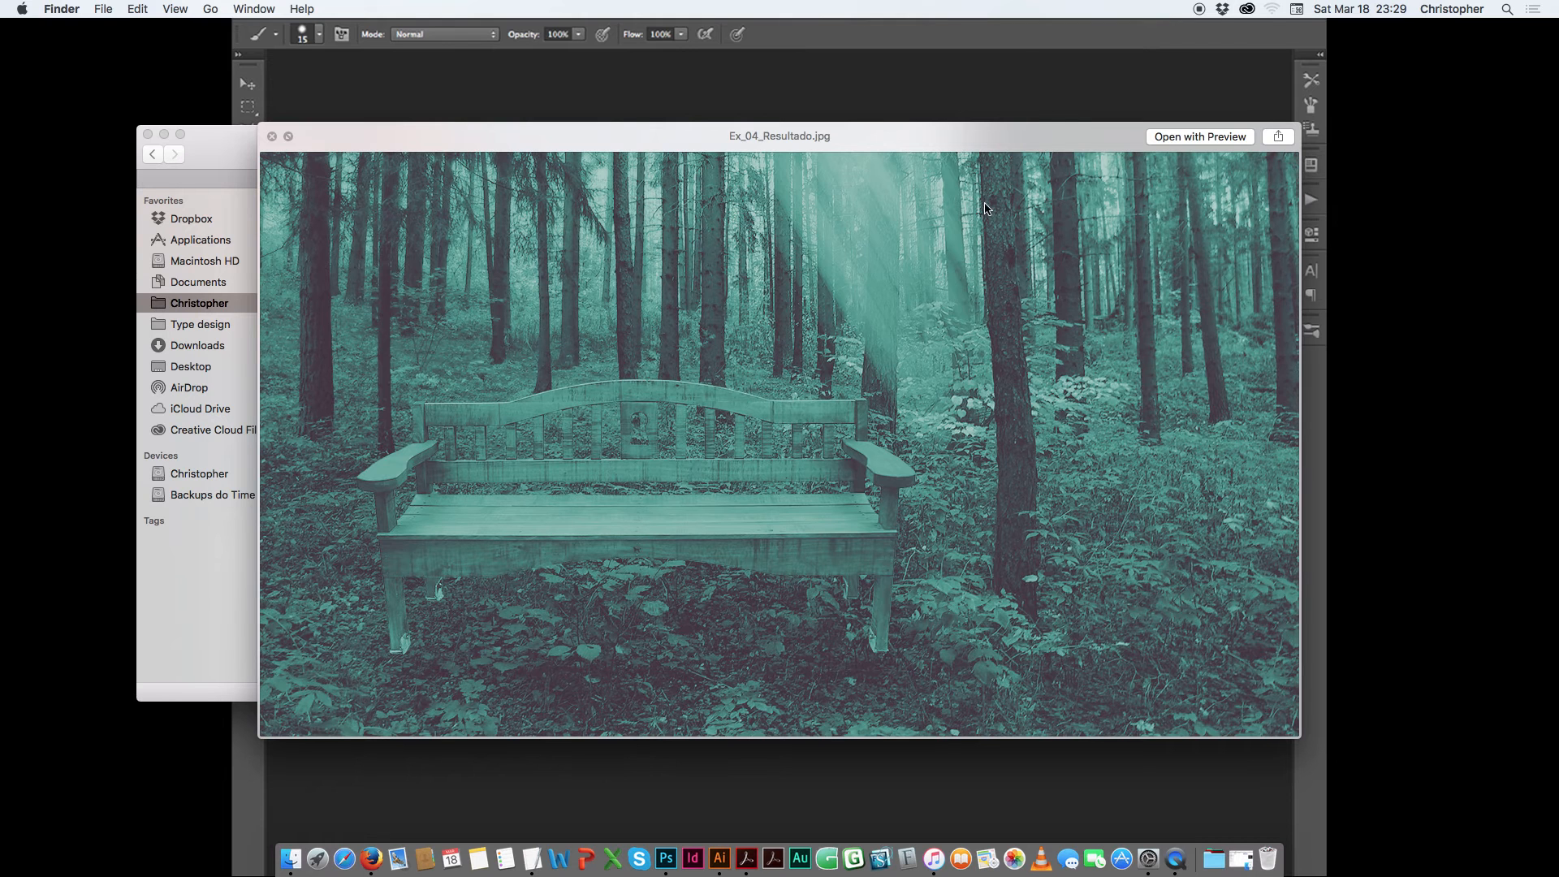
{"action": "key", "text": "space"}
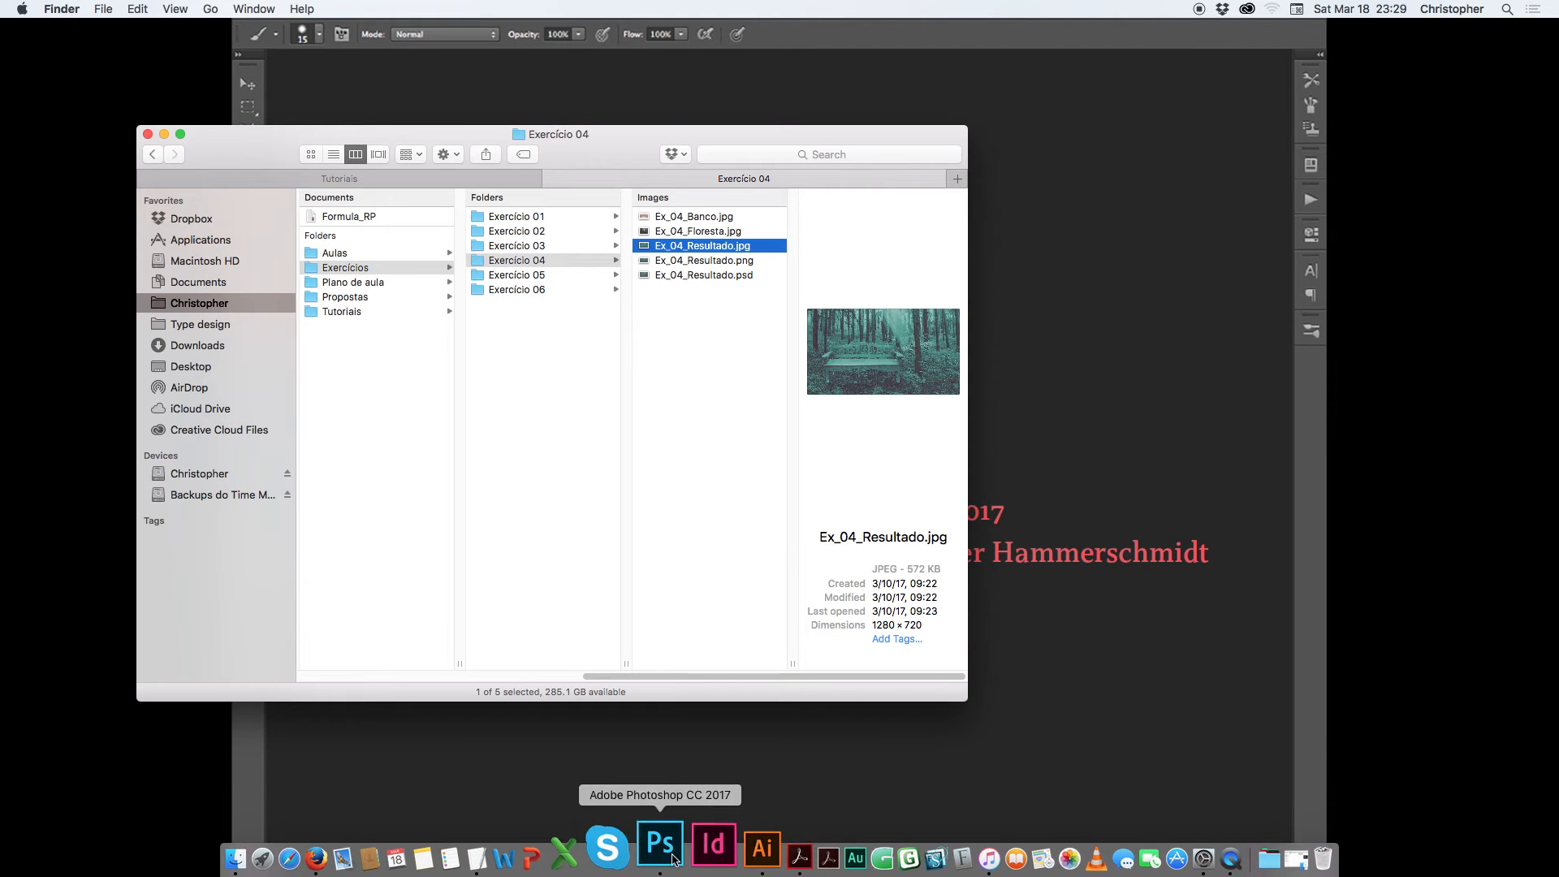
Open Ex_04_Banco.jpg and Ex_04_Floresta.jpg together in Photoshop.
{"action": "left_click", "coordinate": [740, 216]}
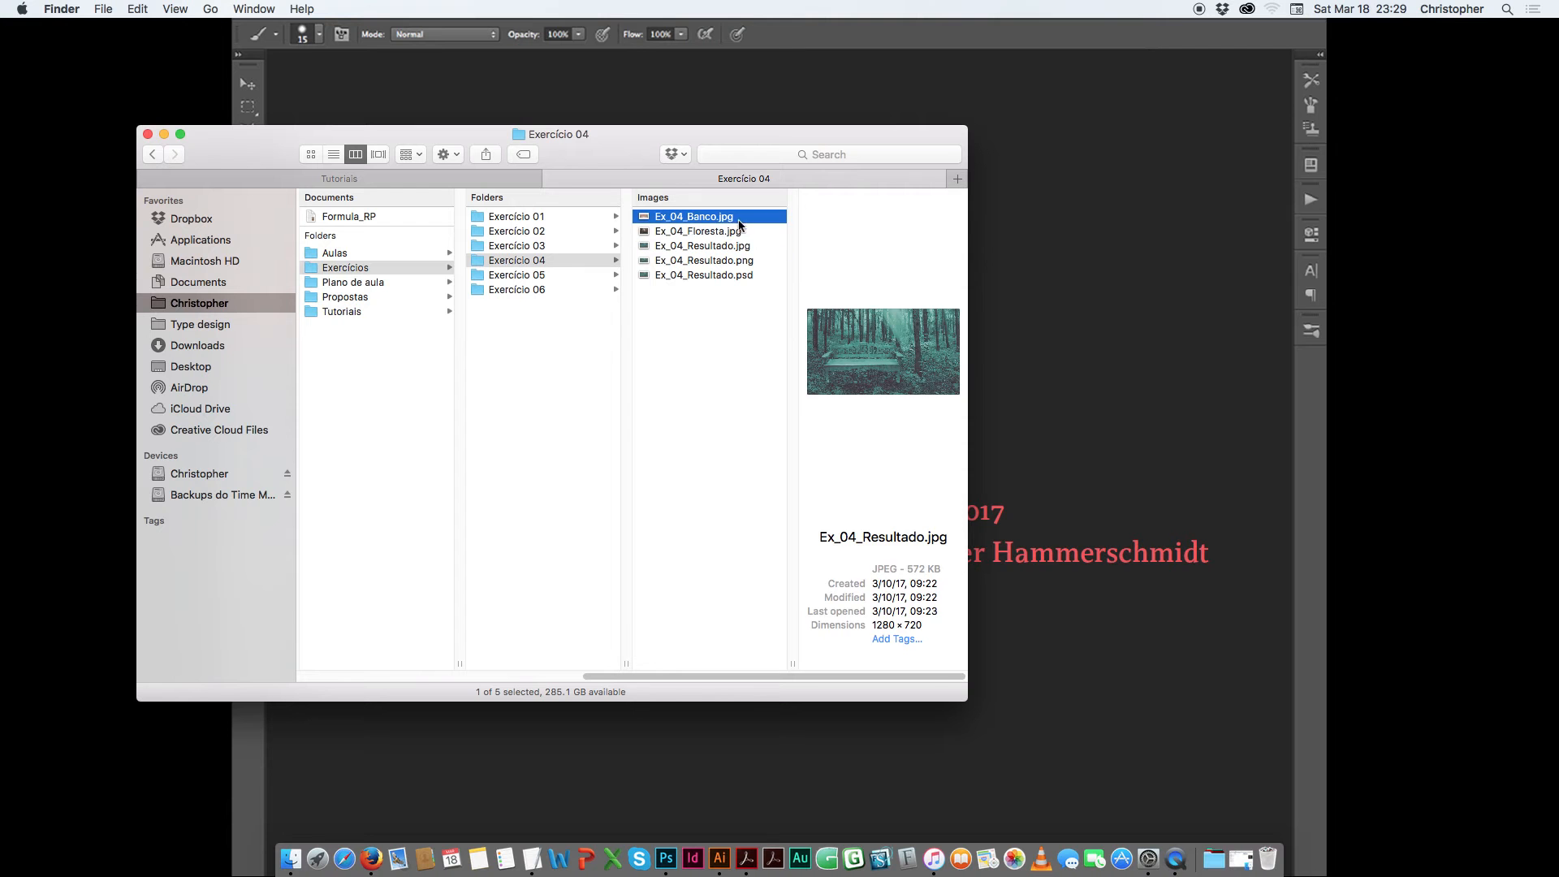
{"action": "left_click", "coordinate": [739, 231], "text": "shift"}
{"action": "left_click_drag", "start_coordinate": [642, 216], "coordinate": [667, 851]}
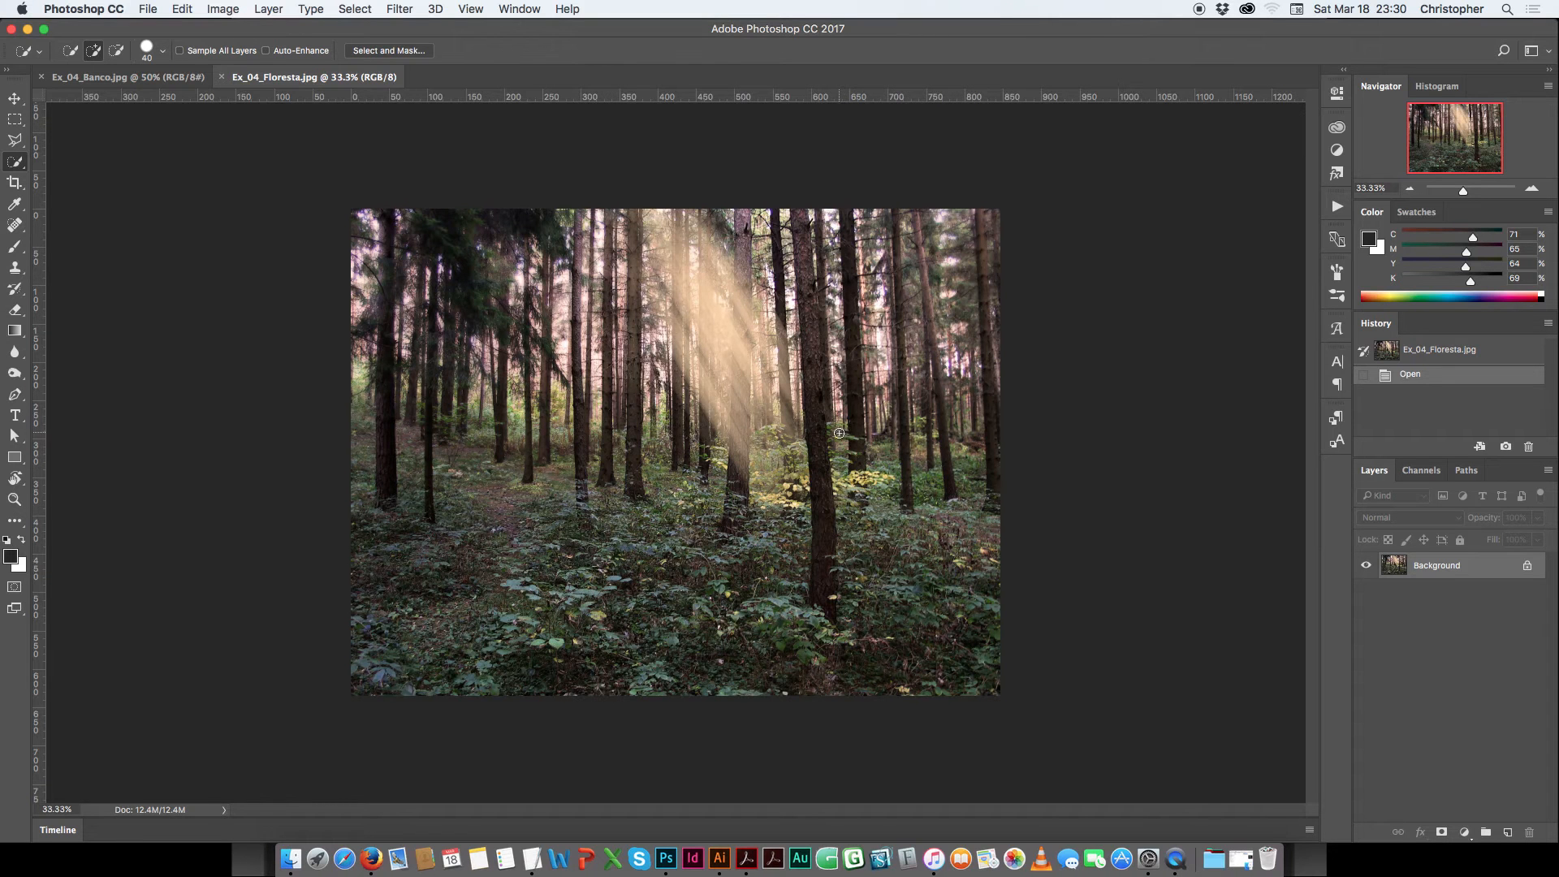
Check the forest image's pixel dimensions and resolution in Image Size without applying any change.
{"action": "left_click", "coordinate": [222, 14]}
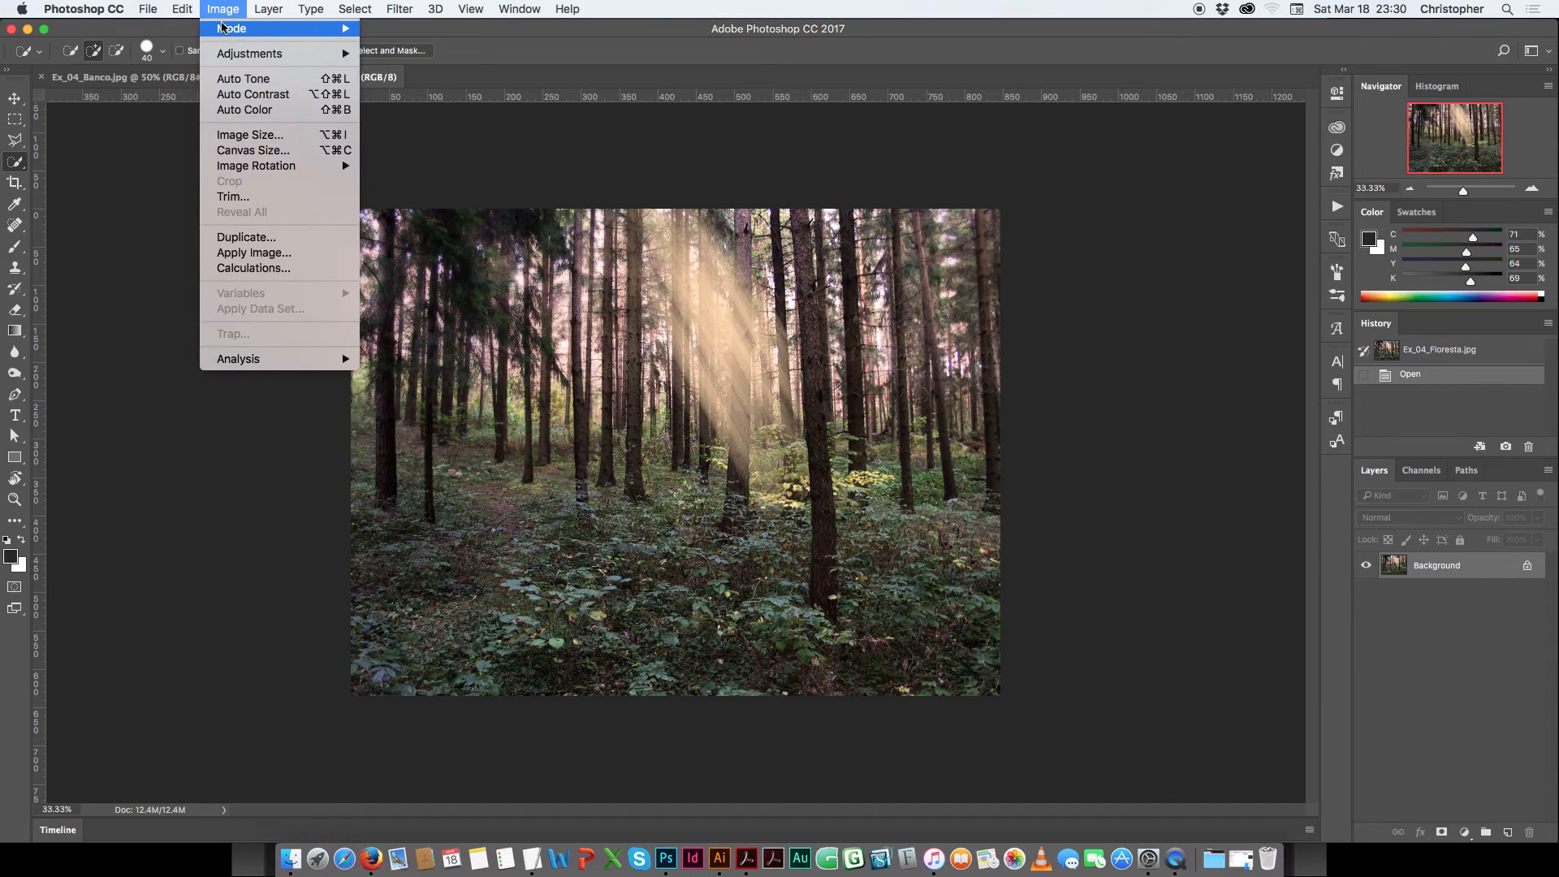
{"action": "left_click", "coordinate": [246, 140]}
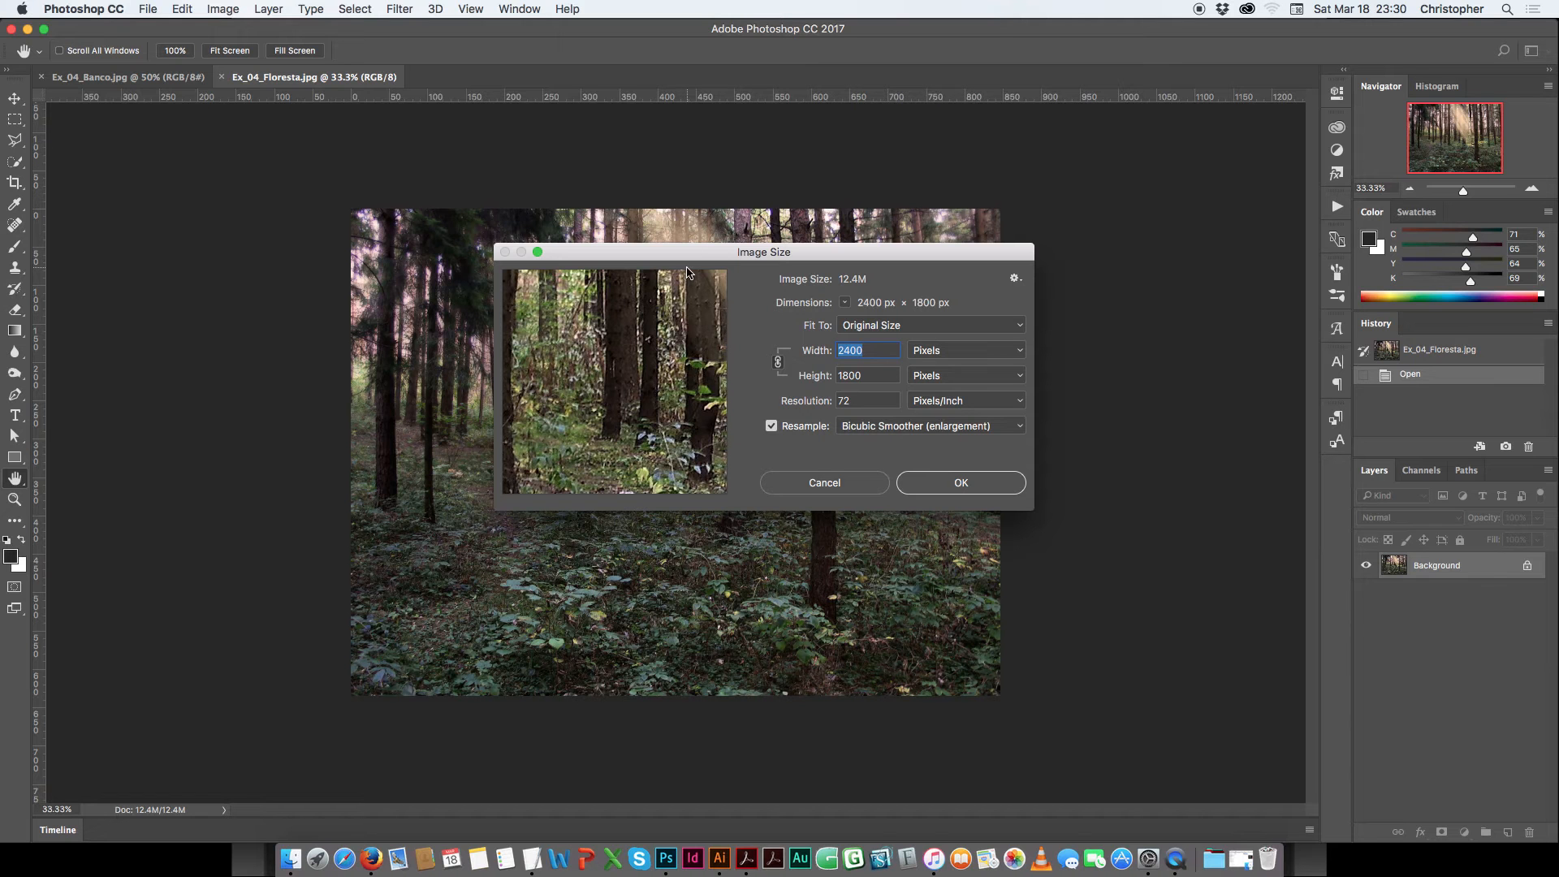
{"action": "mouse_move", "coordinate": [687, 274]}
{"action": "left_click", "coordinate": [796, 484]}
{"action": "key", "text": "w"}
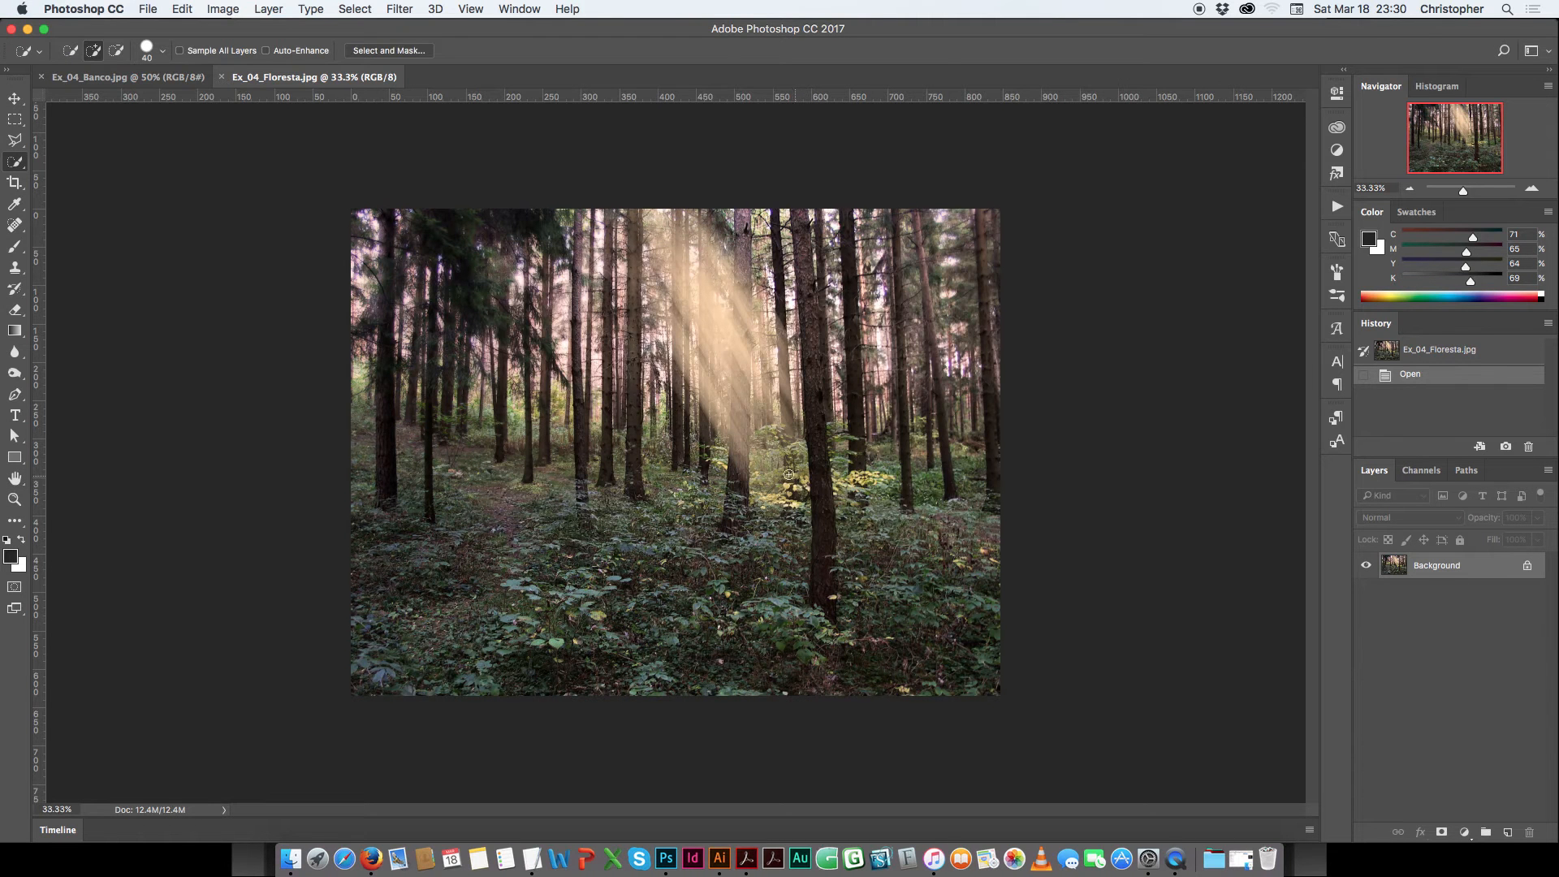
Convert the forest image's Background layer to a Smart Object and rename it Floresta.
{"action": "right_click", "coordinate": [1440, 567]}
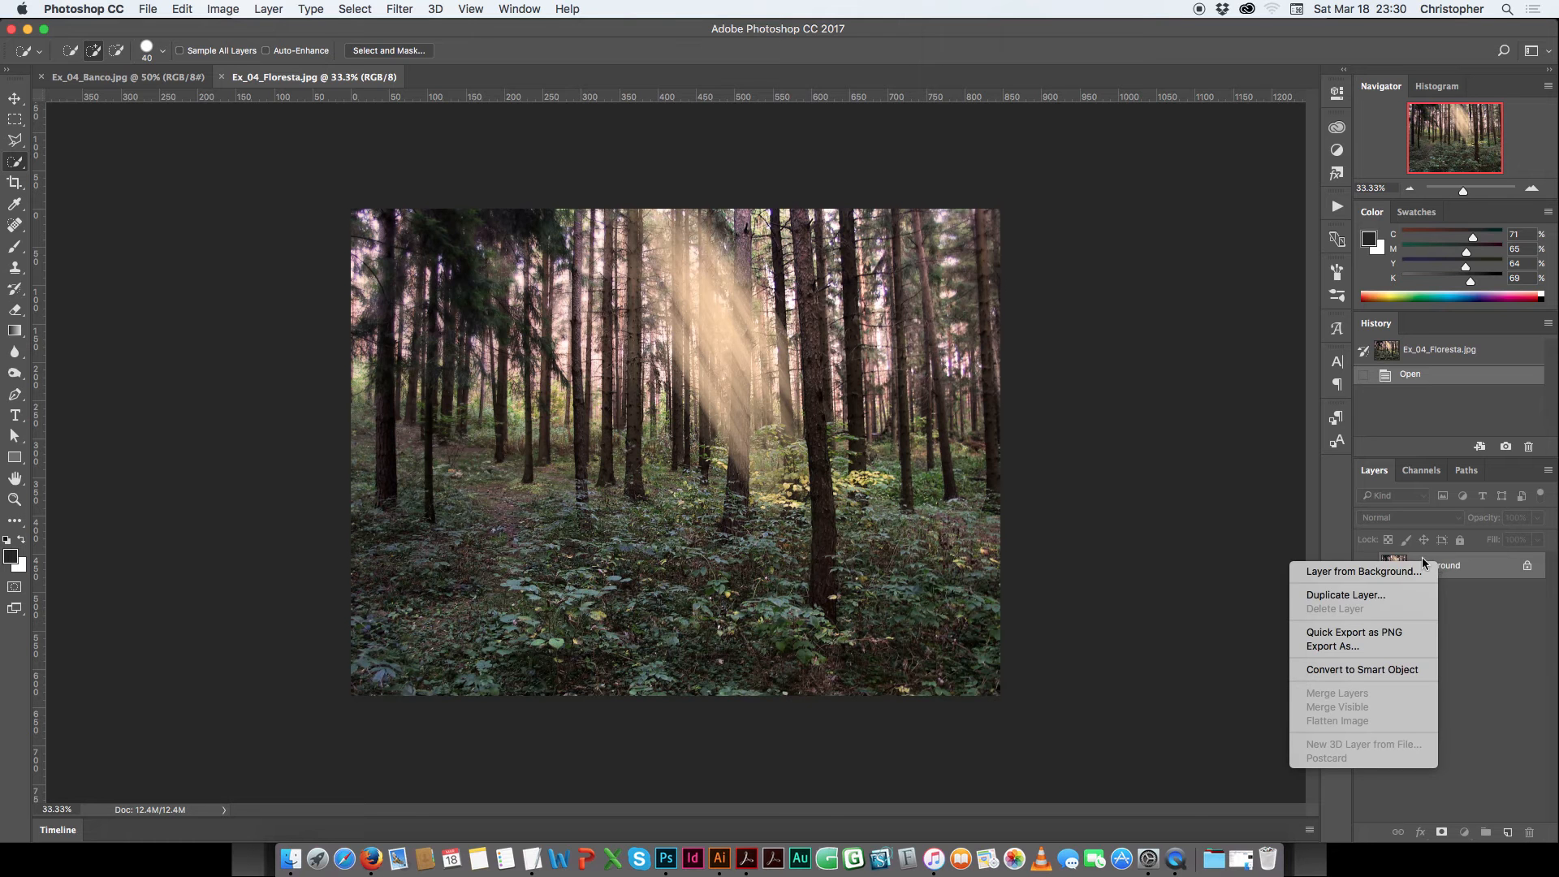
{"action": "left_click", "coordinate": [1352, 674]}
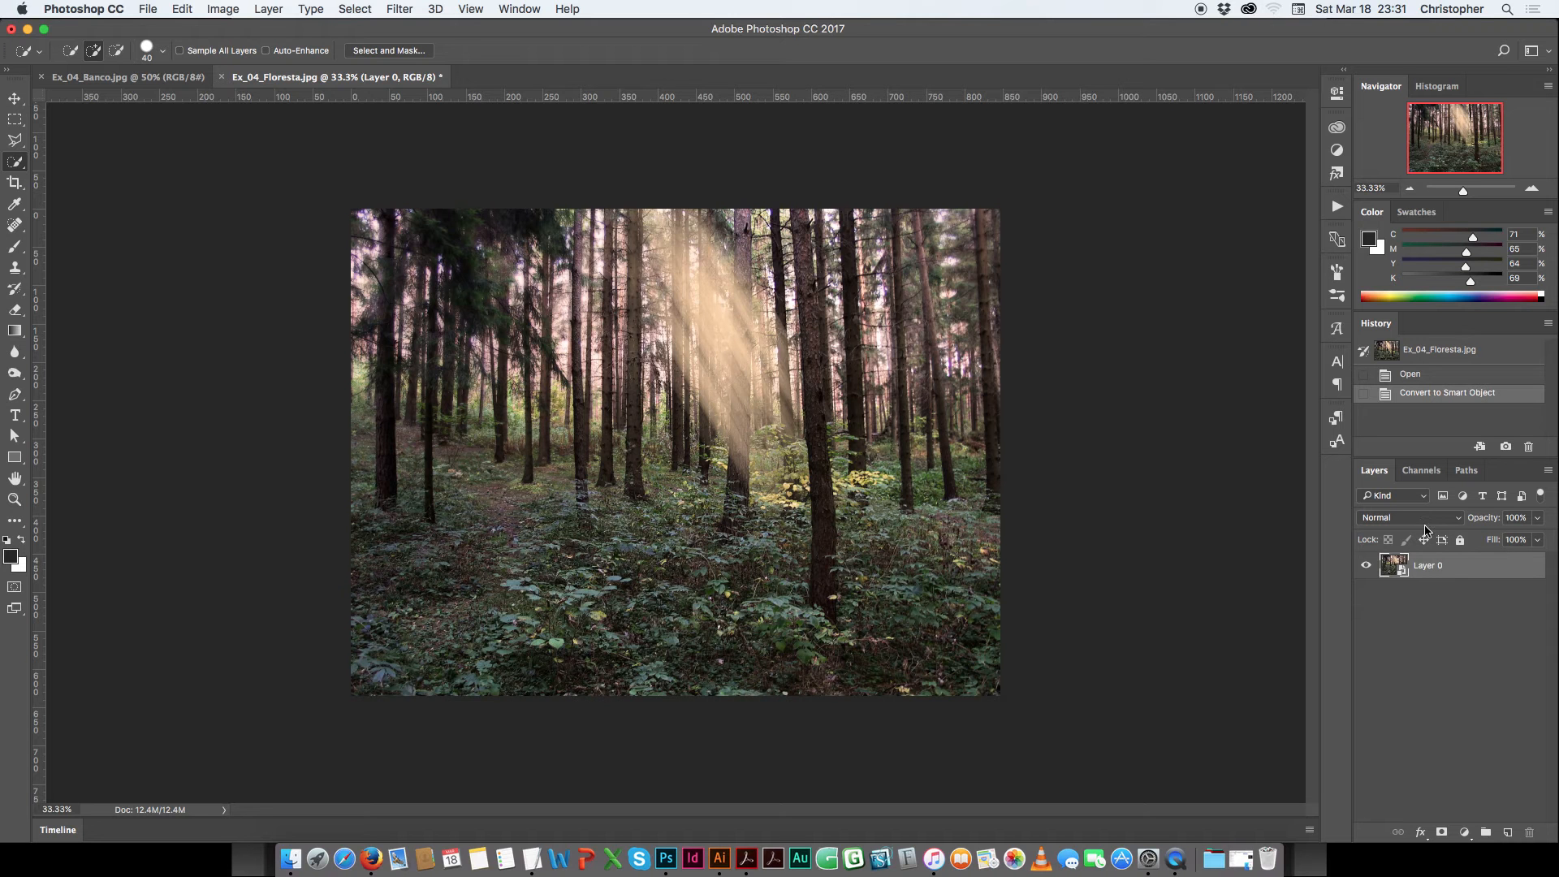
{"action": "double_click", "coordinate": [1430, 572]}
{"action": "type", "text": "Floresta"}
{"action": "key", "text": "Return"}
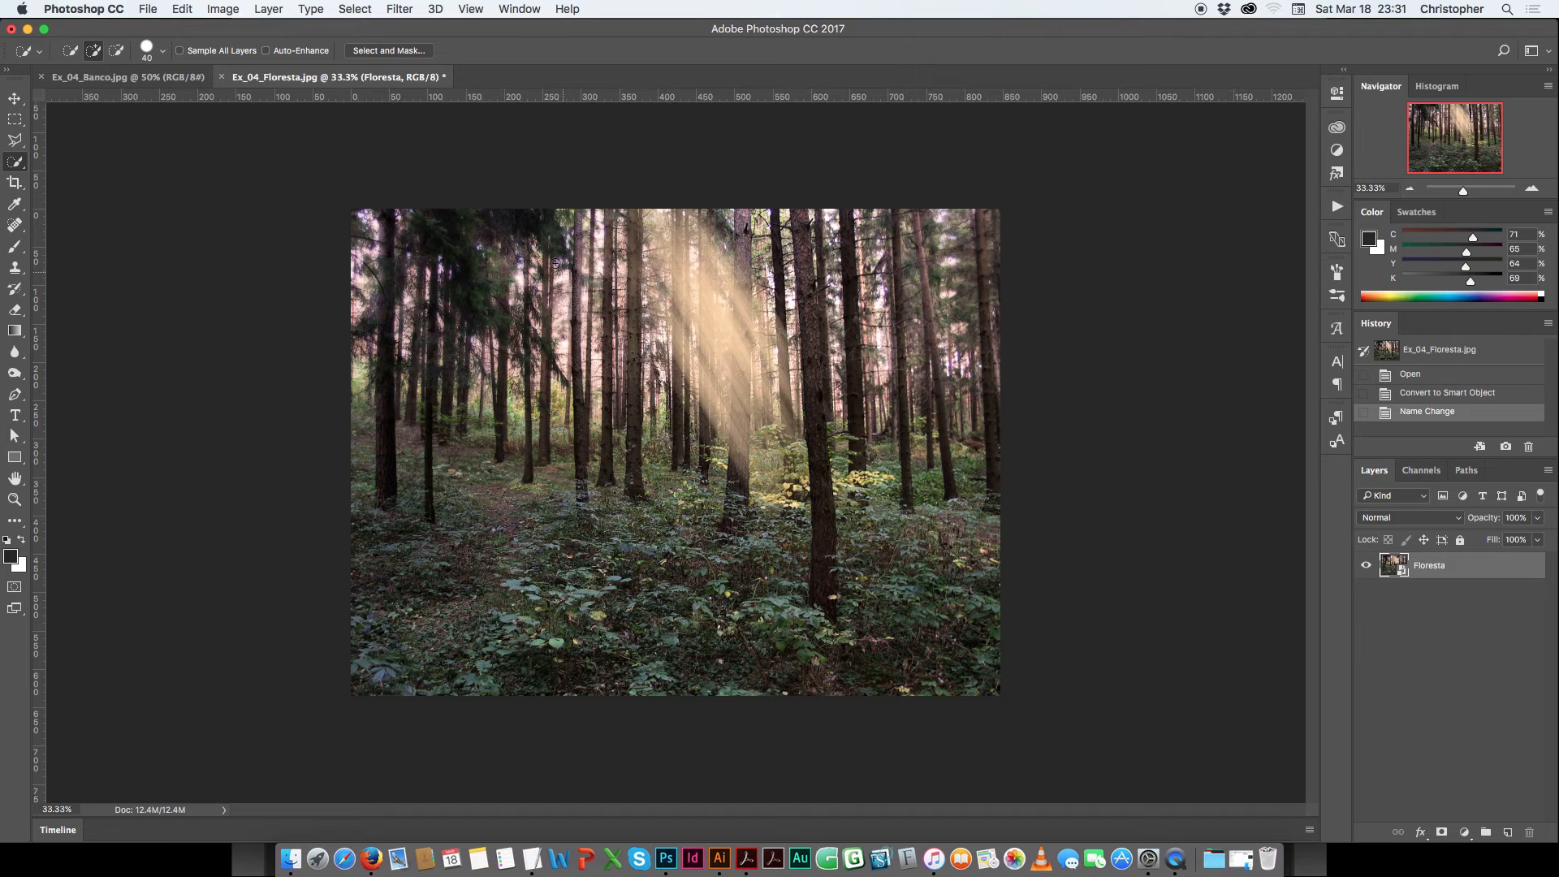
Resize the forest image proportionally to a width of 1280 pixels.
{"action": "left_click", "coordinate": [222, 9]}
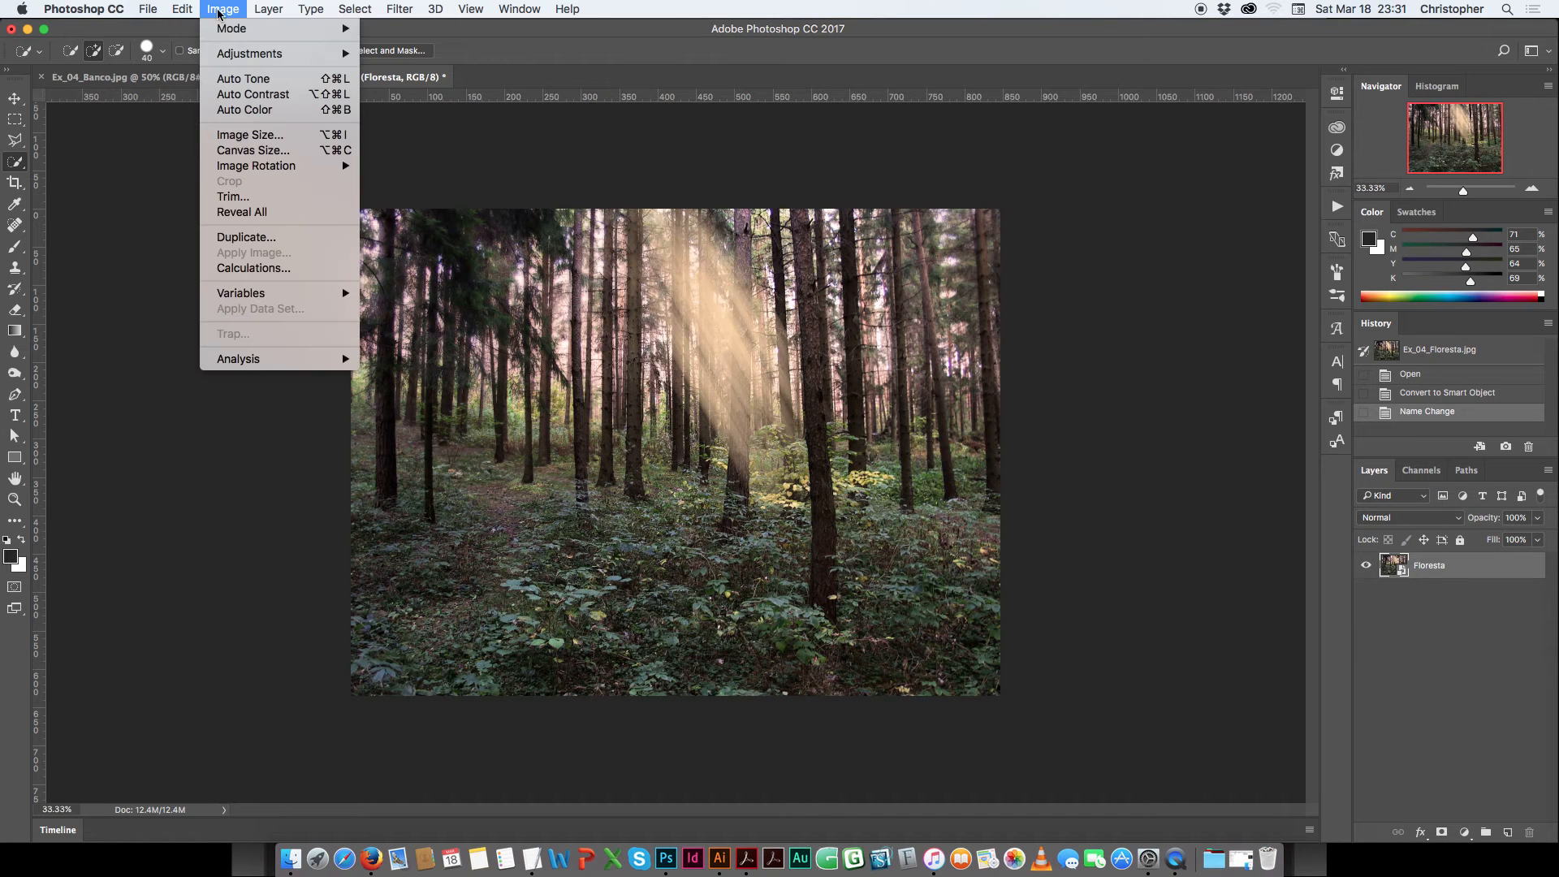
{"action": "left_click", "coordinate": [255, 137]}
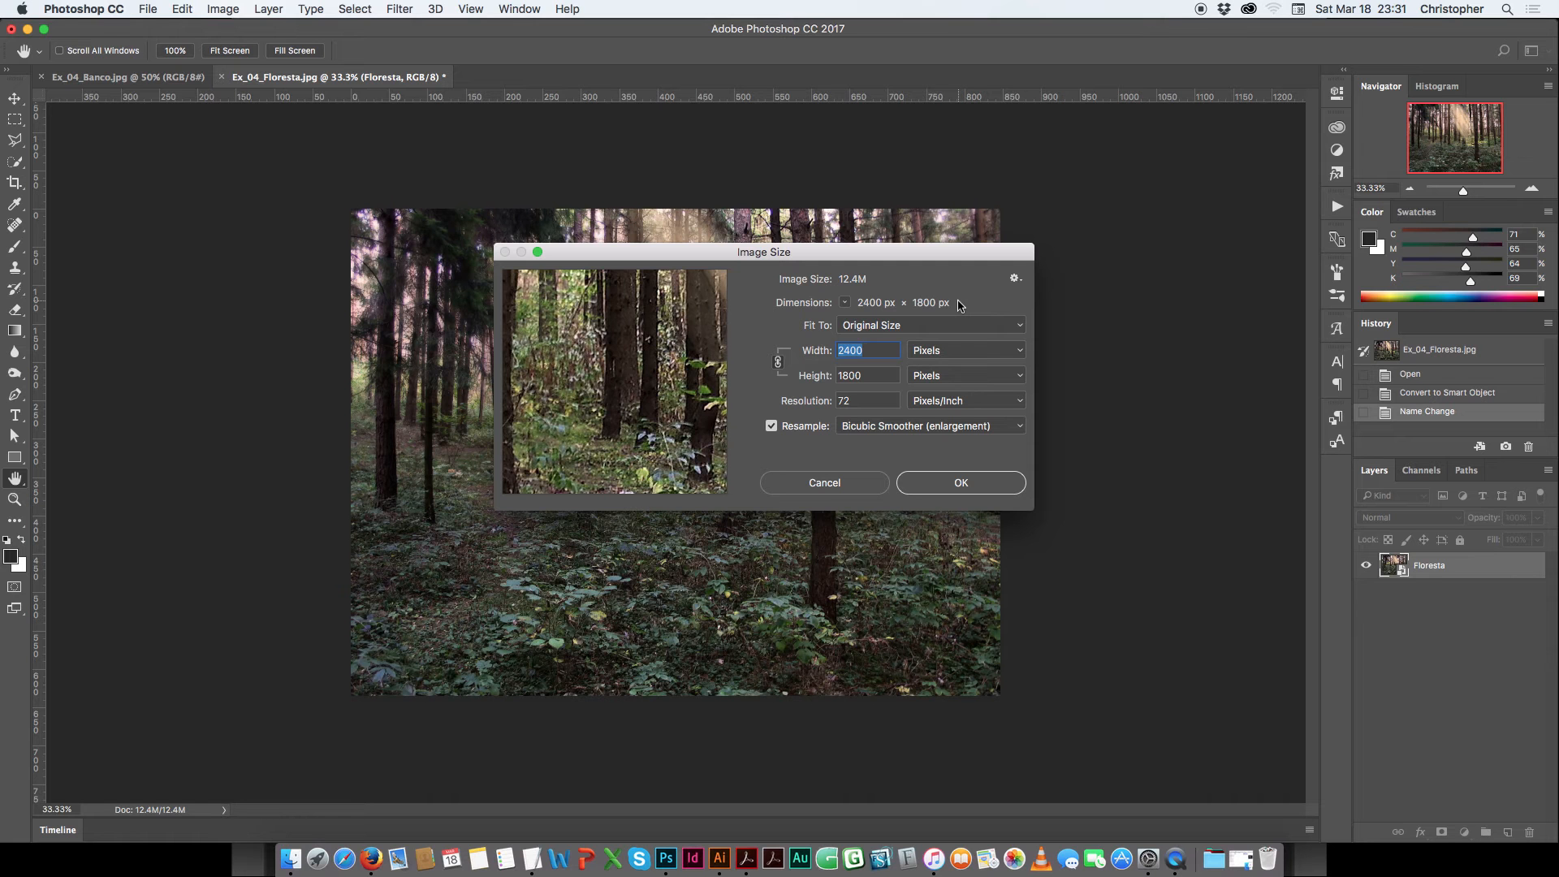
{"action": "type", "text": "1"}
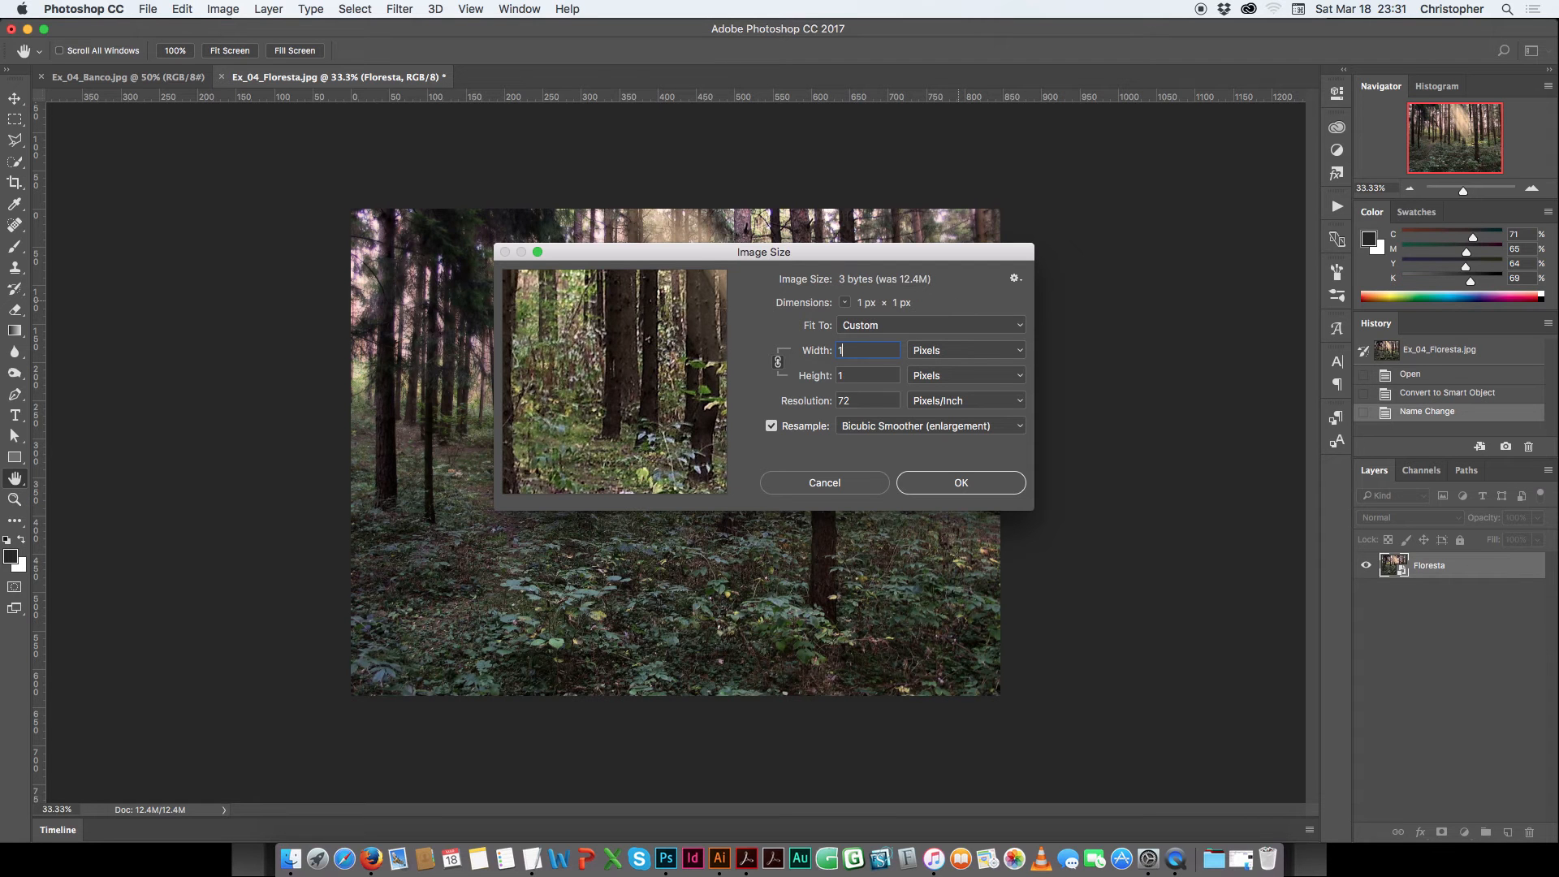
{"action": "type", "text": "280"}
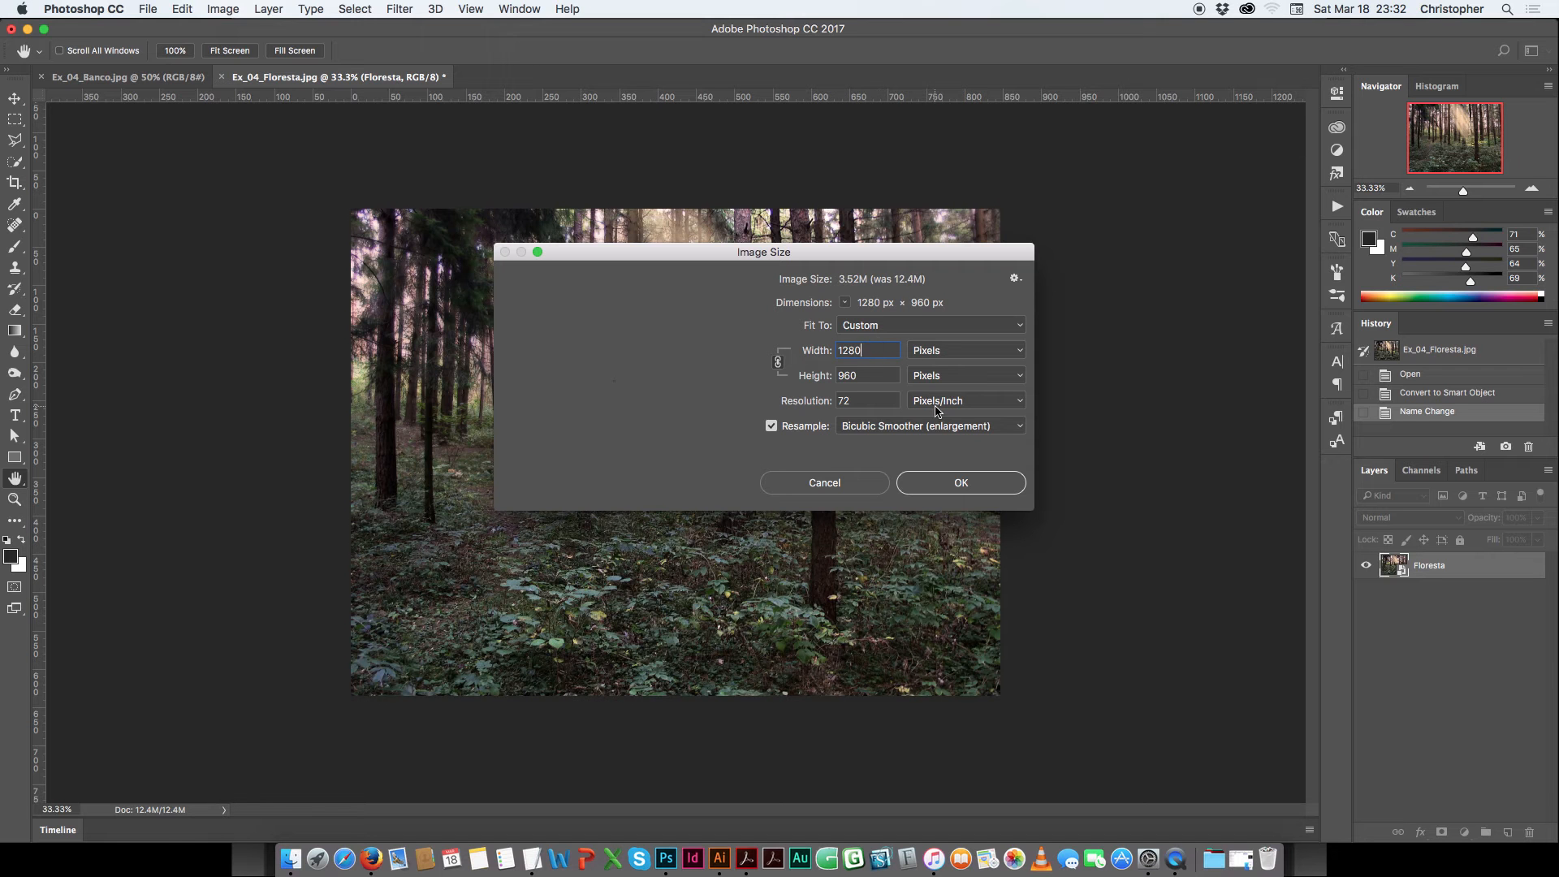
{"action": "left_click", "coordinate": [946, 488]}
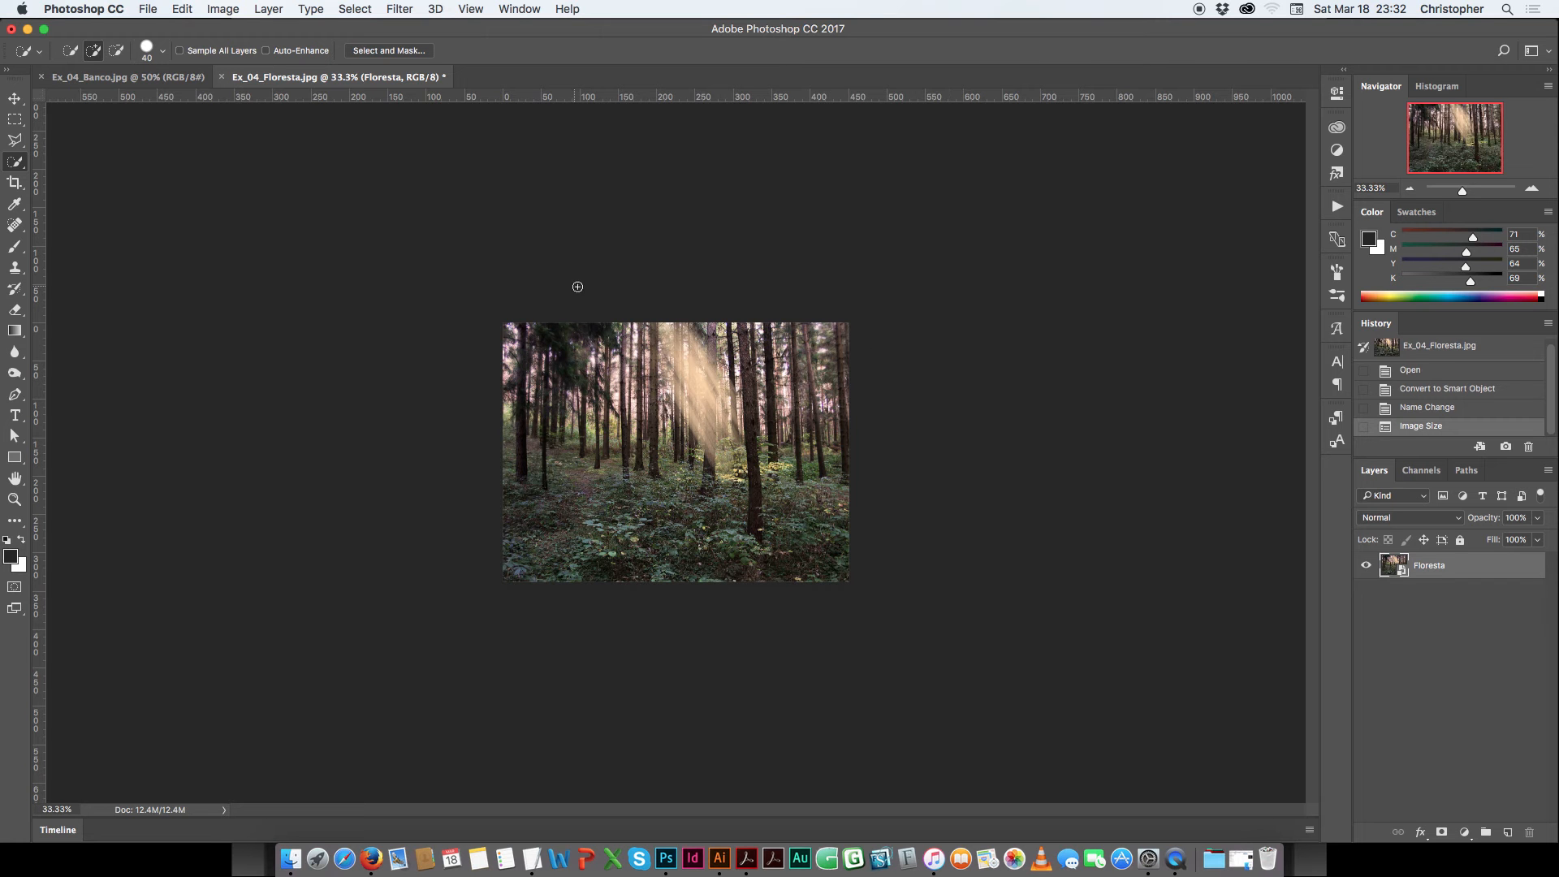
Reduce the forest image's canvas height to 720 pixels, anchored at the bottom centre, and accept the clipping.
{"action": "key", "text": "super+plus"}
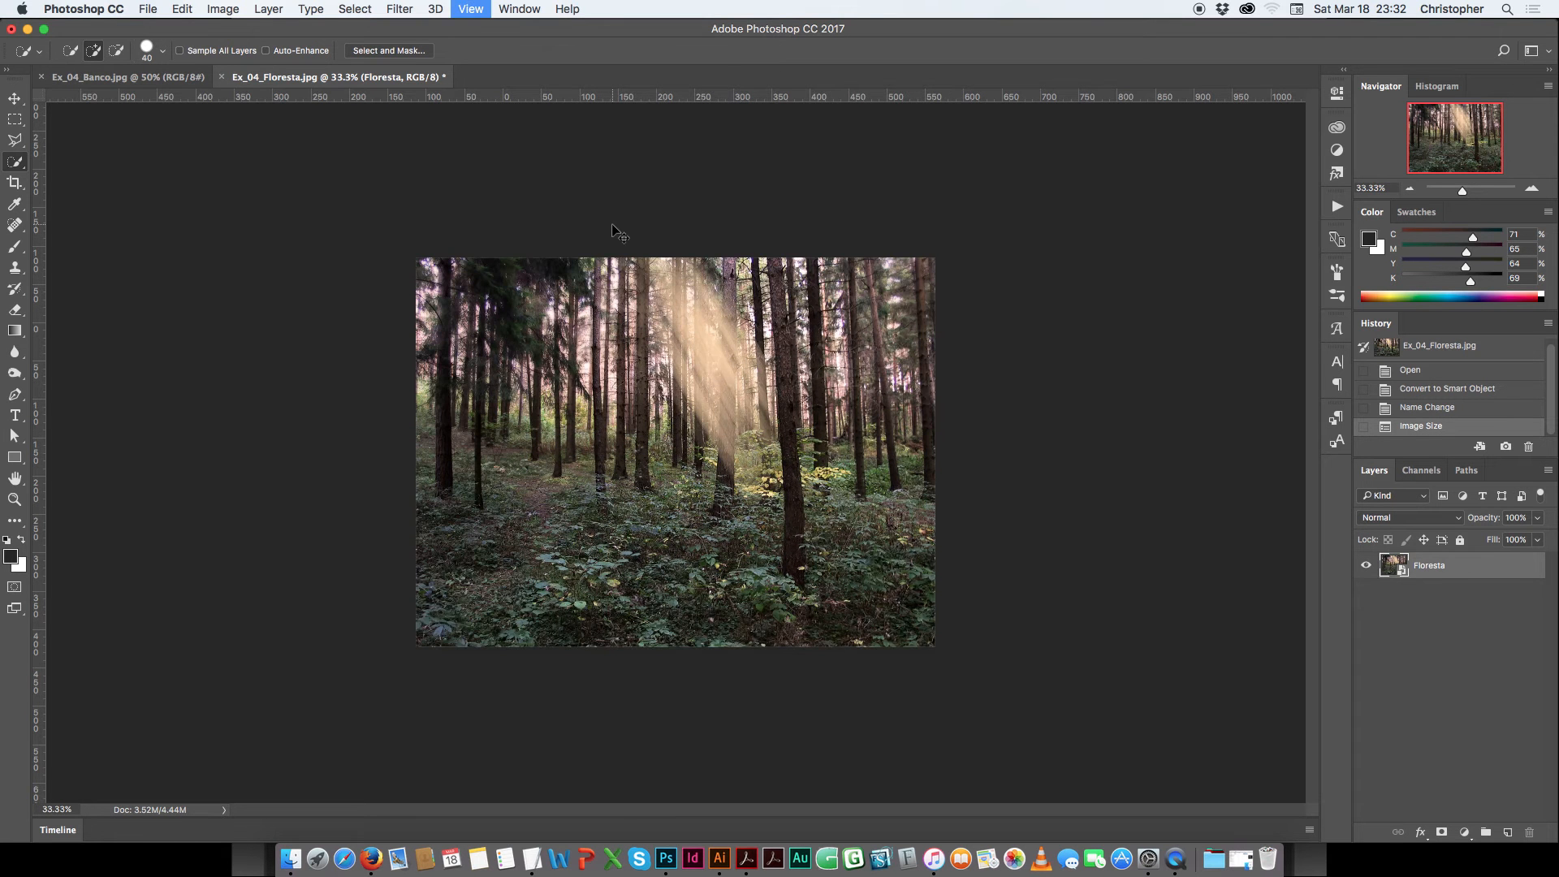
{"action": "key", "text": "super+plus"}
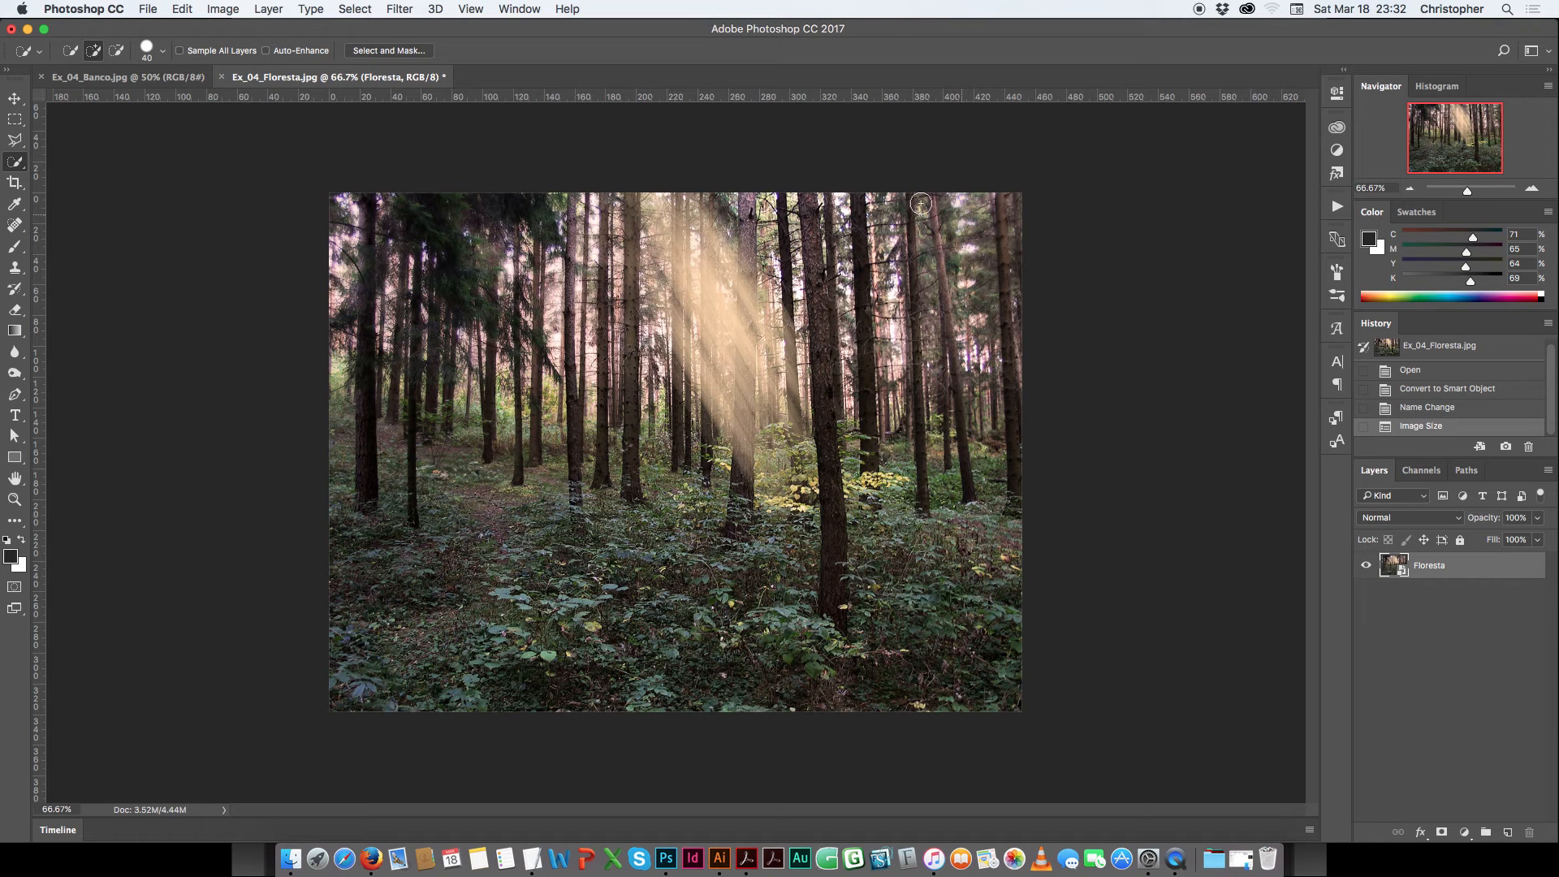
{"action": "left_click", "coordinate": [221, 11]}
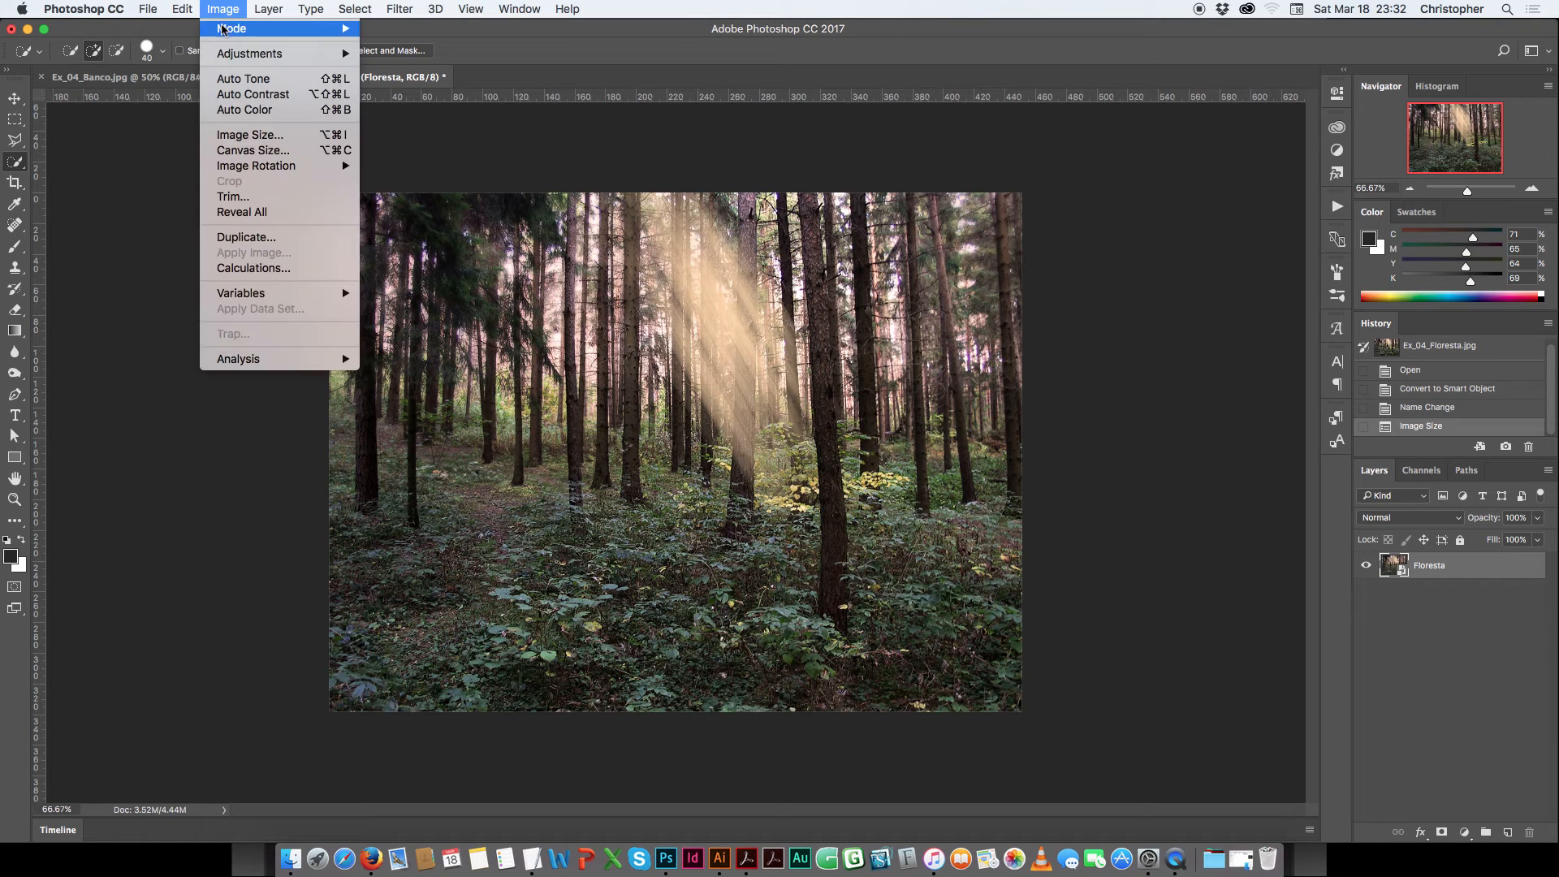
{"action": "left_click", "coordinate": [237, 151]}
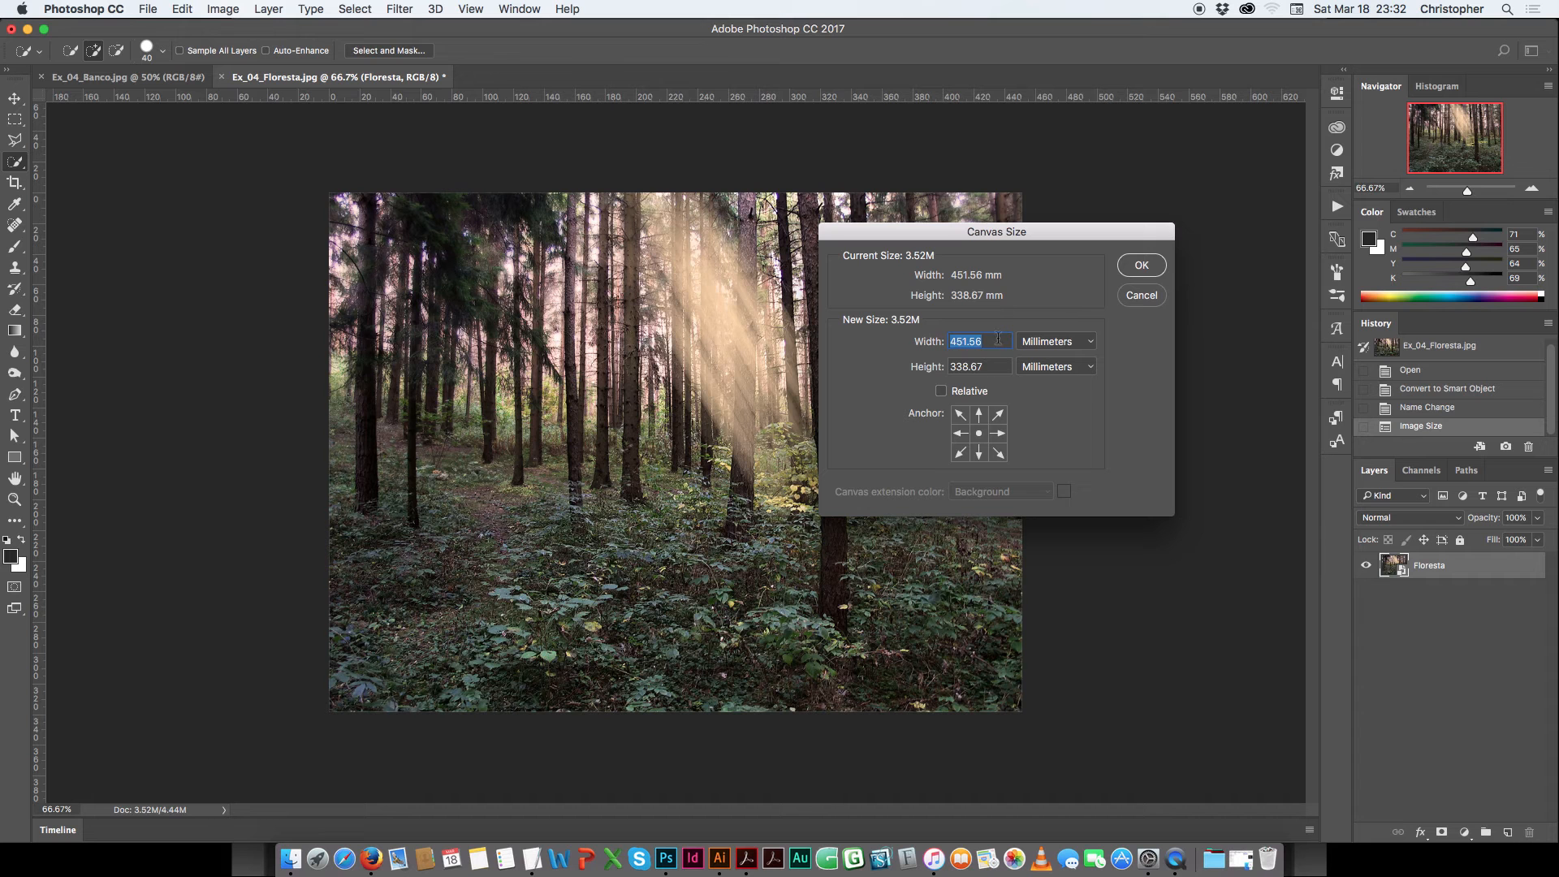
{"action": "left_click", "coordinate": [1067, 344]}
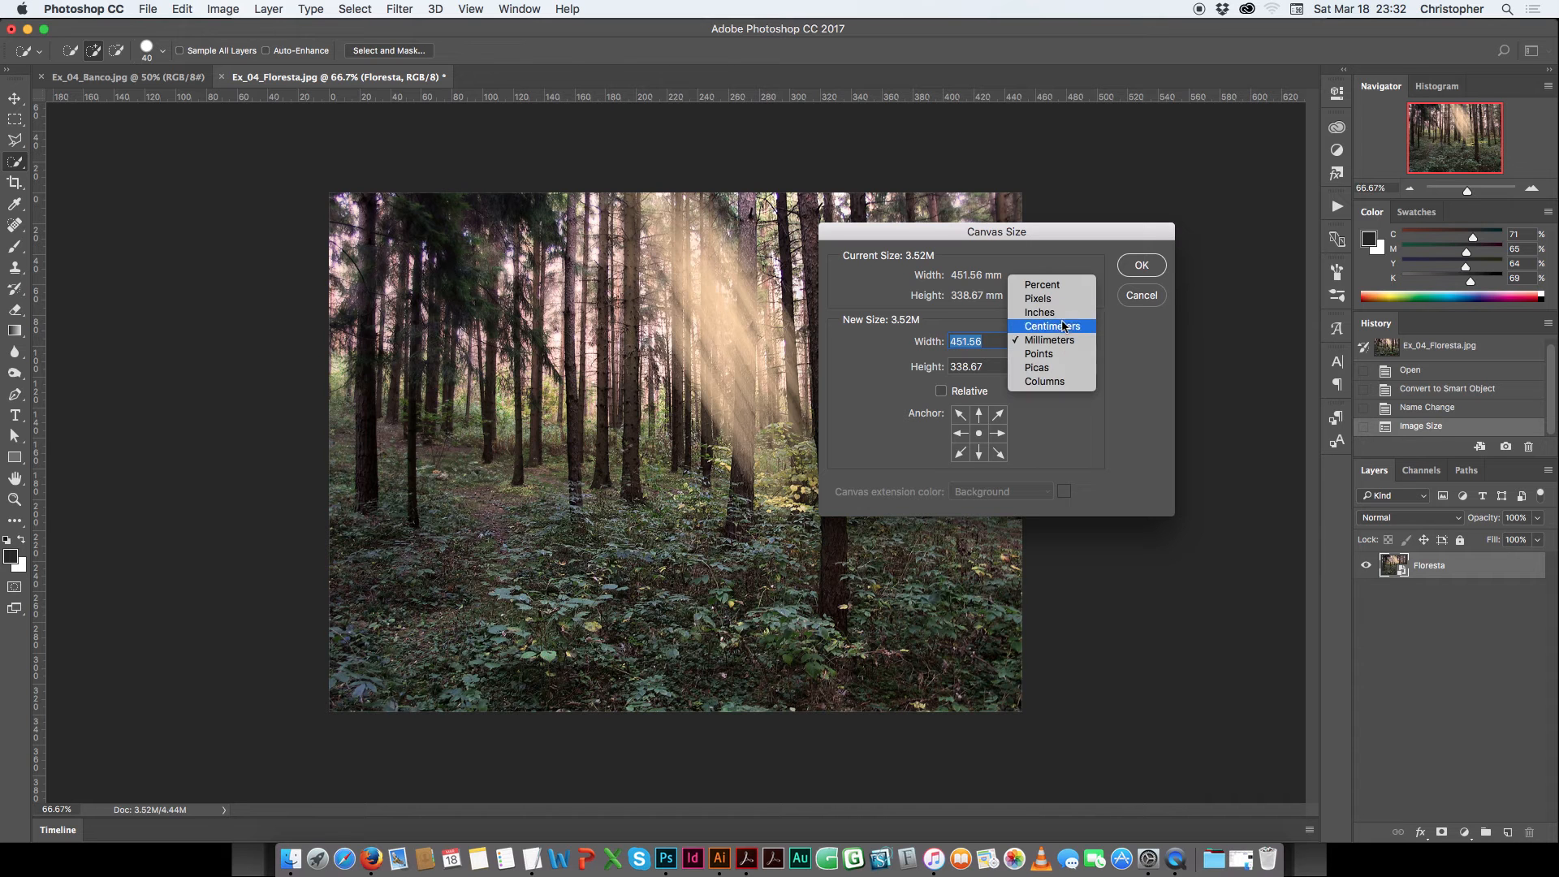
{"action": "left_click", "coordinate": [1057, 307]}
{"action": "left_click", "coordinate": [954, 366]}
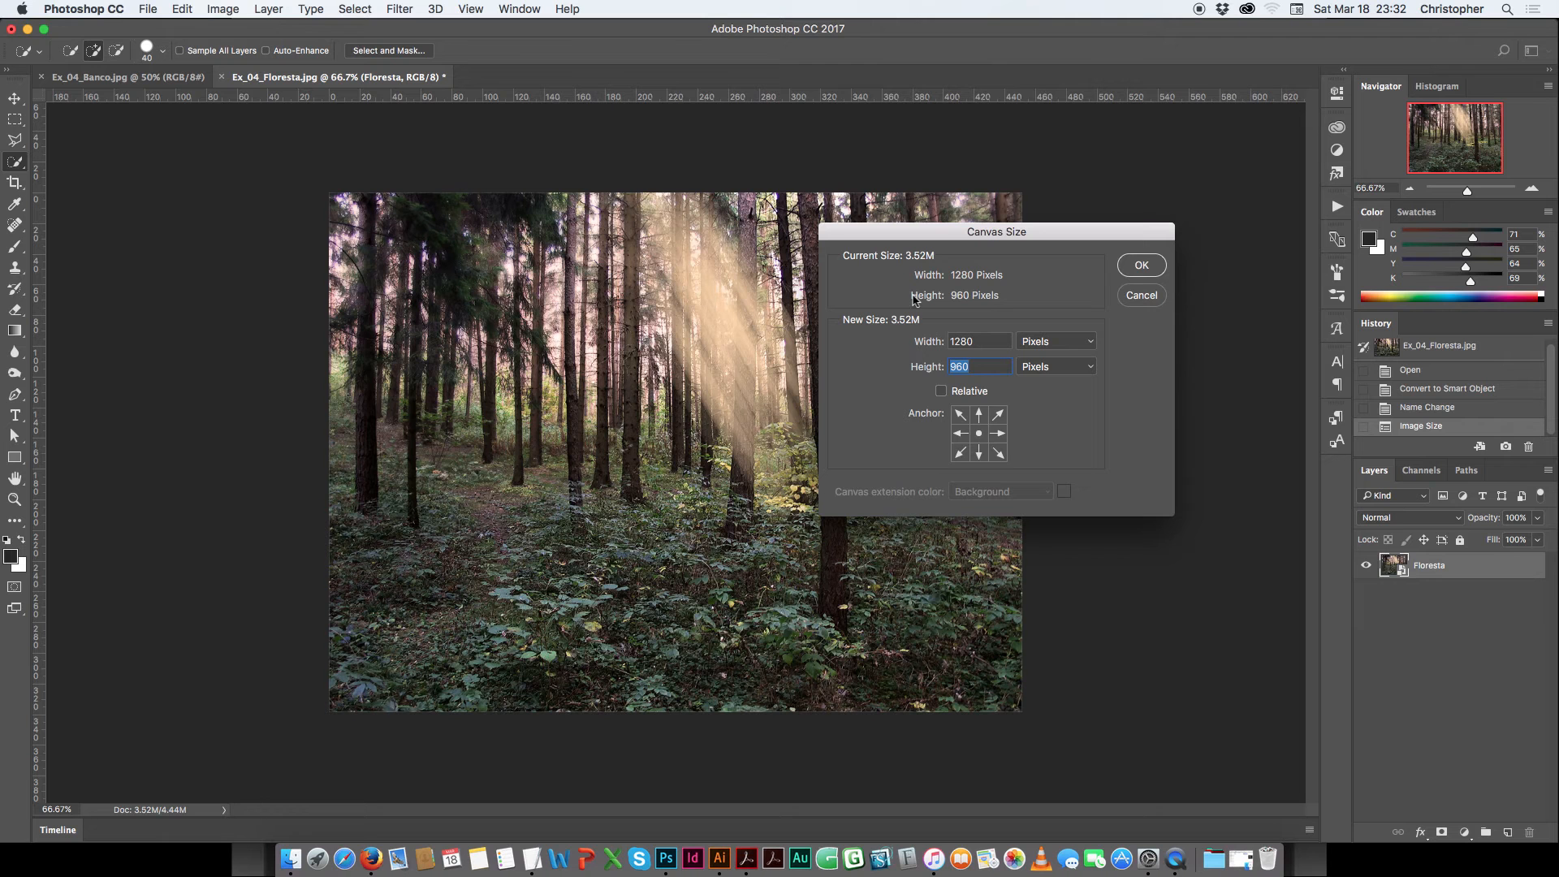
{"action": "type", "text": "720"}
{"action": "left_click", "coordinate": [980, 452]}
{"action": "left_click", "coordinate": [1136, 271]}
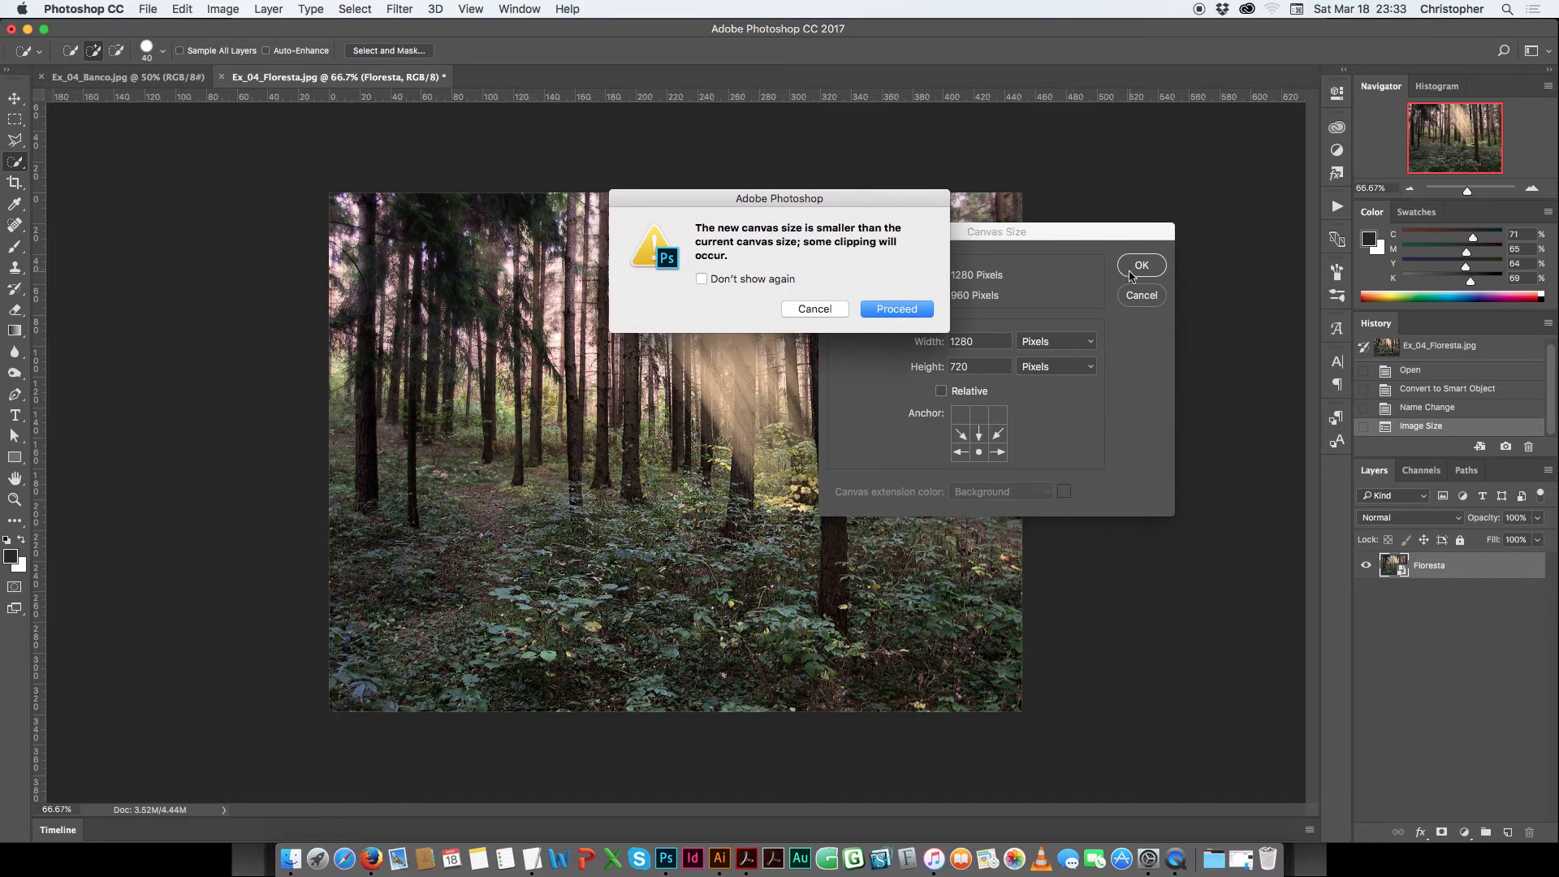
{"action": "left_click", "coordinate": [894, 309]}
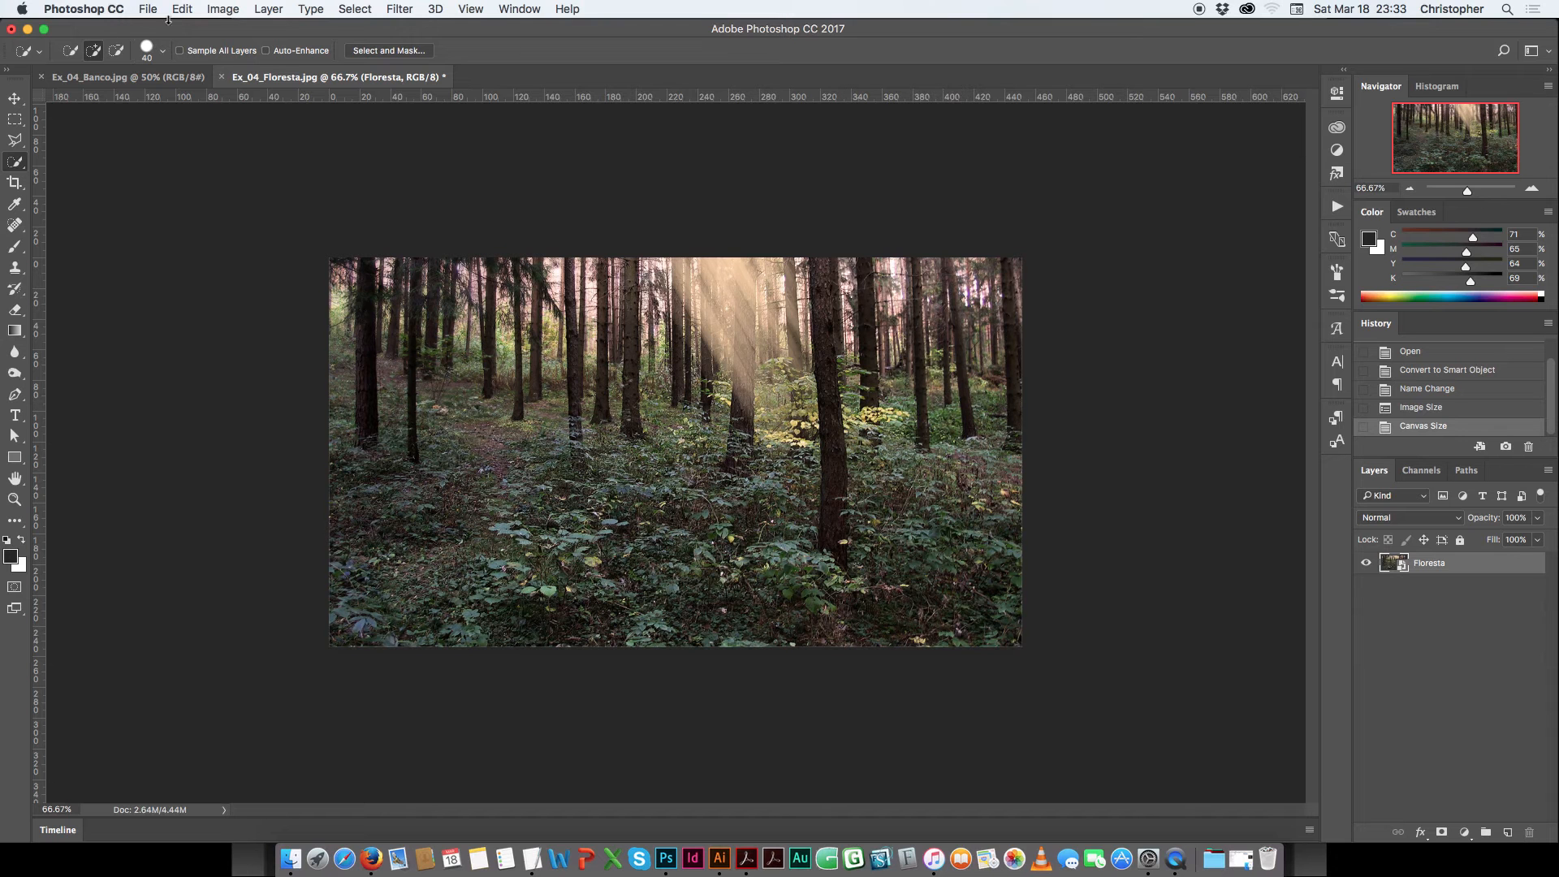
Select the white background around the bench in Ex_04_Banco.jpg with the Magic Wand Tool.
{"action": "left_click", "coordinate": [112, 86]}
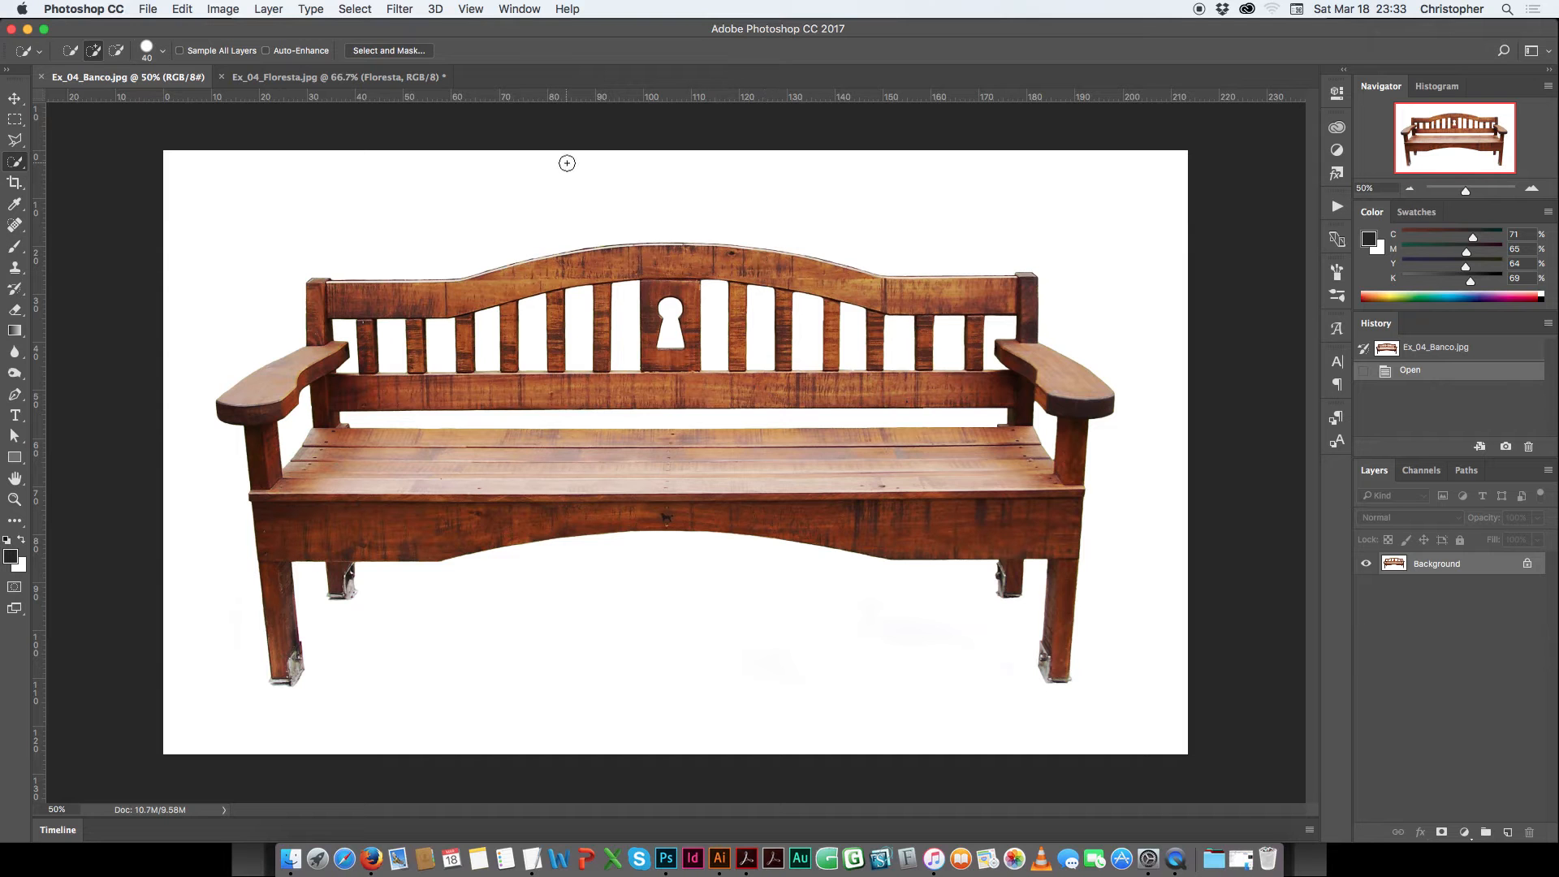
{"action": "right_click", "coordinate": [14, 166]}
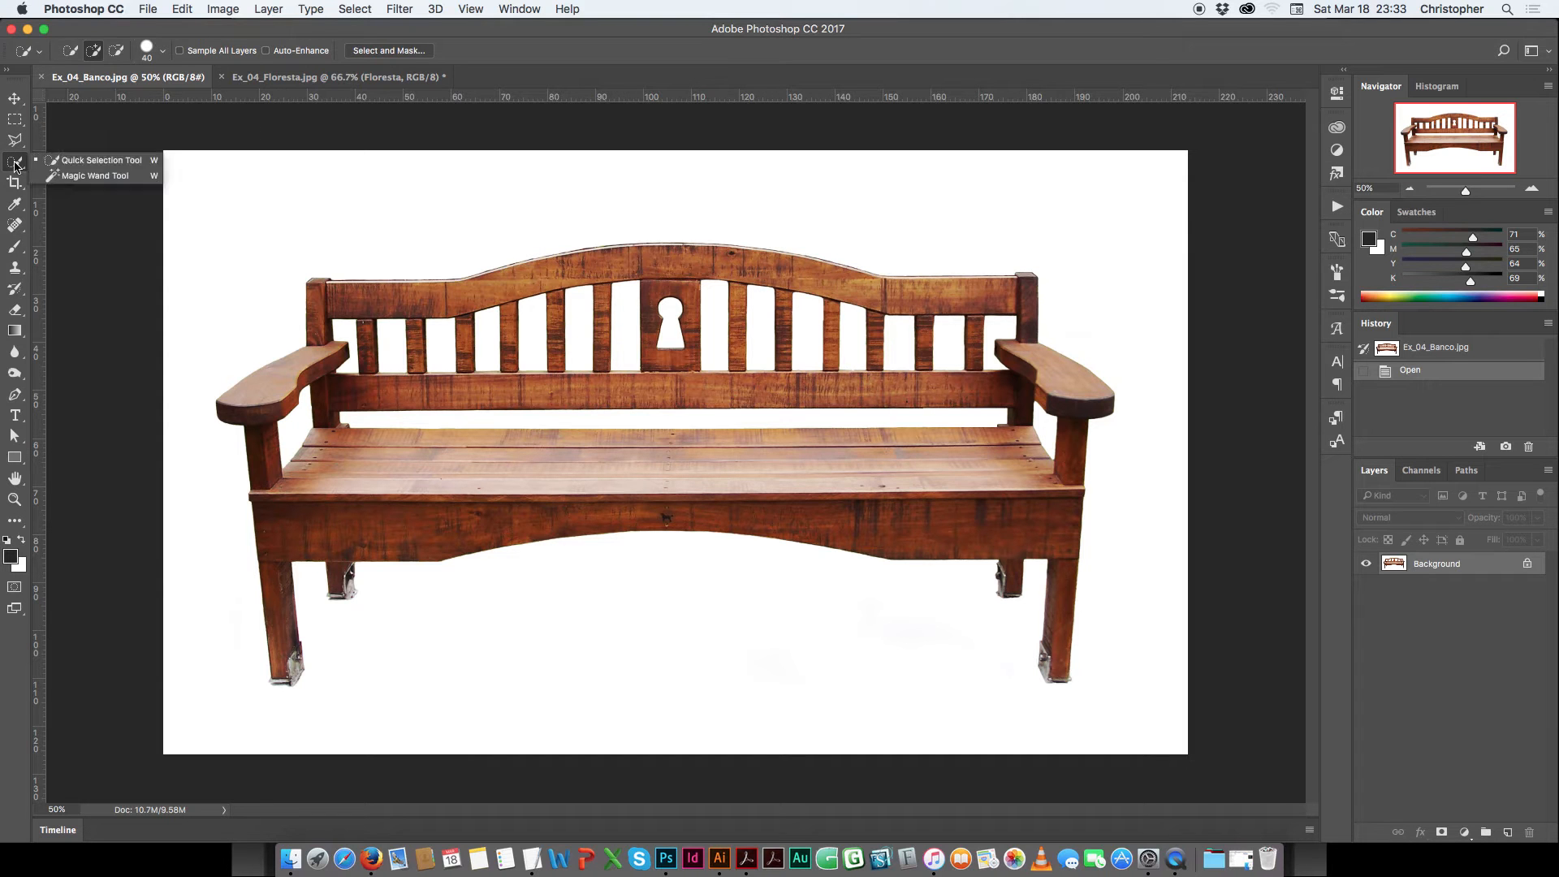
{"action": "left_click", "coordinate": [76, 175]}
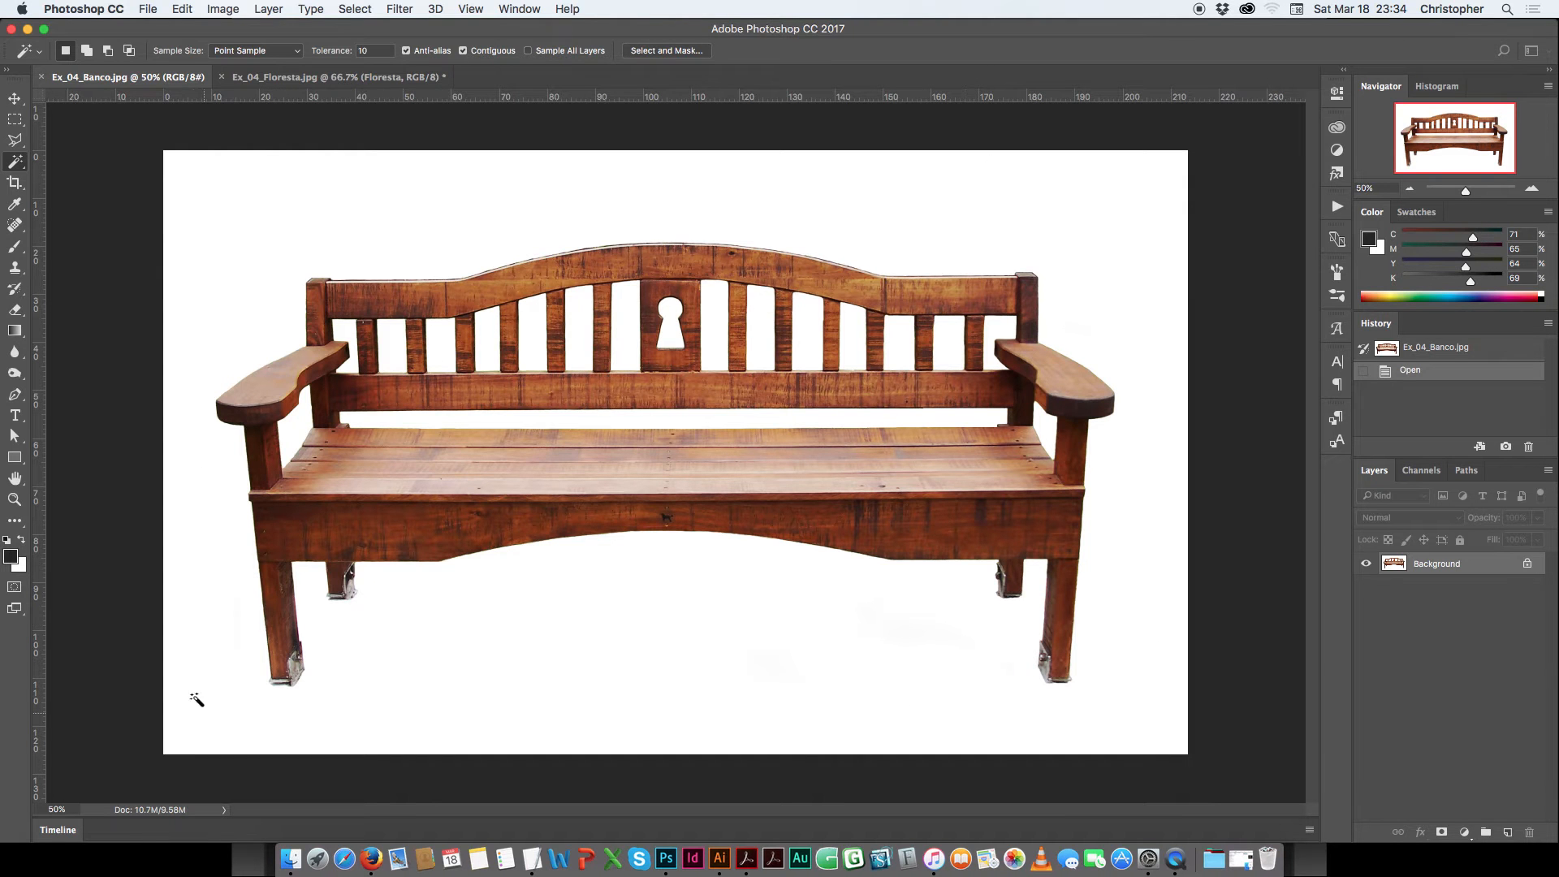
{"action": "left_click", "coordinate": [248, 203]}
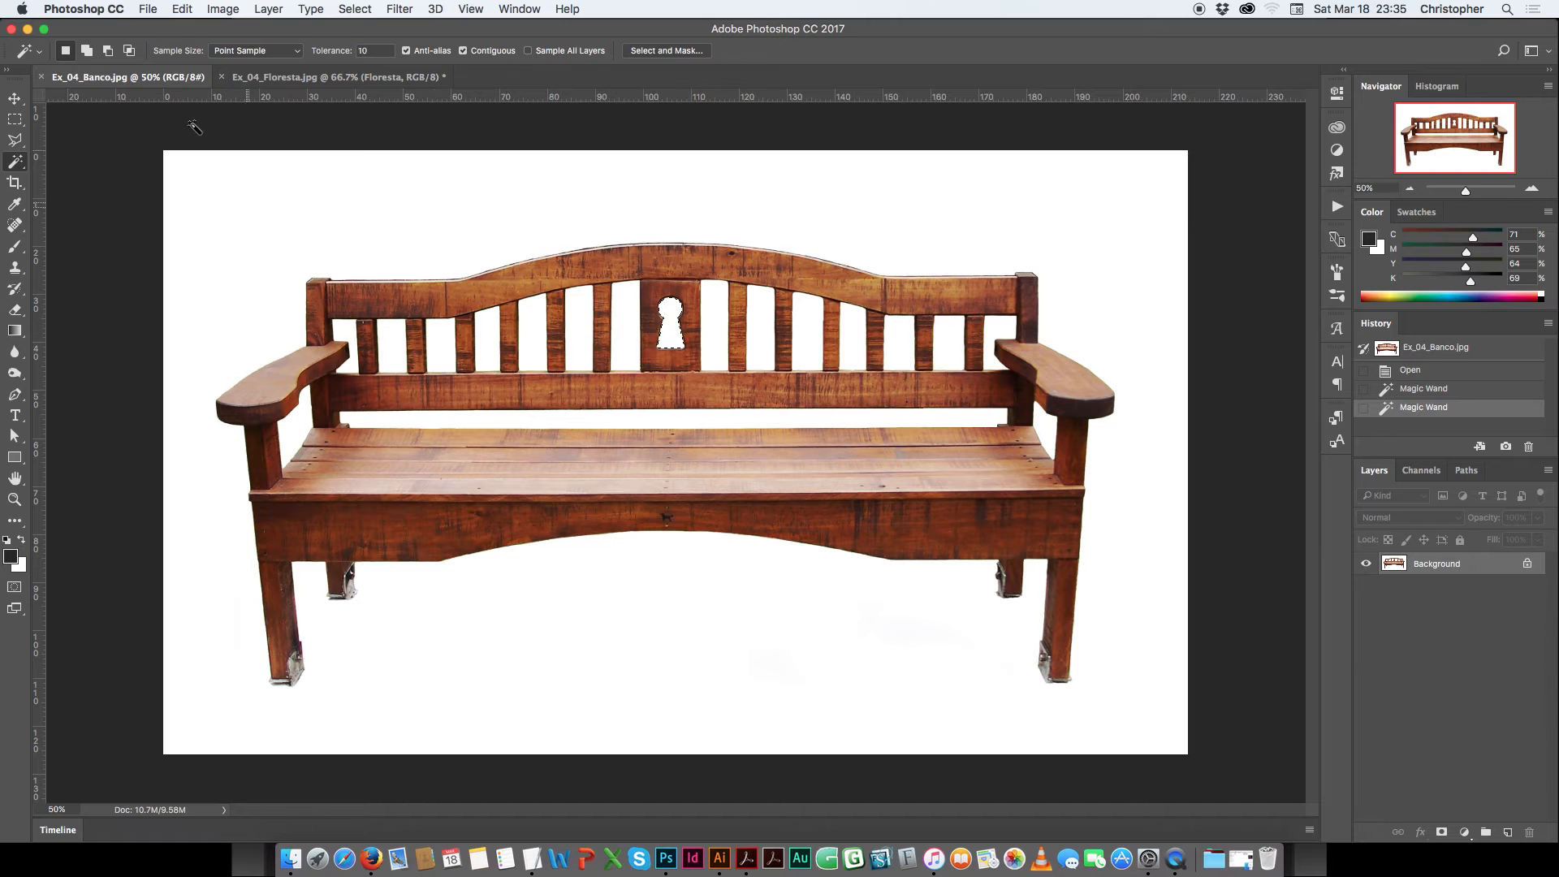
Add the white gaps on either side of the bench's keyhole to the selection, and subtract them again.
{"action": "left_click", "coordinate": [87, 53]}
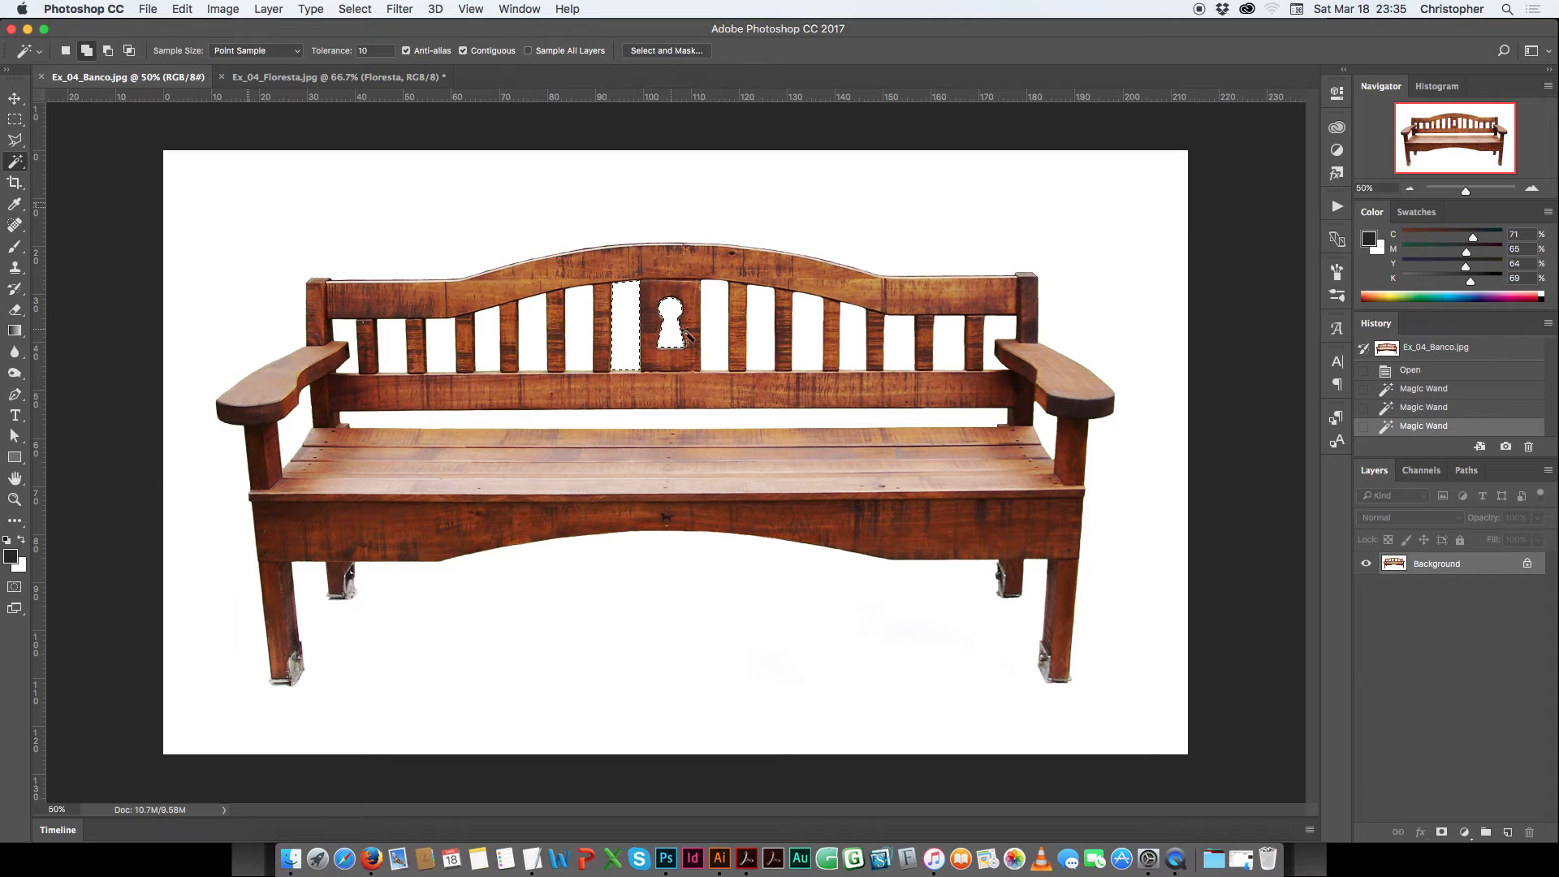
{"action": "left_click", "coordinate": [714, 331]}
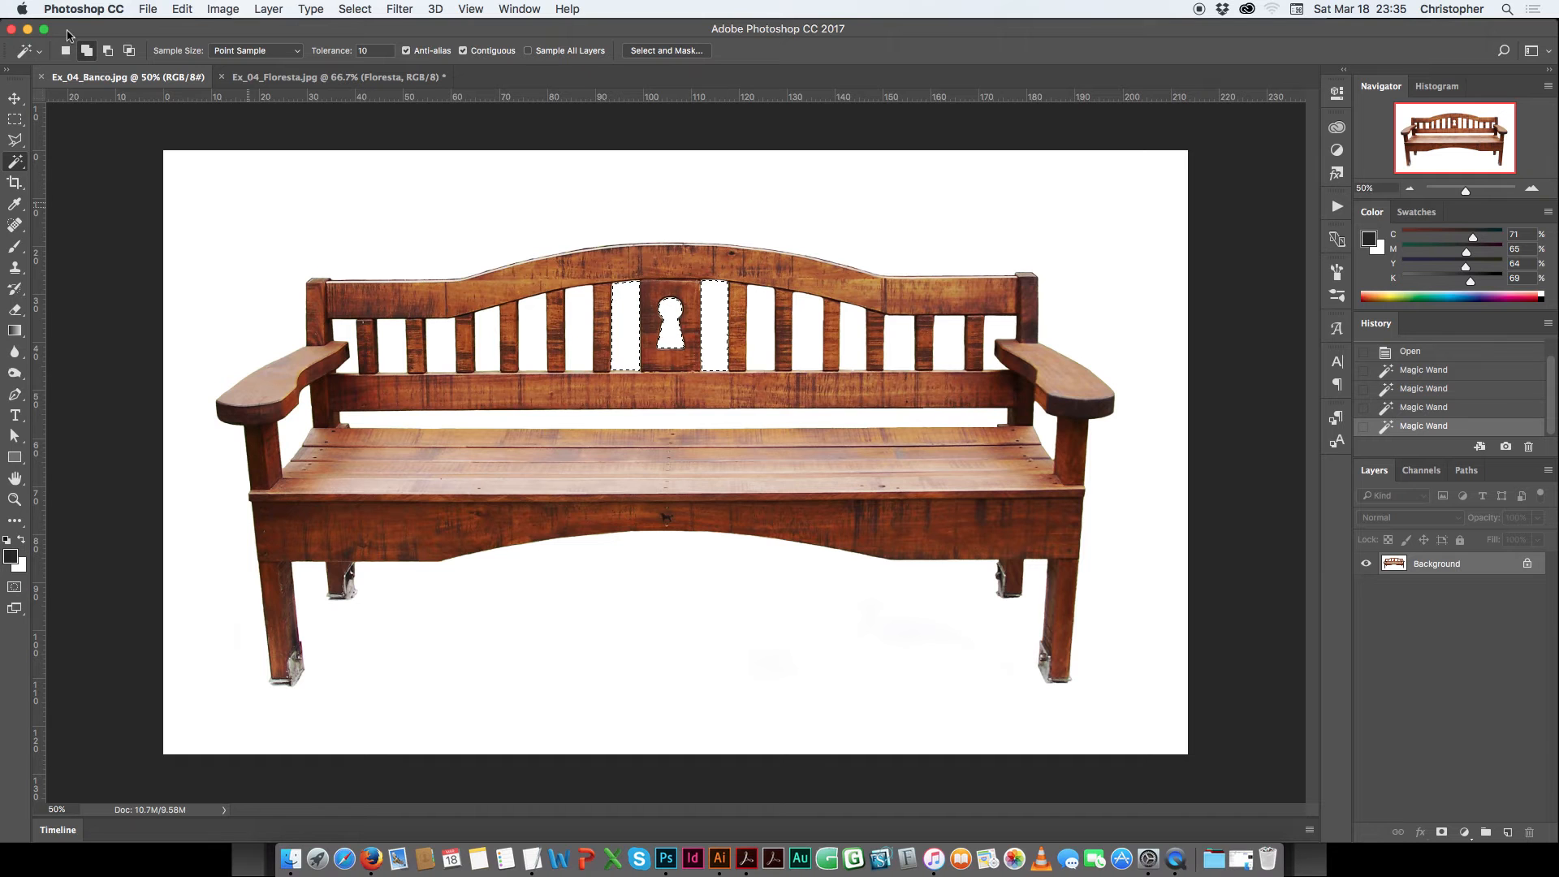
{"action": "left_click", "coordinate": [108, 52]}
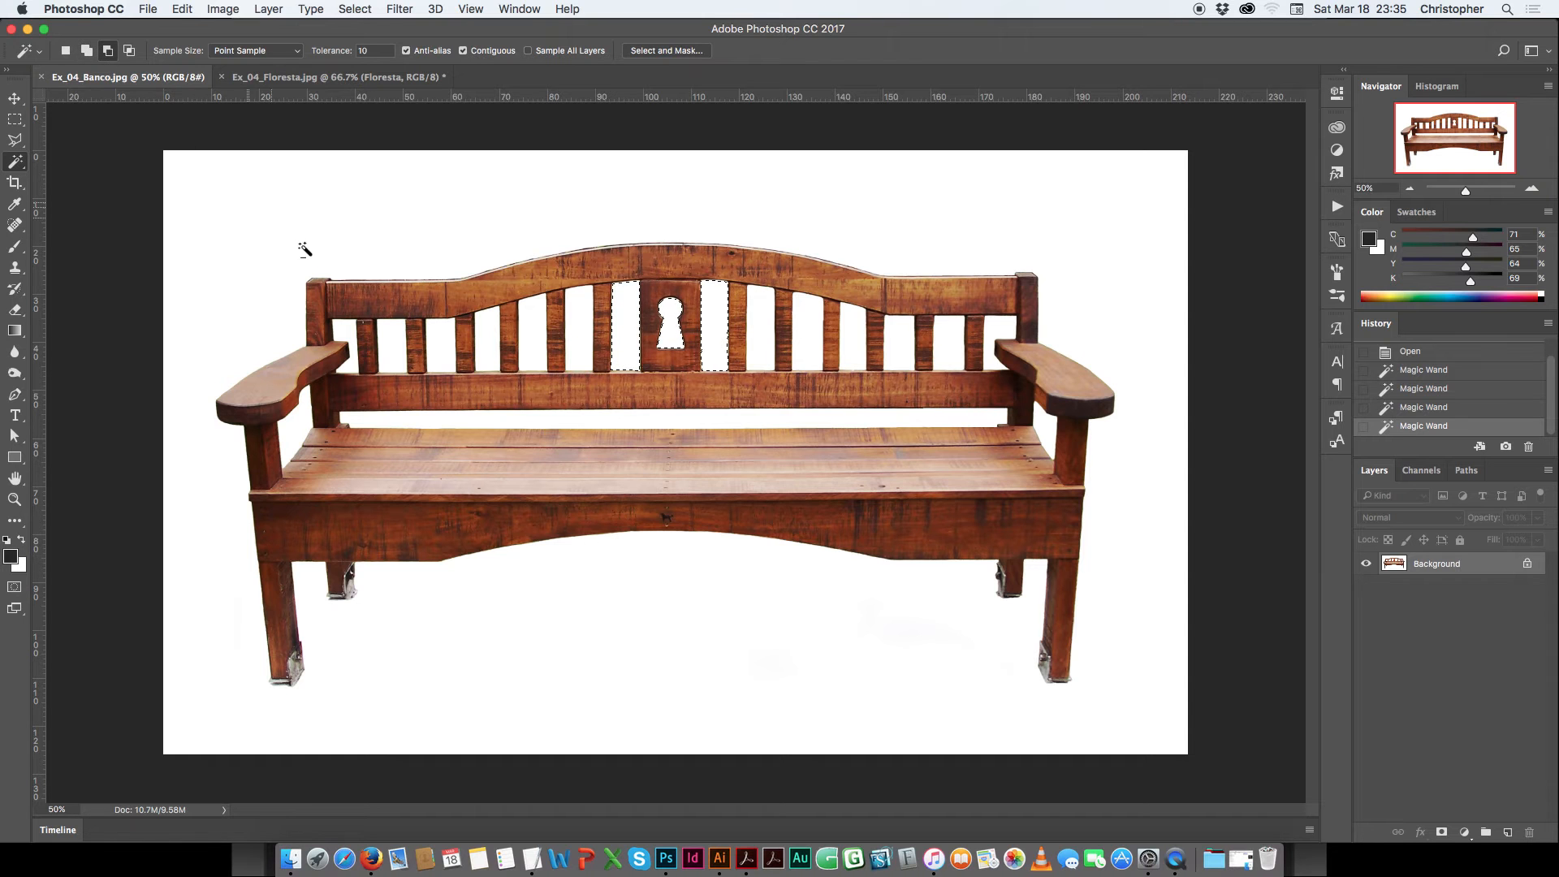
{"action": "left_click", "coordinate": [630, 315]}
{"action": "left_click", "coordinate": [718, 327]}
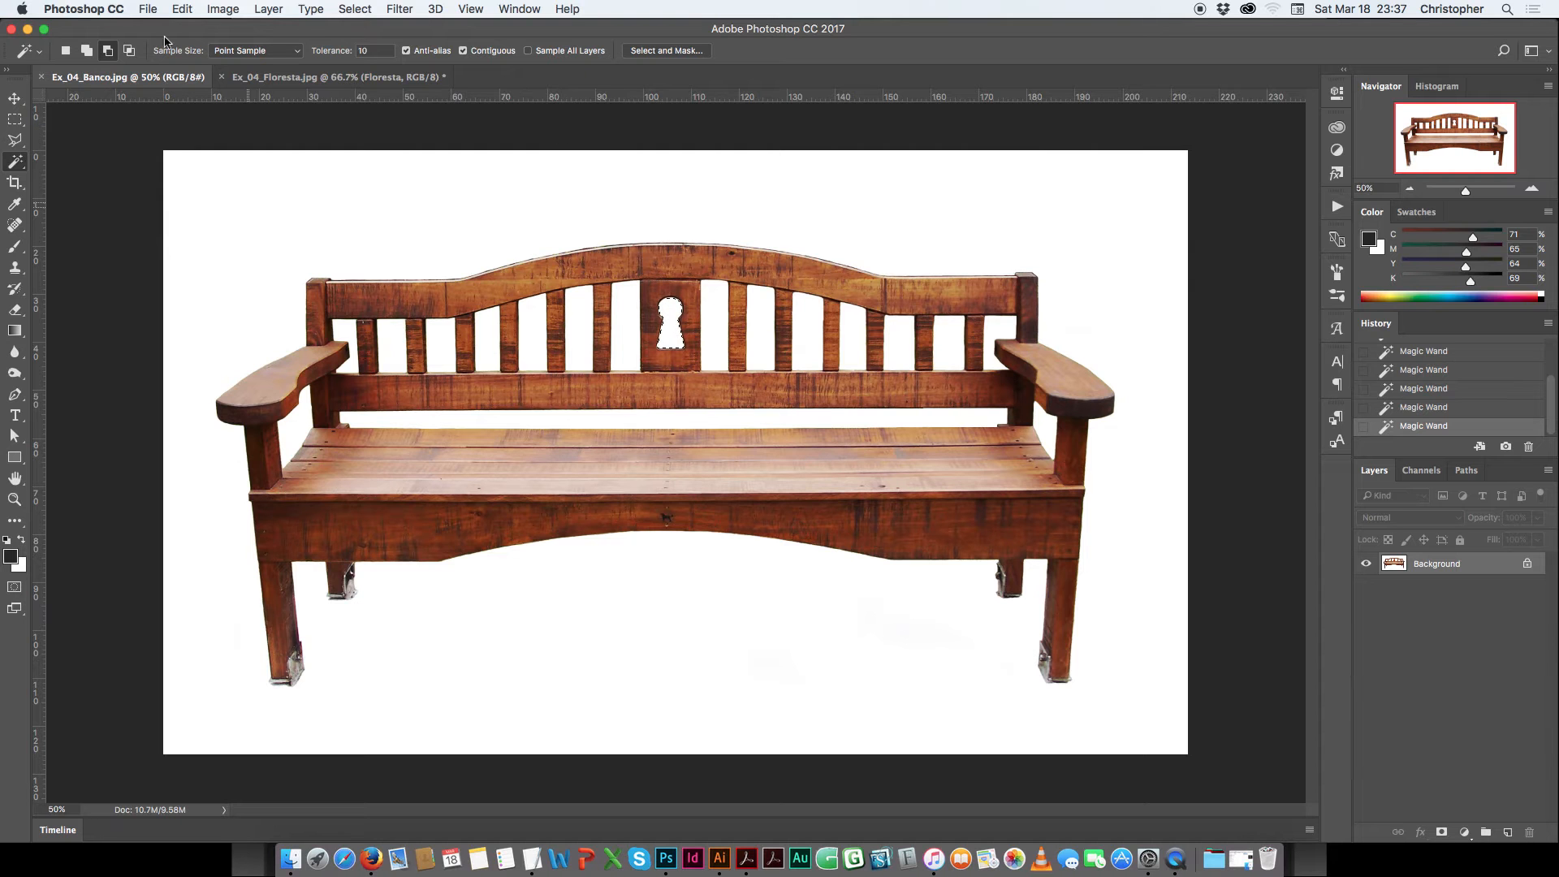
Try a Magic Wand selection of all the white areas with Contiguous turned off, and clear it again.
{"action": "left_click", "coordinate": [65, 51]}
{"action": "left_click", "coordinate": [236, 218]}
{"action": "left_click", "coordinate": [463, 52]}
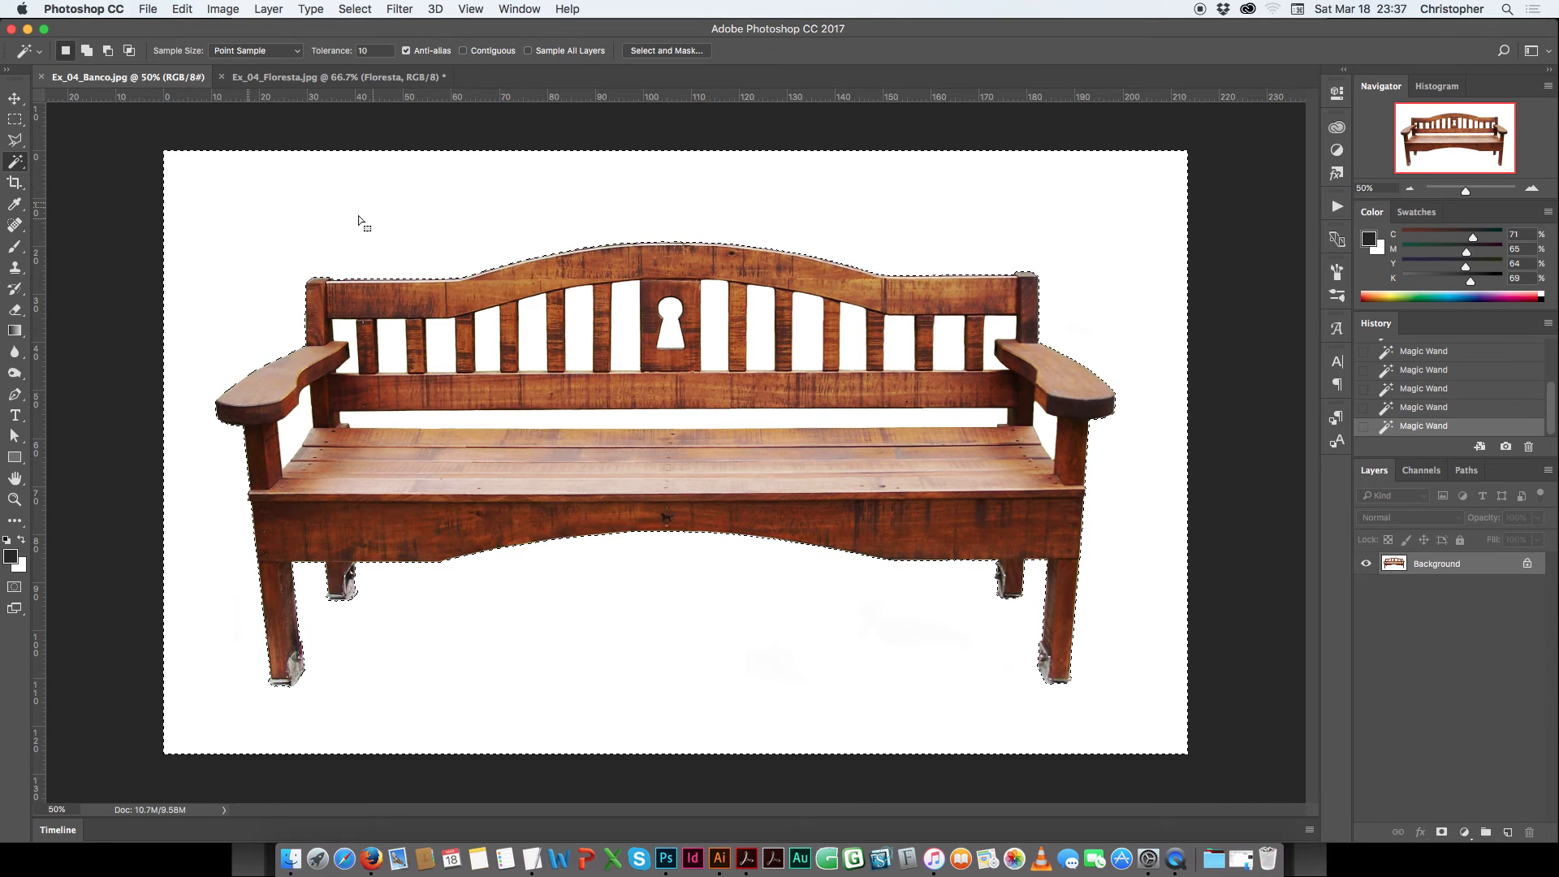
{"action": "left_click", "coordinate": [668, 317]}
{"action": "left_click", "coordinate": [463, 50]}
{"action": "key", "text": "shift+super+i"}
{"action": "key", "text": "super+d"}
Select the white background, the gaps between the slats and the keyhole with the Magic Wand, adding each area to the selection.
{"action": "left_click", "coordinate": [87, 51]}
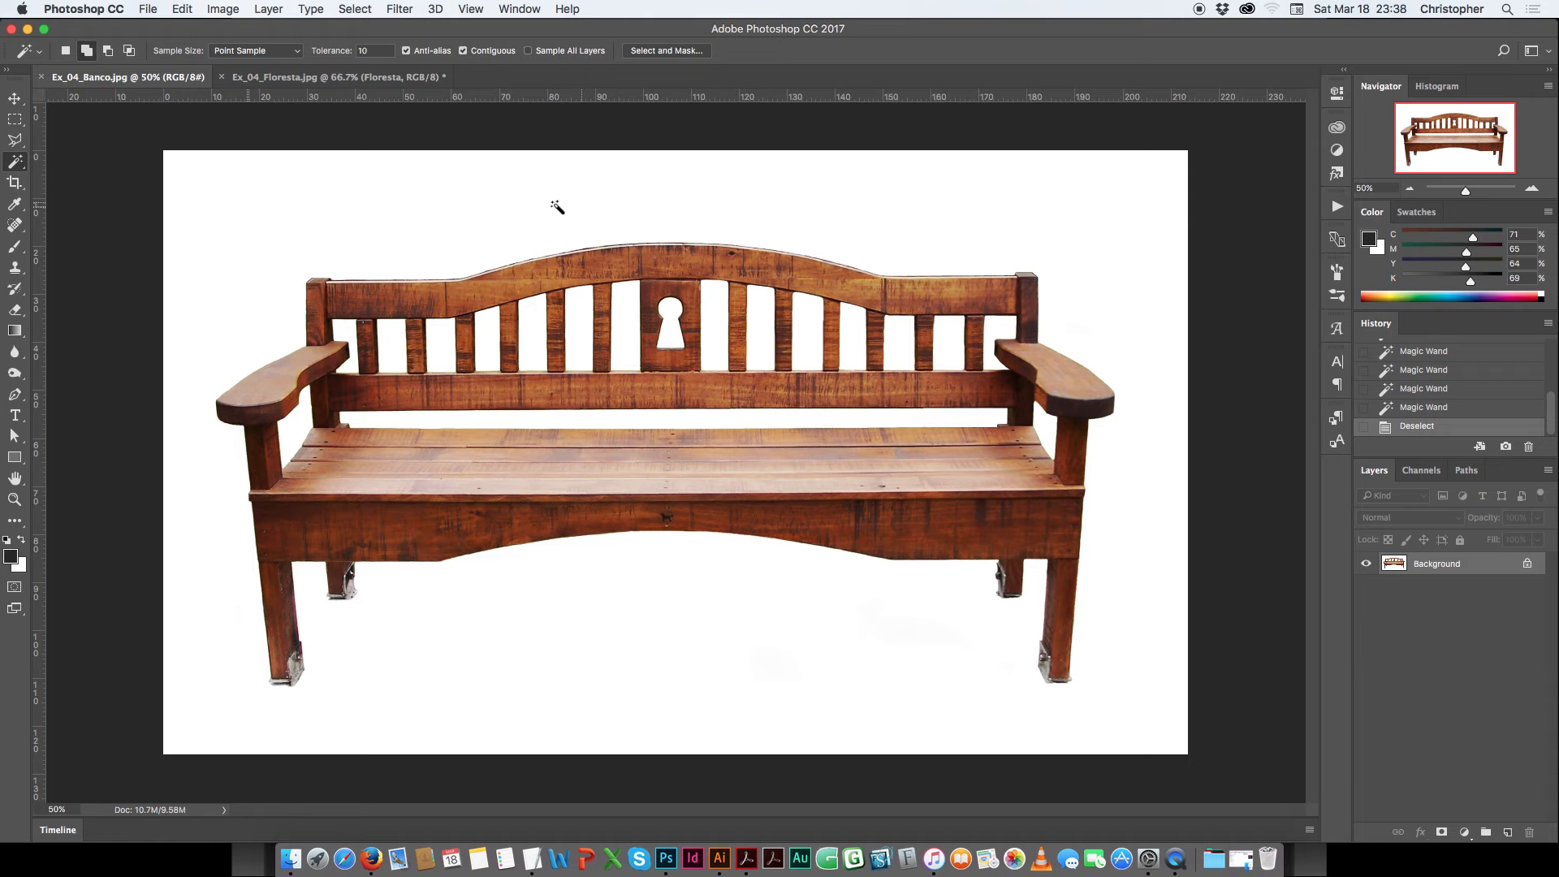
{"action": "left_click", "coordinate": [315, 215]}
{"action": "left_click", "coordinate": [342, 329]}
{"action": "left_click", "coordinate": [388, 358]}
{"action": "left_click", "coordinate": [441, 341]}
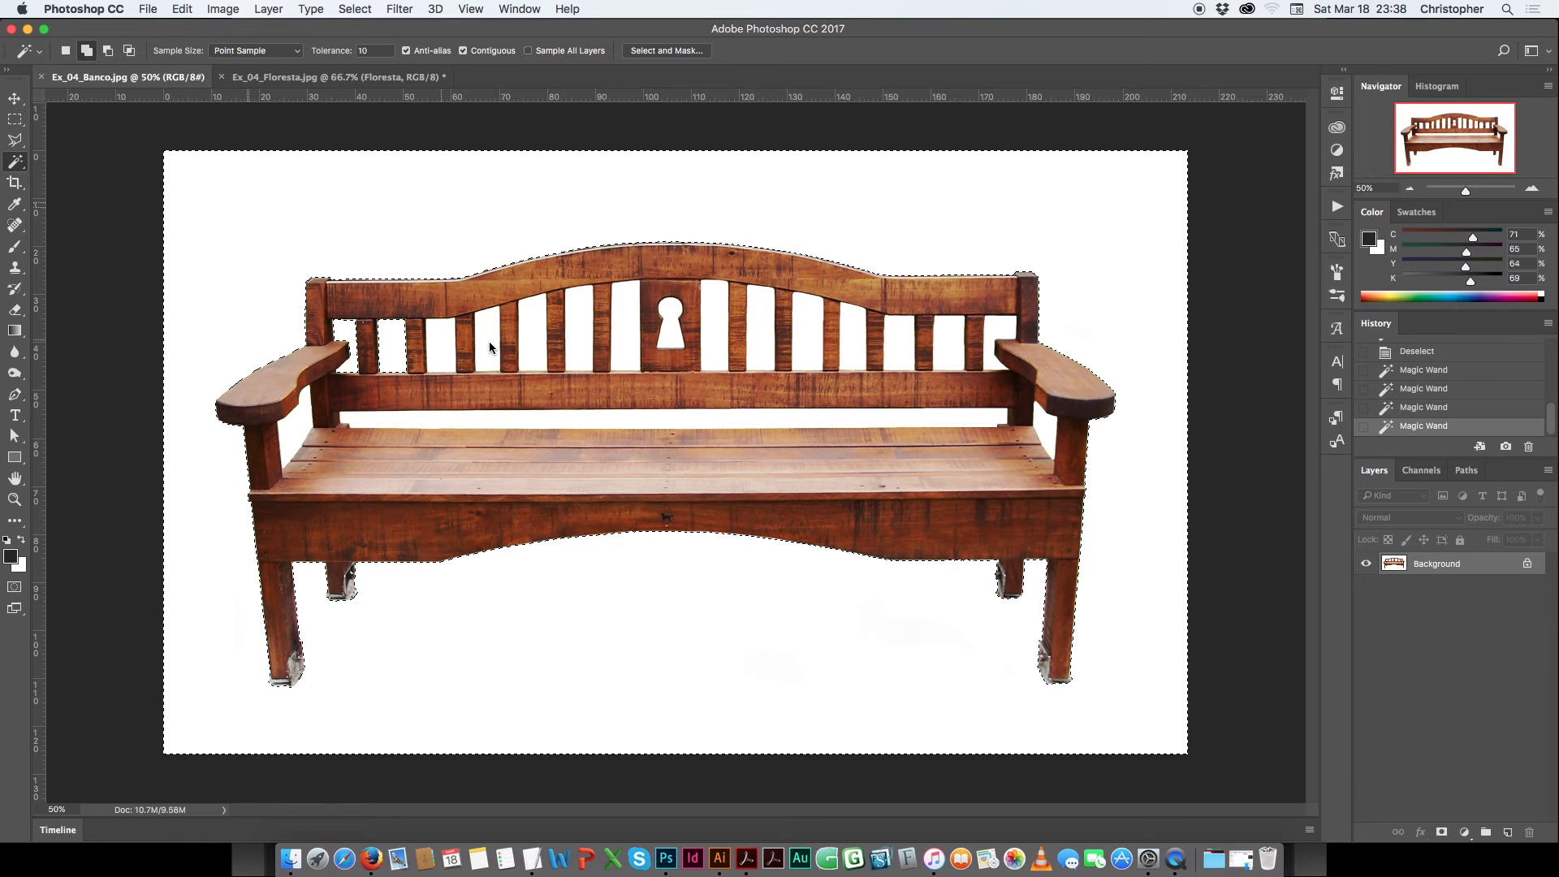
{"action": "left_click", "coordinate": [536, 333]}
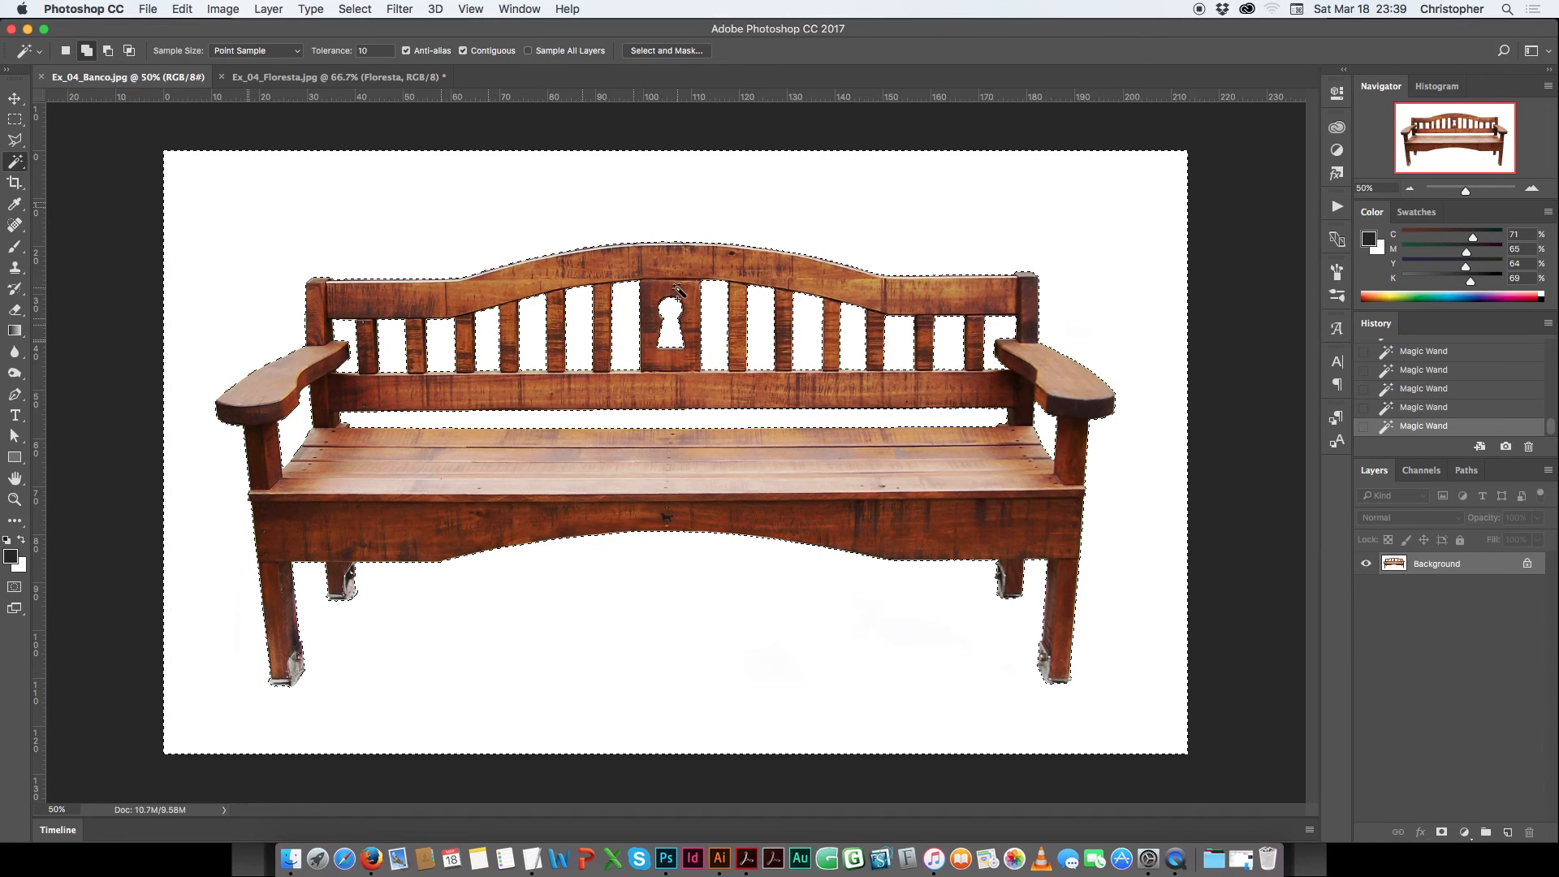
Invert the selection and turn it into a layer mask that hides the white background, checking the mask on its own.
{"action": "left_click", "coordinate": [359, 12]}
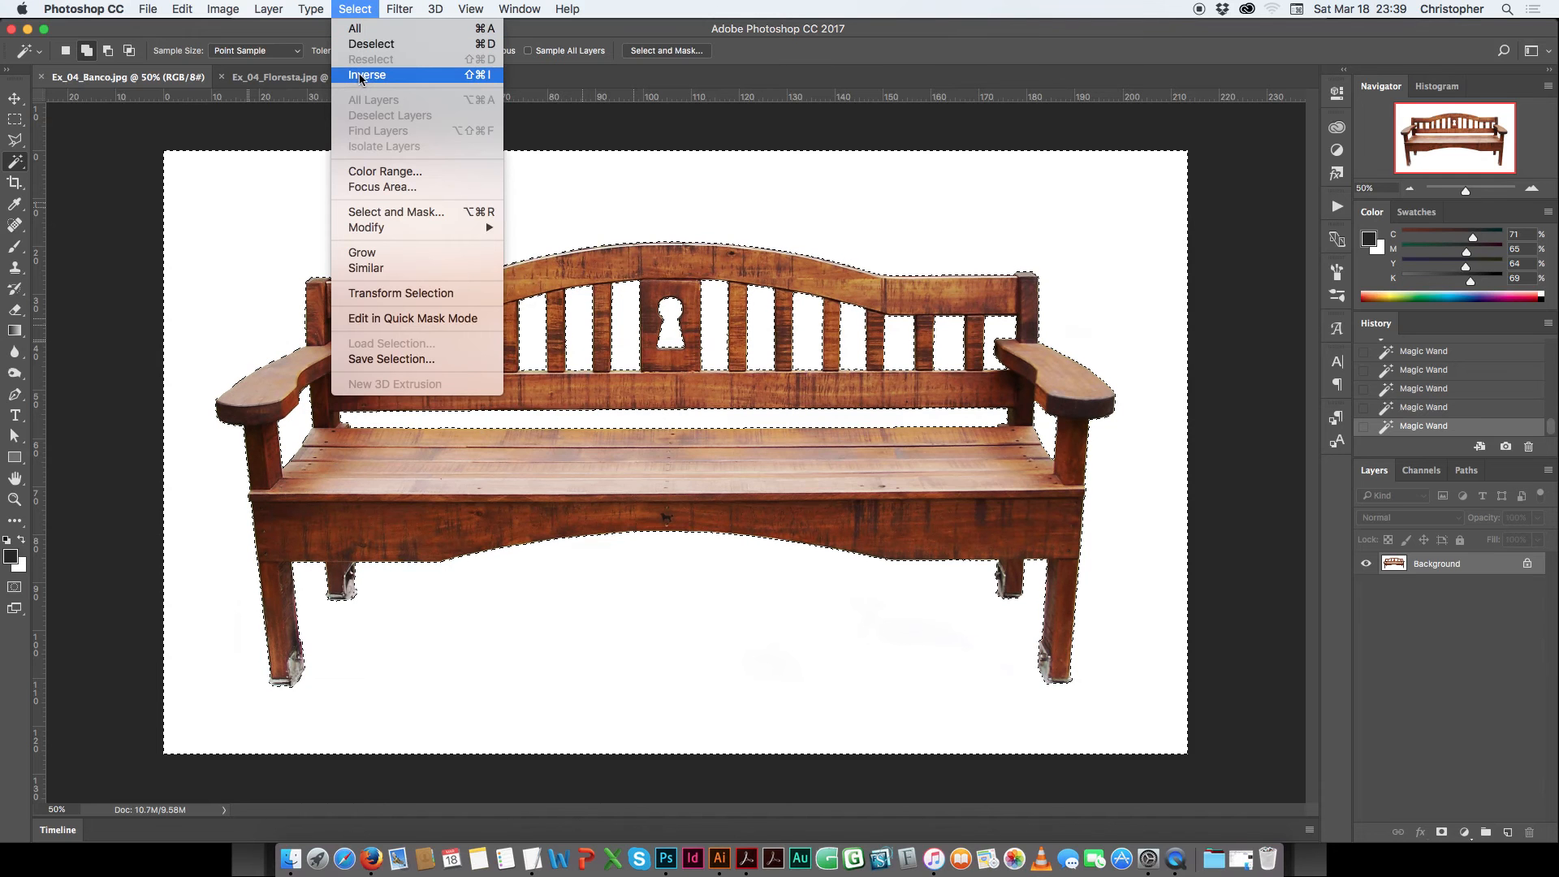
{"action": "left_click", "coordinate": [362, 75]}
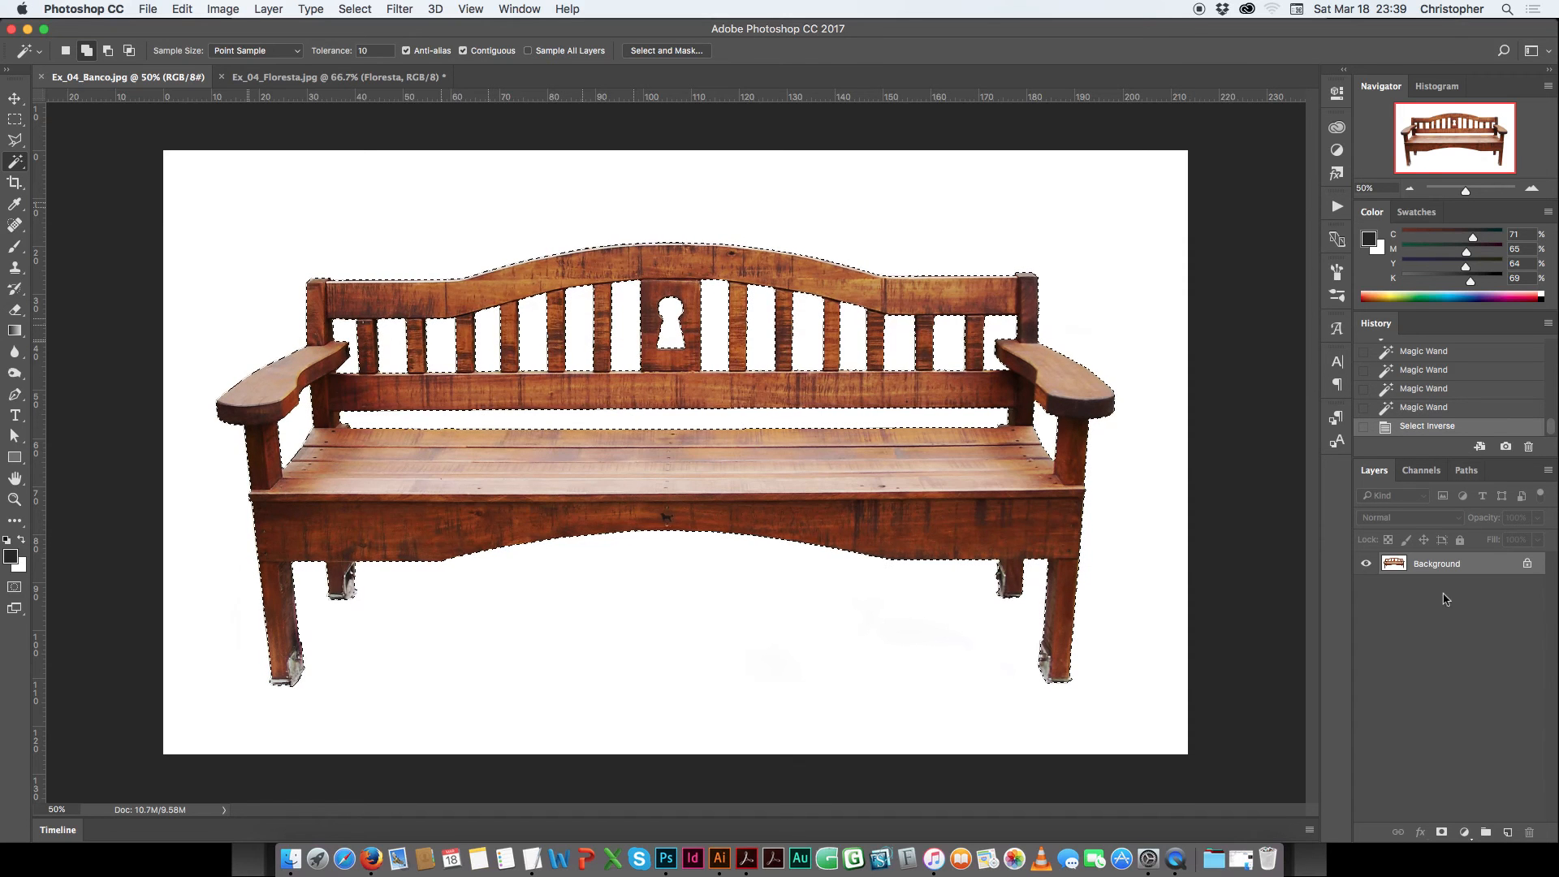
{"action": "left_click", "coordinate": [1443, 834]}
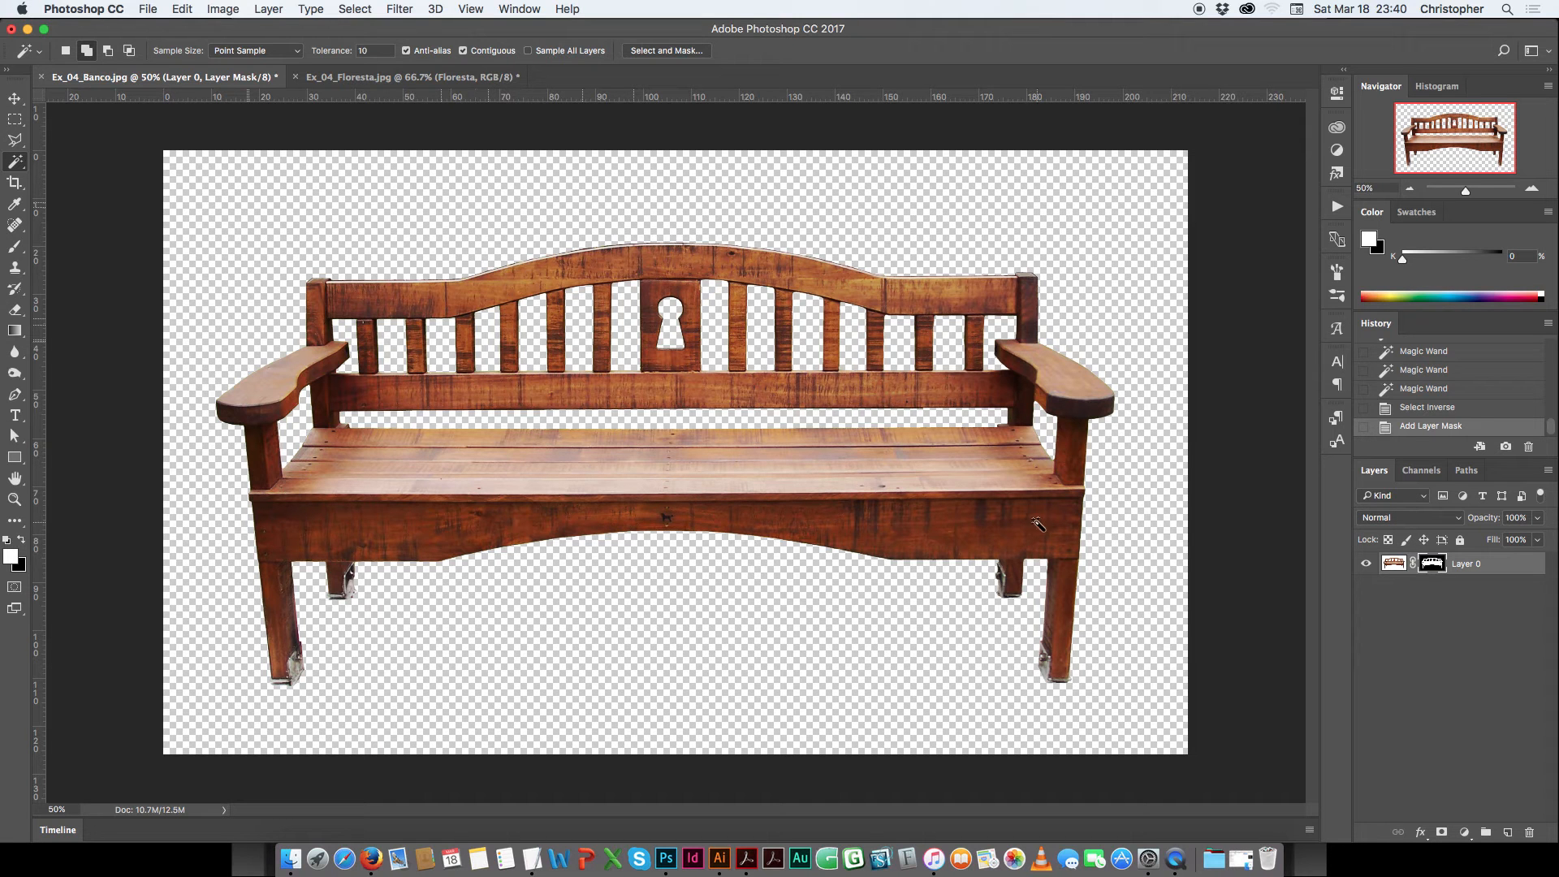
{"action": "left_click", "coordinate": [1432, 563], "text": "alt"}
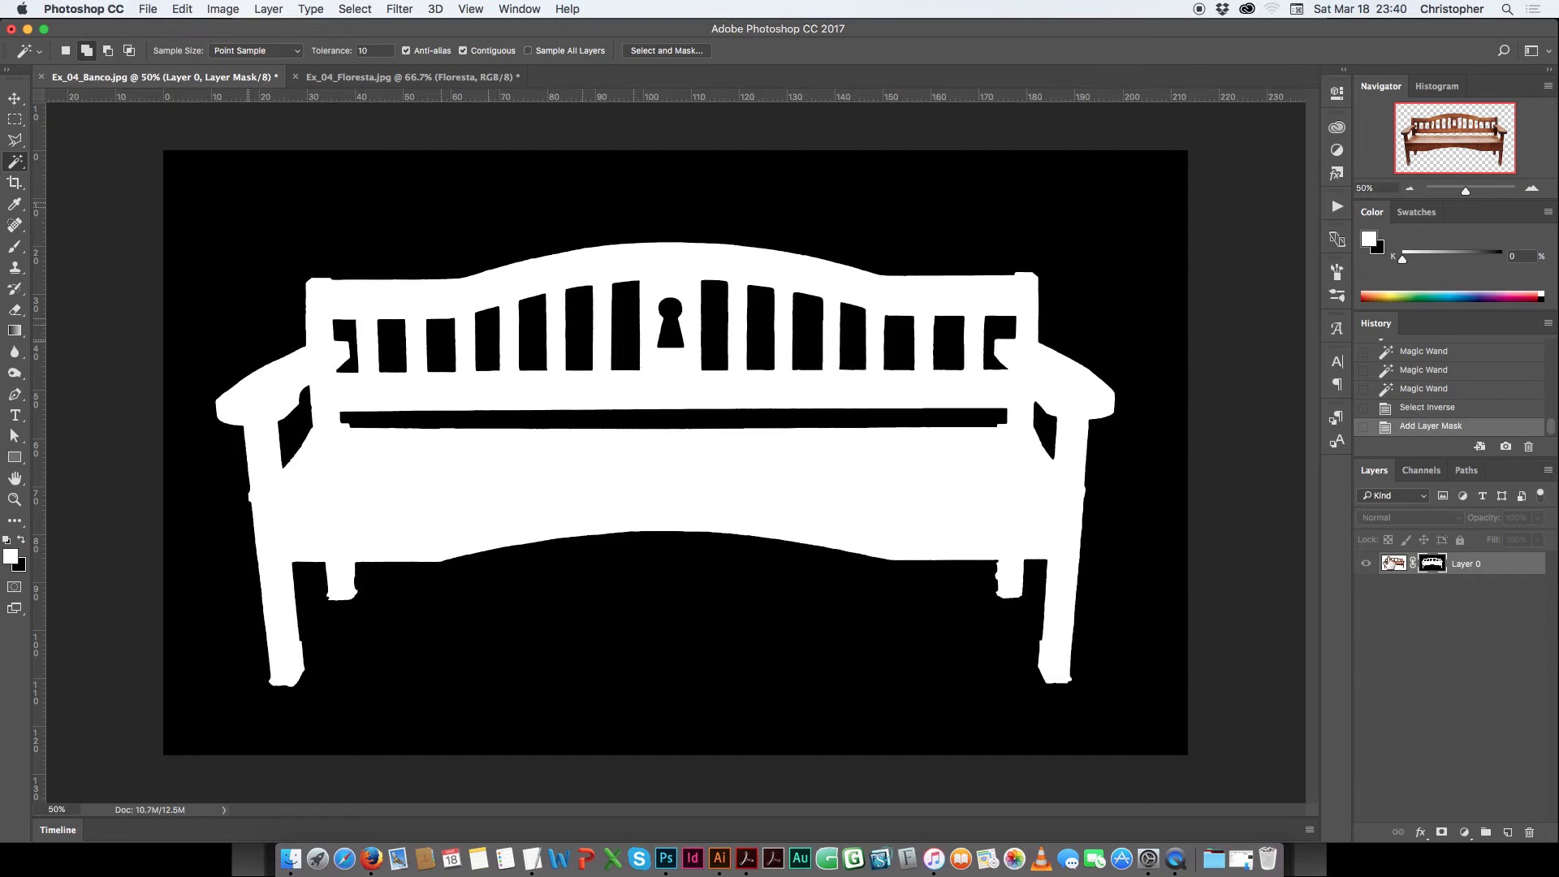
{"action": "left_click", "coordinate": [1395, 565]}
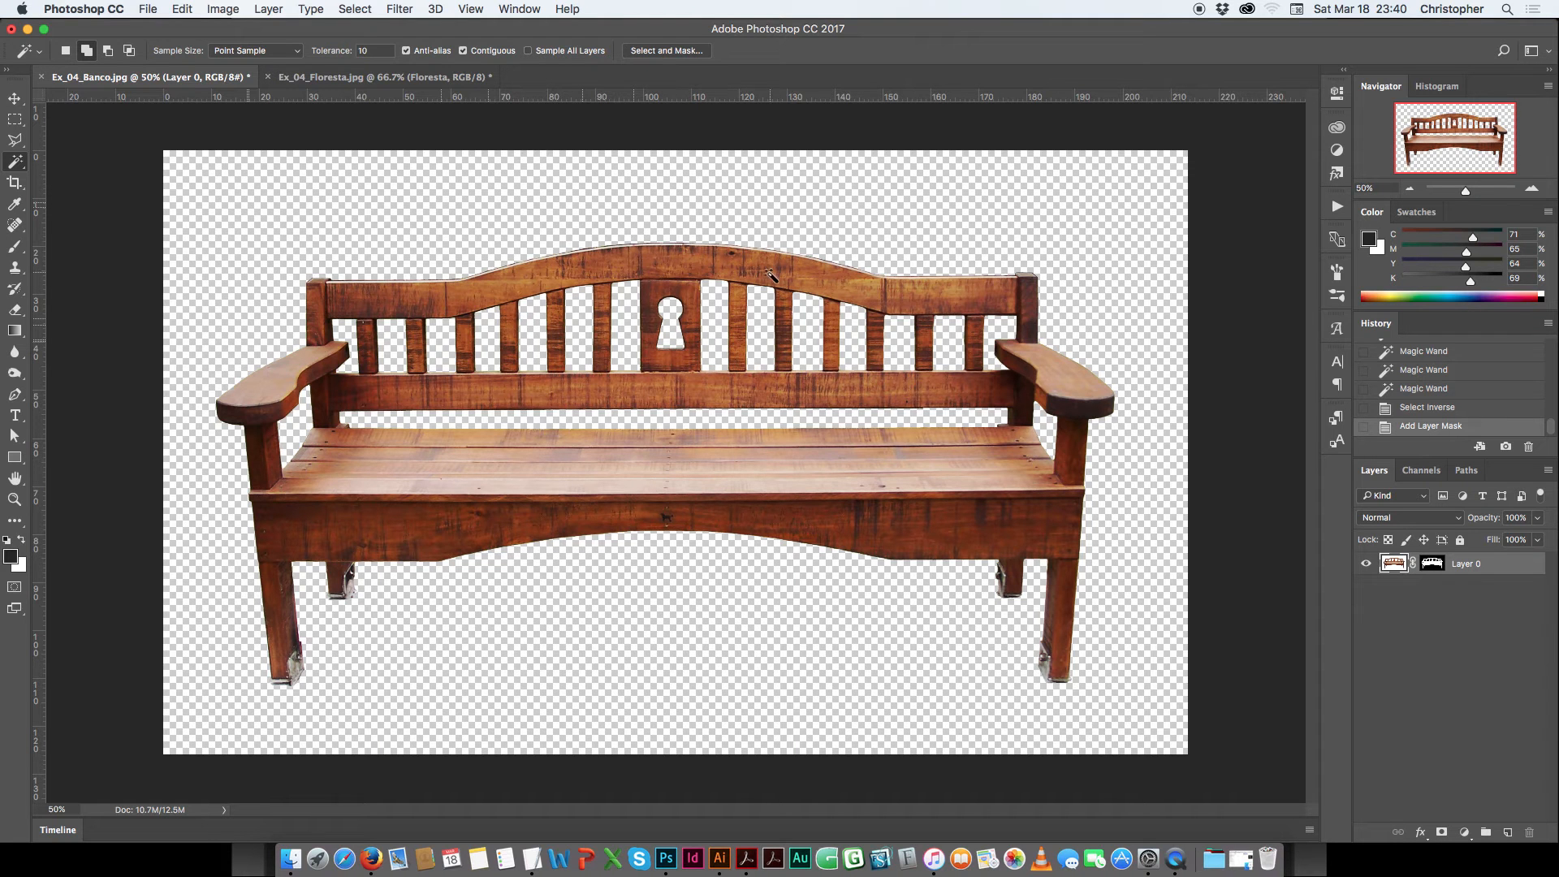
Rename the masked bench layer to Banco and convert it to a smart object.
{"action": "double_click", "coordinate": [1466, 566]}
{"action": "type", "text": "B"}
{"action": "key", "text": "Return"}
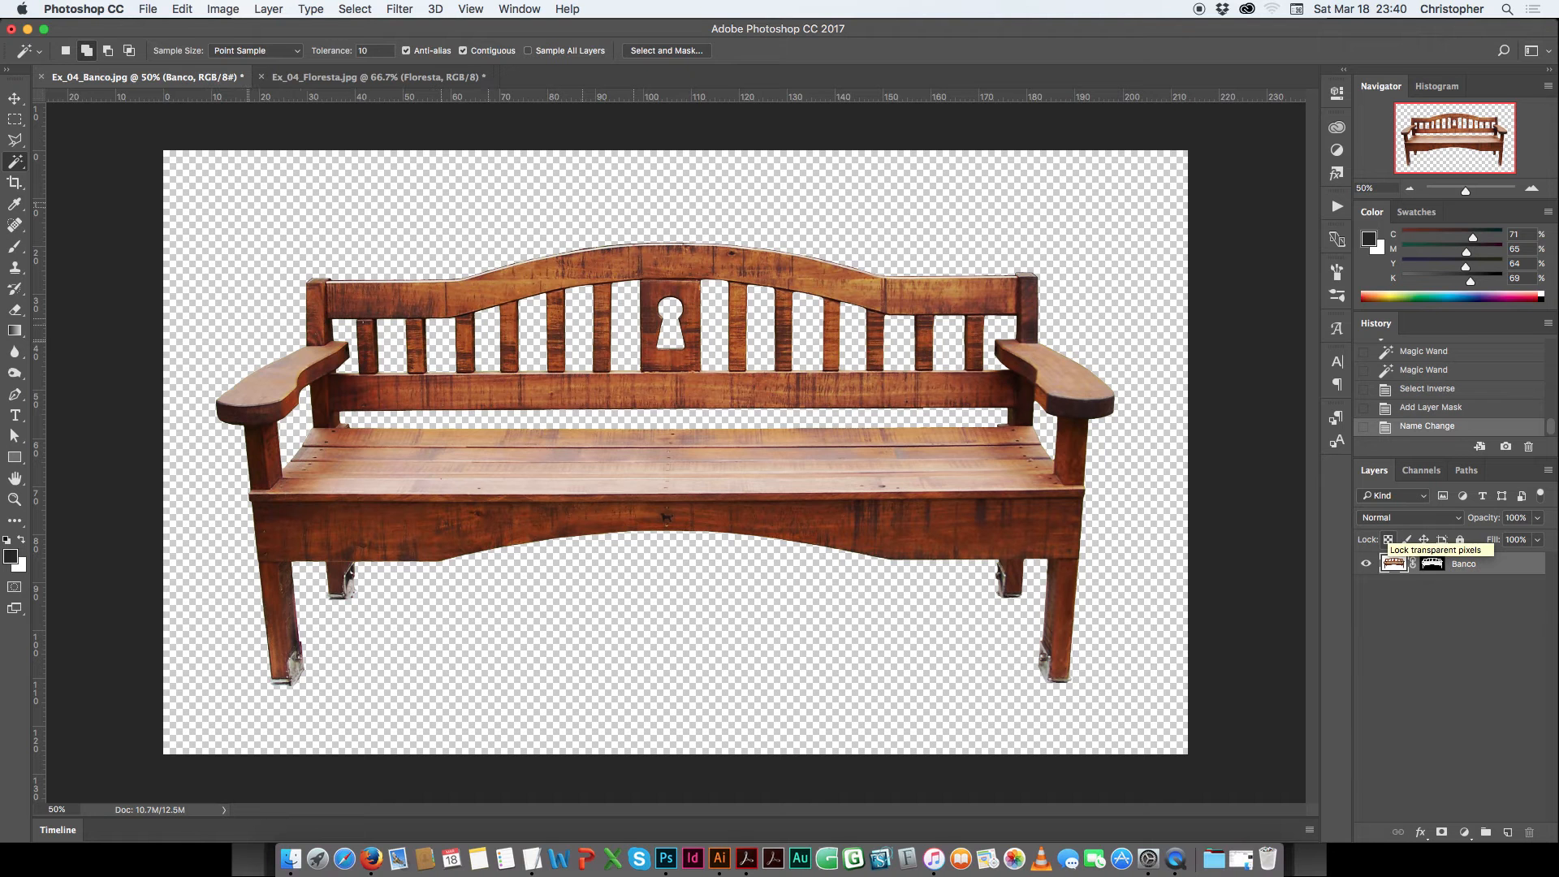
{"action": "right_click", "coordinate": [1469, 569]}
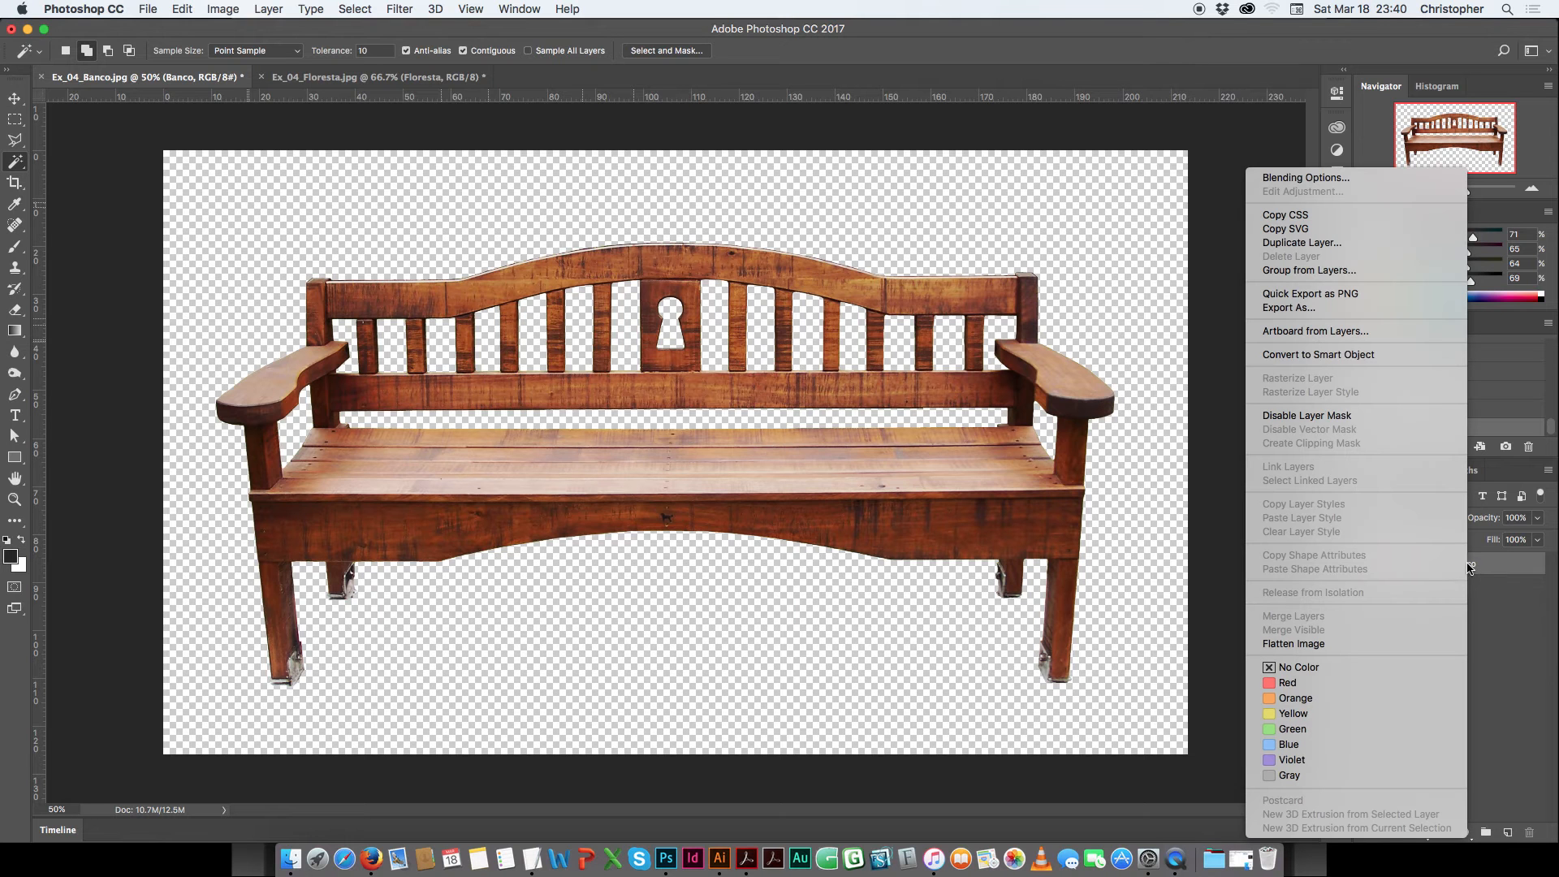
{"action": "left_click", "coordinate": [1352, 354]}
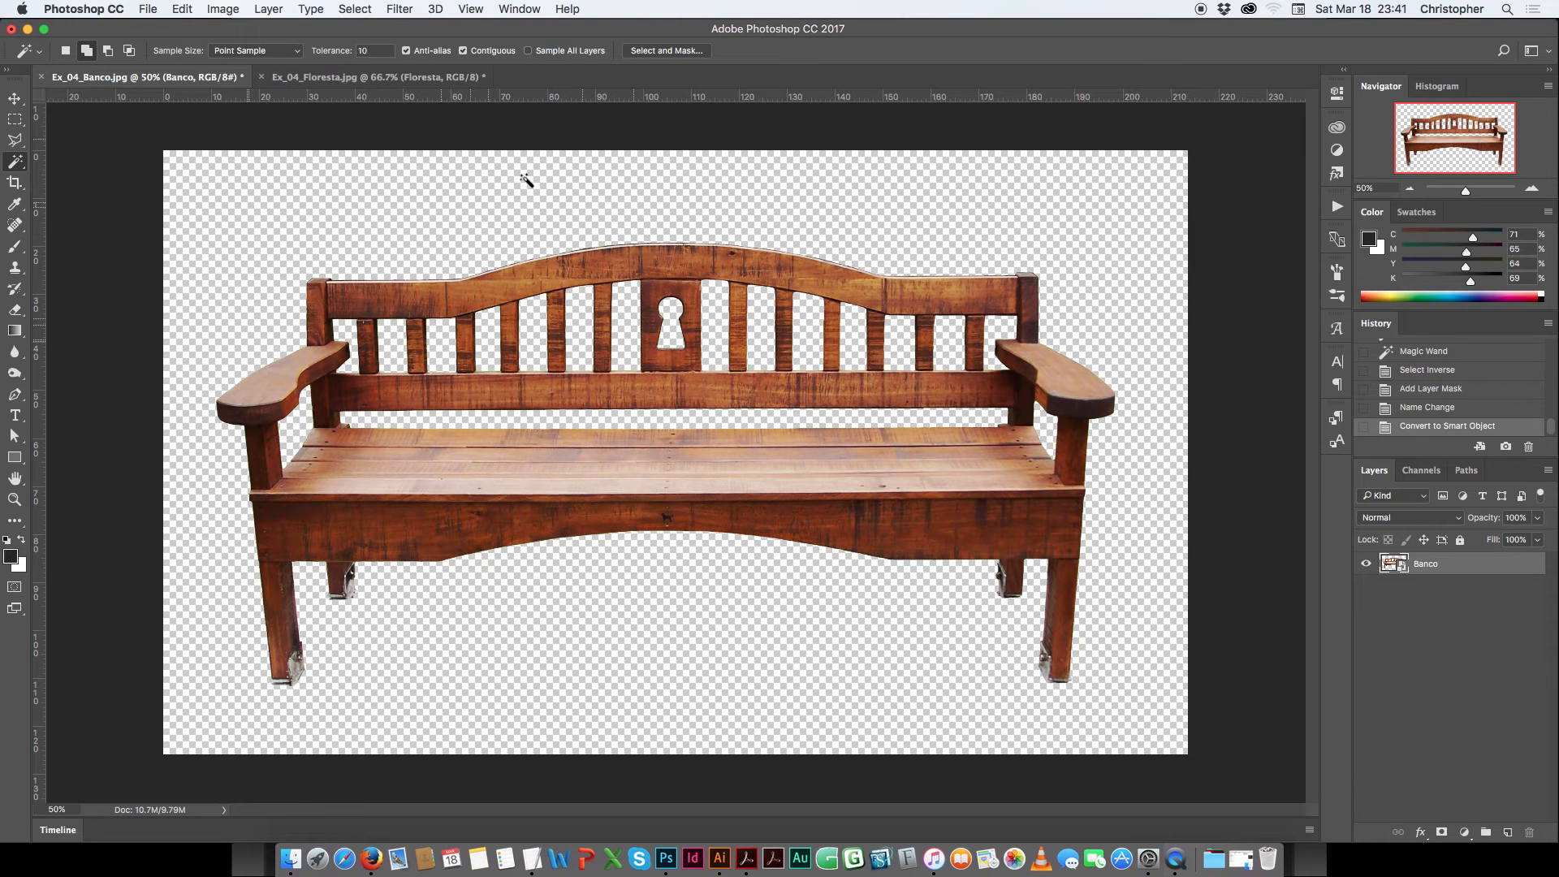
Duplicate the Banco layer into Ex_04_Floresta.jpg under the name Banco, and switch to that document.
{"action": "right_click", "coordinate": [1434, 569]}
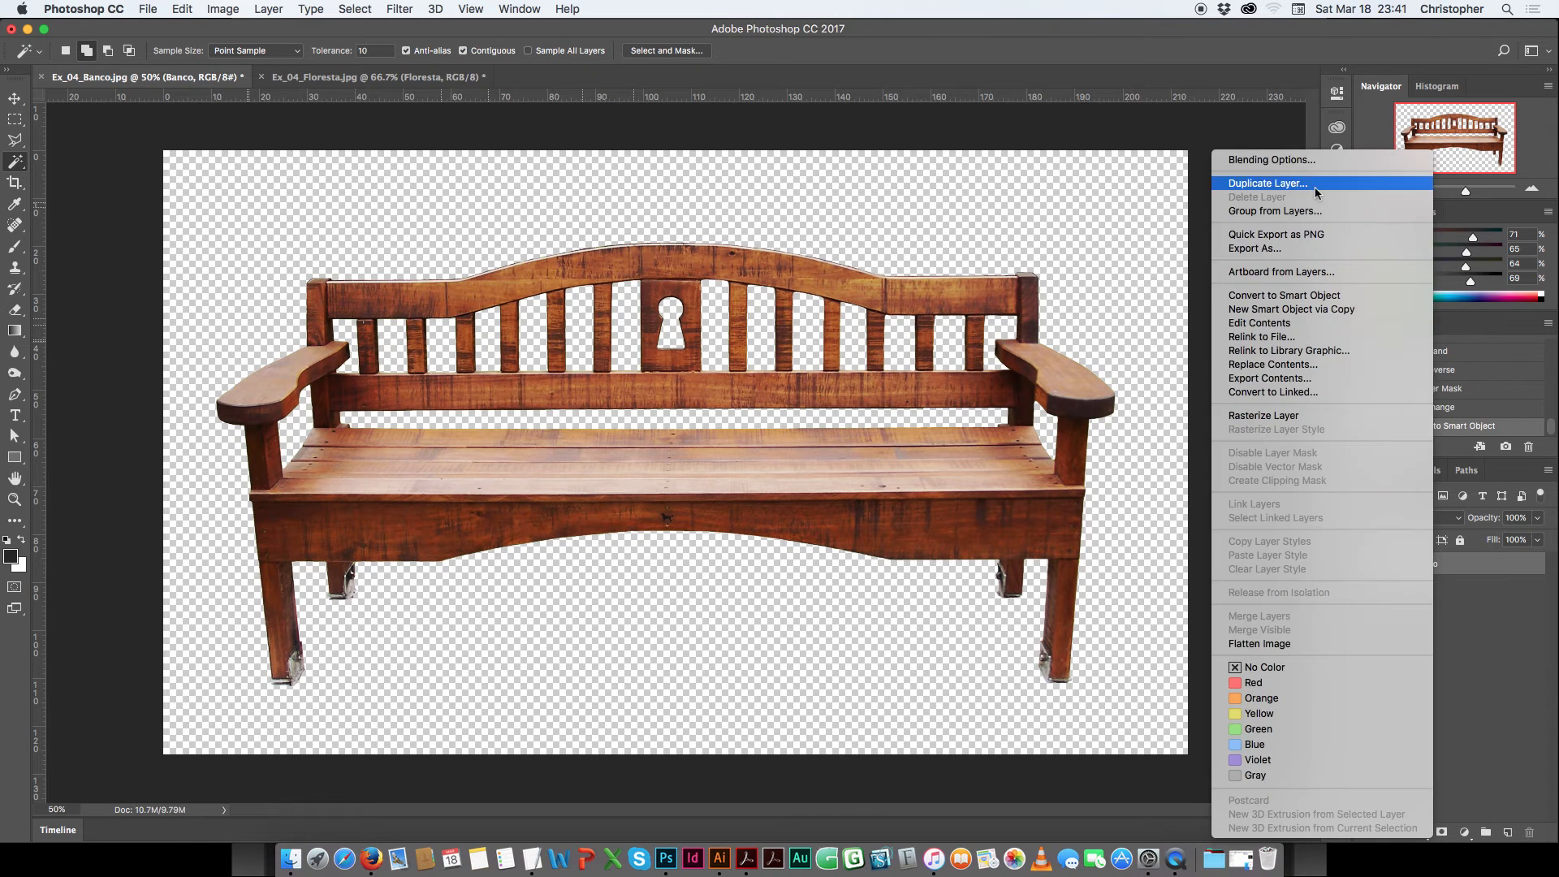
{"action": "left_click", "coordinate": [1264, 184]}
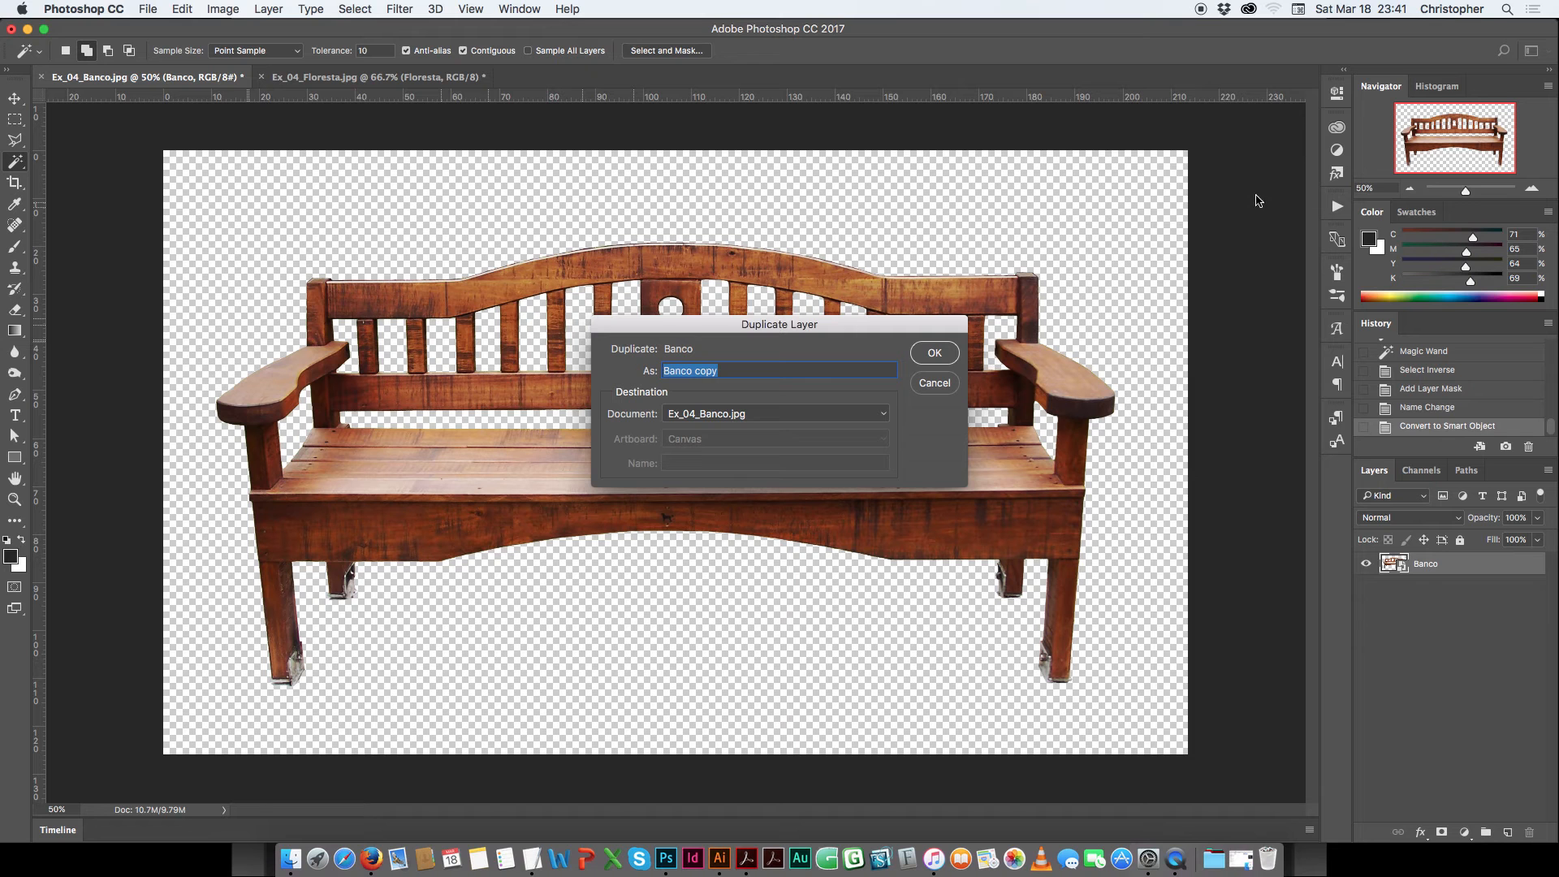
{"action": "left_click", "coordinate": [796, 412]}
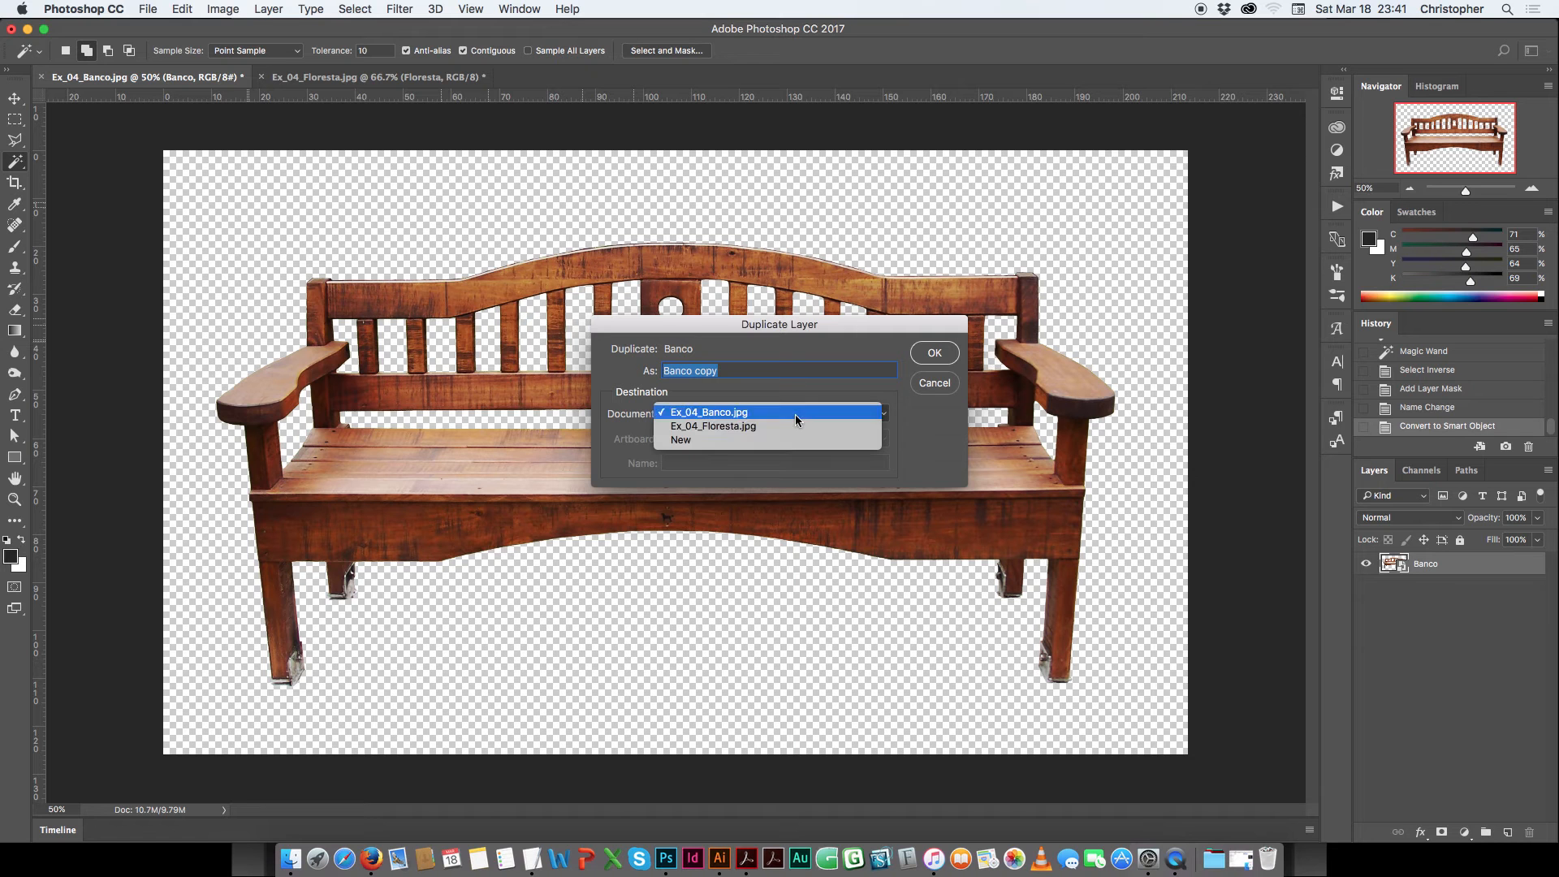
{"action": "left_click", "coordinate": [708, 428]}
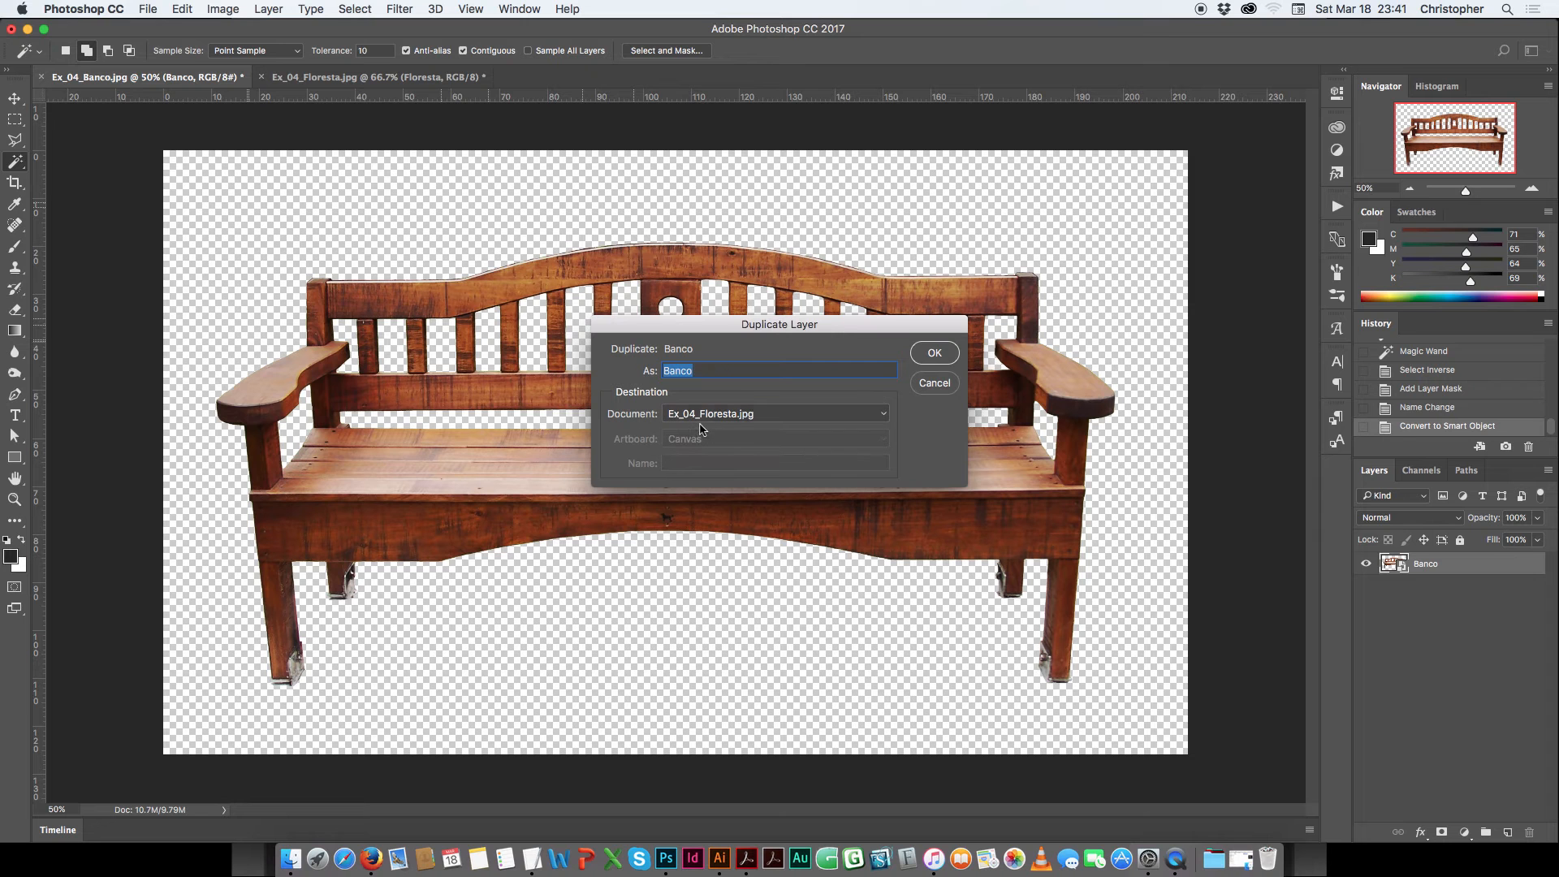
{"action": "left_click", "coordinate": [931, 355]}
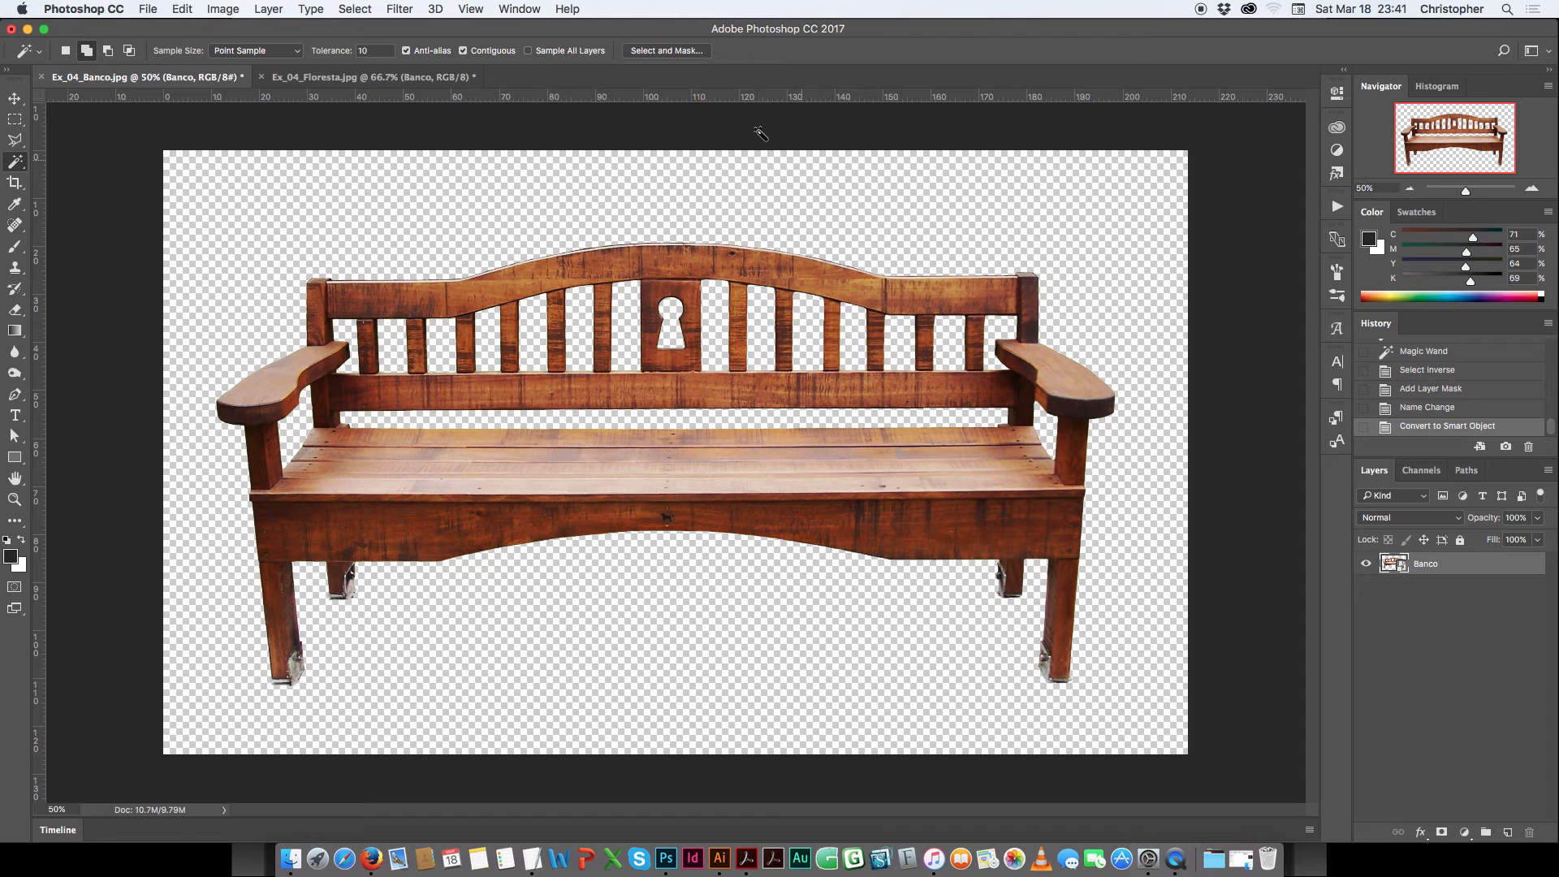
{"action": "key", "text": "ctrl+Tab"}
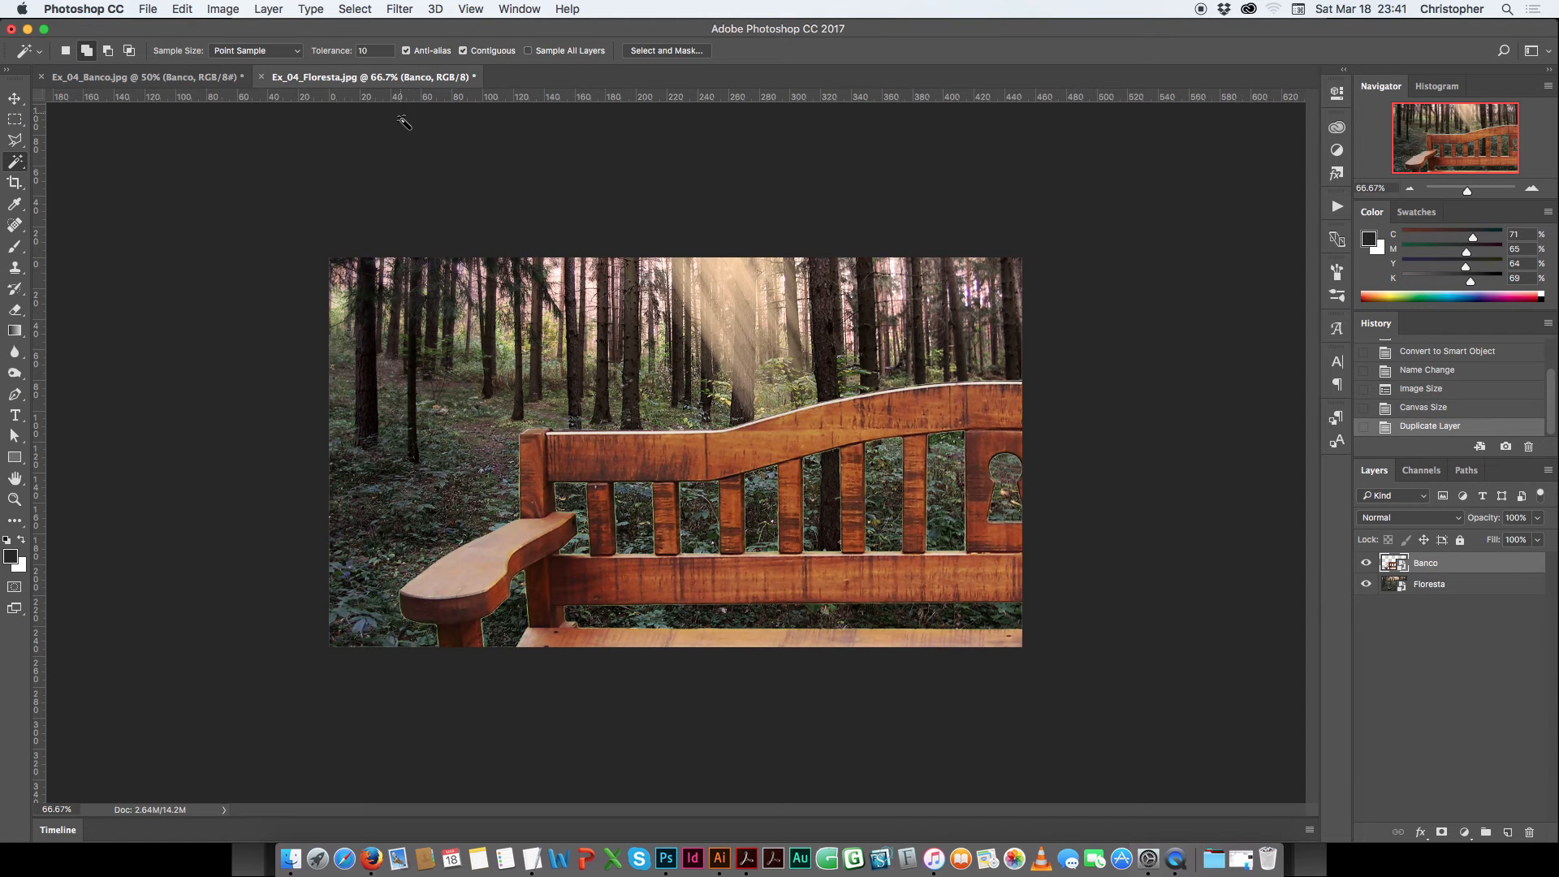
Move the bench up and to the left in the forest image, and examine the cut-out edges around the backrest slats.
{"action": "left_click", "coordinate": [14, 98]}
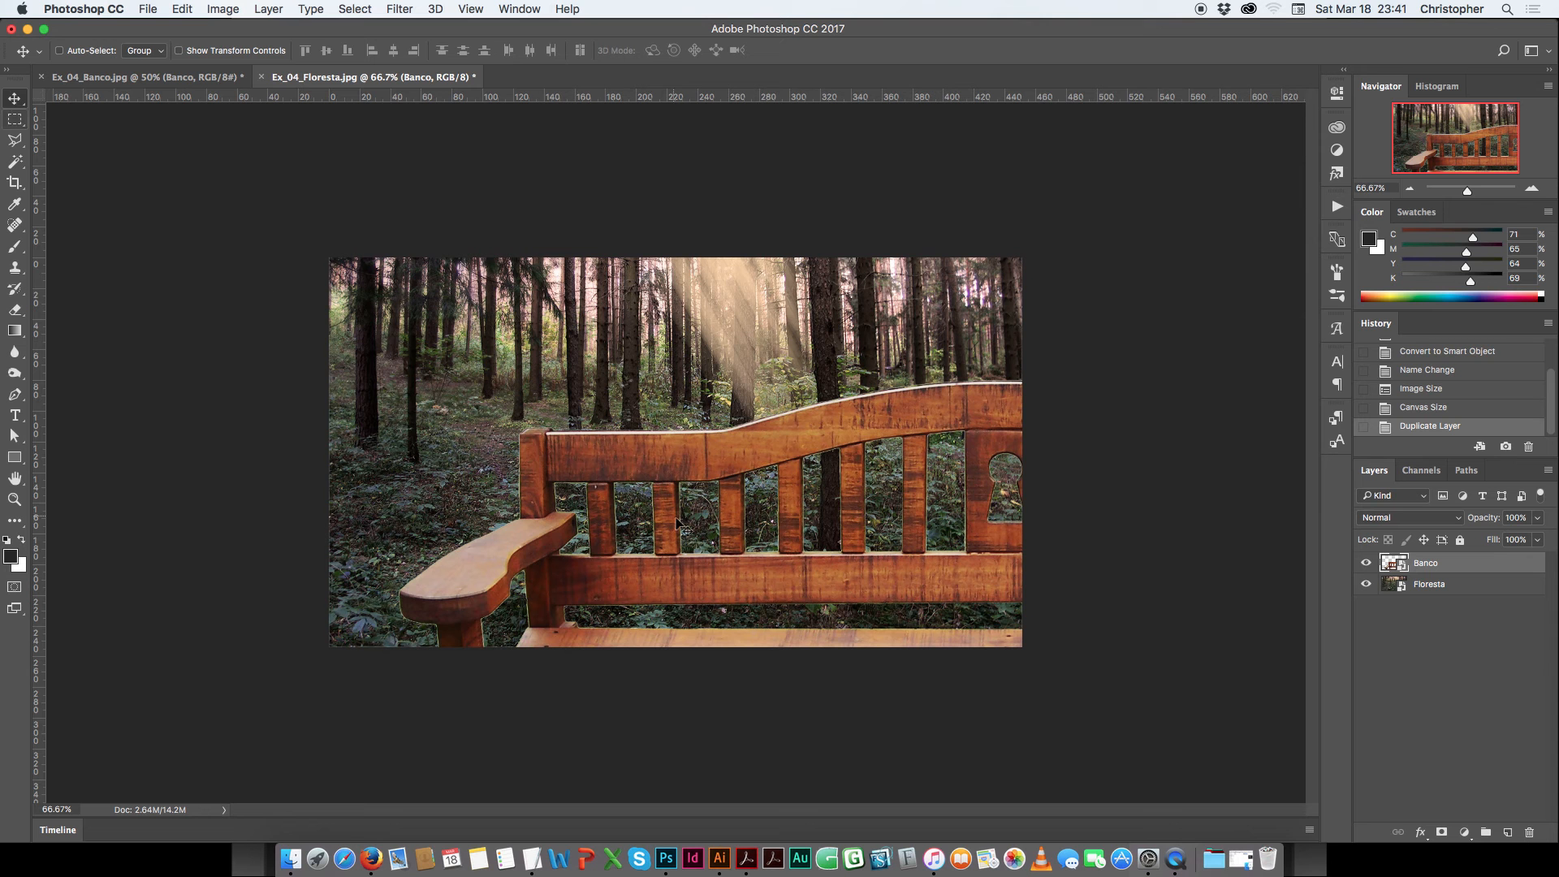
{"action": "mouse_move", "coordinate": [625, 452]}
{"action": "left_mouse_down"}
{"action": "mouse_move", "coordinate": [611, 422]}
{"action": "mouse_move", "coordinate": [628, 457]}
{"action": "left_mouse_up"}
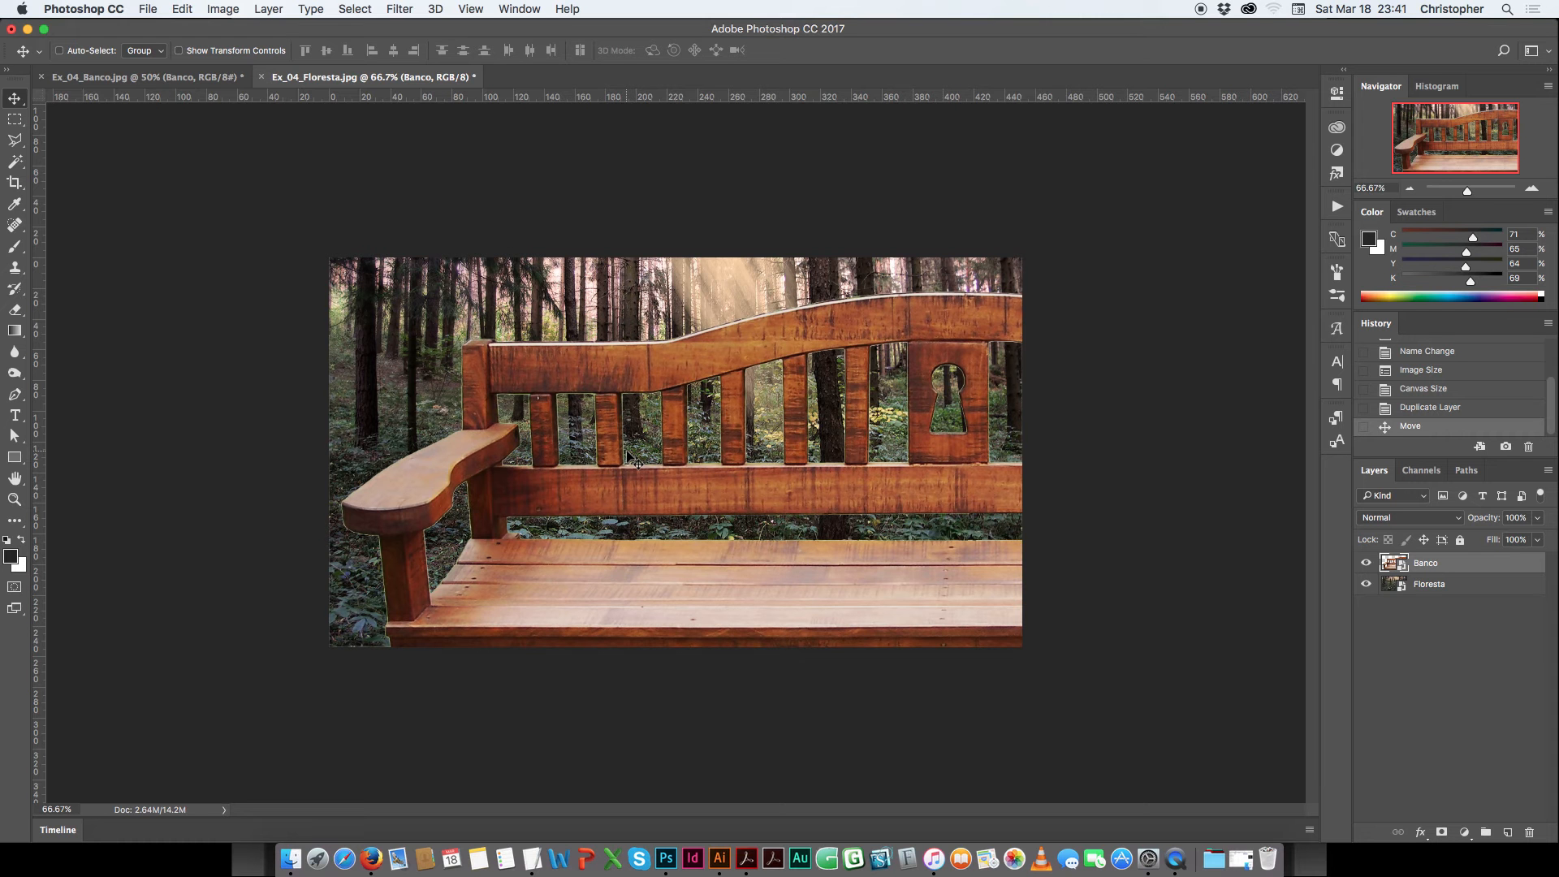
{"action": "key", "text": "super+1"}
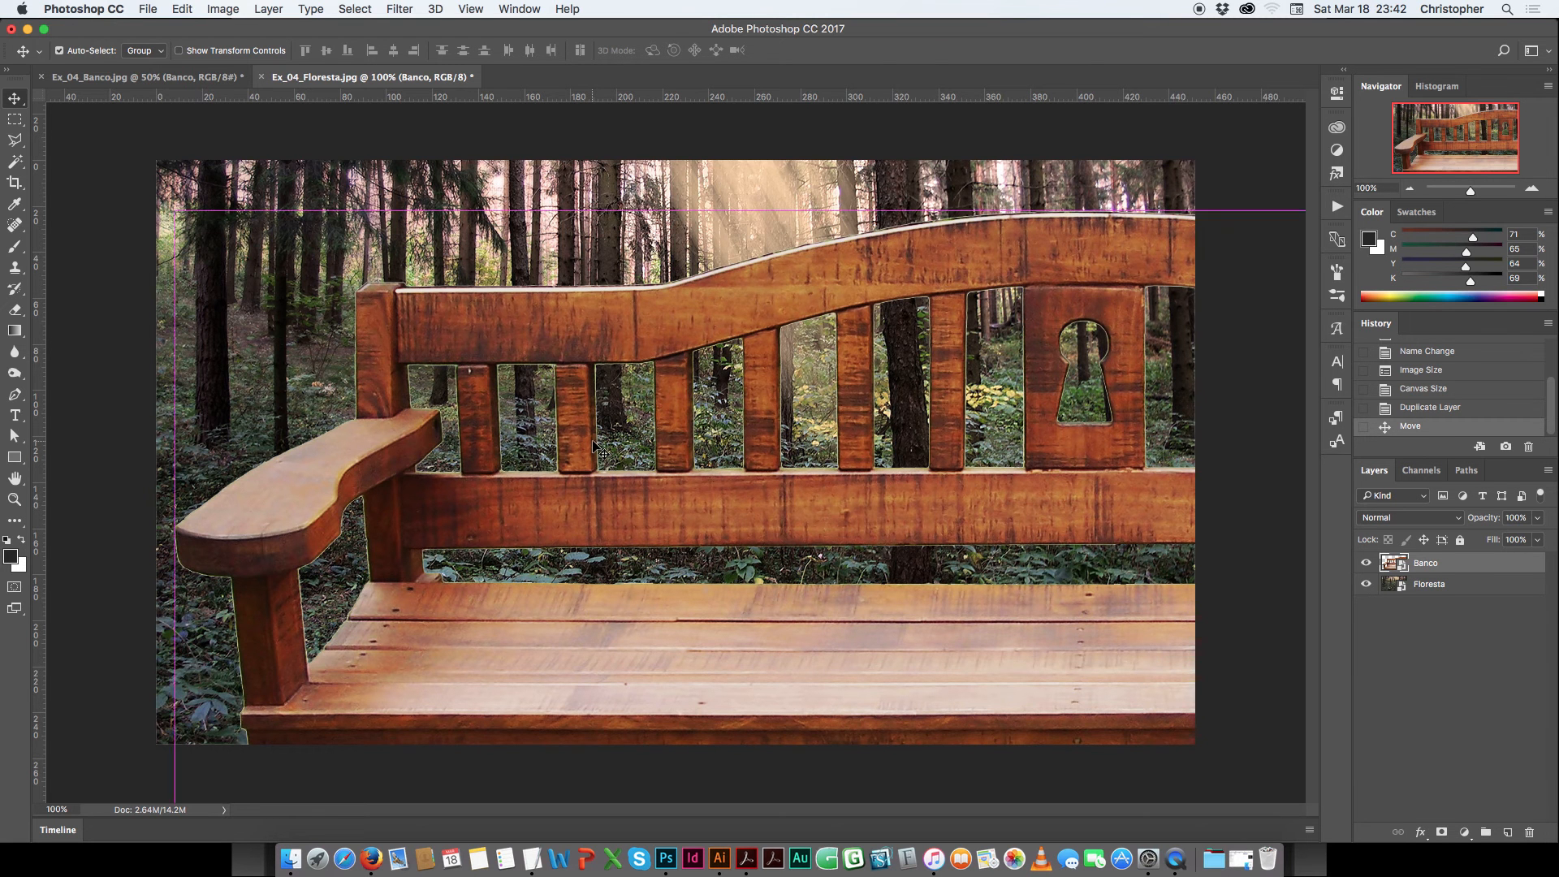
{"action": "key", "text": "super+equal"}
{"action": "key", "text": "super+equal"}
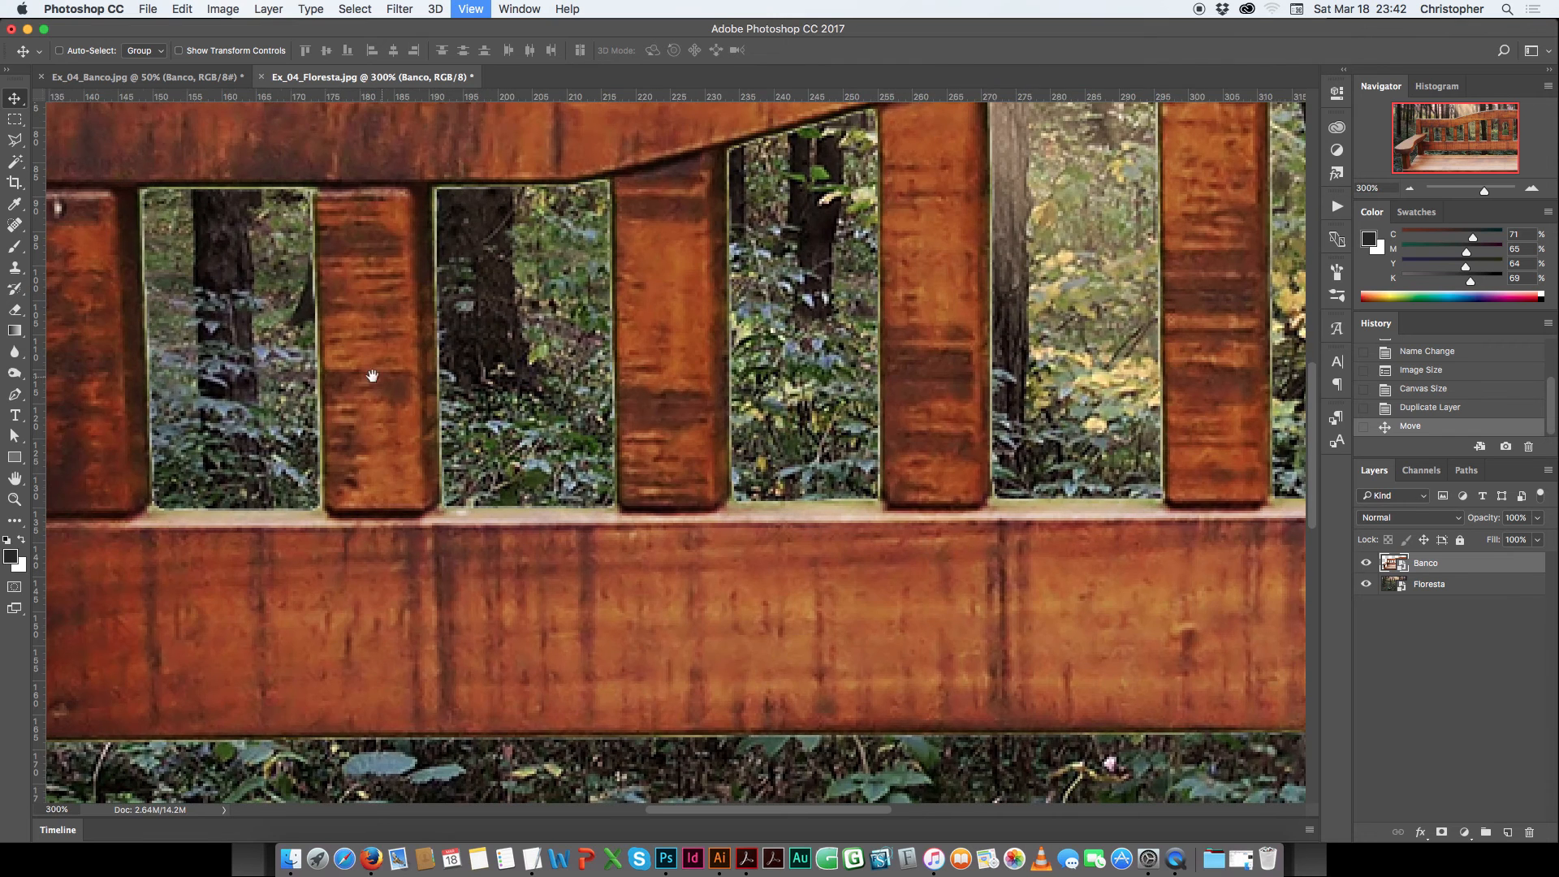
{"action": "left_click_drag", "start_coordinate": [372, 376], "coordinate": [776, 462]}
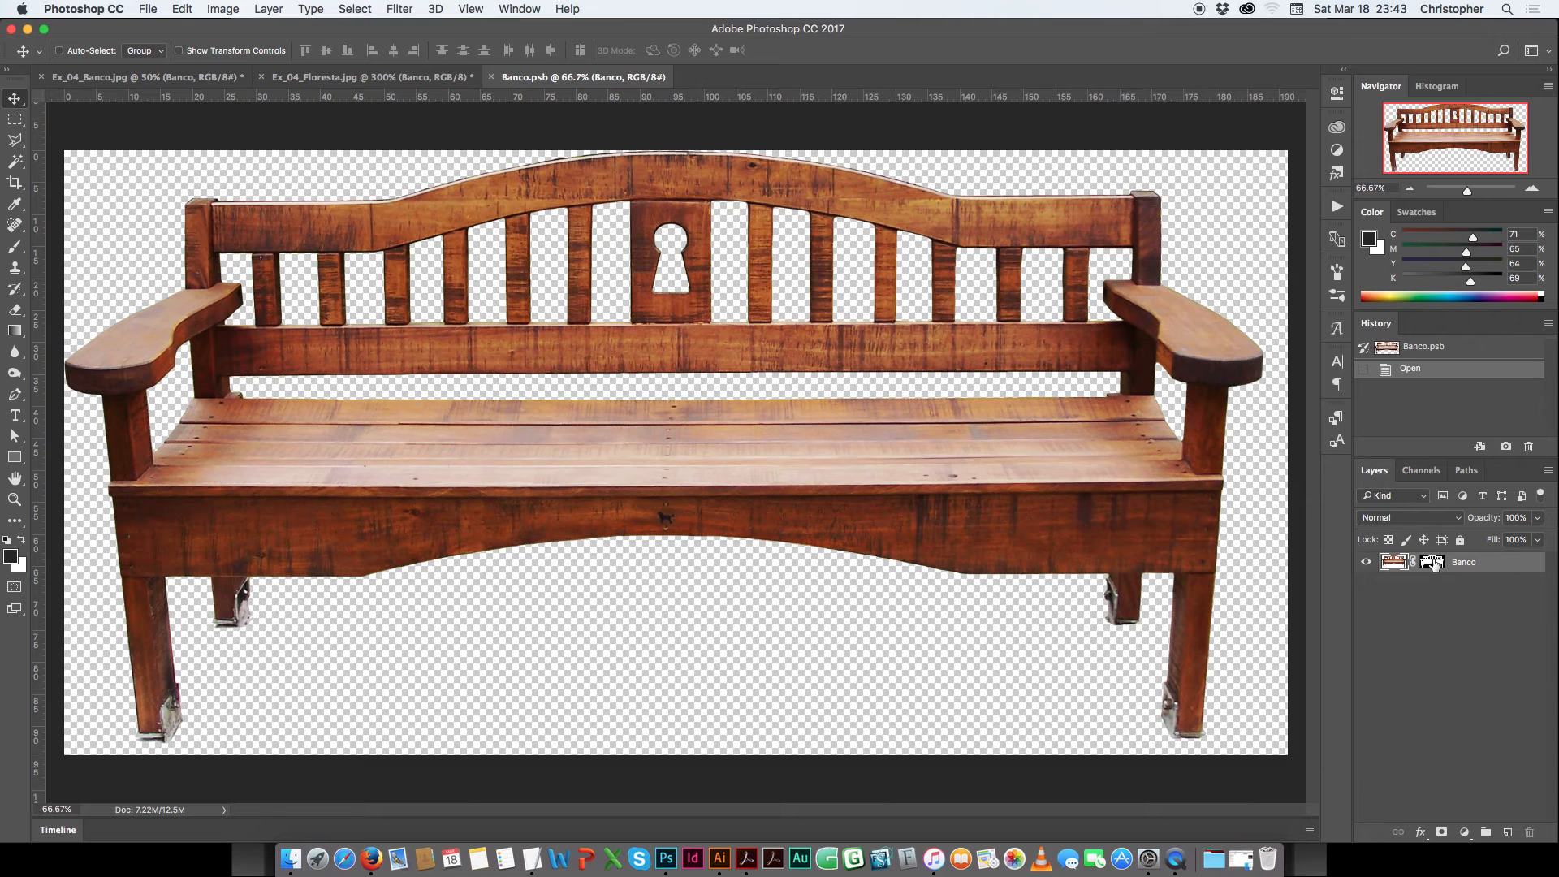
In the smart object document Banco.psb, display the layer mask, load it as a selection and invert that selection.
{"action": "left_click", "coordinate": [1434, 563], "text": "alt"}
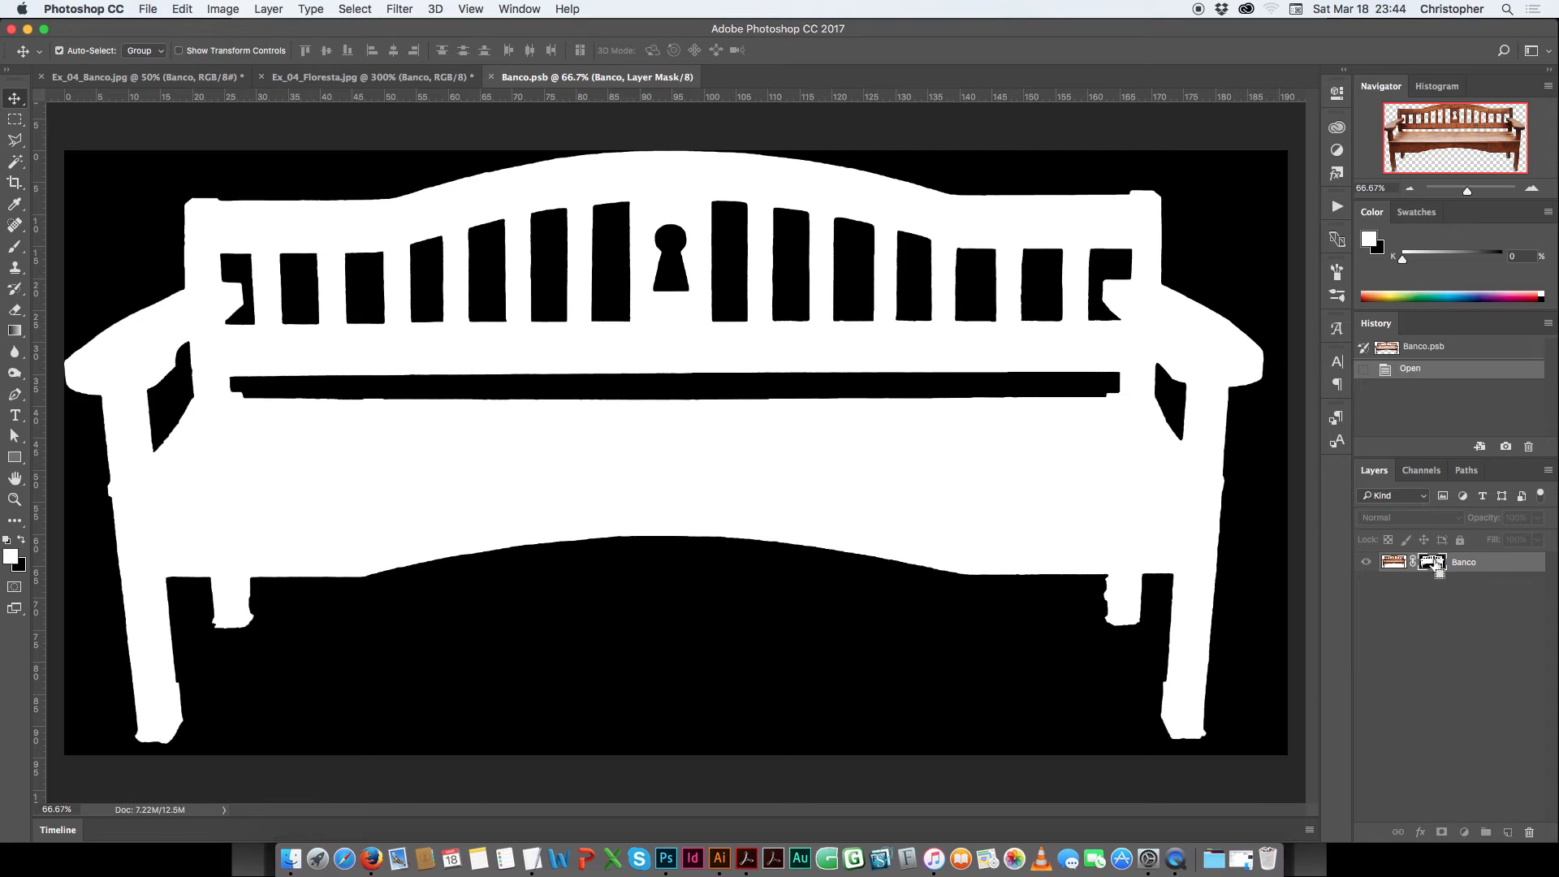
{"action": "left_click", "coordinate": [1433, 569], "text": "super"}
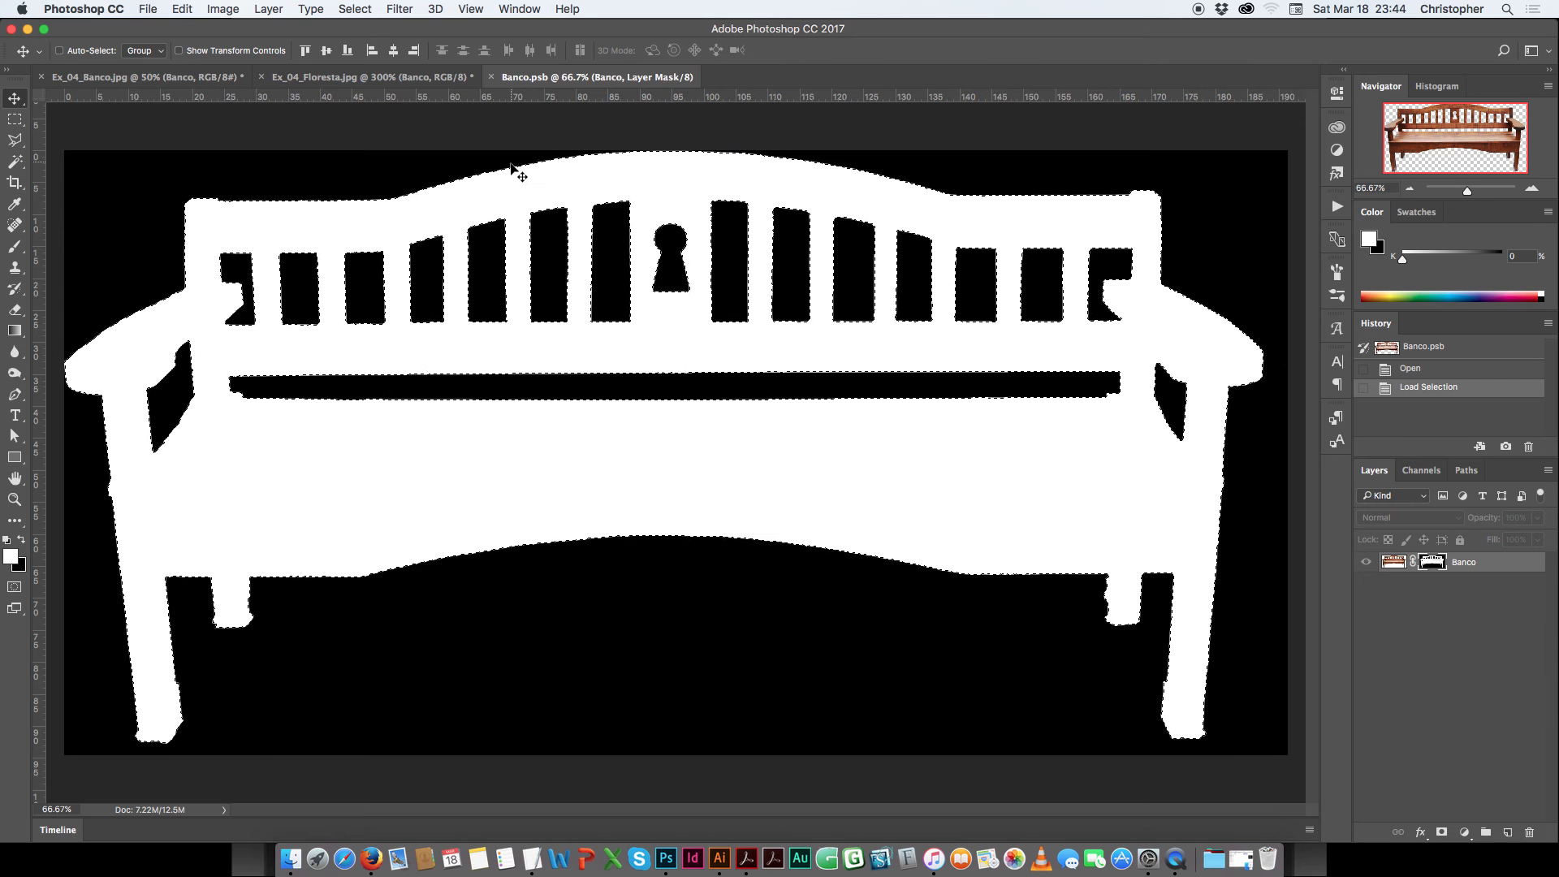
{"action": "left_click", "coordinate": [355, 10]}
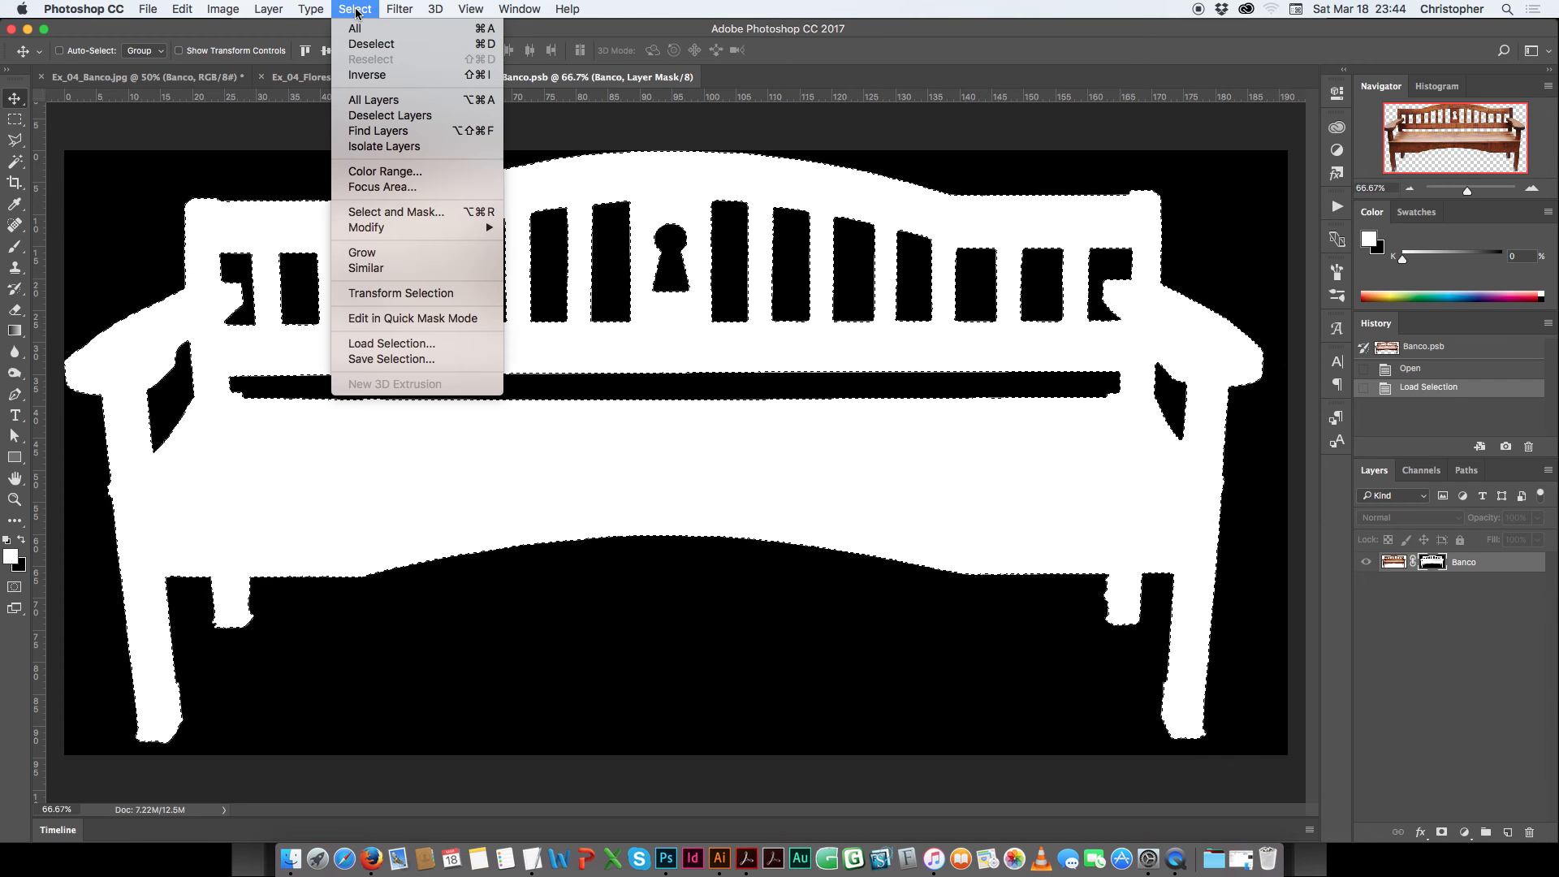
{"action": "left_click", "coordinate": [358, 76]}
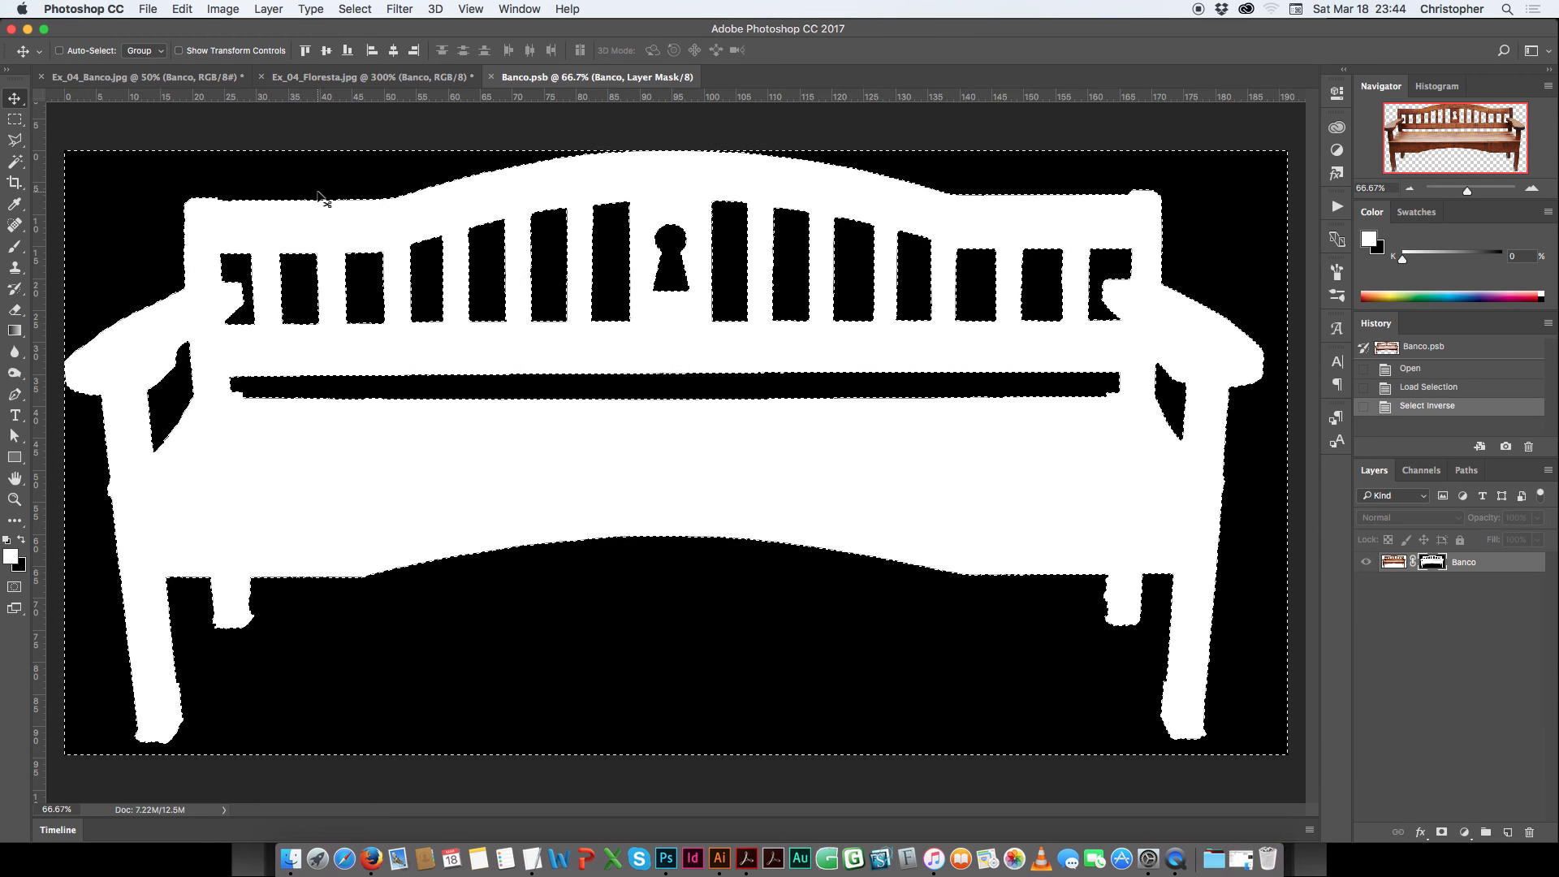
Expand the inverted mask selection by 2 pixels.
{"action": "left_click", "coordinate": [355, 9]}
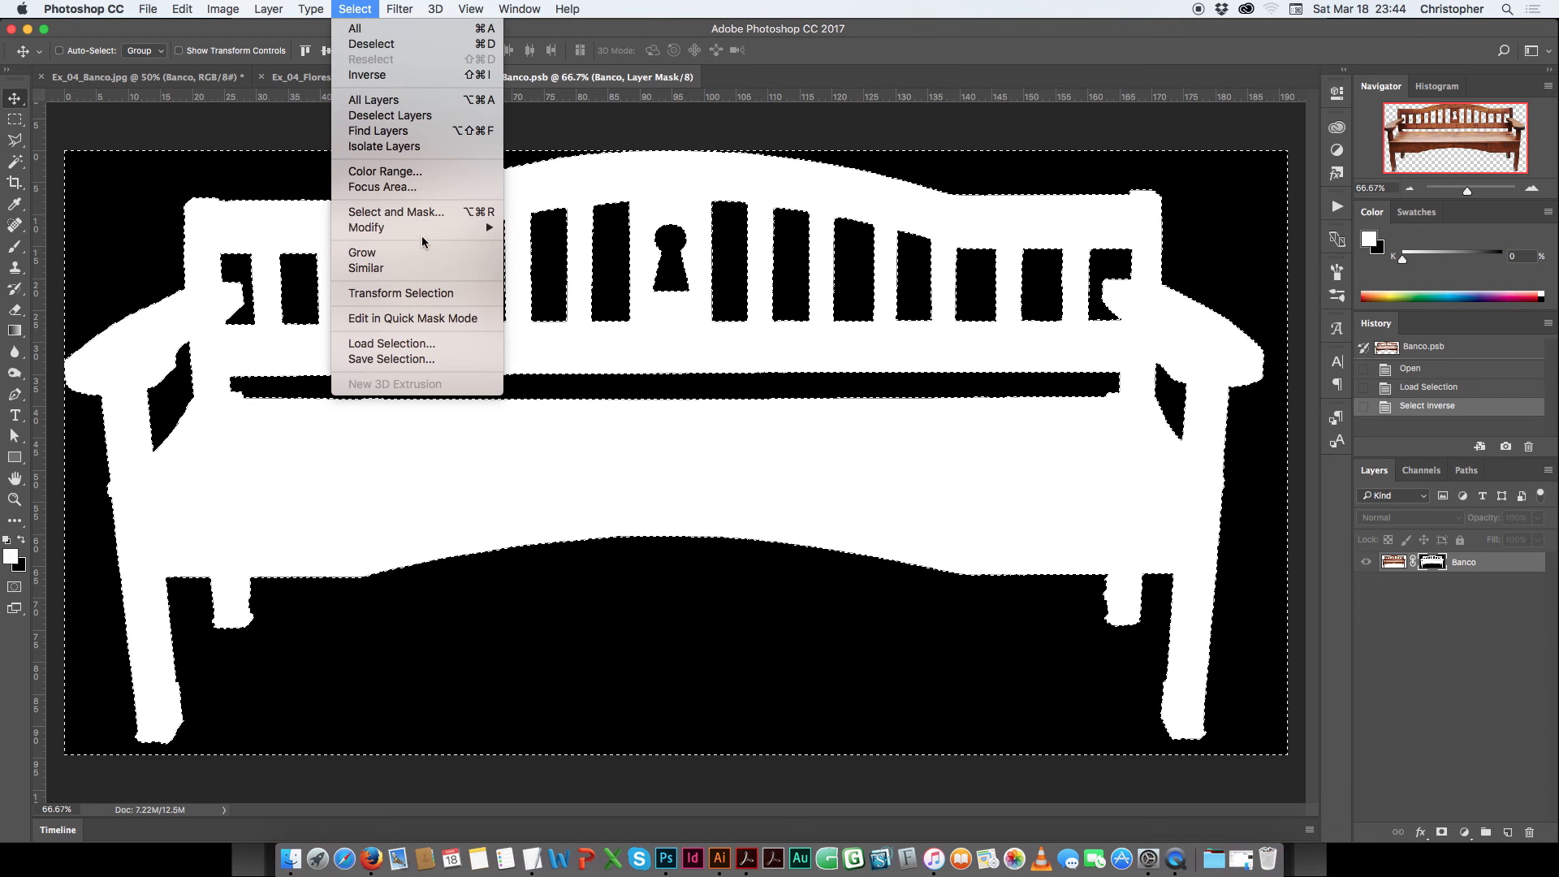
{"action": "mouse_move", "coordinate": [421, 227]}
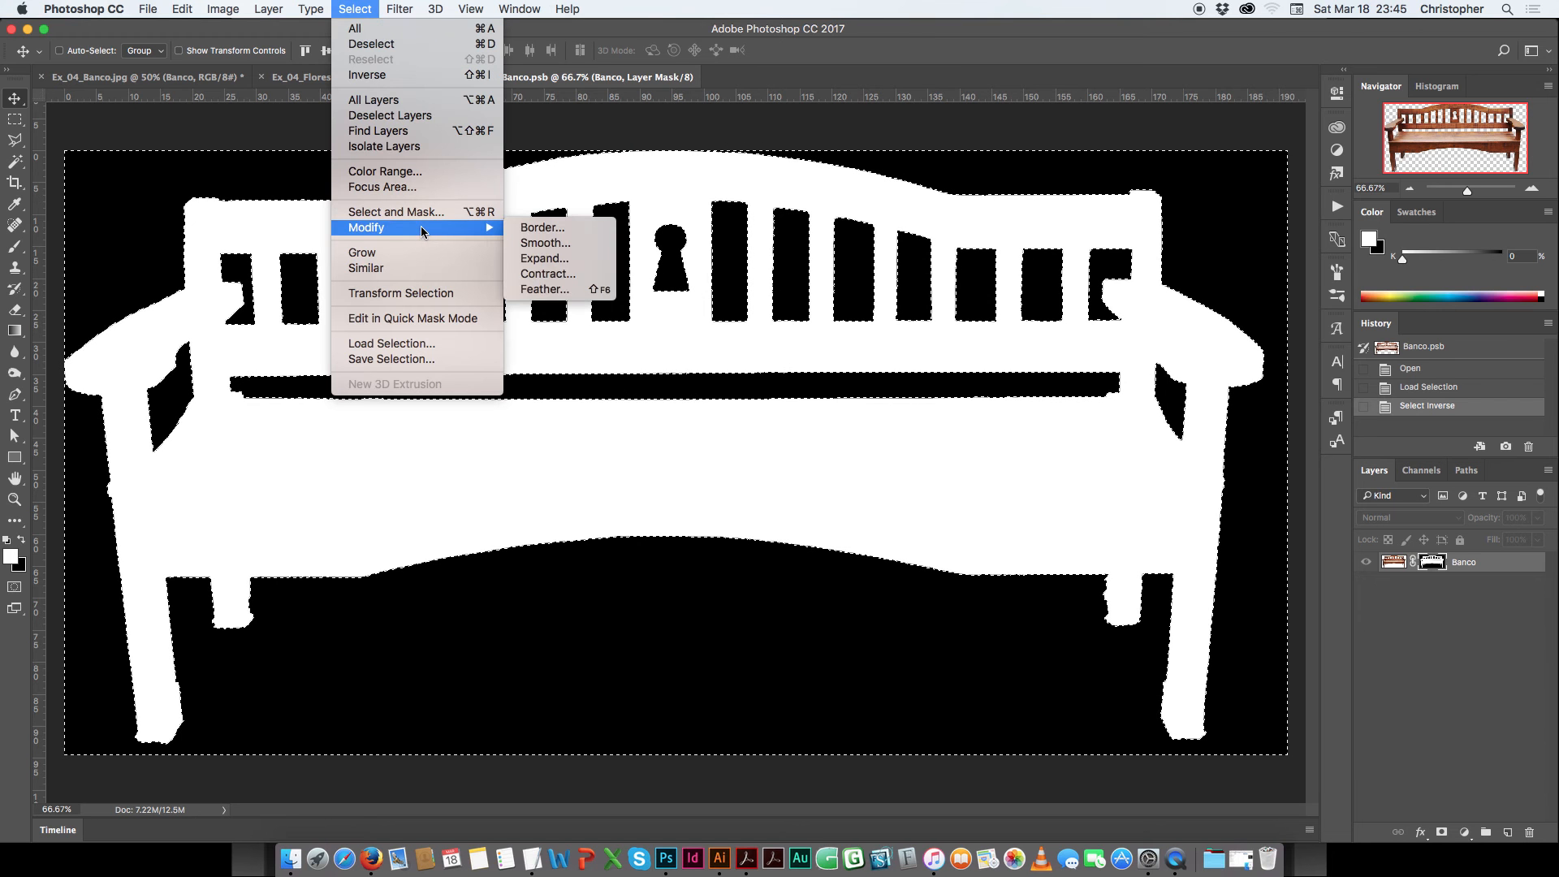
{"action": "left_click", "coordinate": [569, 261]}
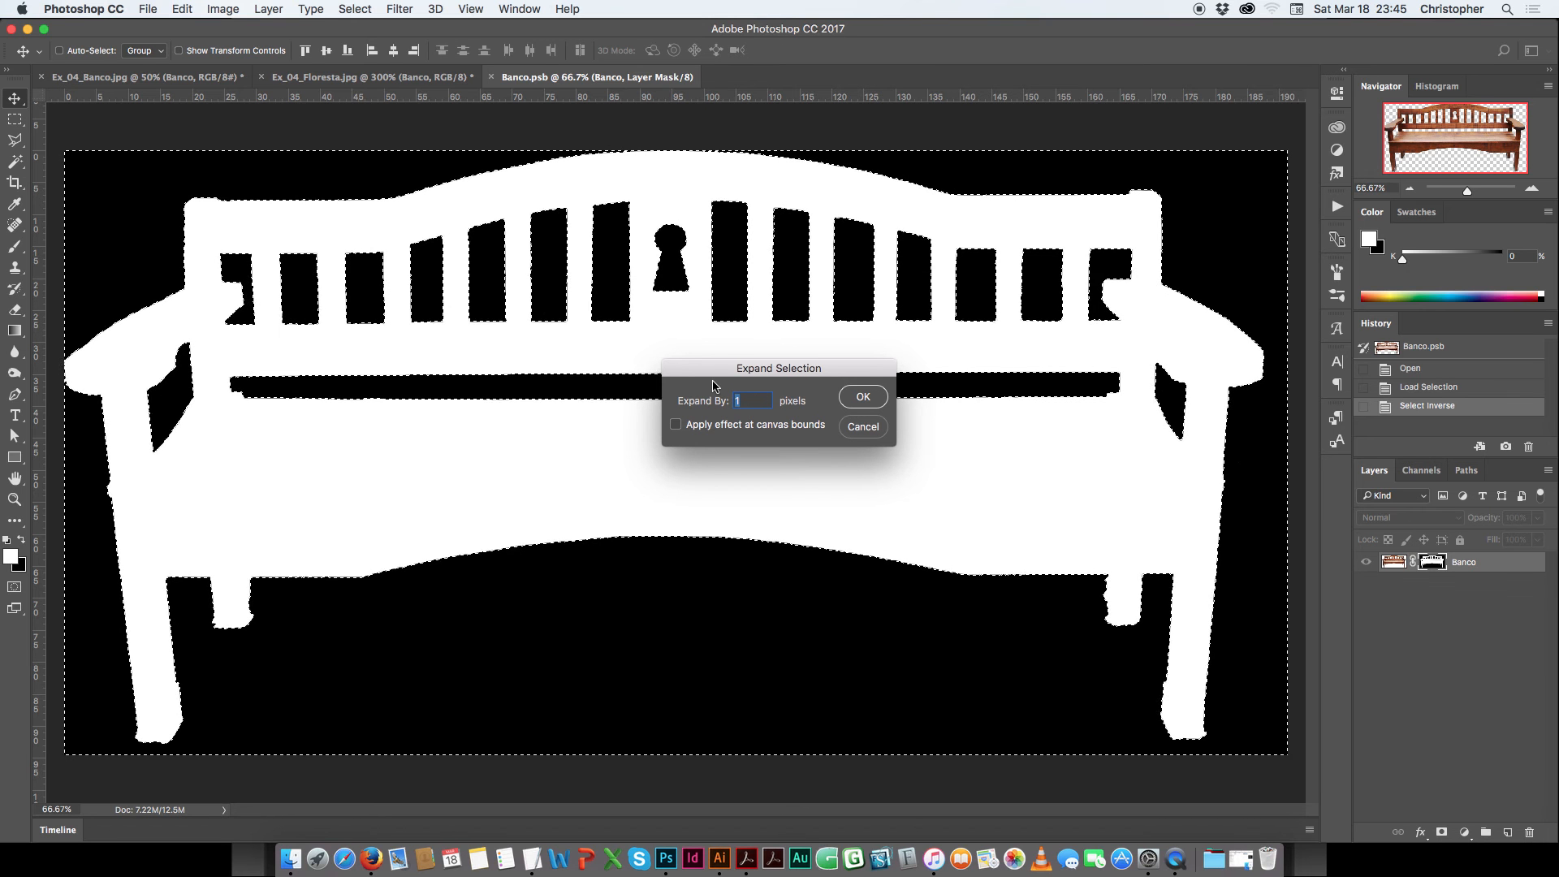
{"action": "type", "text": "2"}
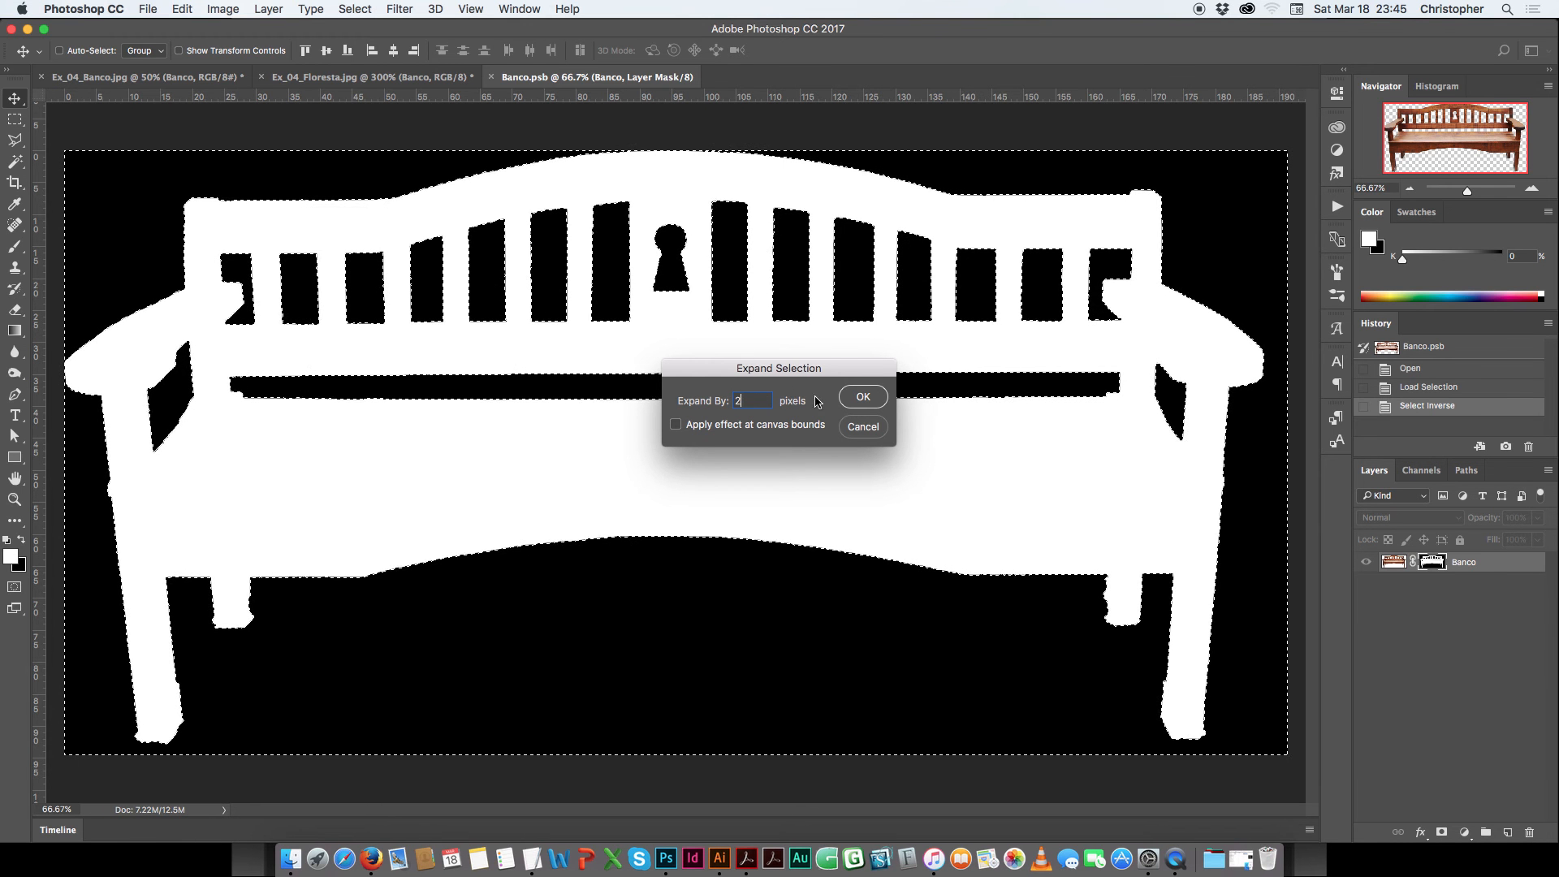
{"action": "left_click", "coordinate": [865, 397]}
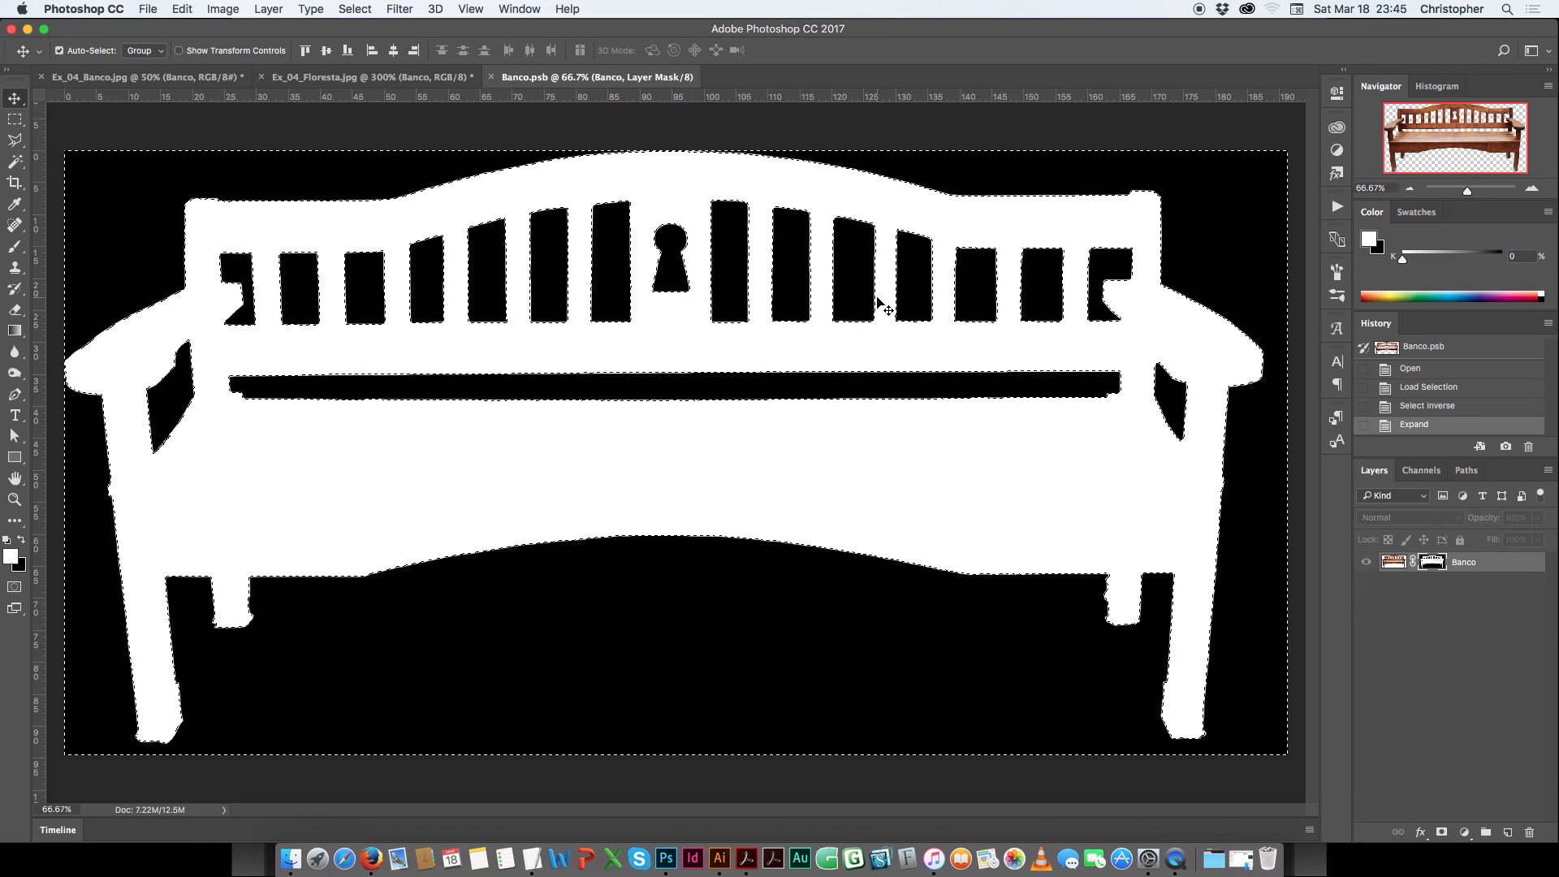
Fill the expanded selection with black on the Banco layer mask, and deselect it.
{"action": "key", "text": "super+plus"}
{"action": "key", "text": "super+plus"}
{"action": "left_click_drag", "start_coordinate": [685, 205], "coordinate": [734, 529]}
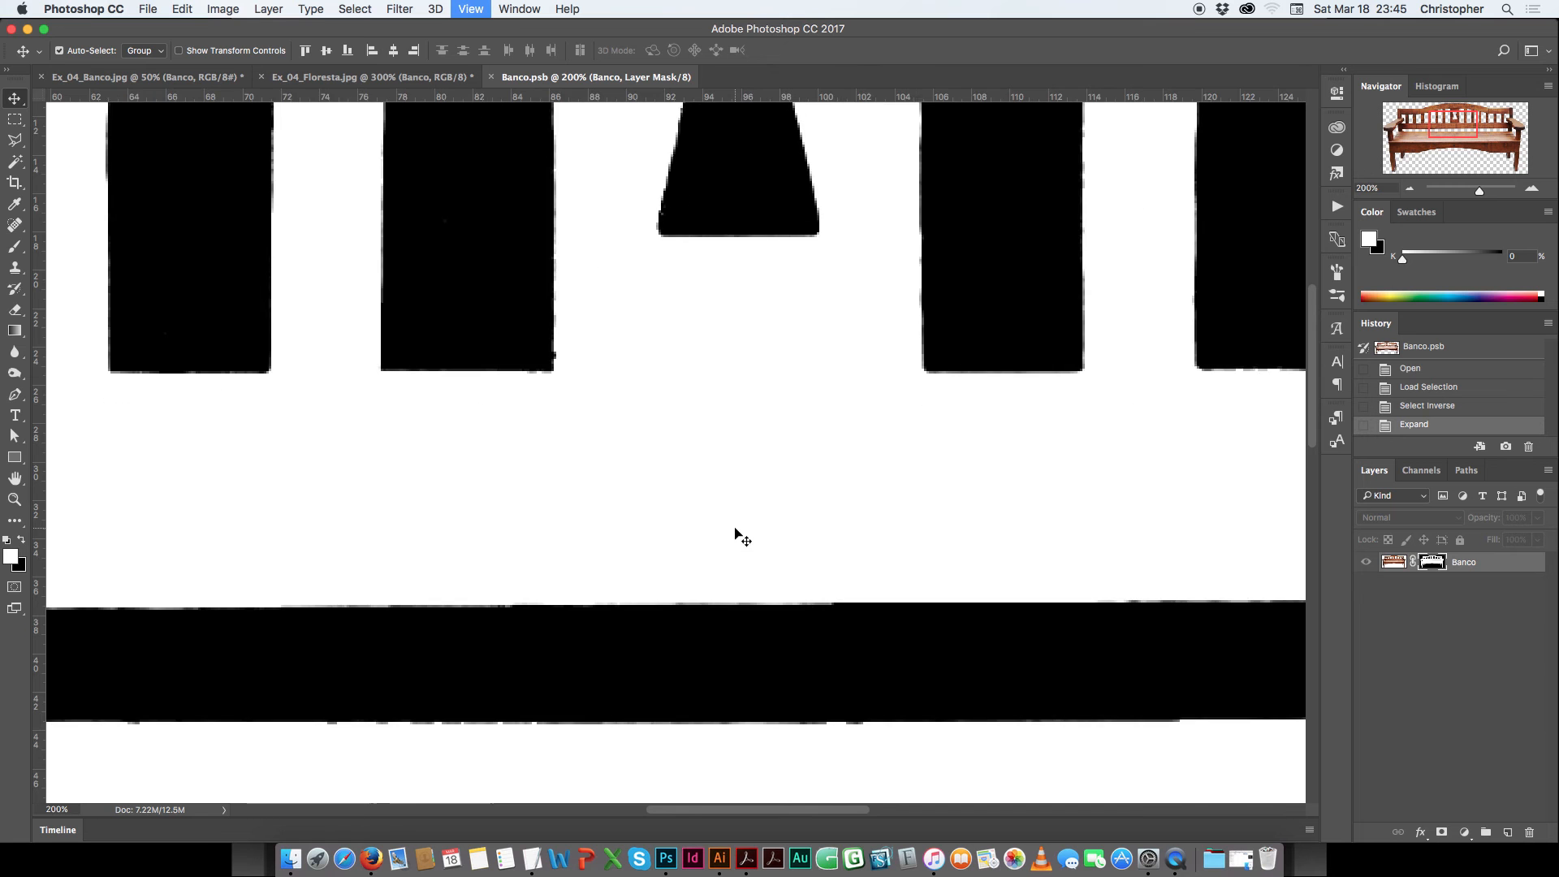
{"action": "key", "text": "super+plus"}
{"action": "left_click_drag", "start_coordinate": [661, 254], "coordinate": [612, 515]}
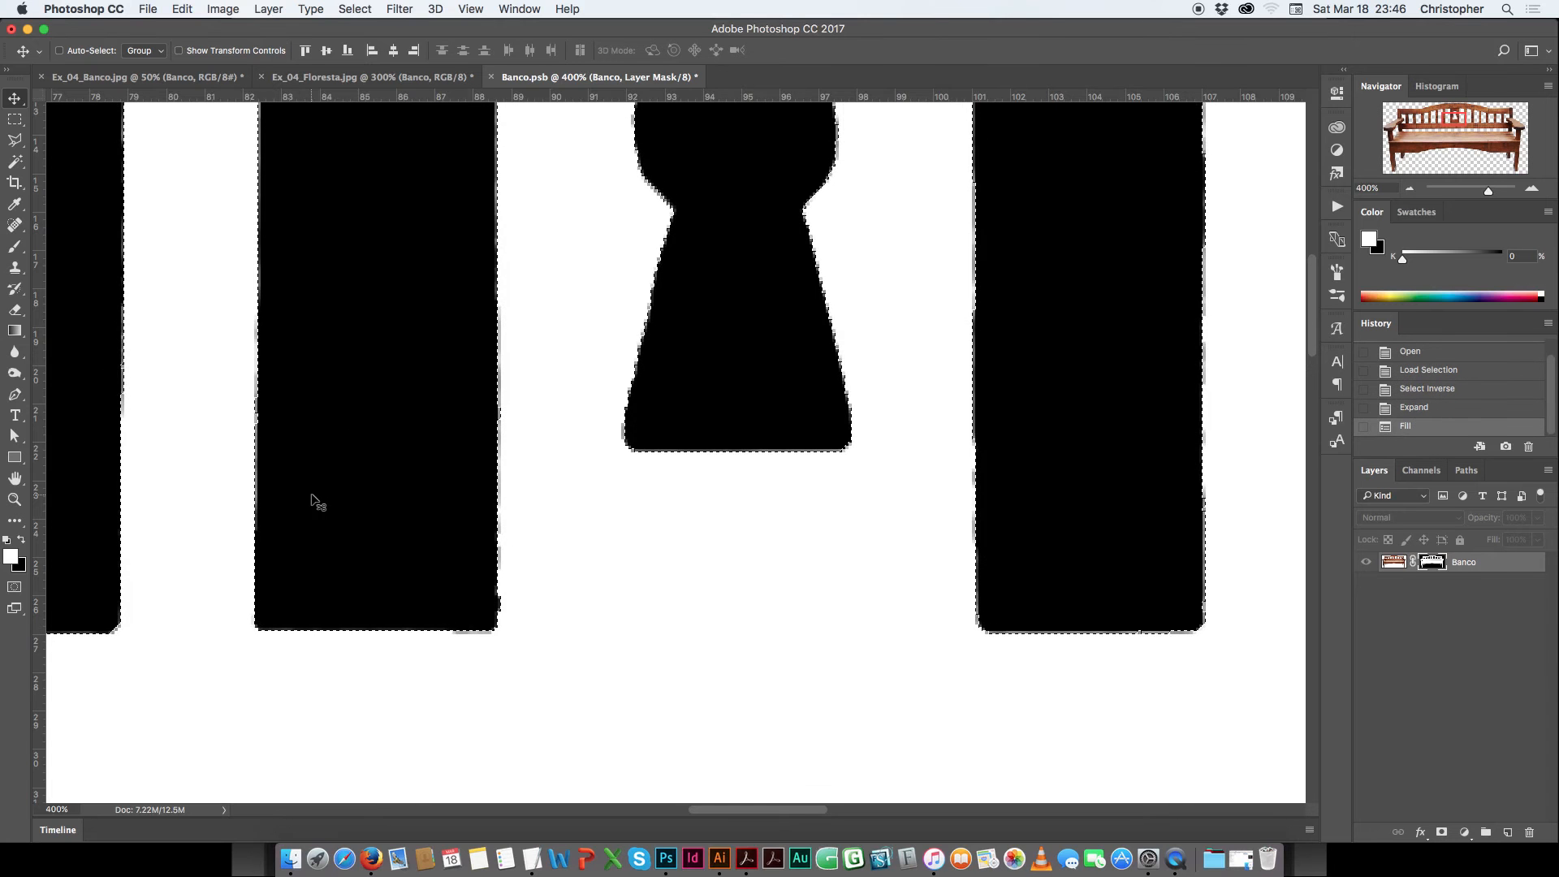
{"action": "key", "text": "super+d"}
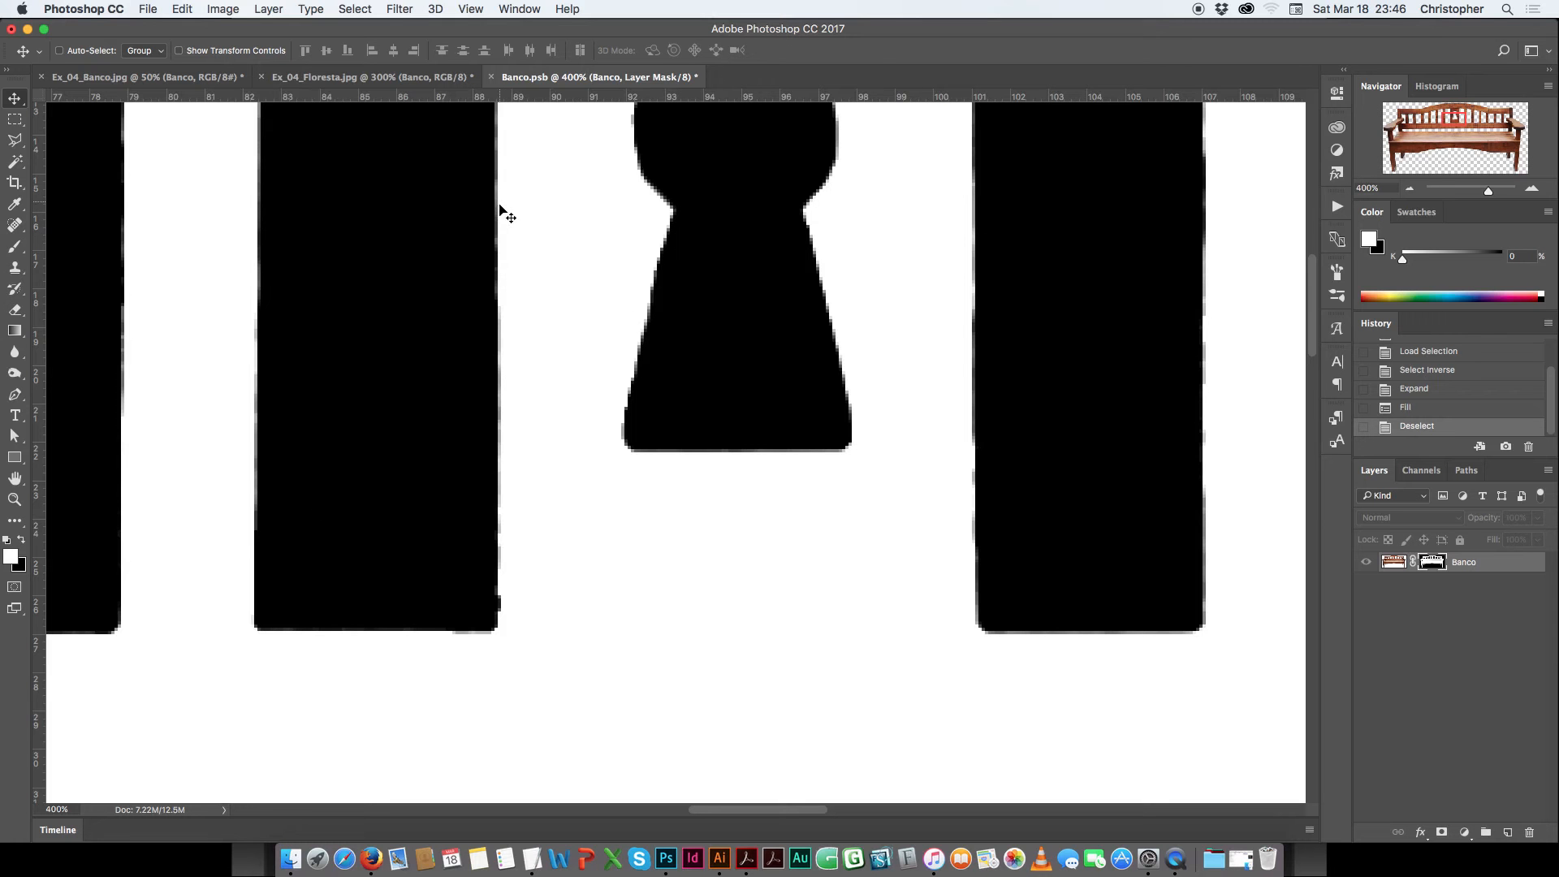
Return from the mask view to the image, and set the Banco layer mask's feather to 1 px.
{"action": "left_click", "coordinate": [1393, 566]}
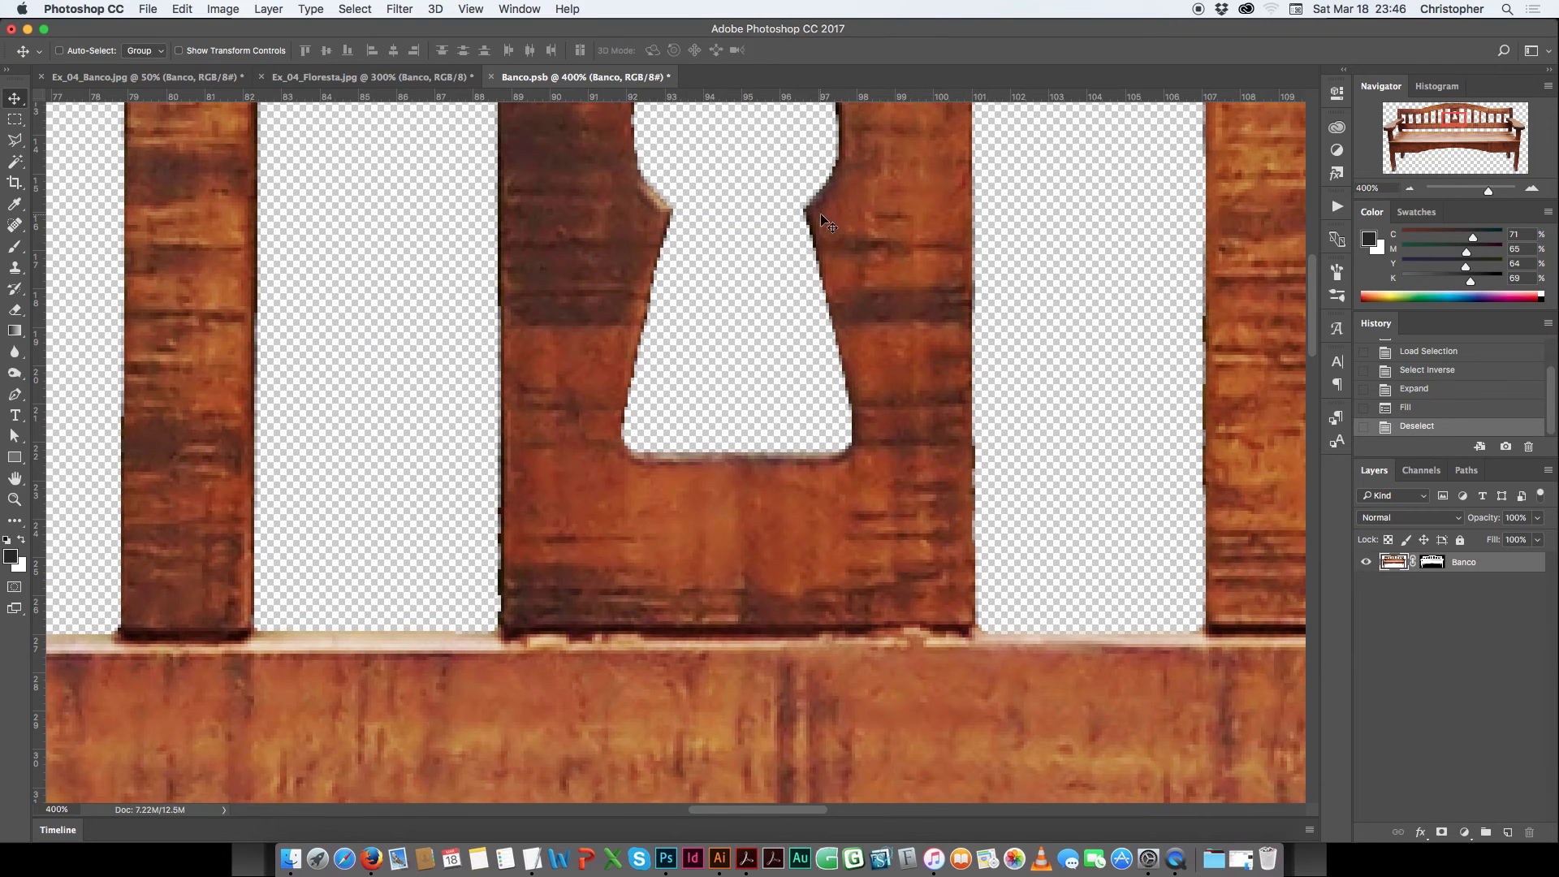
{"action": "left_click_drag", "start_coordinate": [801, 220], "coordinate": [804, 420]}
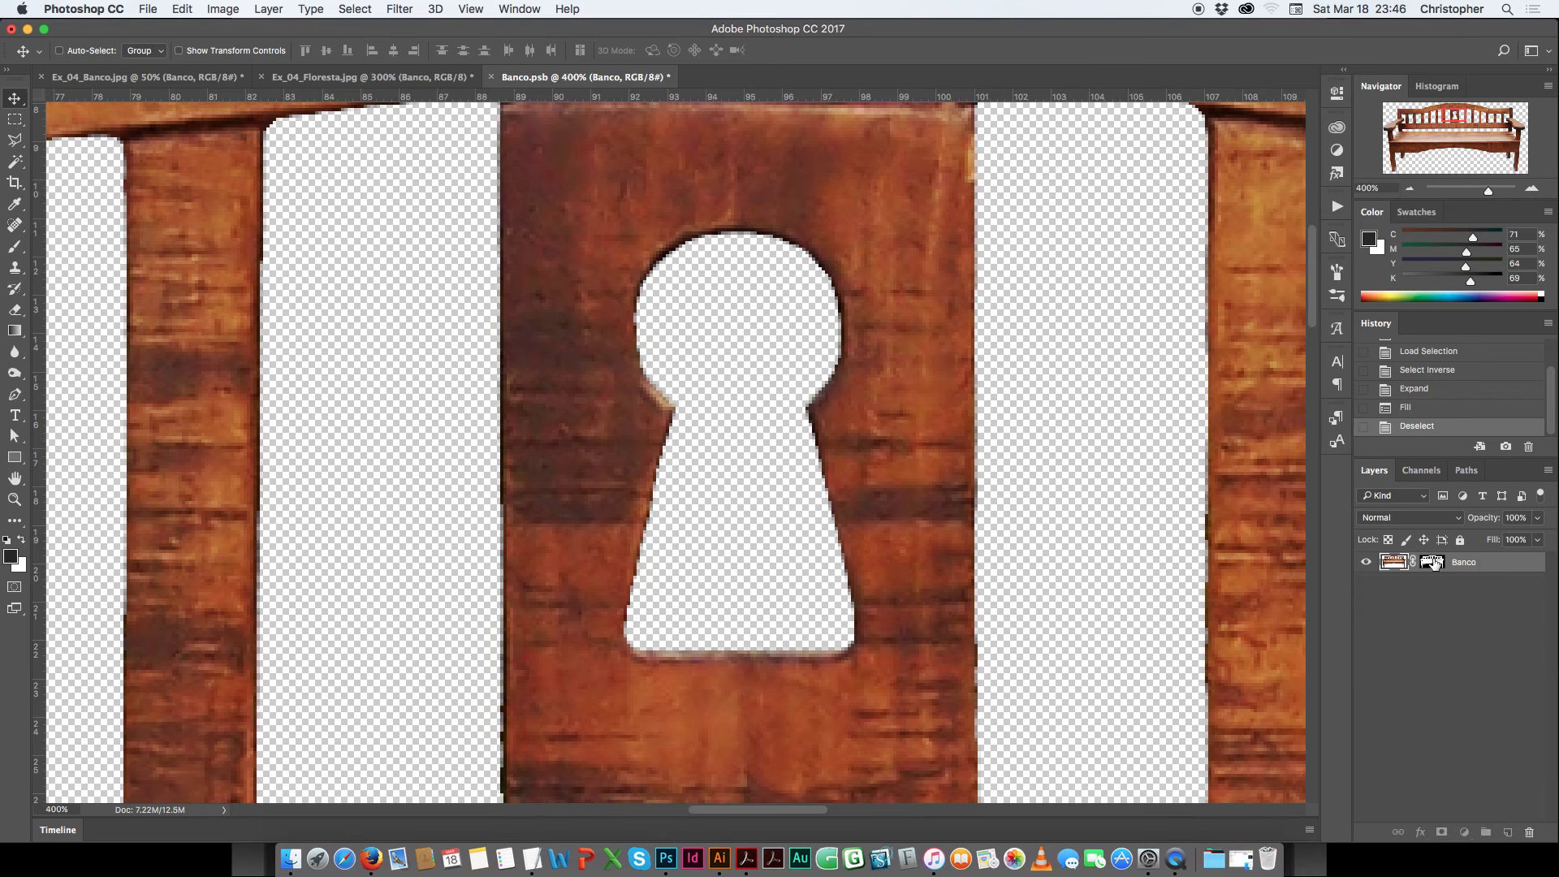
{"action": "left_click", "coordinate": [1429, 567]}
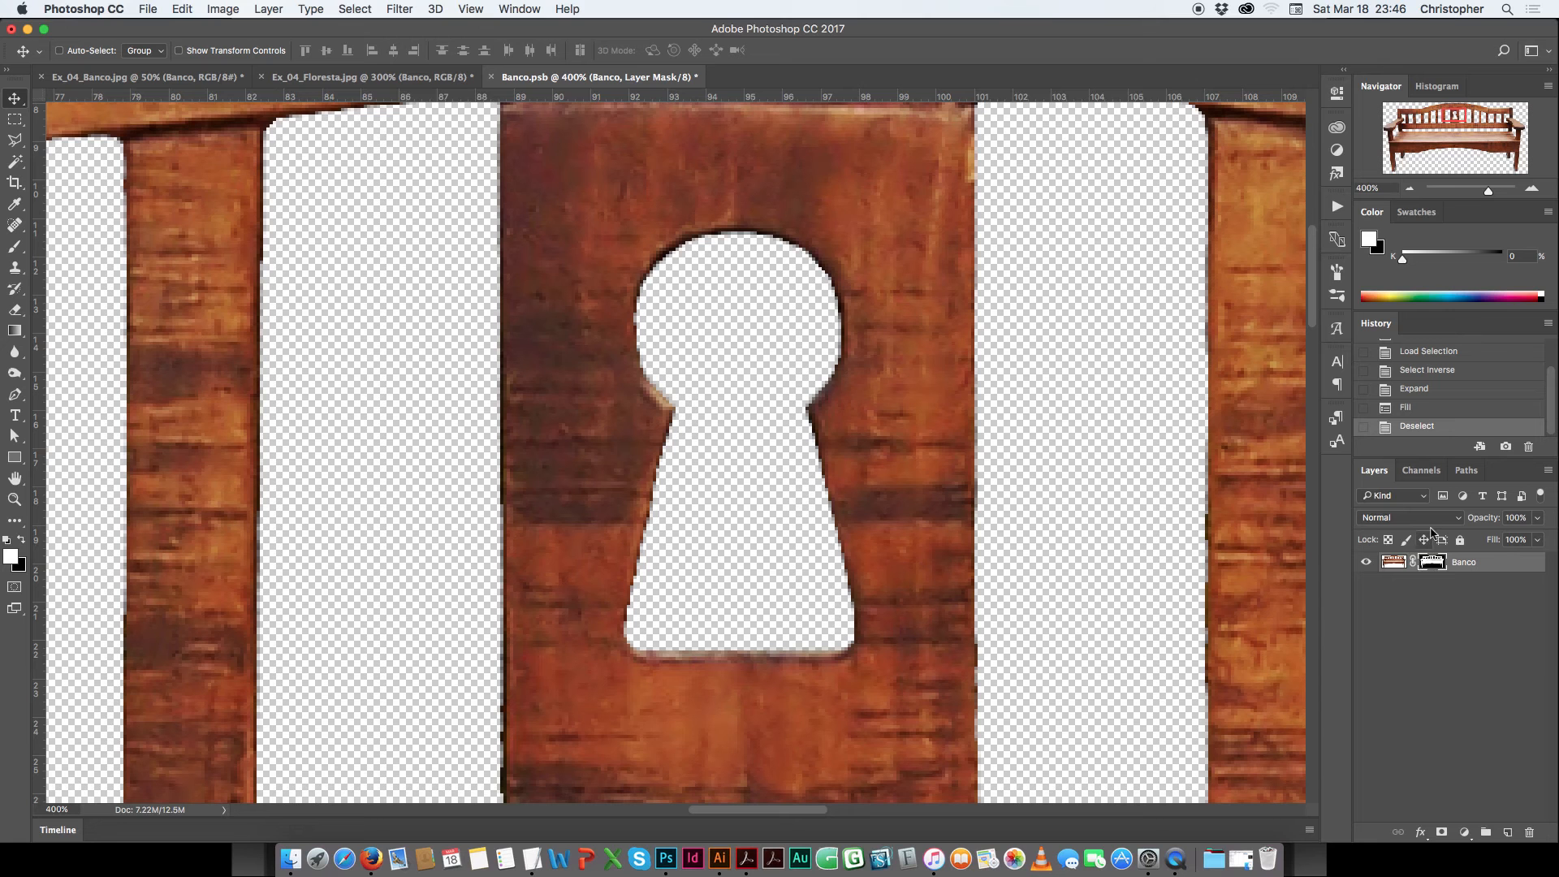
{"action": "left_click", "coordinate": [520, 10]}
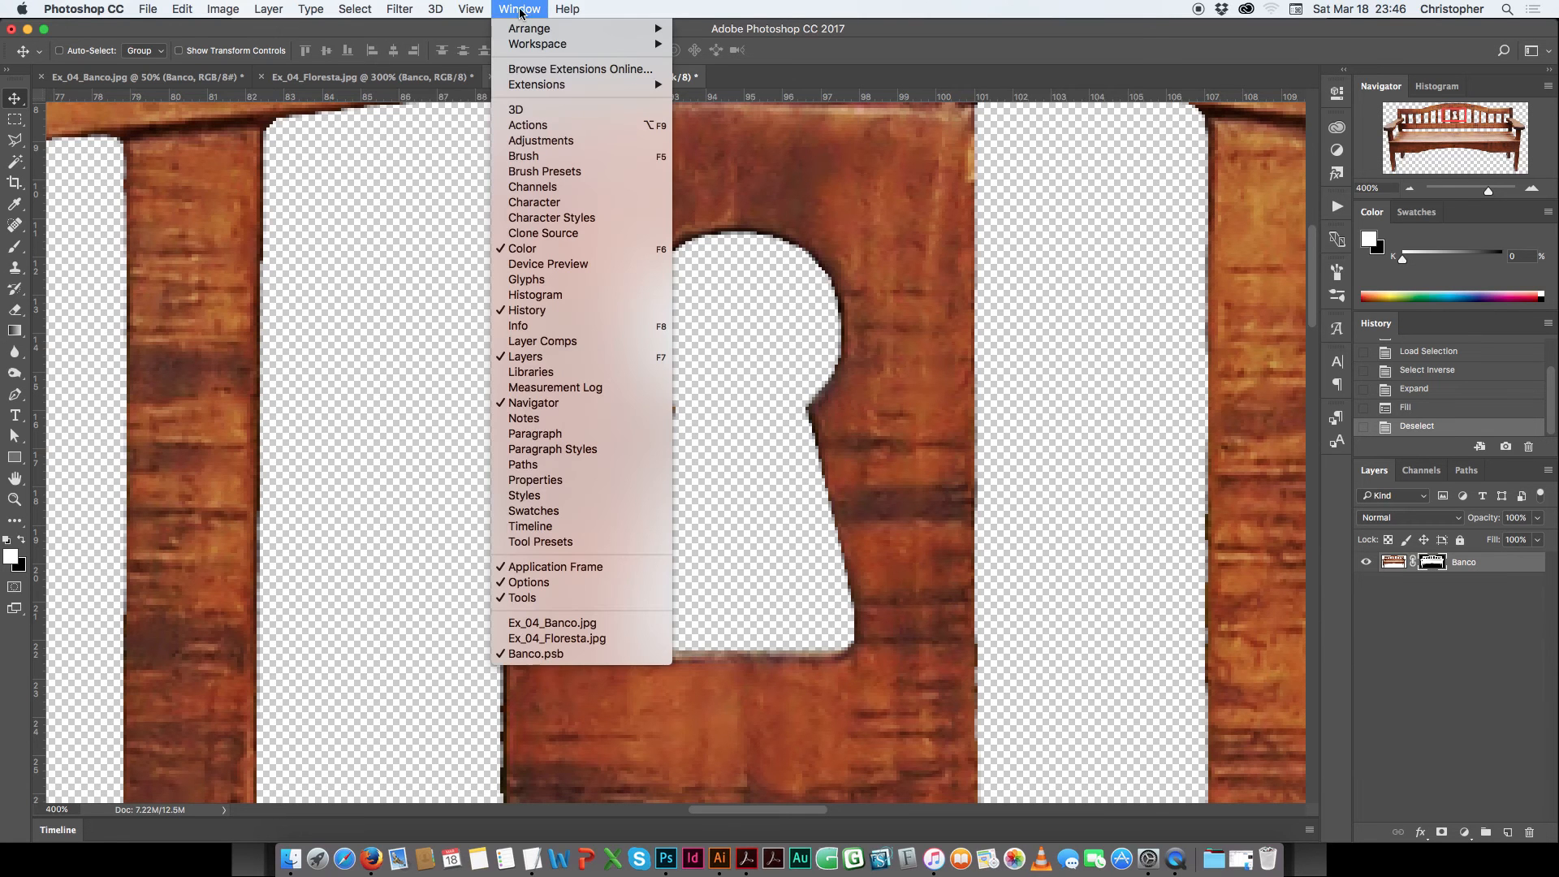
{"action": "left_click", "coordinate": [551, 483]}
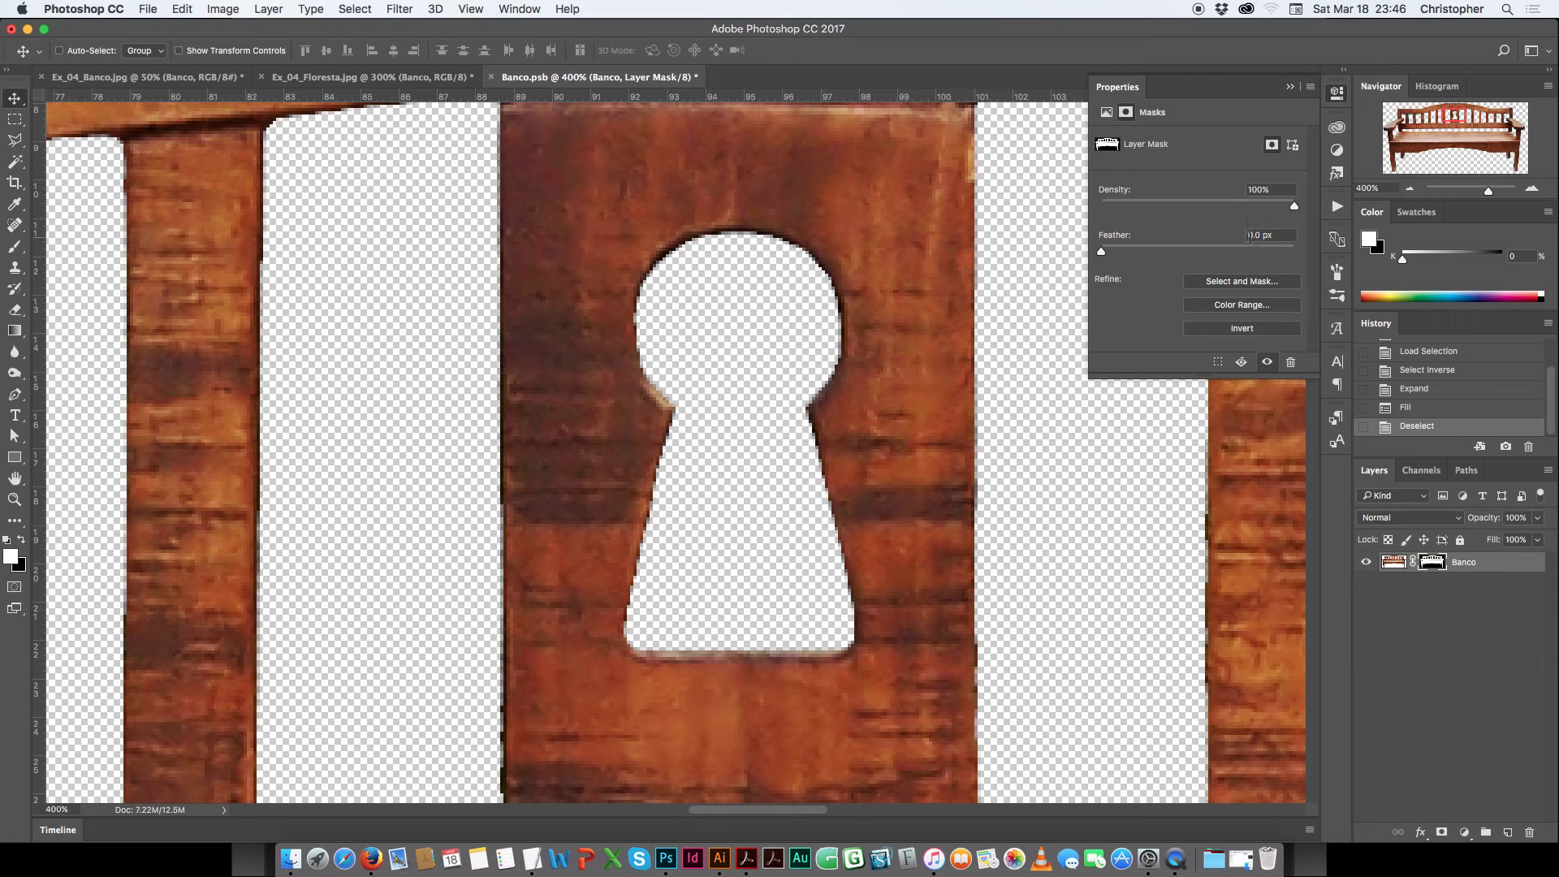
{"action": "left_click", "coordinate": [1257, 234]}
{"action": "type", "text": "1"}
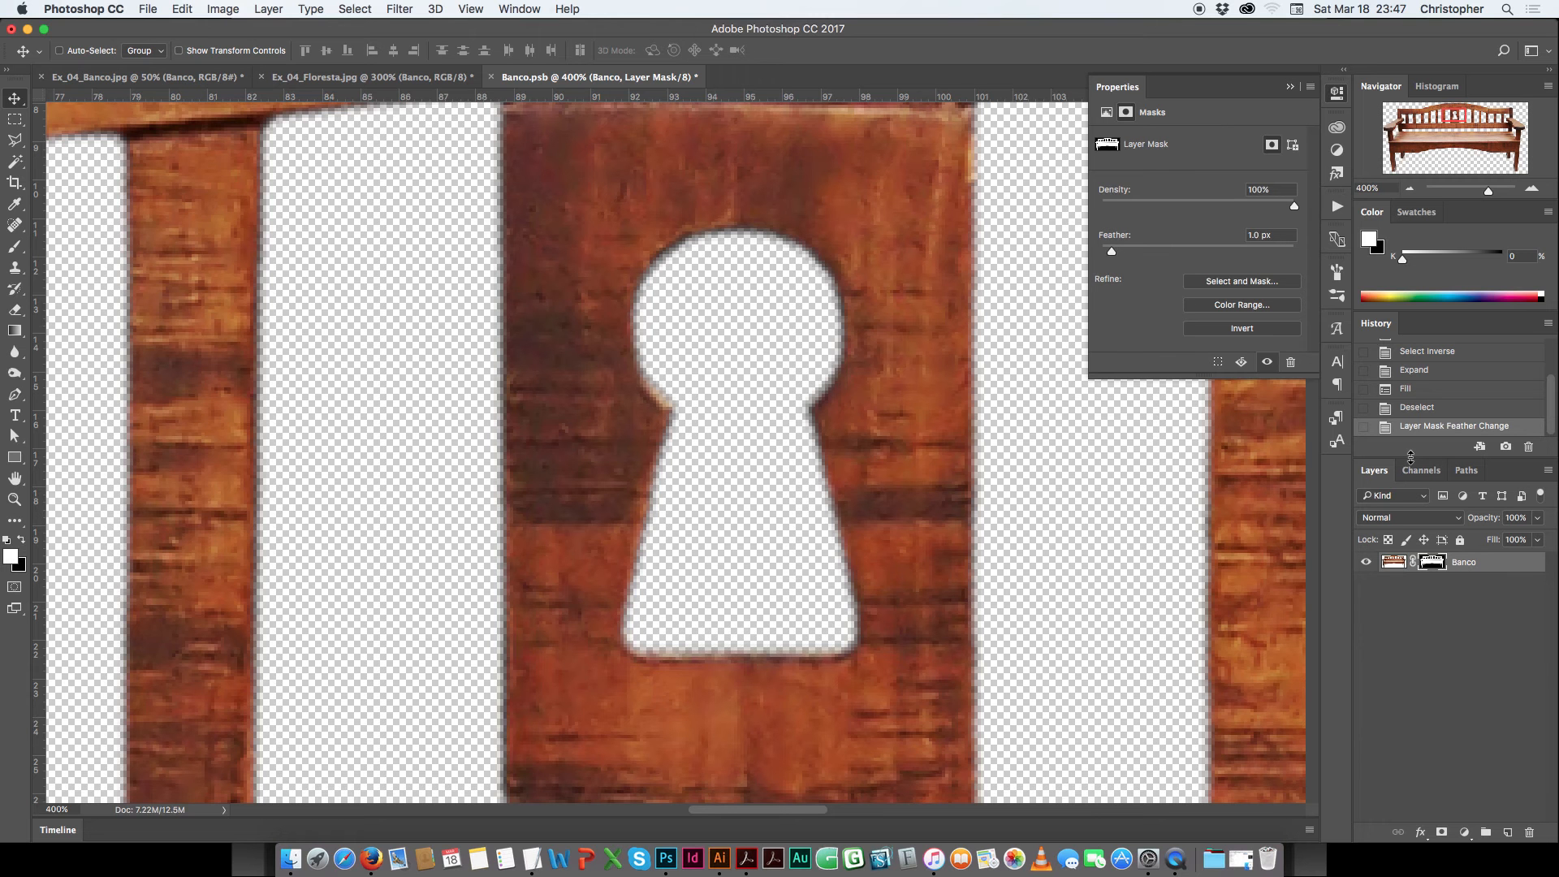
Check the whole bench with the mask properties hidden, and save and close the smart object document Banco.psb.
{"action": "key", "text": "super+0"}
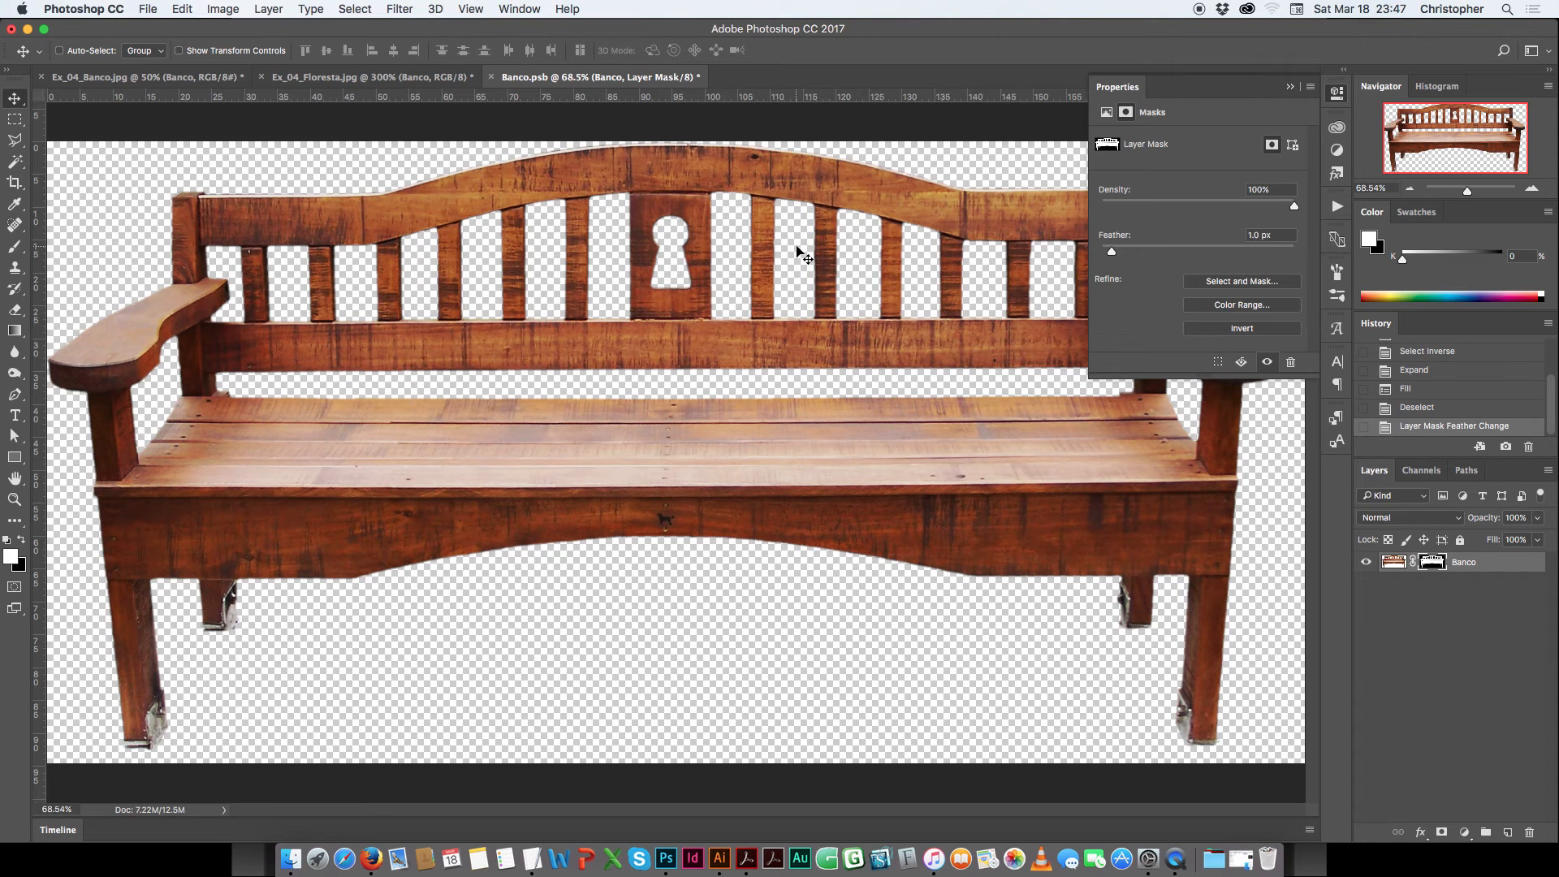
{"action": "left_click", "coordinate": [1338, 94]}
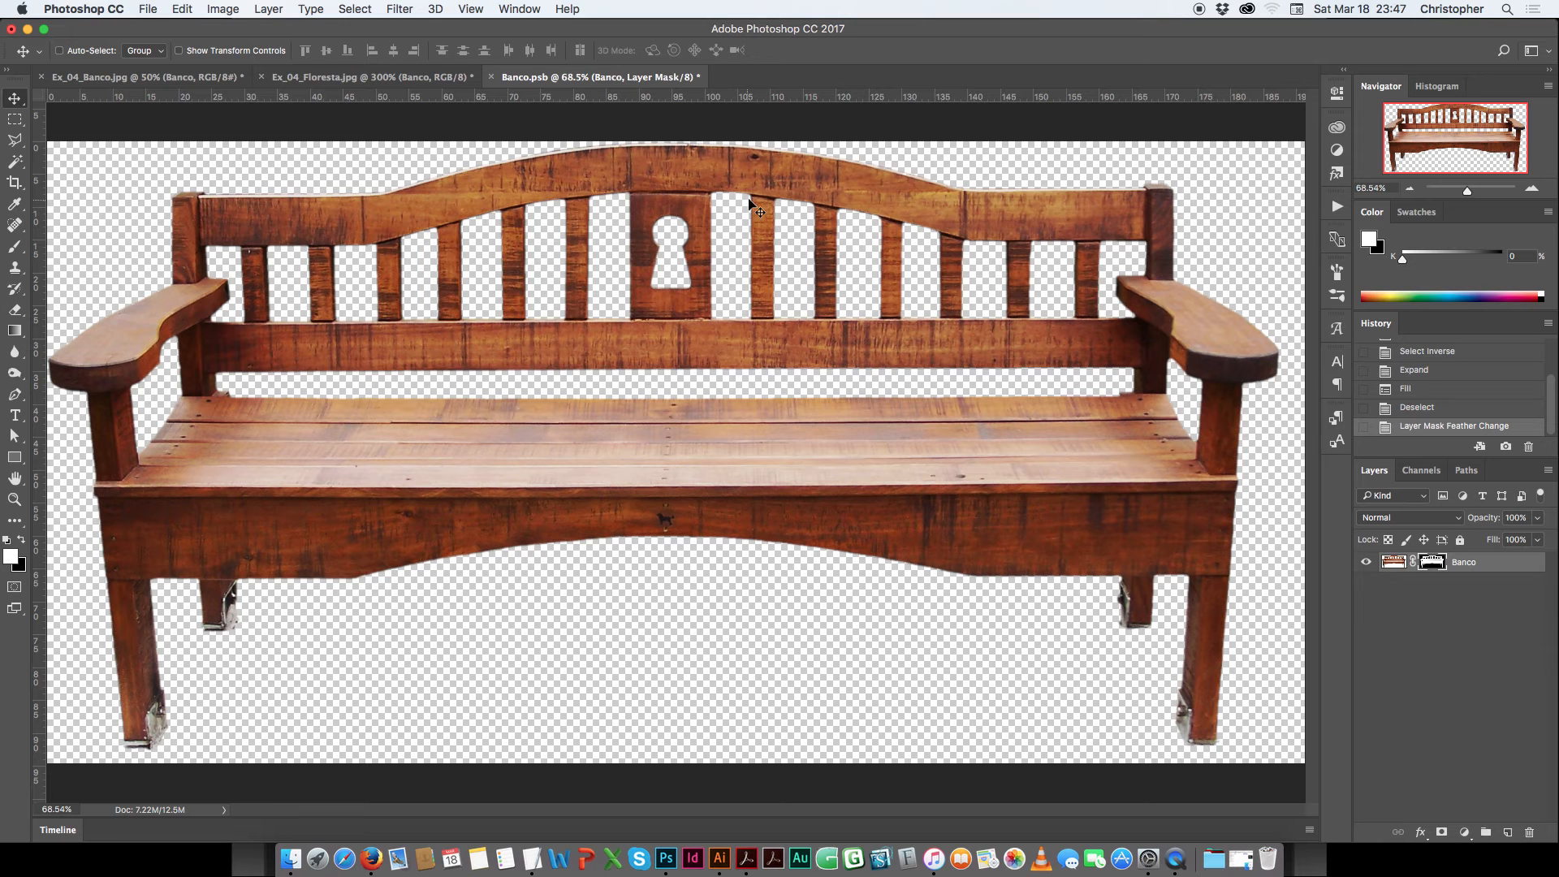
{"action": "key", "text": "super"}
{"action": "key", "text": "super+s"}
{"action": "left_click", "coordinate": [491, 77]}
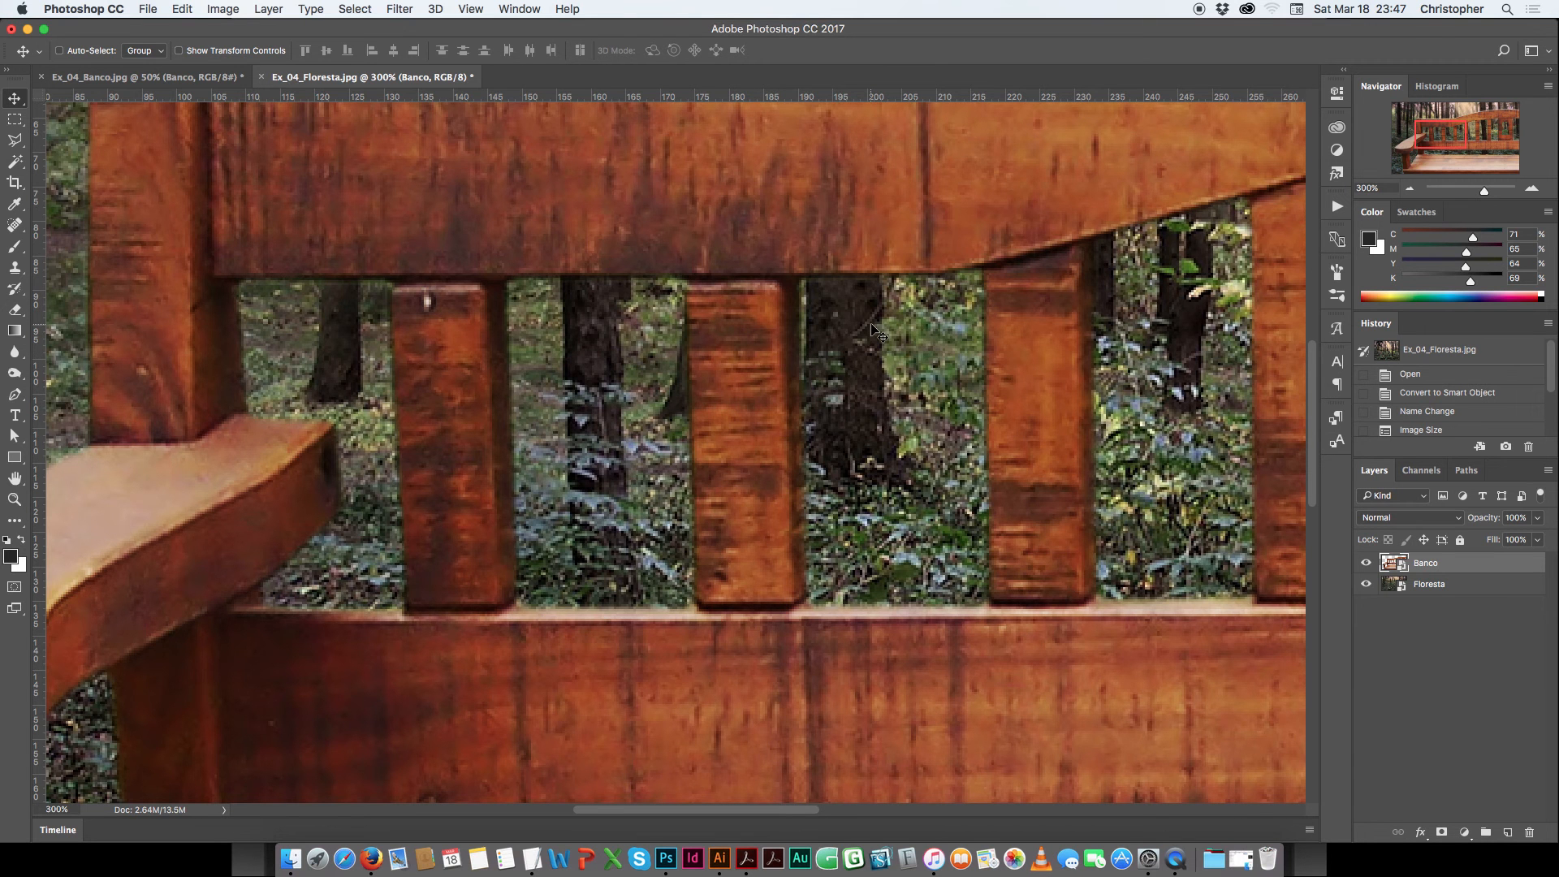
Examine the bench's cut-out edges around the backrest slats, armrest and seat in the forest image.
{"action": "key", "text": "super+minus"}
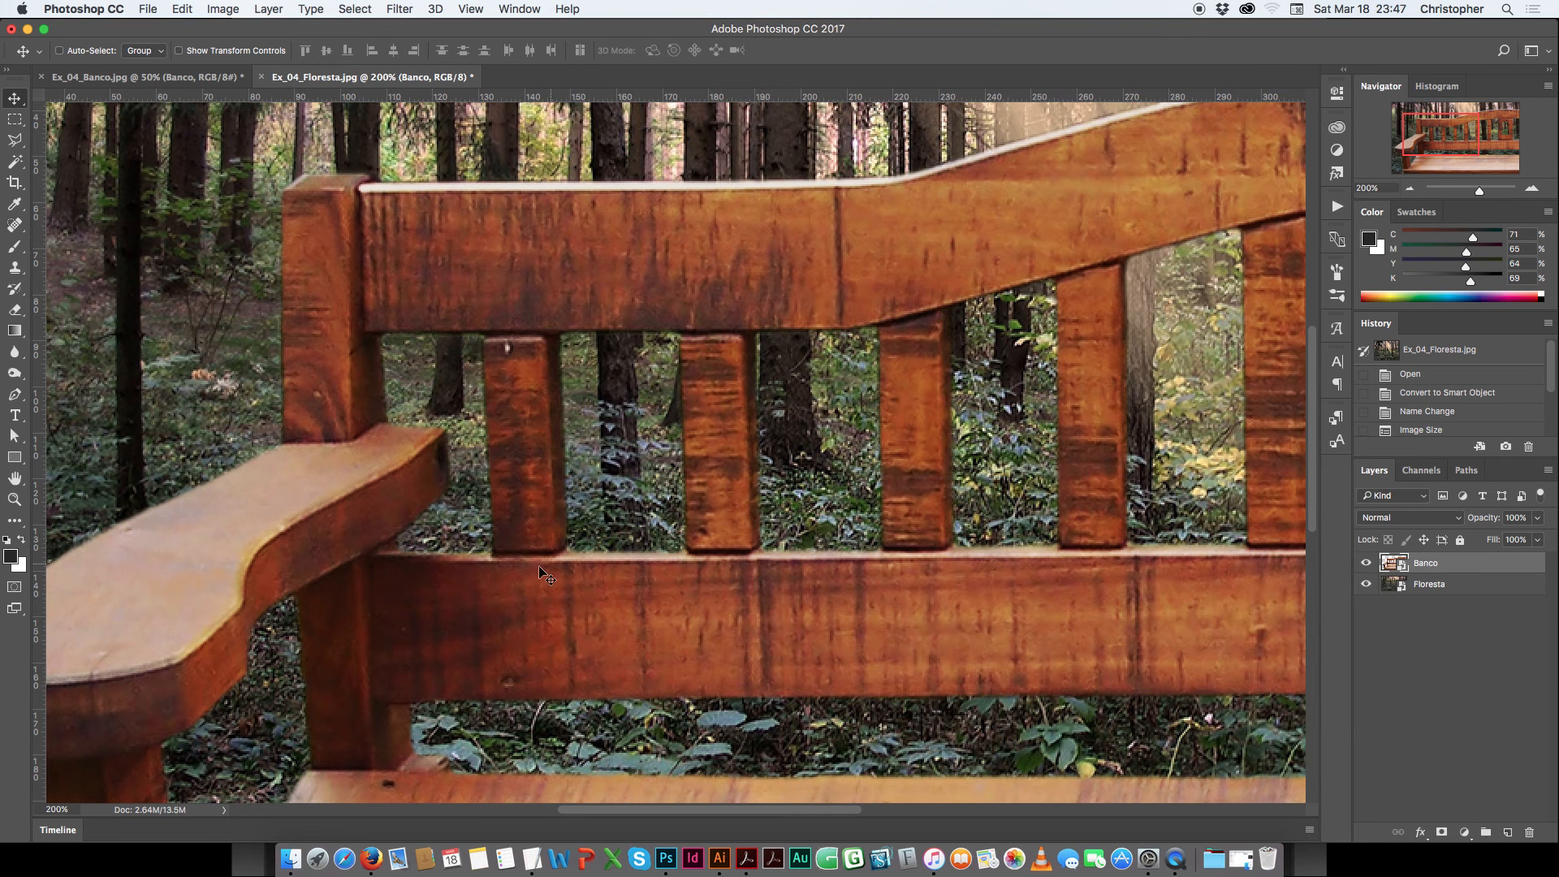
{"action": "left_click_drag", "start_coordinate": [532, 536], "coordinate": [678, 309]}
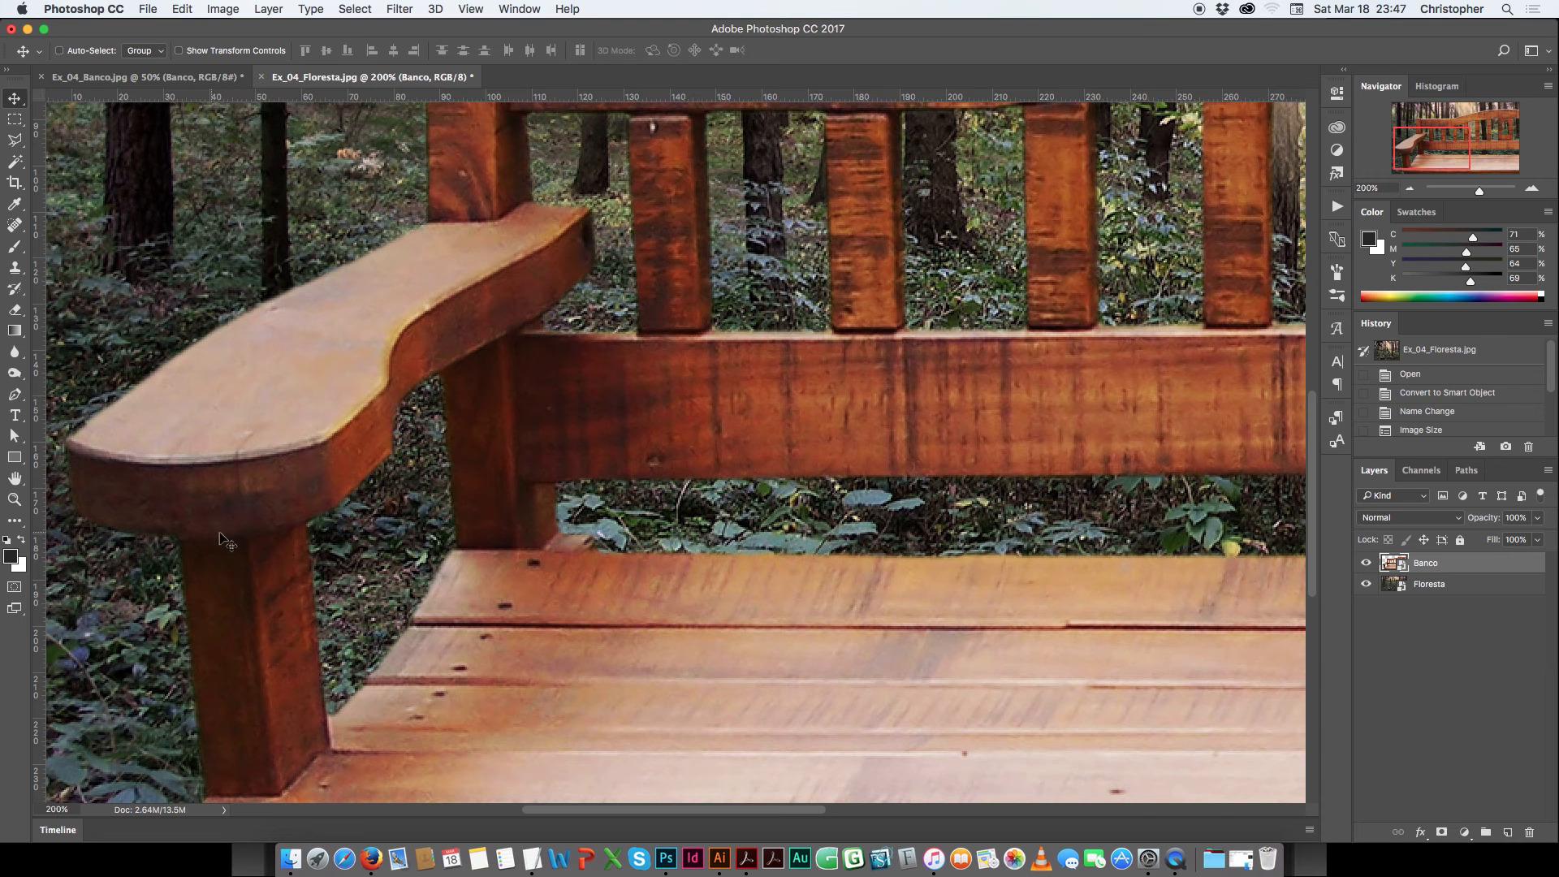
{"action": "key", "text": "super+minus"}
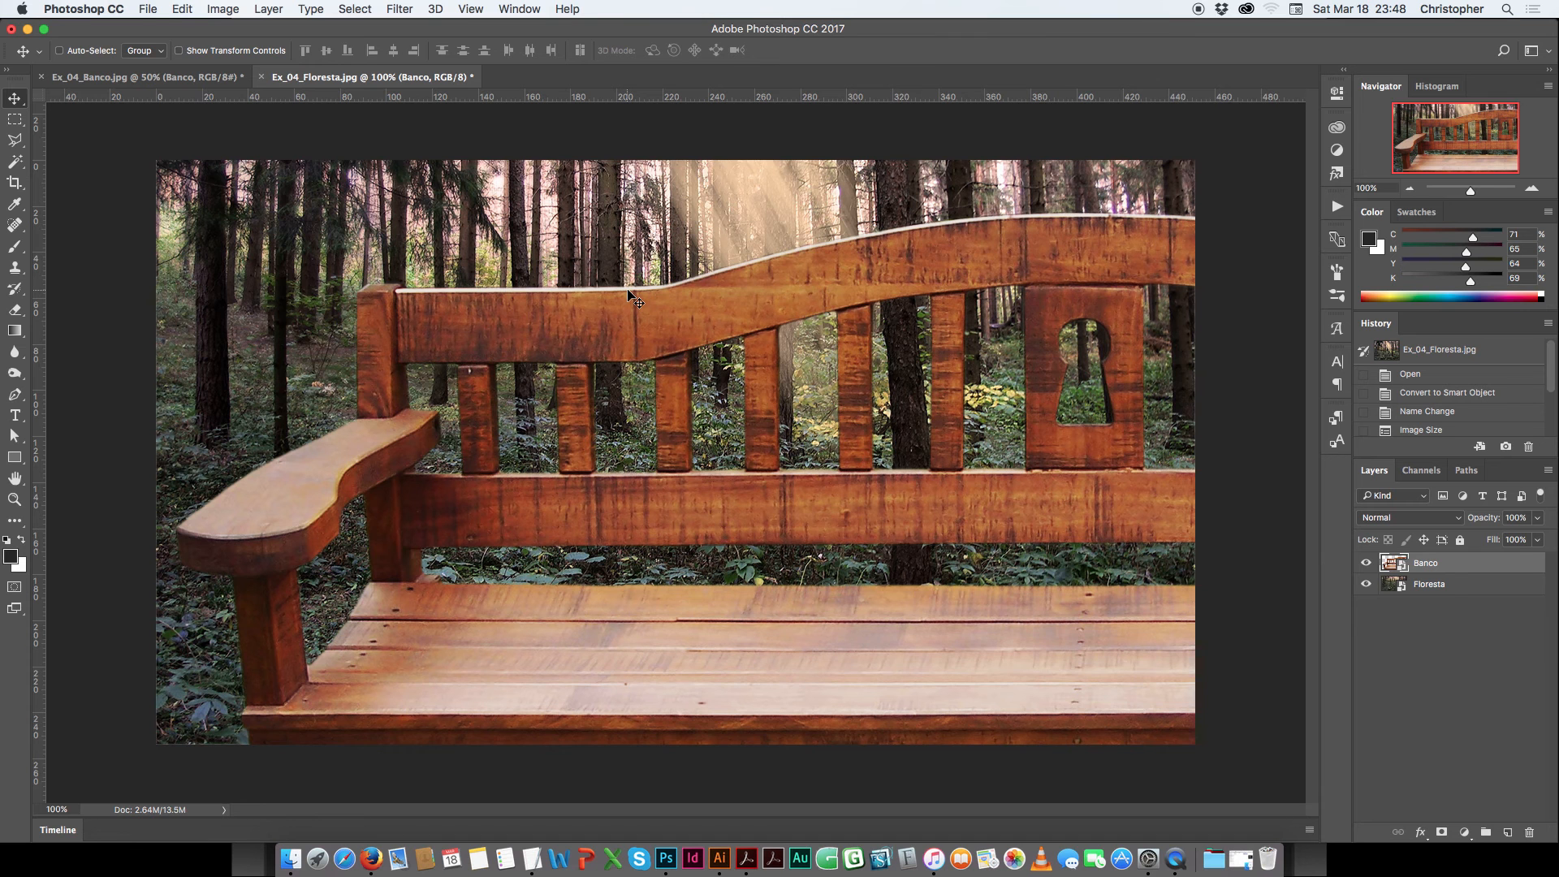
{"action": "key", "text": "super+minus"}
{"action": "key", "text": "super+minus"}
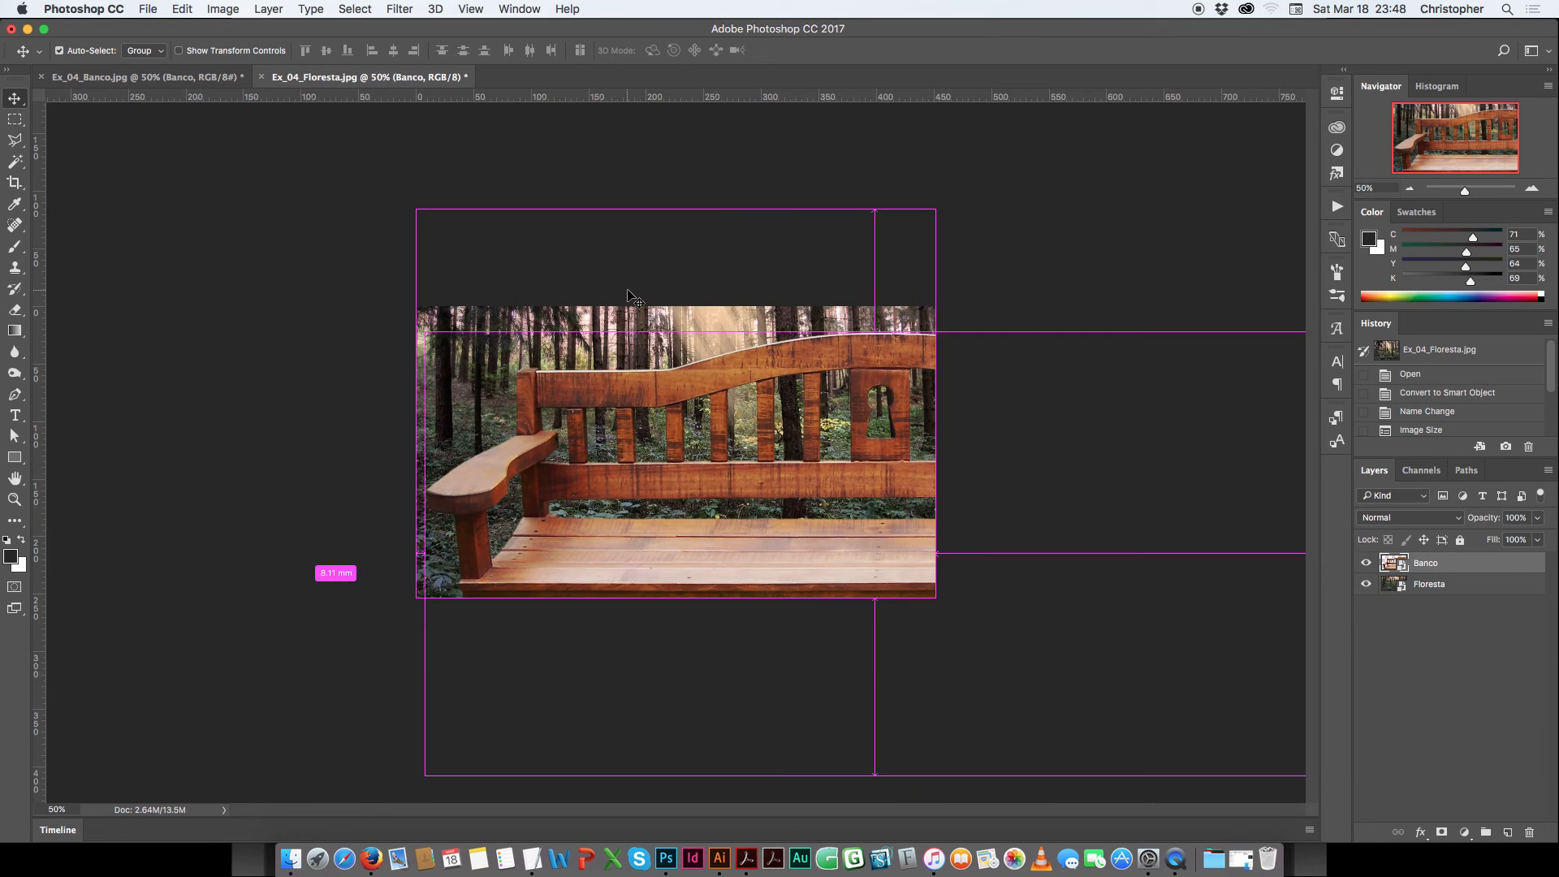
{"action": "key", "text": "super+minus"}
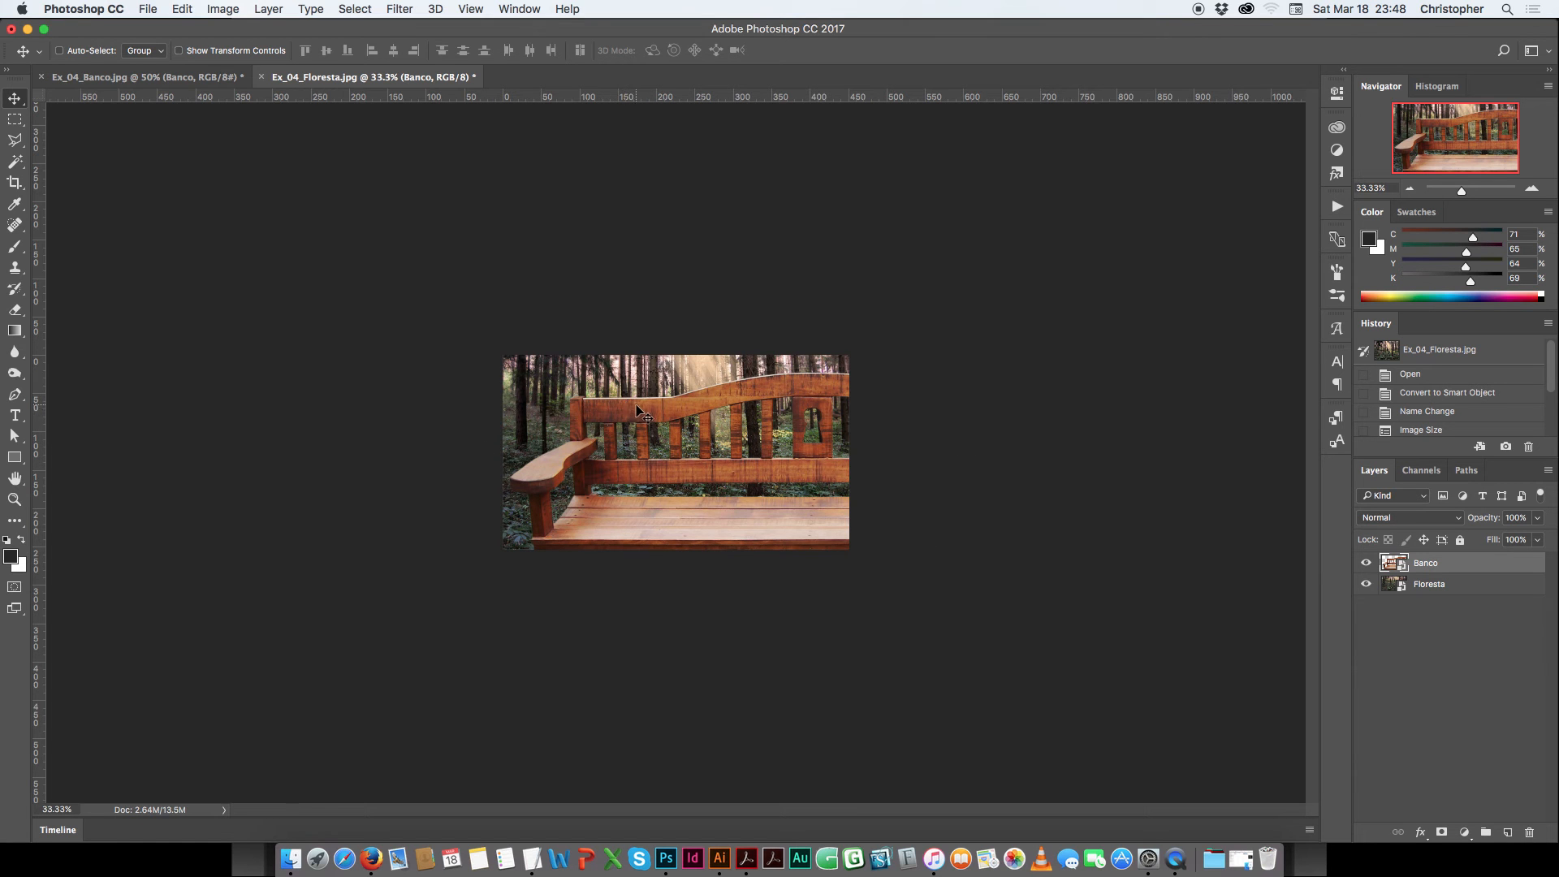
{"action": "double_click", "coordinate": [1442, 563]}
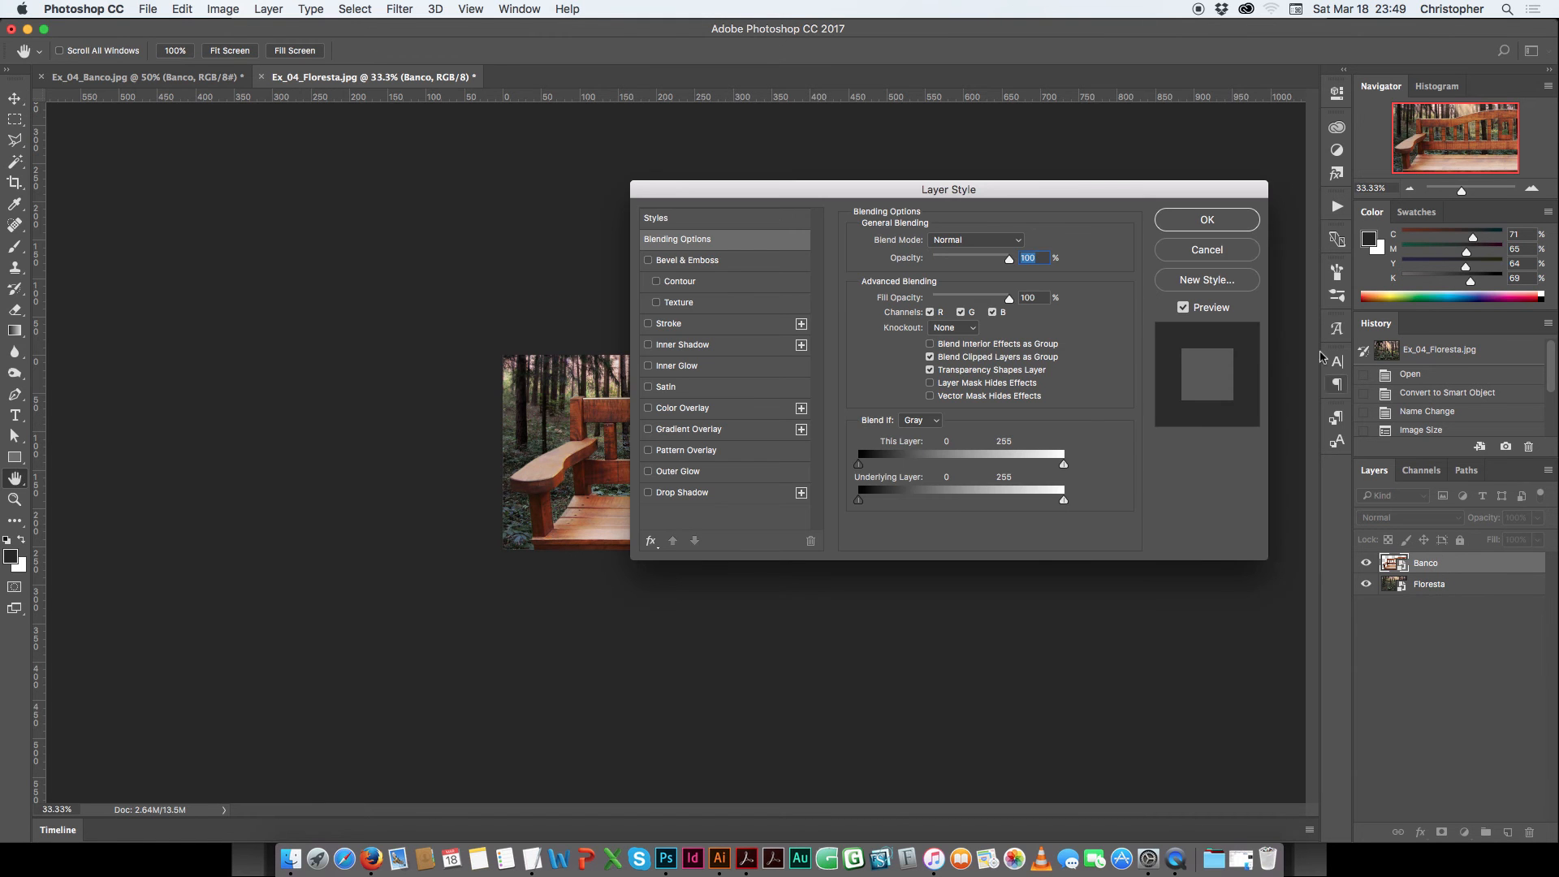
{"action": "key", "text": "Return"}
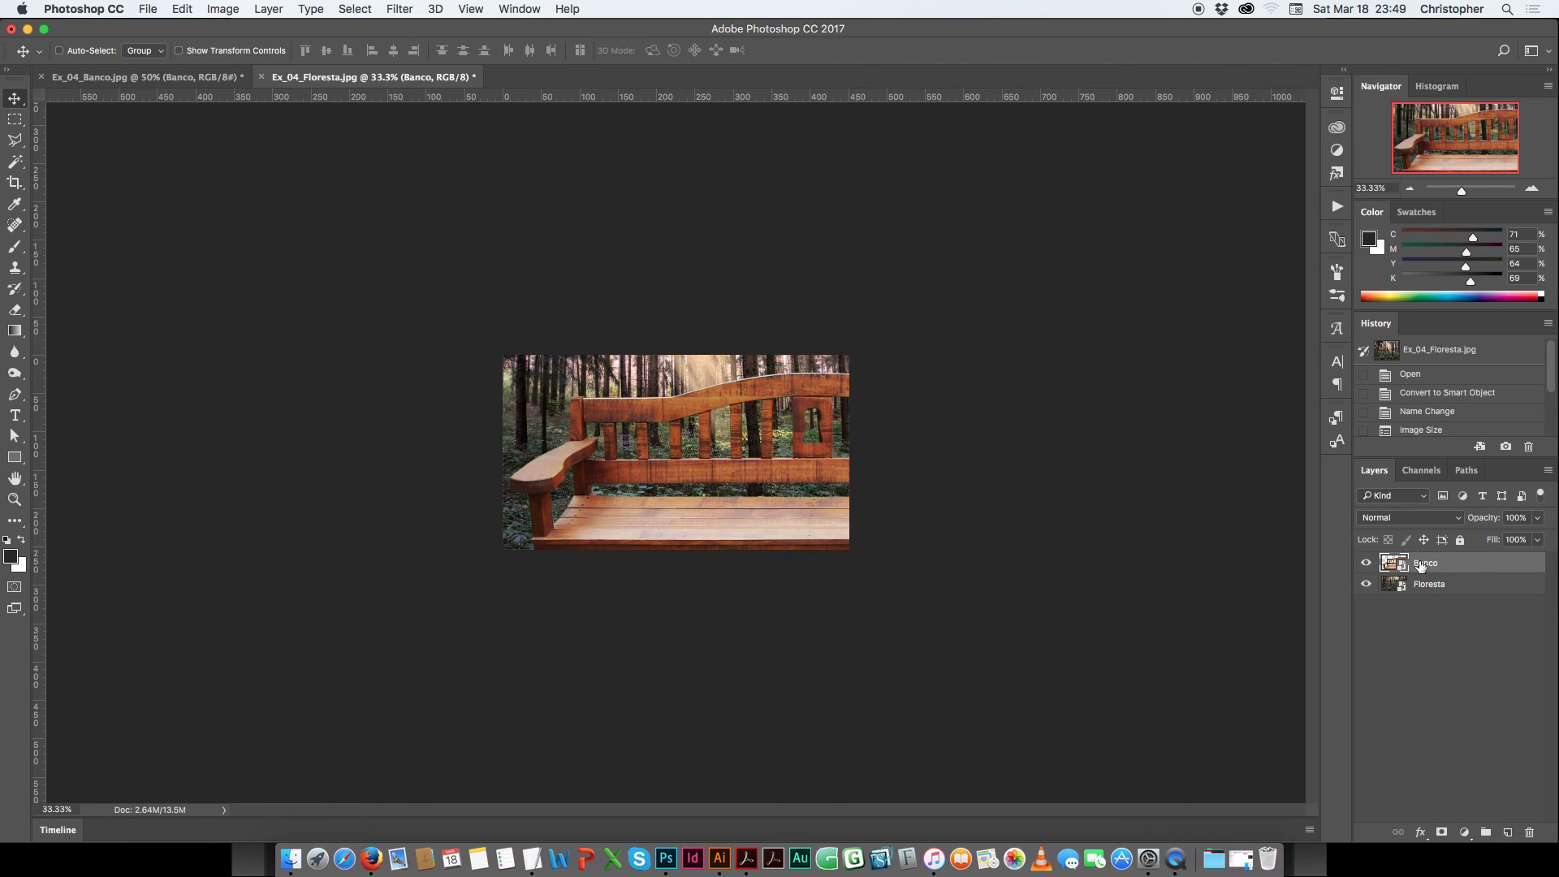
Scale the bench down proportionally with Free Transform to about 139%, placing it whole in the left half of the forest.
{"action": "left_click", "coordinate": [182, 10]}
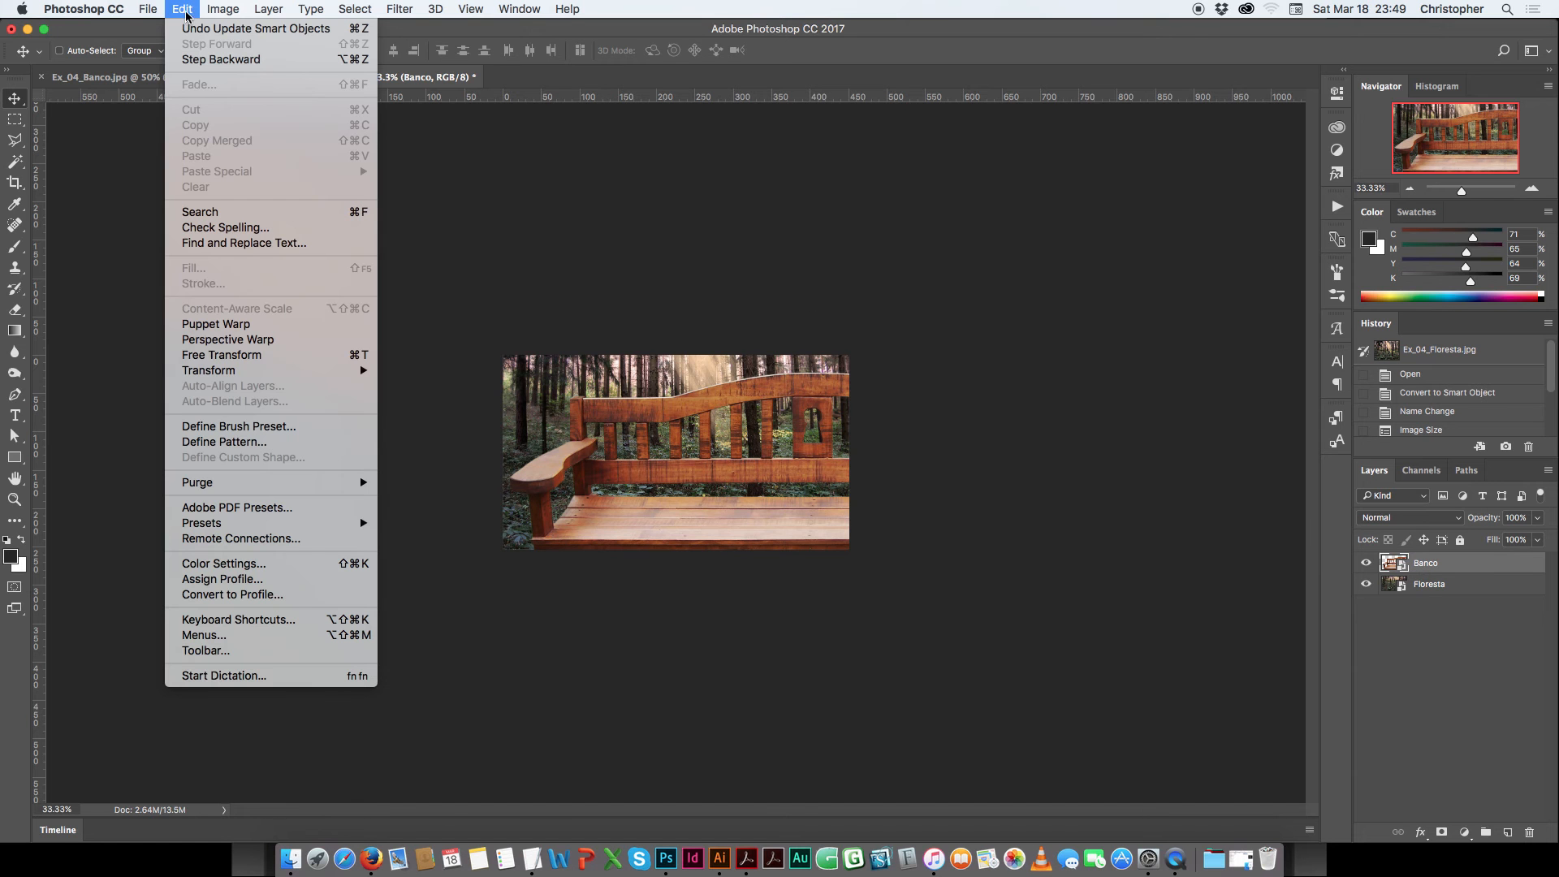
{"action": "left_click", "coordinate": [245, 357]}
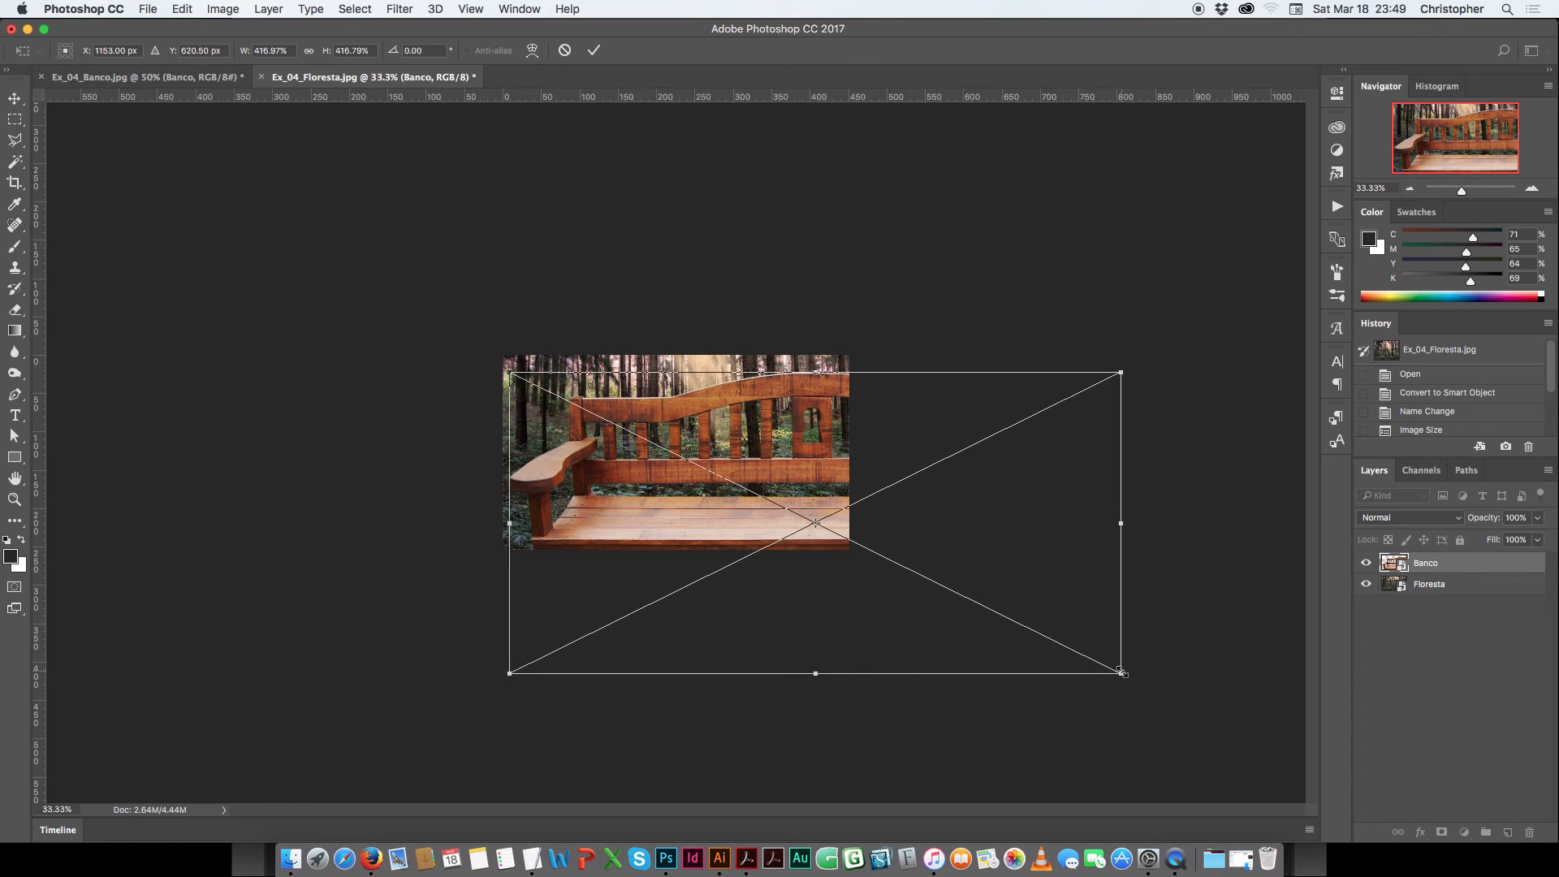
{"action": "left_click_drag", "start_coordinate": [1122, 673], "coordinate": [831, 534]}
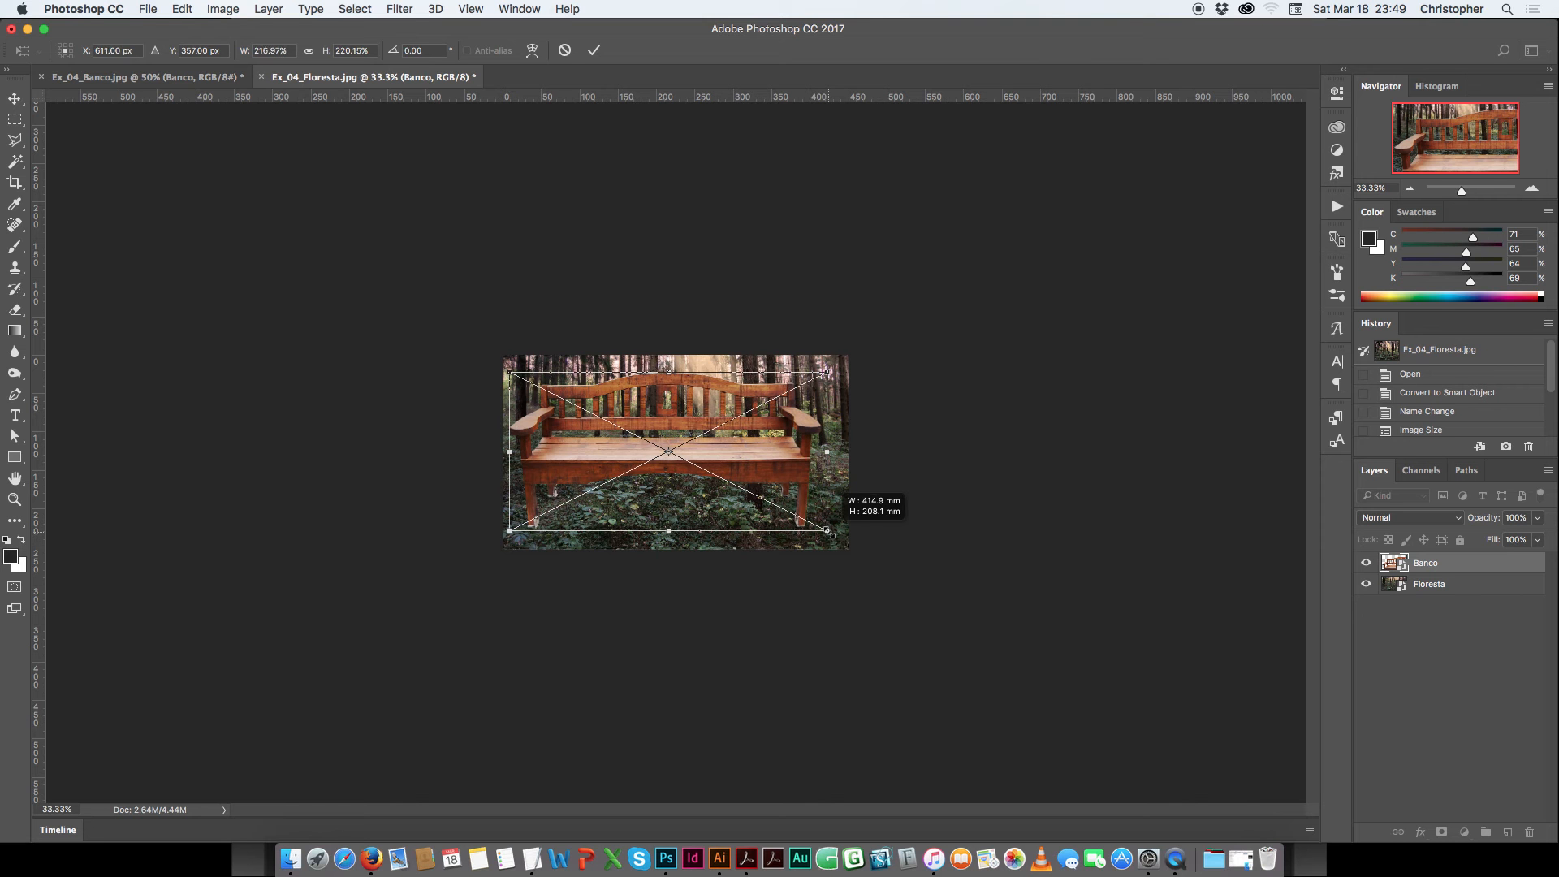
{"action": "left_click_drag", "start_coordinate": [831, 534], "coordinate": [692, 462]}
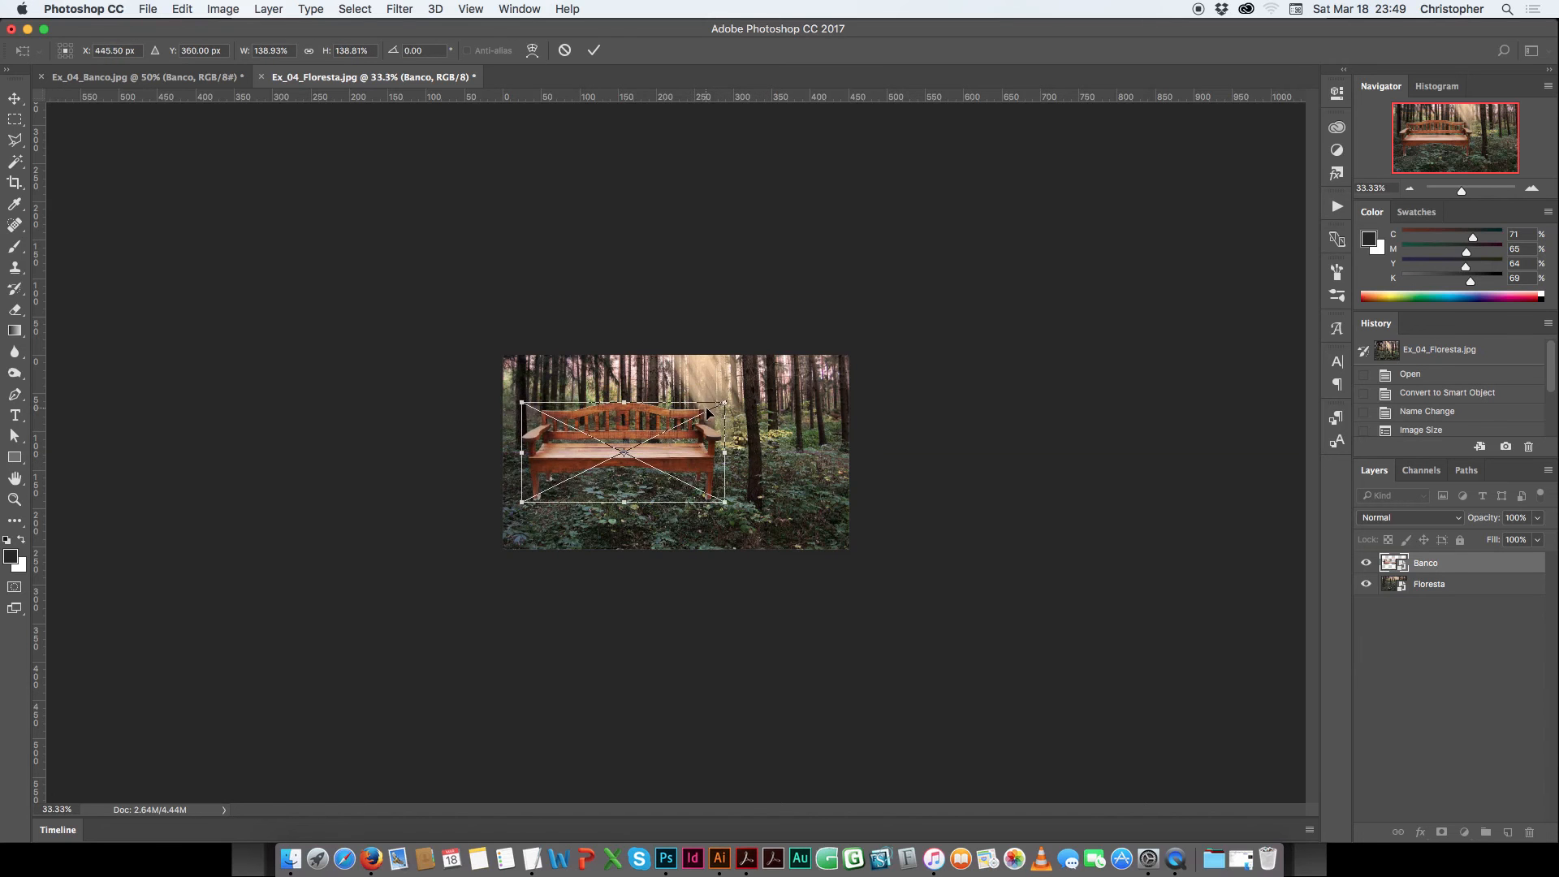
{"action": "key", "text": "super+0"}
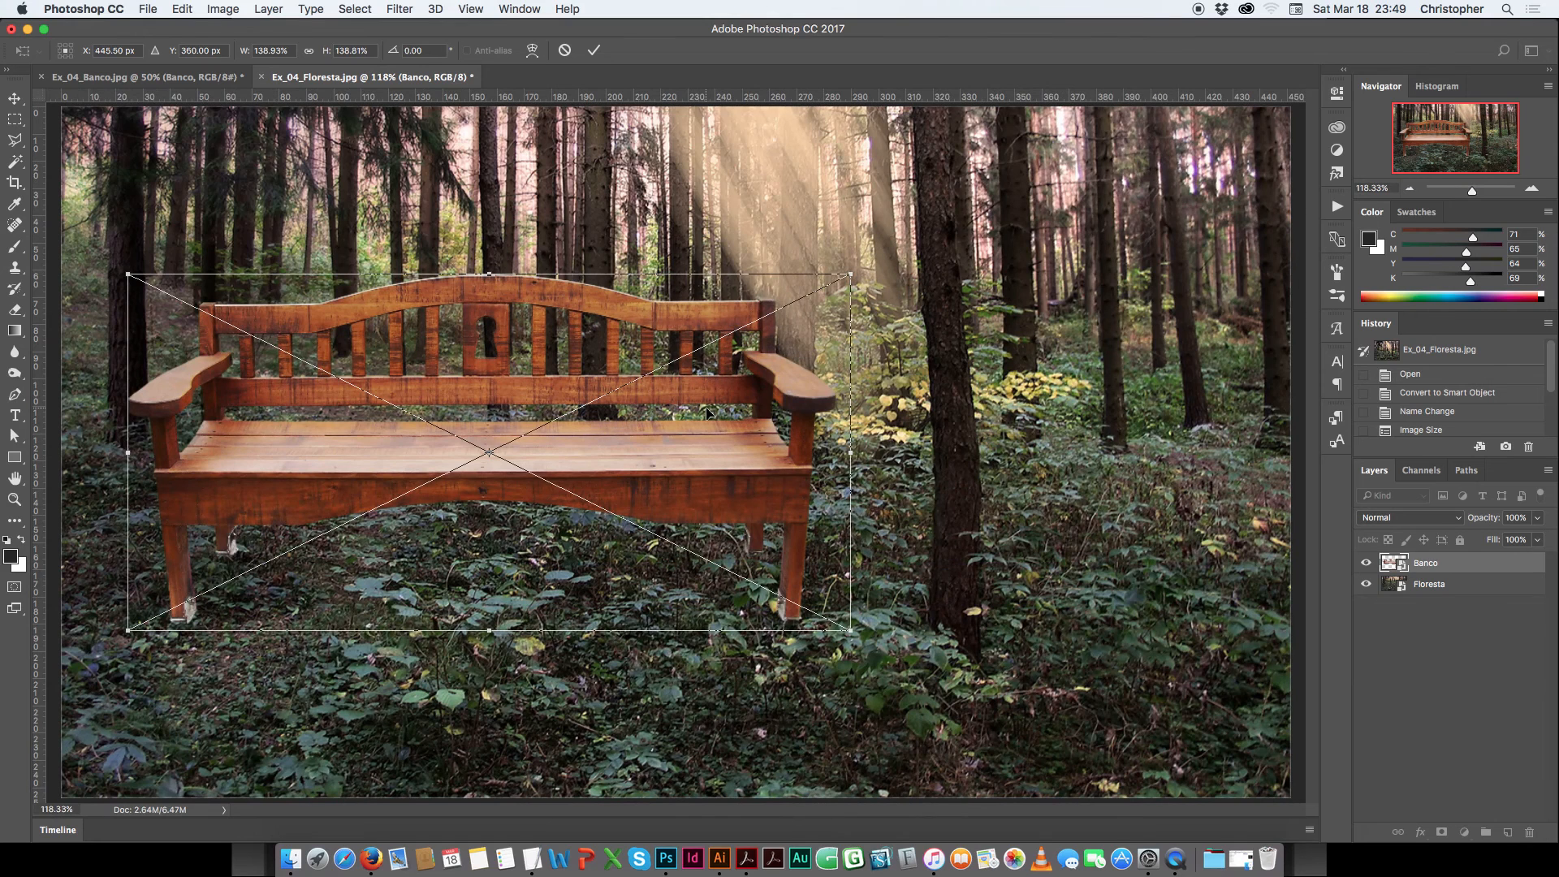
Lower the bench over the undergrowth and reduce it proportionally to about 126%, left of the large tree trunk.
{"action": "left_click_drag", "start_coordinate": [638, 479], "coordinate": [637, 514]}
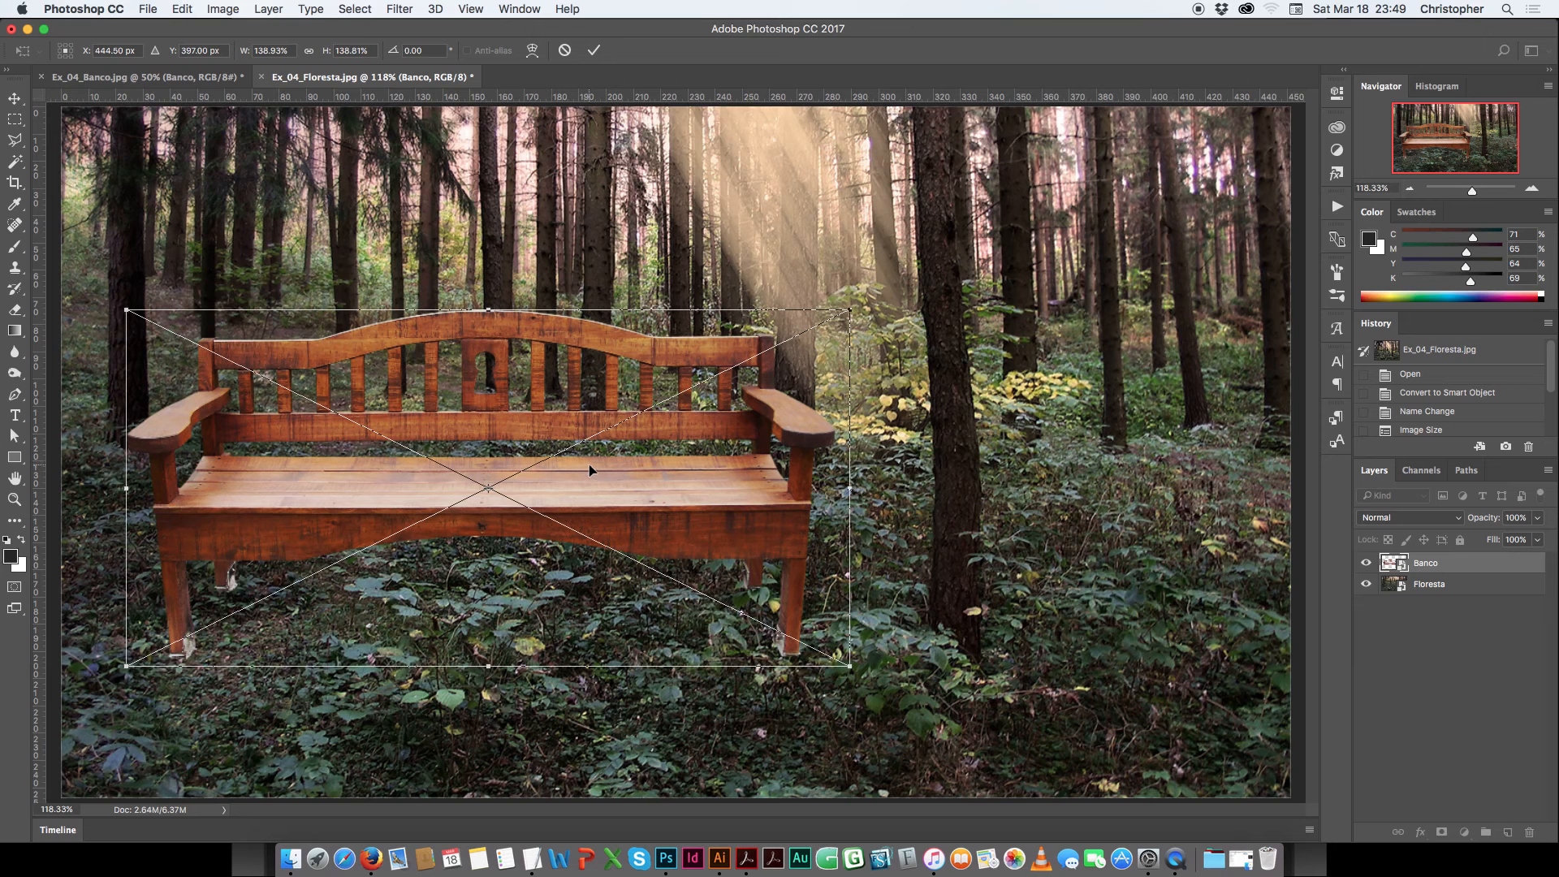
{"action": "left_click_drag", "start_coordinate": [127, 311], "coordinate": [171, 339]}
{"action": "left_click_drag", "start_coordinate": [850, 333], "coordinate": [835, 341]}
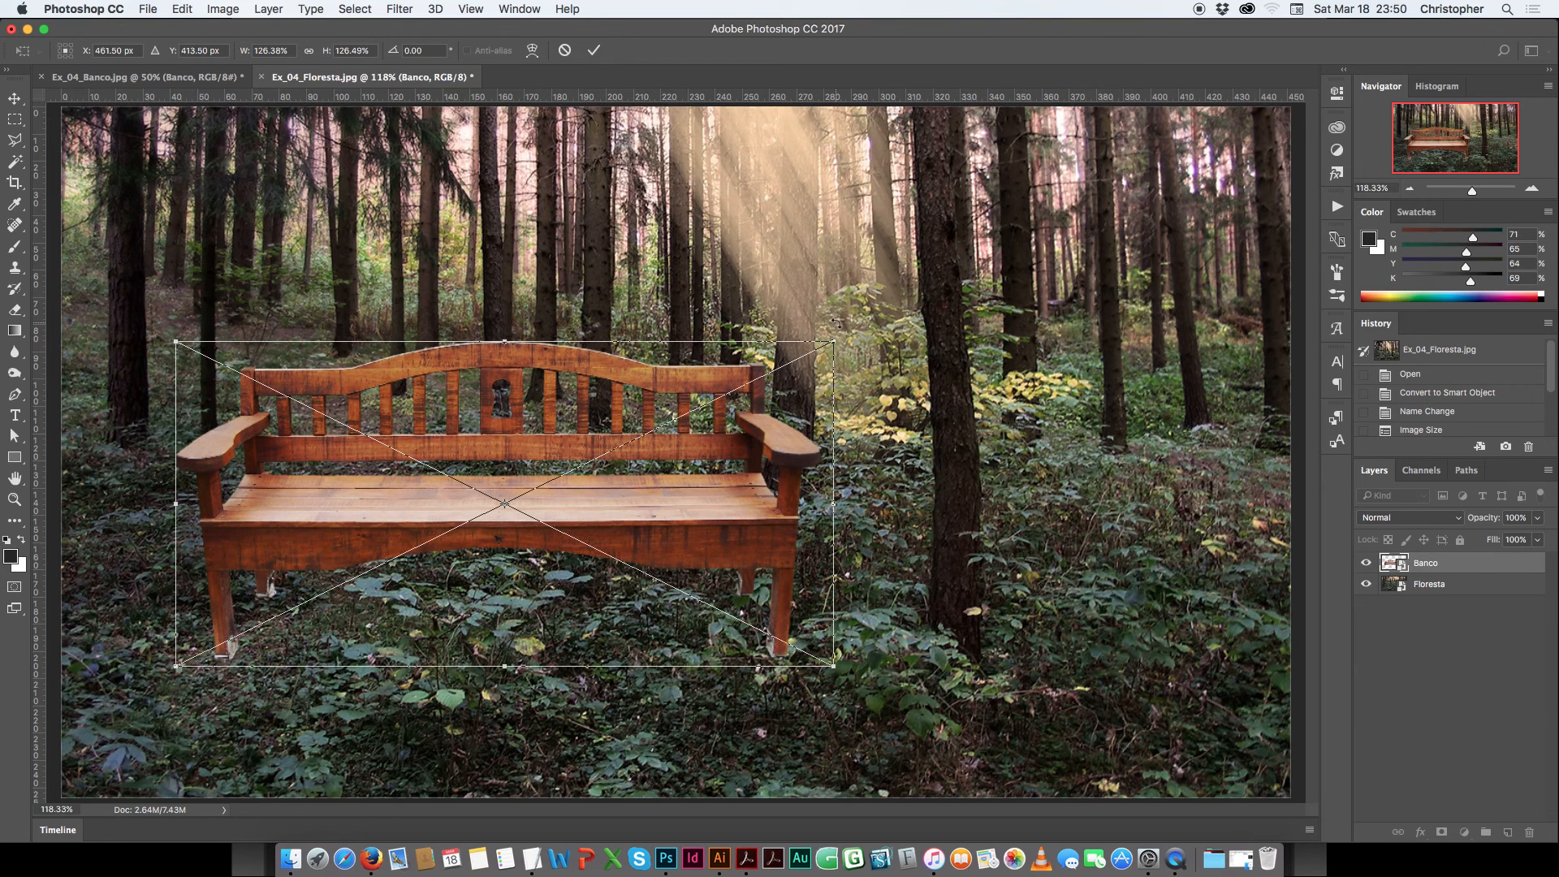
Nudge the bench down by 7 px and apply the transformation.
{"action": "key", "text": "Down"}
{"action": "key", "text": "Down"}
{"action": "key", "text": "Down"}
{"action": "key", "text": "Down"}
{"action": "key", "text": "Down"}
{"action": "key", "text": "Down"}
{"action": "key", "text": "Down"}
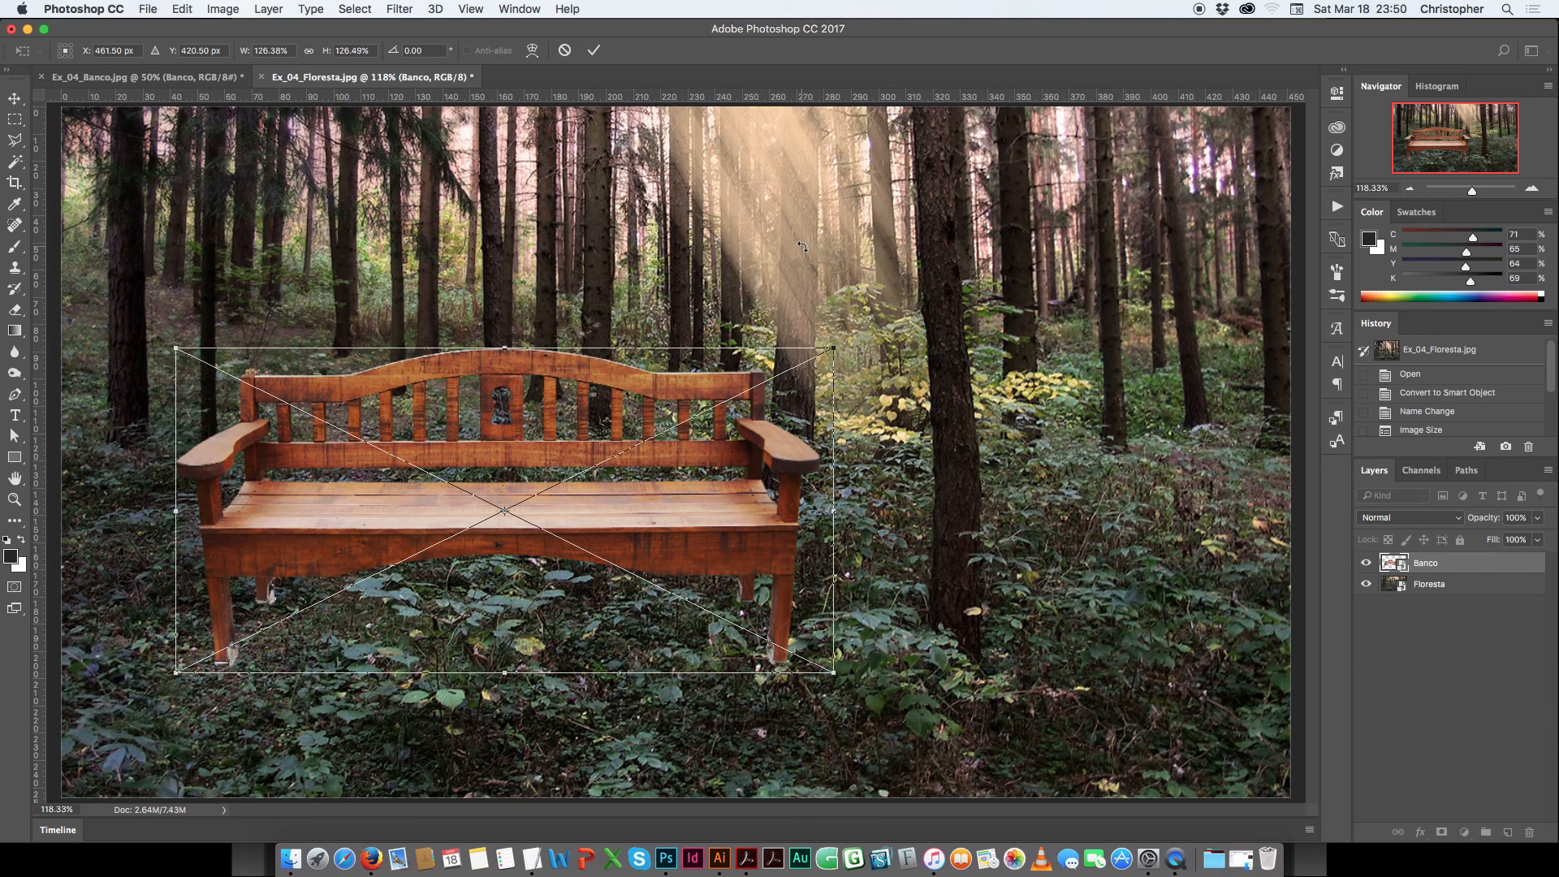
{"action": "key", "text": "Return"}
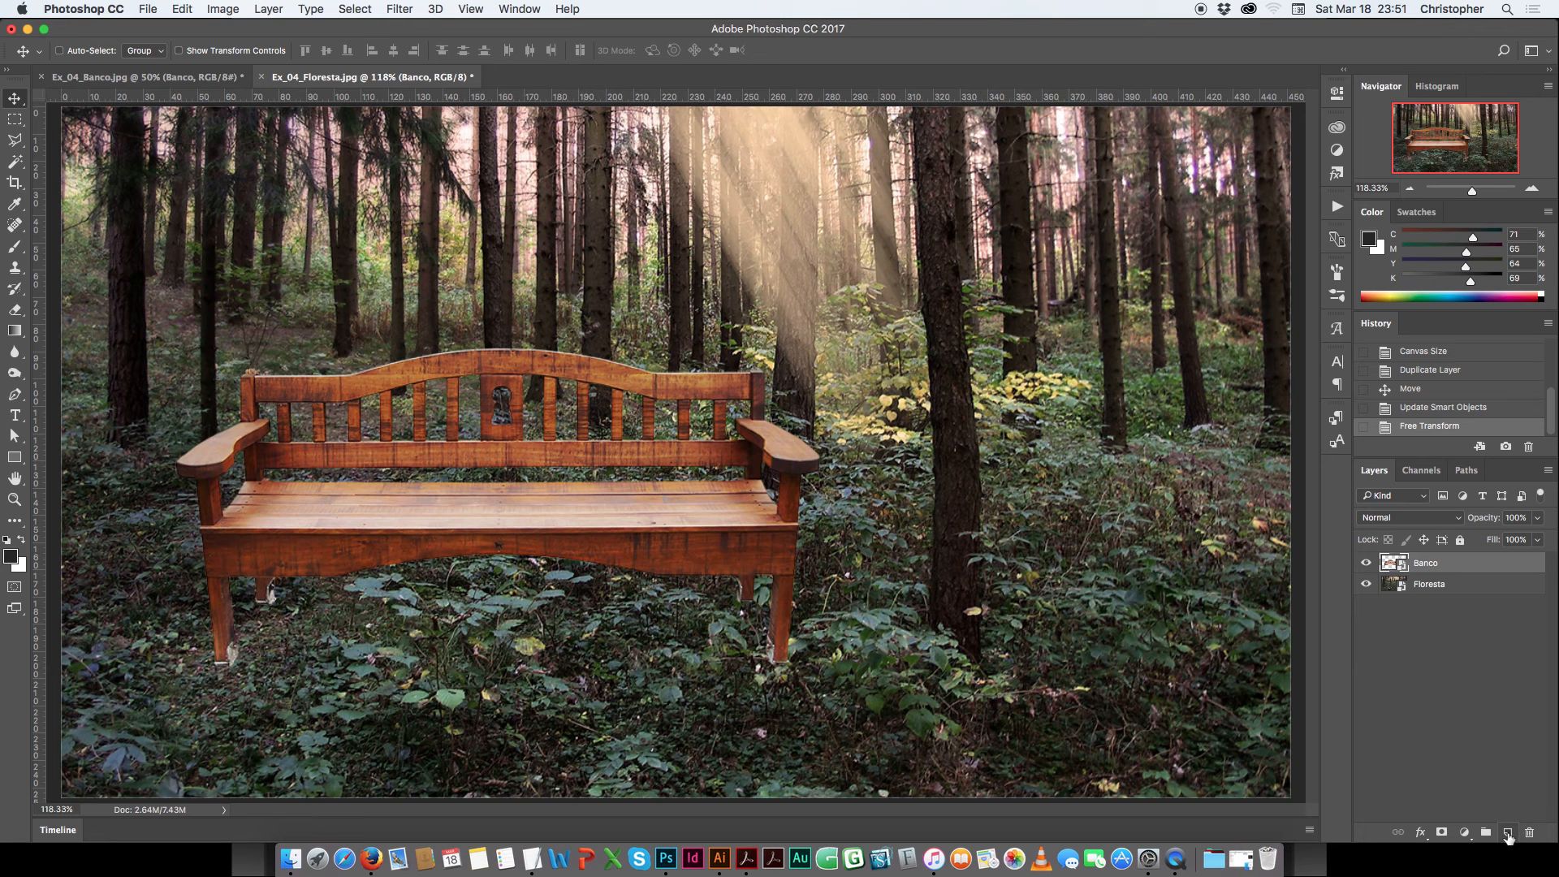
Create a new layer named Sombra between the Banco and Floresta layers.
{"action": "left_click", "coordinate": [1508, 832]}
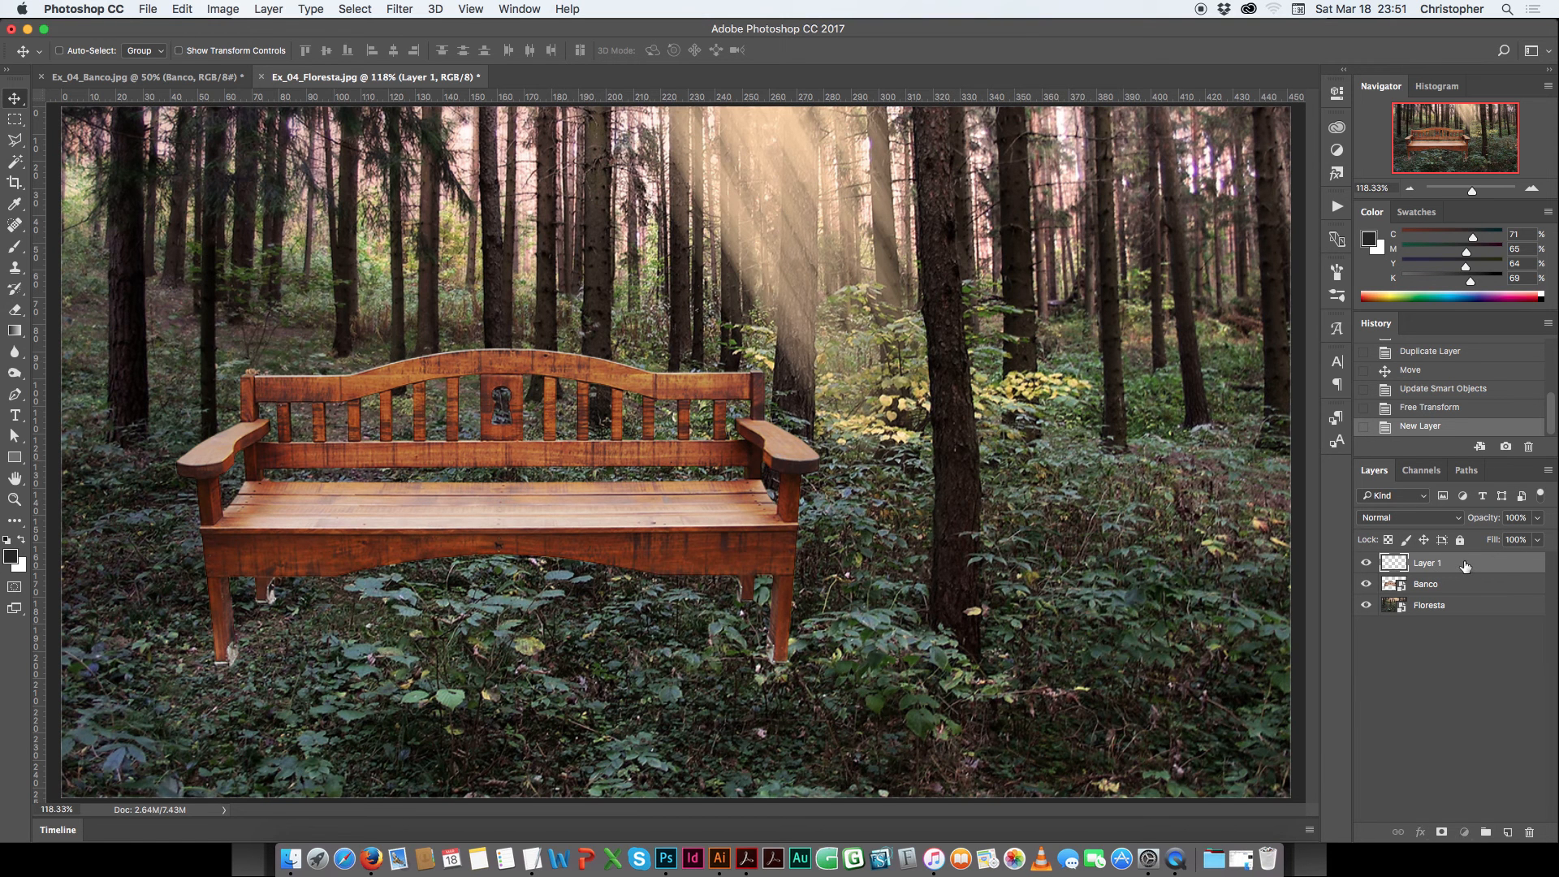
{"action": "left_click_drag", "start_coordinate": [1465, 569], "coordinate": [1465, 592]}
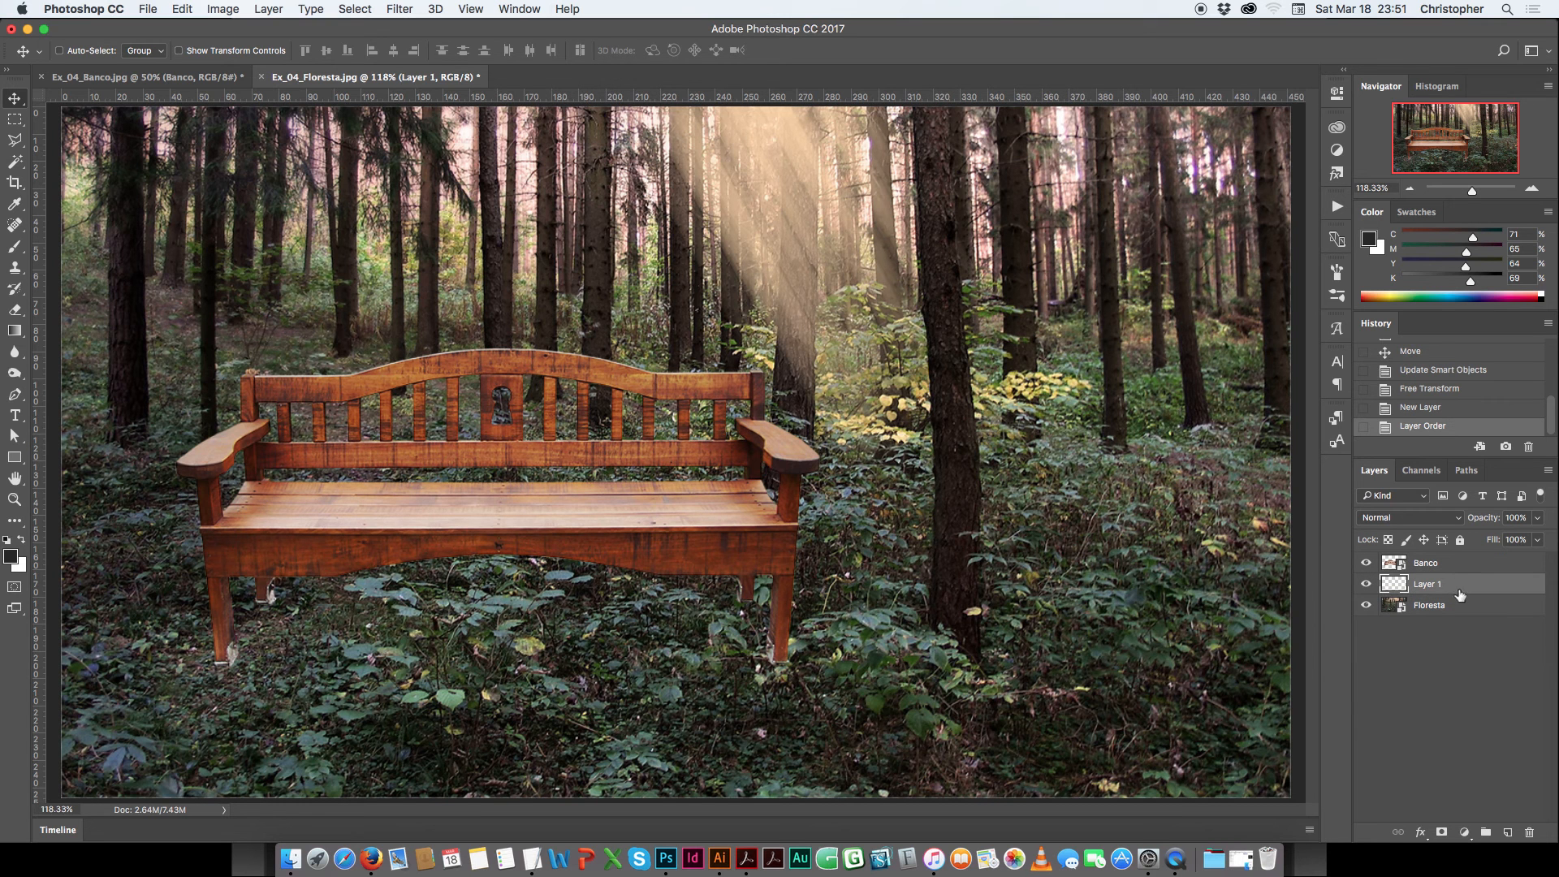
{"action": "double_click", "coordinate": [1424, 586]}
{"action": "type", "text": "Sombra"}
{"action": "key", "text": "Return"}
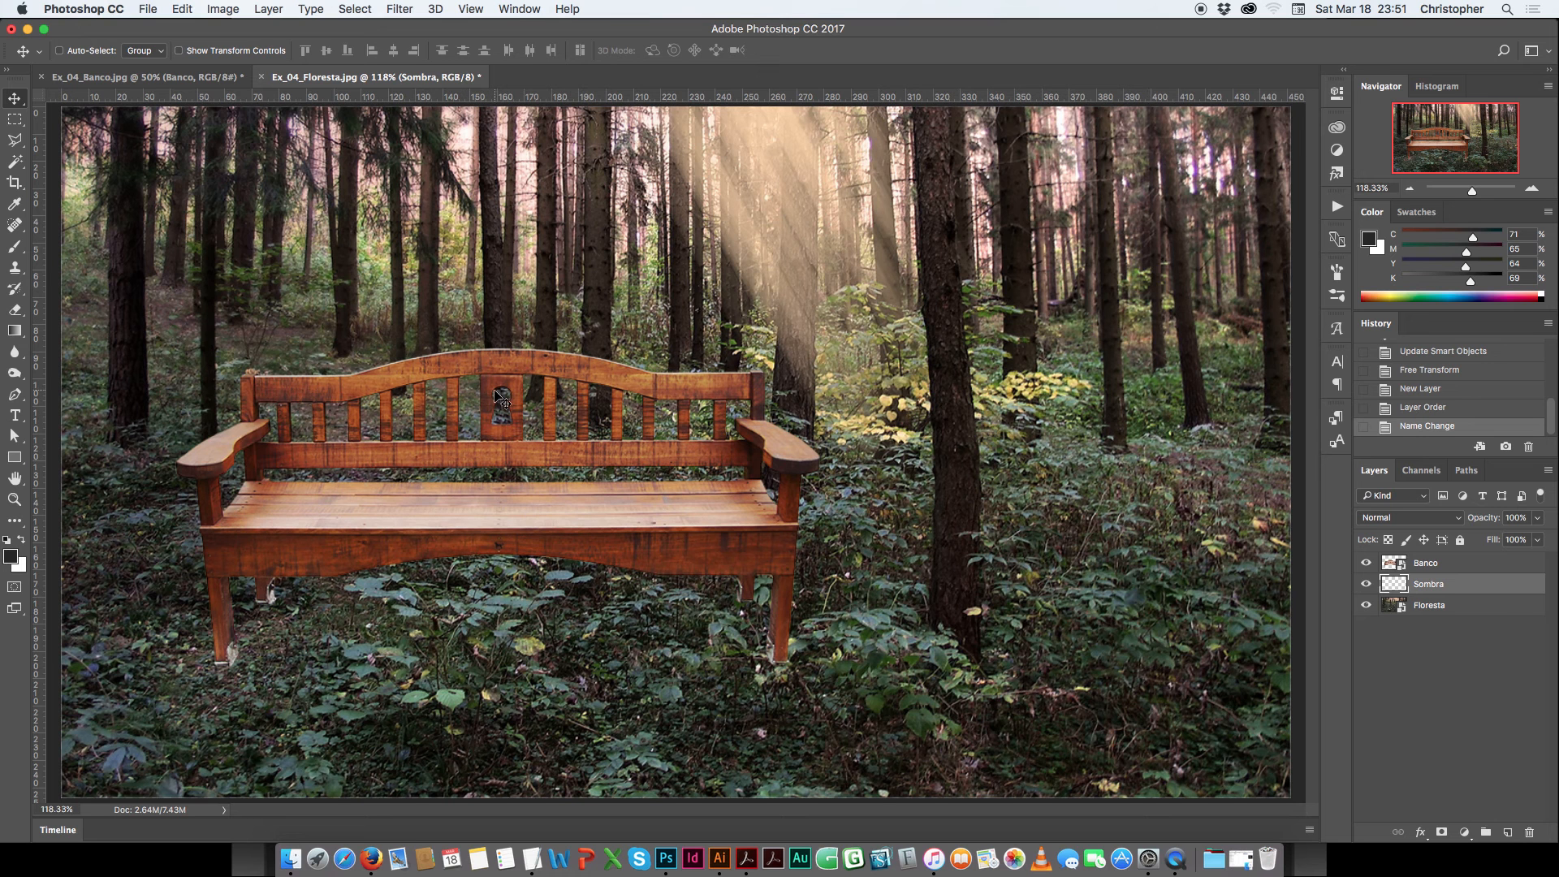
Set up the Brush tool with a soft 150 px tip at 0% hardness.
{"action": "left_click", "coordinate": [18, 251]}
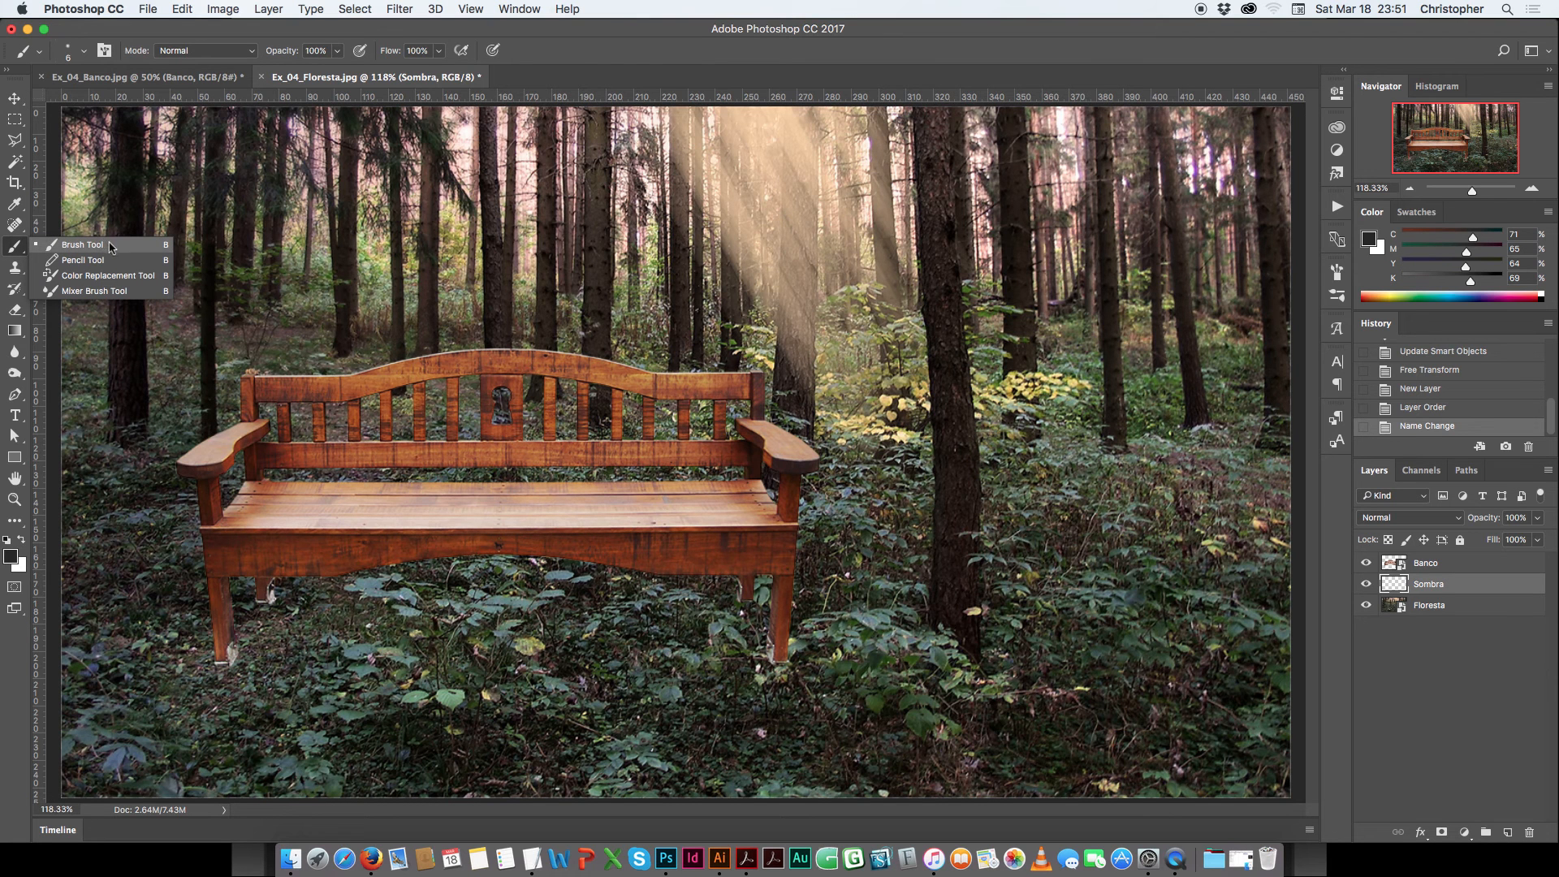
{"action": "left_click", "coordinate": [150, 248]}
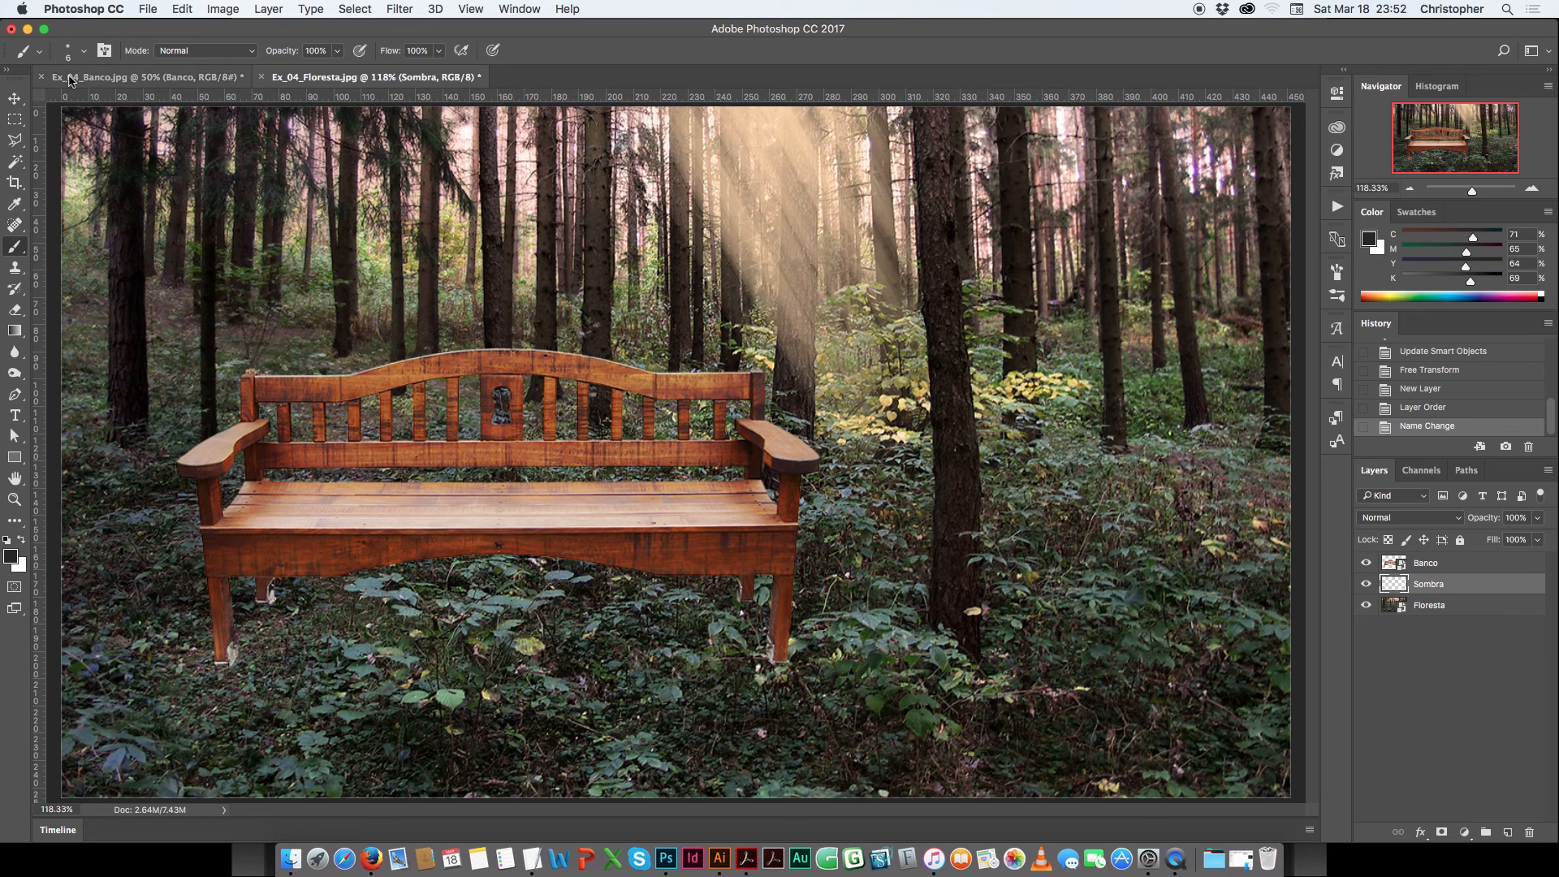
{"action": "left_click", "coordinate": [84, 53]}
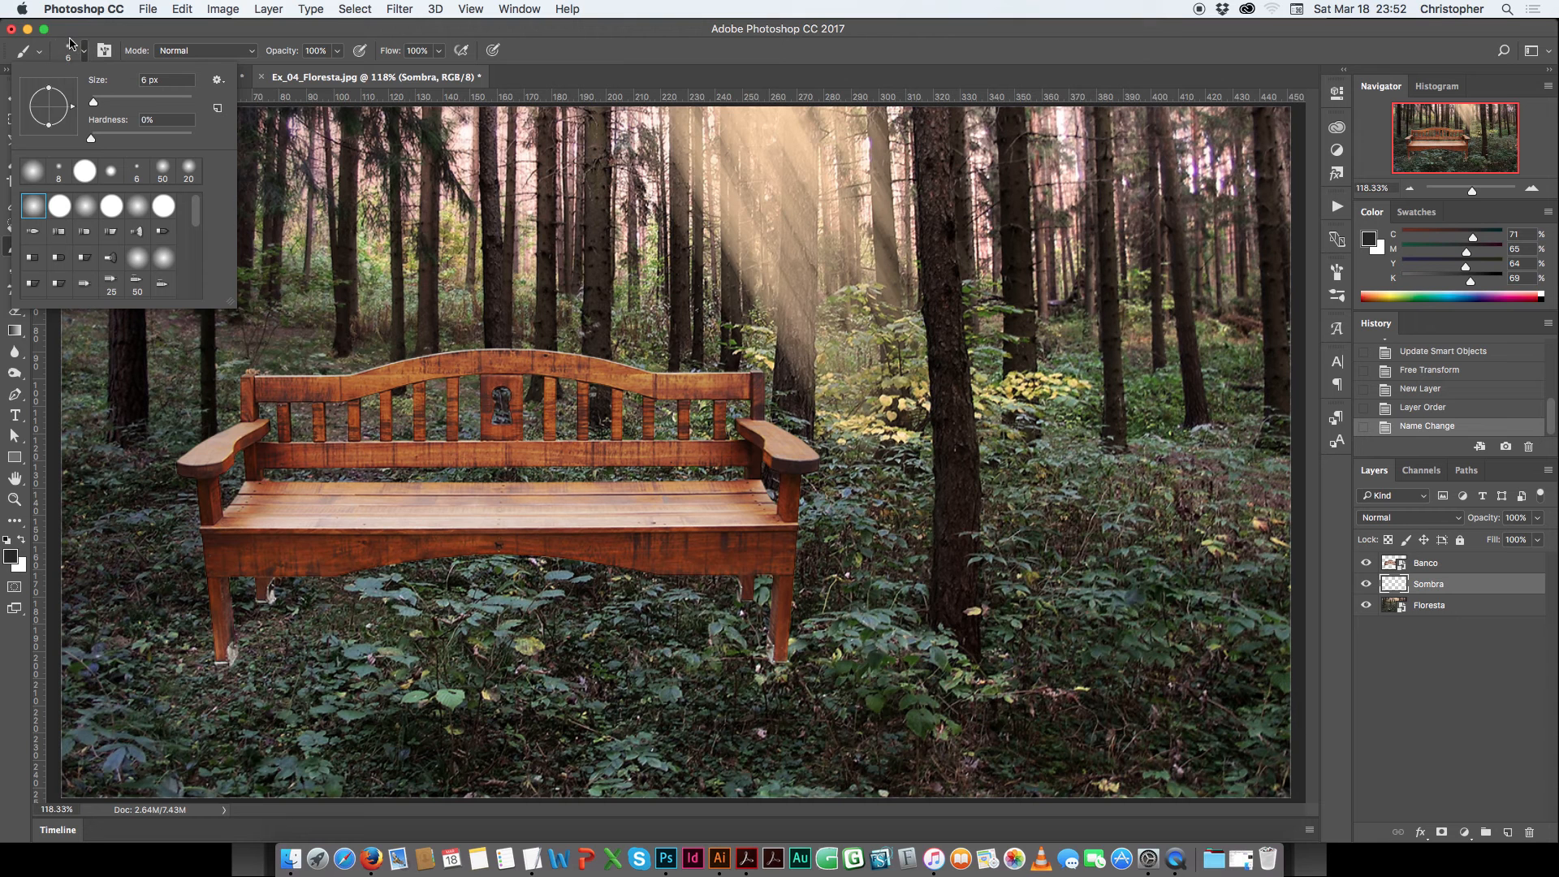
{"action": "left_click_drag", "start_coordinate": [93, 102], "coordinate": [132, 102]}
{"action": "left_click_drag", "start_coordinate": [136, 104], "coordinate": [148, 104]}
{"action": "left_click_drag", "start_coordinate": [149, 104], "coordinate": [155, 104]}
{"action": "left_click", "coordinate": [90, 139]}
{"action": "key", "text": "Return"}
Paint a dark soft shadow on the Sombra layer, covering the ground beneath the bench and between its legs.
{"action": "left_click", "coordinate": [401, 614]}
{"action": "left_click_drag", "start_coordinate": [401, 613], "coordinate": [454, 621]}
{"action": "left_click", "coordinate": [348, 610]}
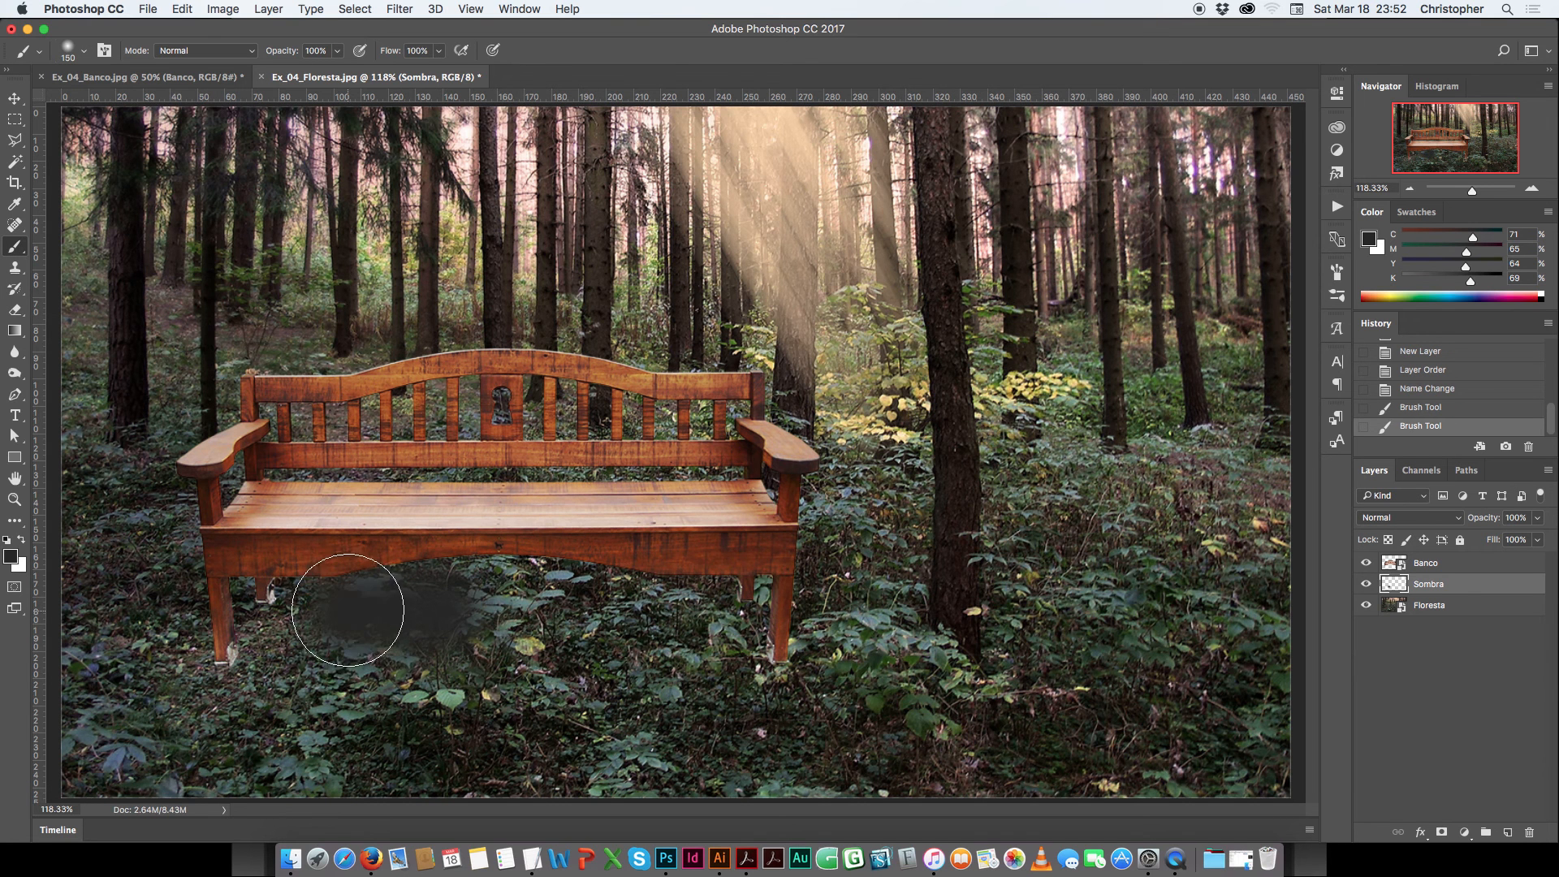
{"action": "mouse_move", "coordinate": [345, 613]}
{"action": "left_mouse_down"}
{"action": "mouse_move", "coordinate": [279, 612]}
{"action": "mouse_move", "coordinate": [293, 612]}
{"action": "left_mouse_up"}
{"action": "mouse_move", "coordinate": [457, 612]}
{"action": "left_mouse_down"}
{"action": "mouse_move", "coordinate": [528, 602]}
{"action": "mouse_move", "coordinate": [623, 624]}
{"action": "left_mouse_up"}
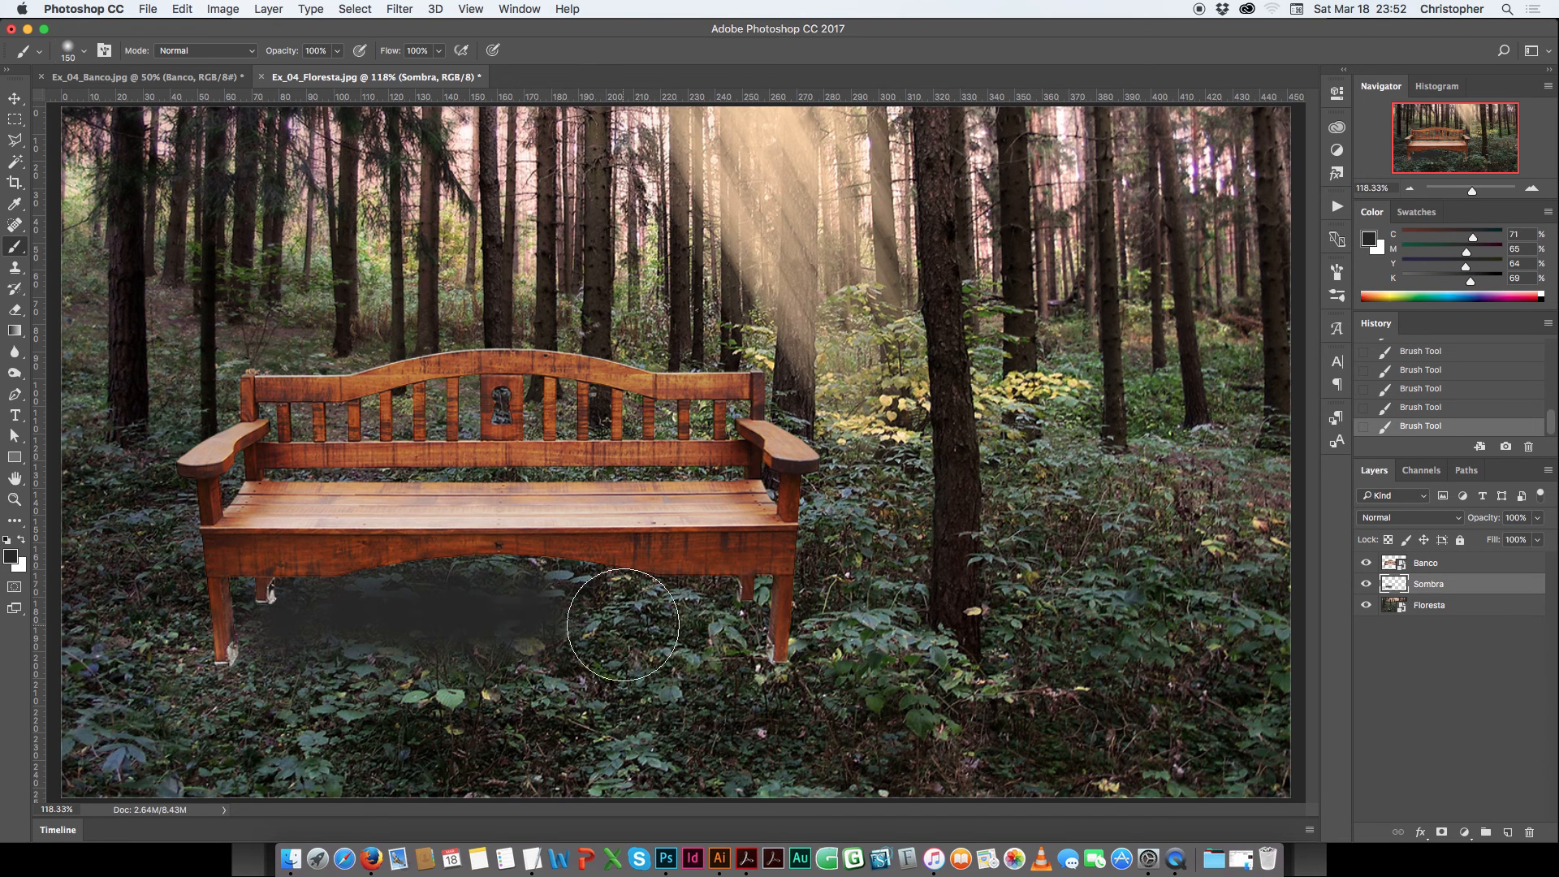
{"action": "left_click", "coordinate": [244, 645]}
{"action": "mouse_move", "coordinate": [474, 626]}
{"action": "left_mouse_down"}
{"action": "mouse_move", "coordinate": [684, 627]}
{"action": "mouse_move", "coordinate": [425, 612]}
{"action": "mouse_move", "coordinate": [330, 630]}
{"action": "mouse_move", "coordinate": [413, 644]}
{"action": "mouse_move", "coordinate": [674, 622]}
{"action": "mouse_move", "coordinate": [707, 630]}
{"action": "mouse_move", "coordinate": [655, 641]}
{"action": "mouse_move", "coordinate": [759, 635]}
{"action": "mouse_move", "coordinate": [748, 627]}
{"action": "mouse_move", "coordinate": [800, 651]}
{"action": "mouse_move", "coordinate": [769, 663]}
{"action": "mouse_move", "coordinate": [703, 648]}
{"action": "mouse_move", "coordinate": [303, 647]}
{"action": "mouse_move", "coordinate": [251, 620]}
{"action": "mouse_move", "coordinate": [342, 667]}
{"action": "mouse_move", "coordinate": [310, 661]}
{"action": "mouse_move", "coordinate": [476, 654]}
{"action": "mouse_move", "coordinate": [340, 638]}
{"action": "left_mouse_up"}
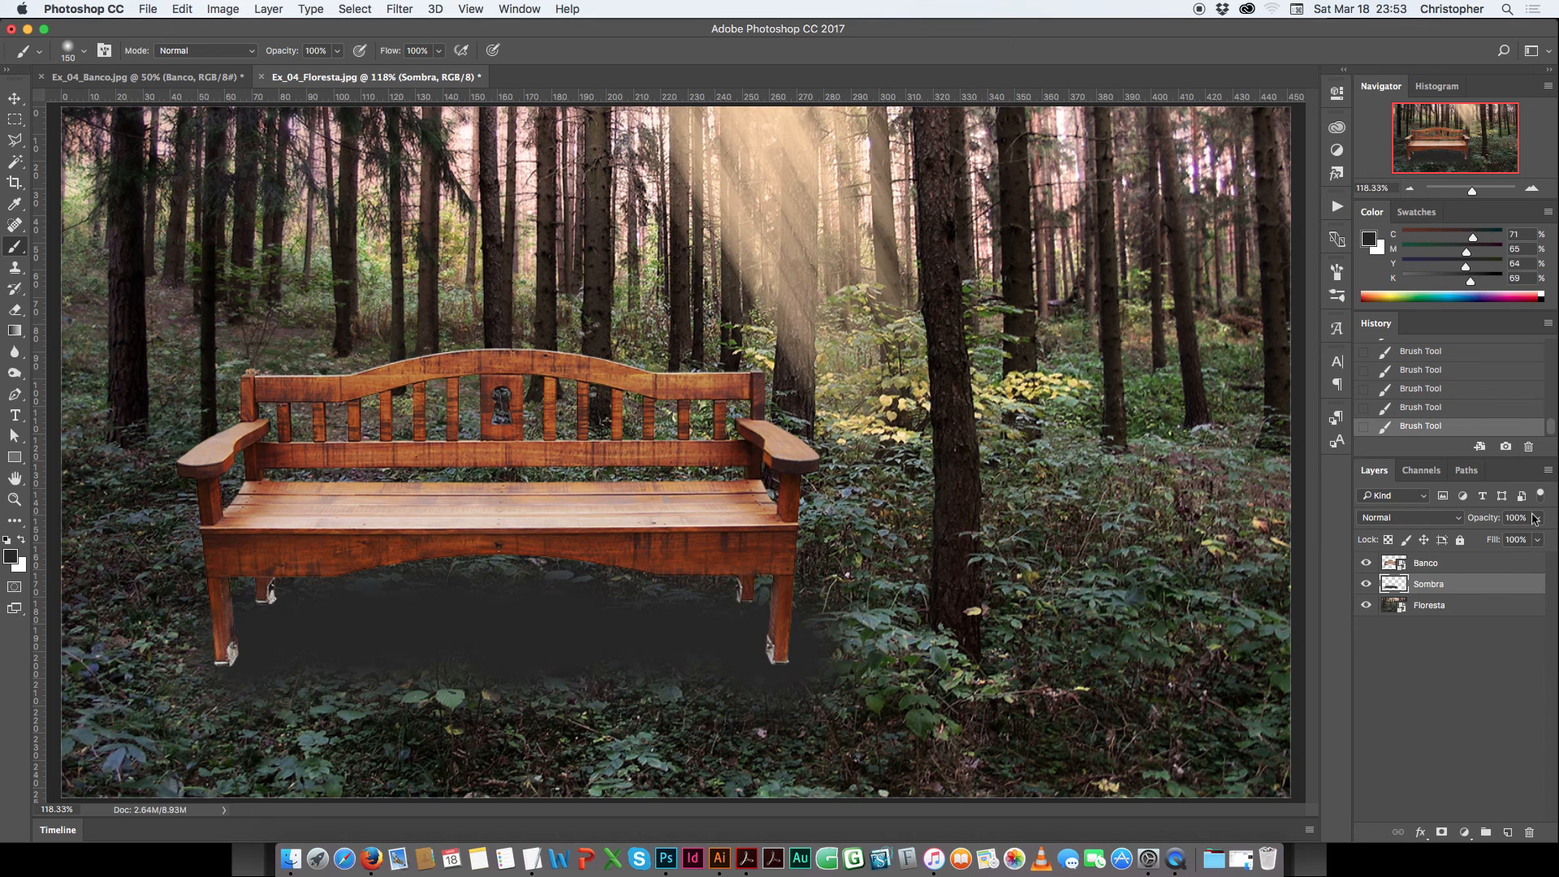
{"action": "left_click", "coordinate": [1479, 716]}
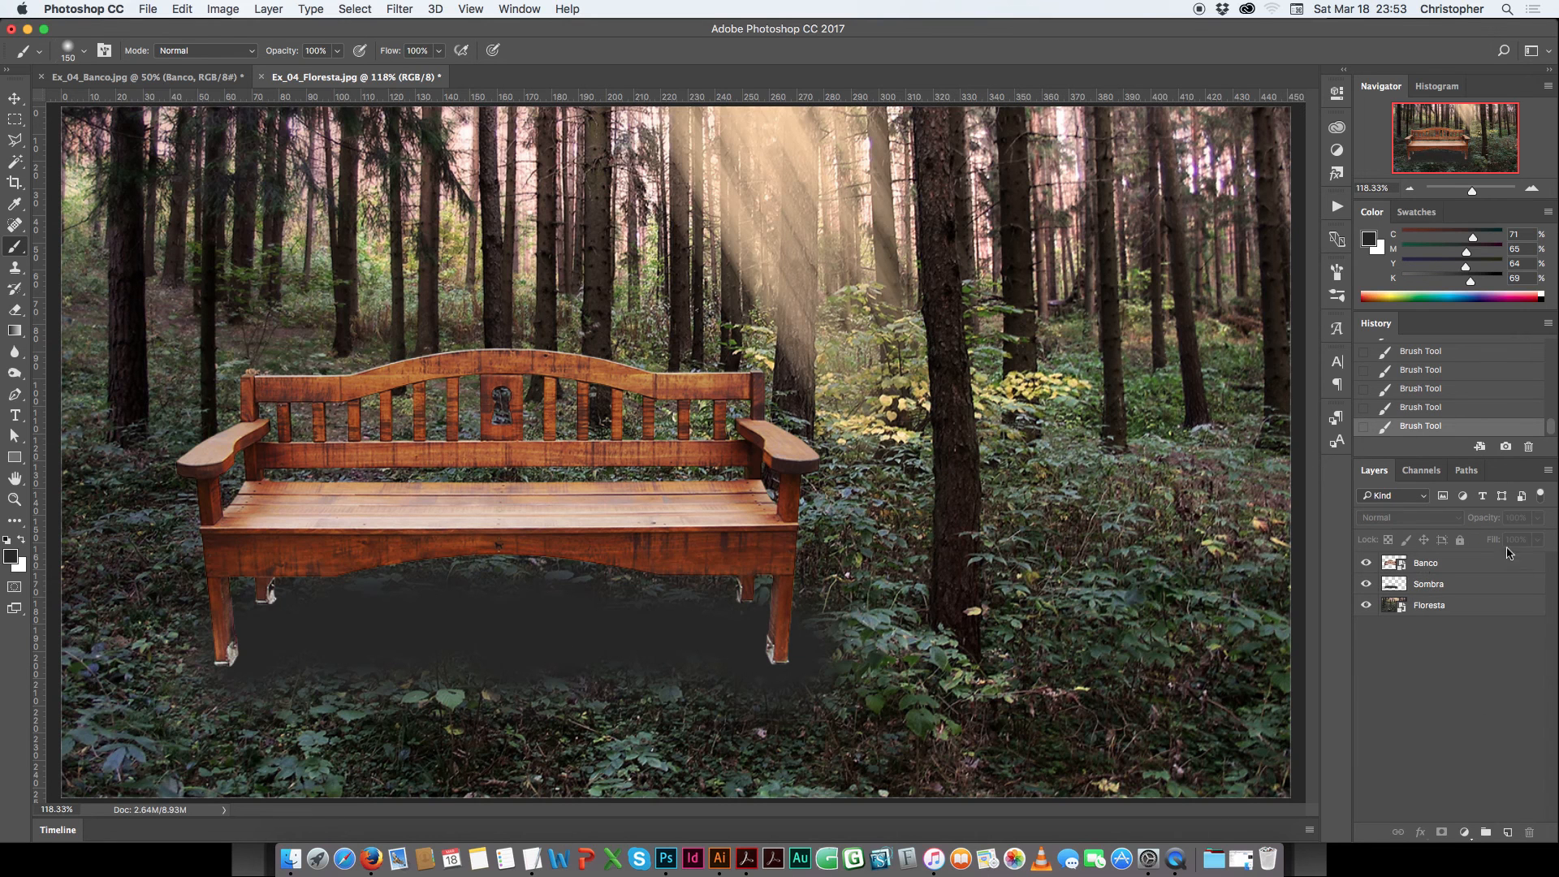
Set the Sombra layer's blending mode to Multiply and lower its opacity to 75%.
{"action": "left_click", "coordinate": [1420, 586]}
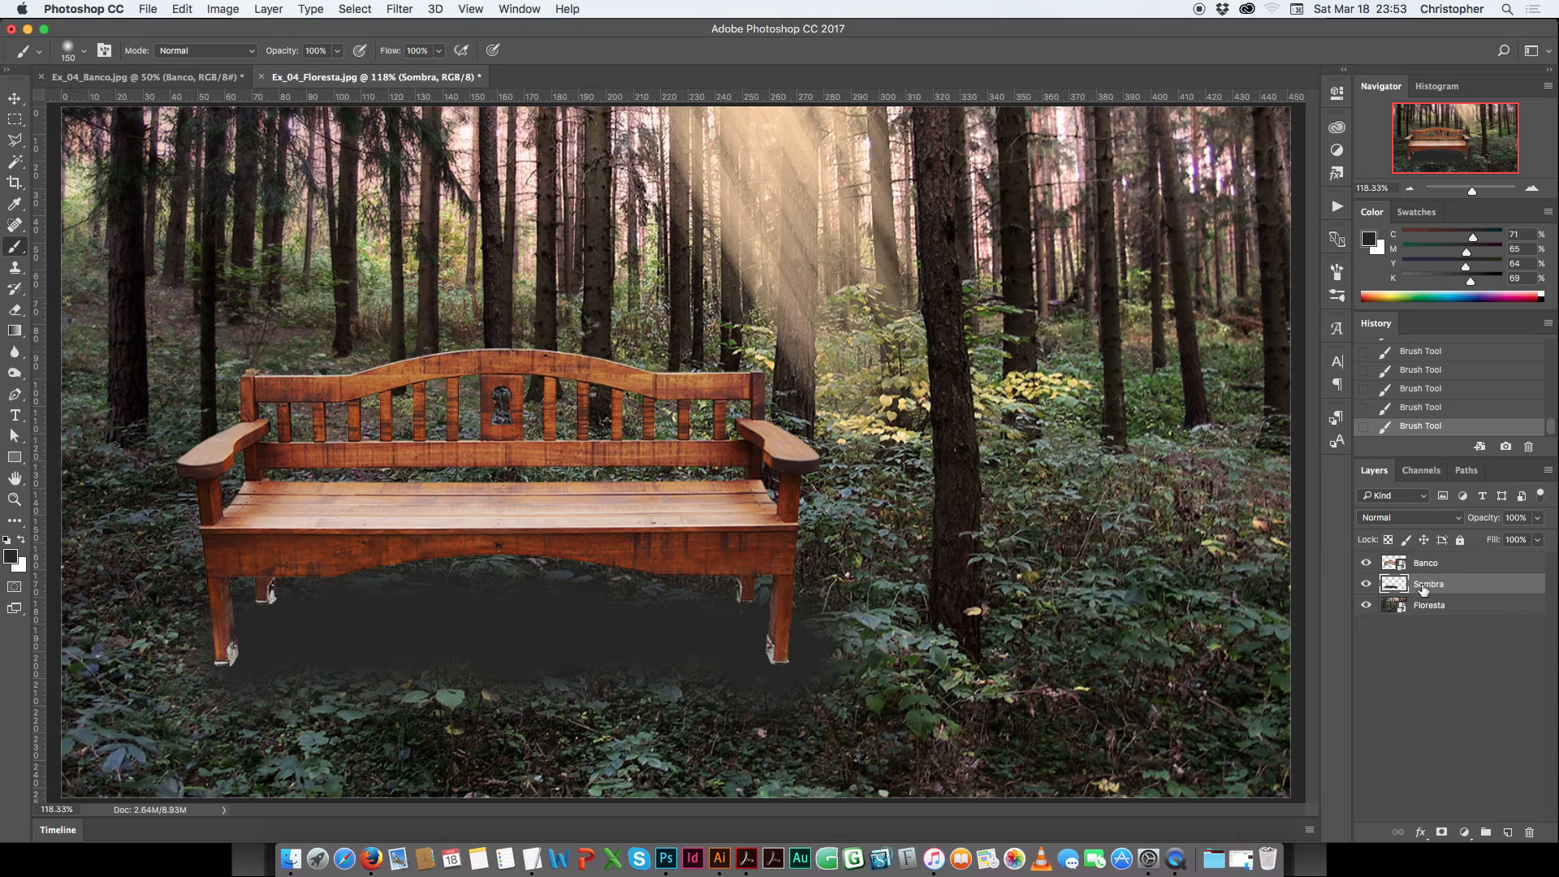
{"action": "left_click", "coordinate": [1412, 520]}
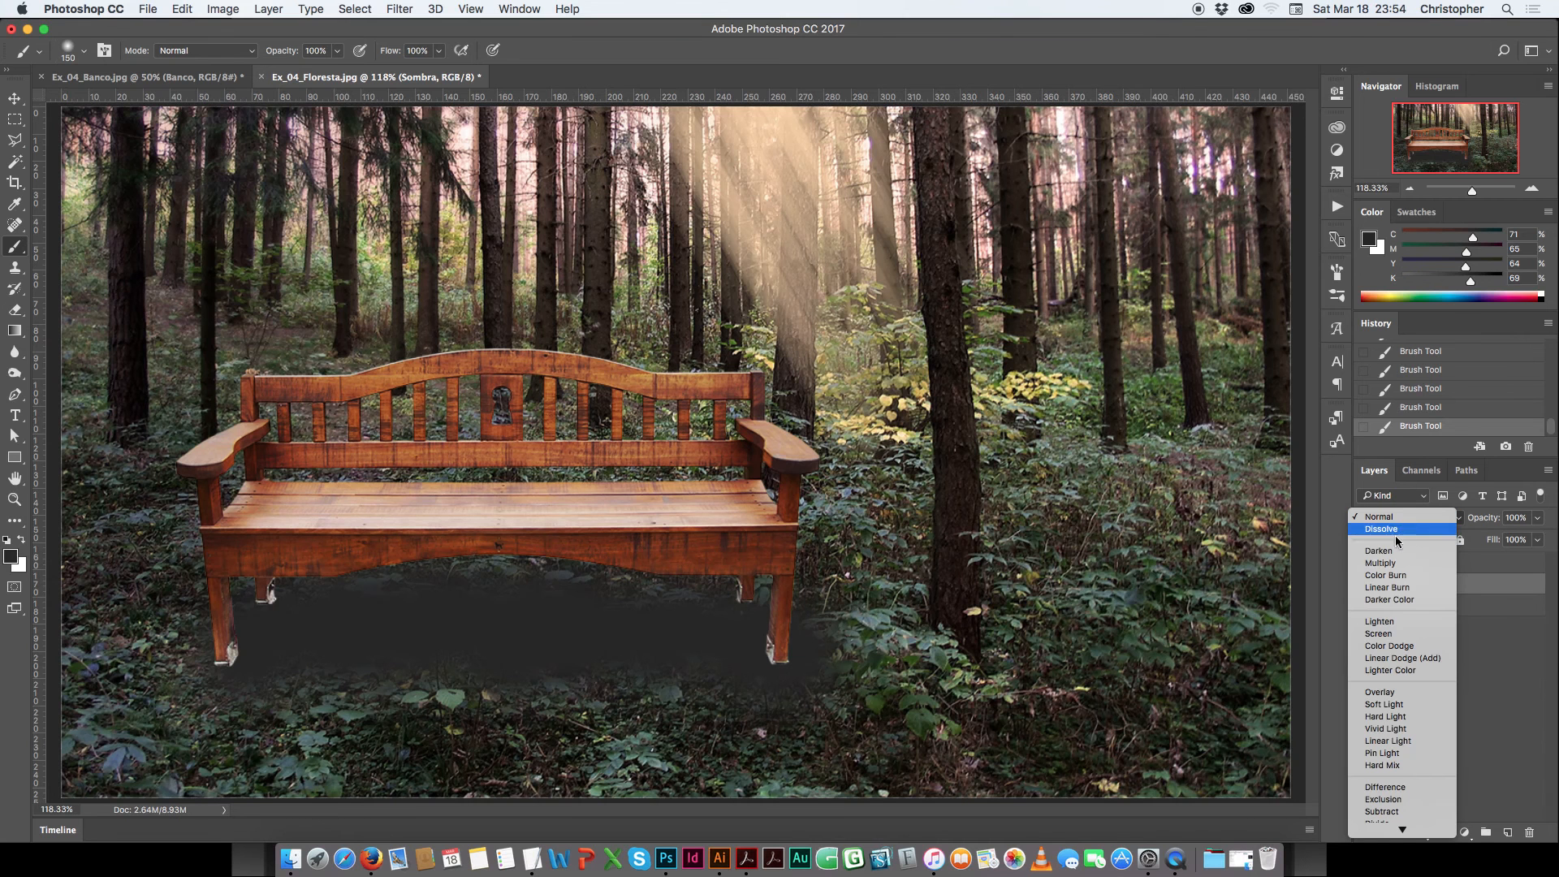
{"action": "left_click", "coordinate": [1383, 565]}
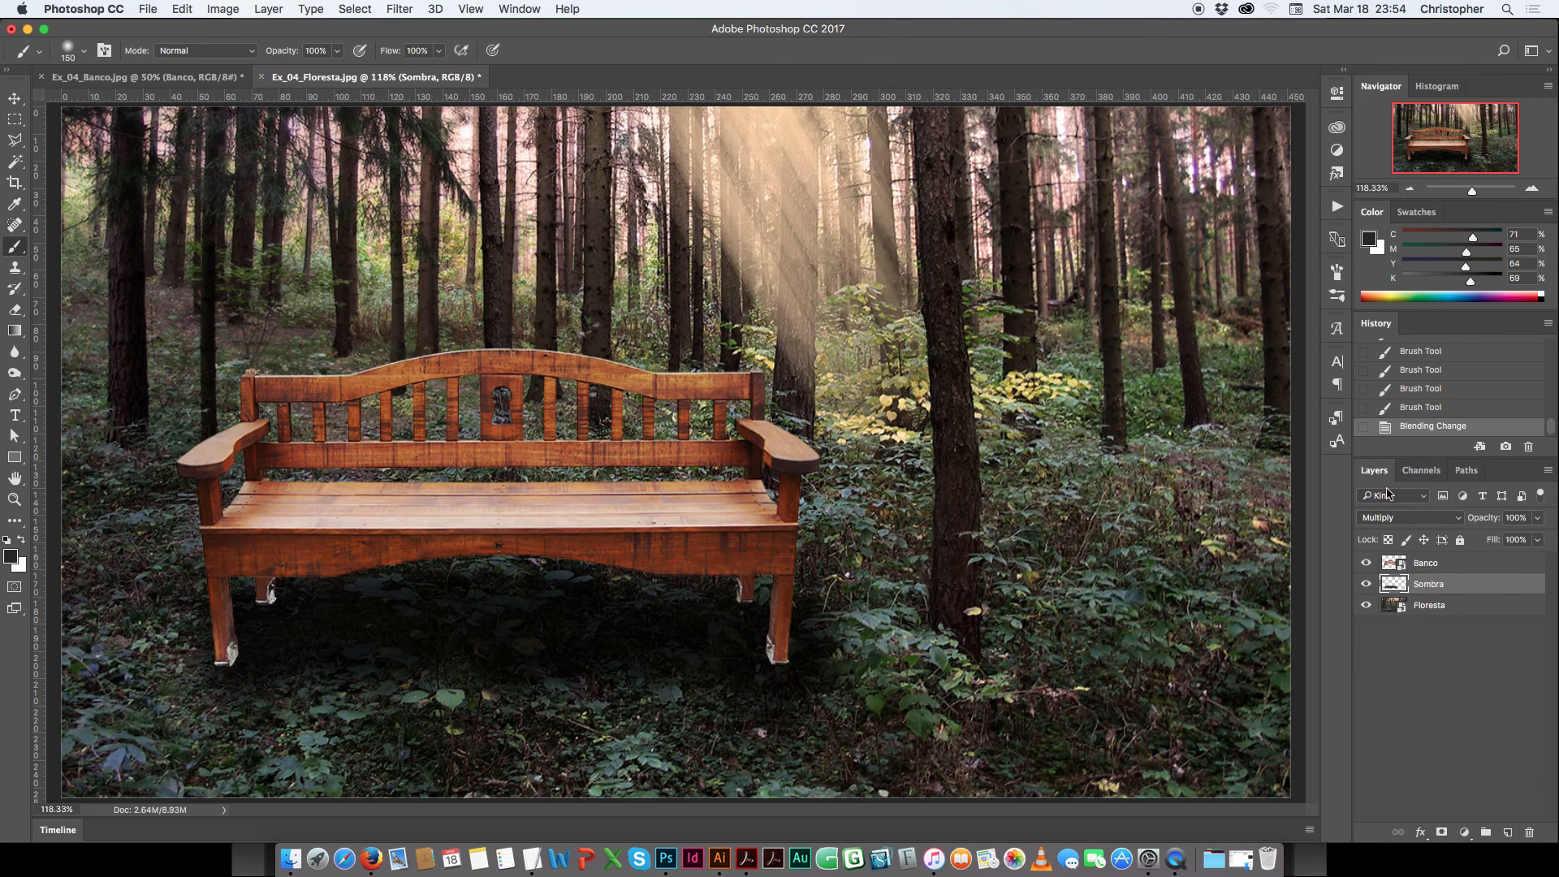
{"action": "left_click", "coordinate": [1538, 520]}
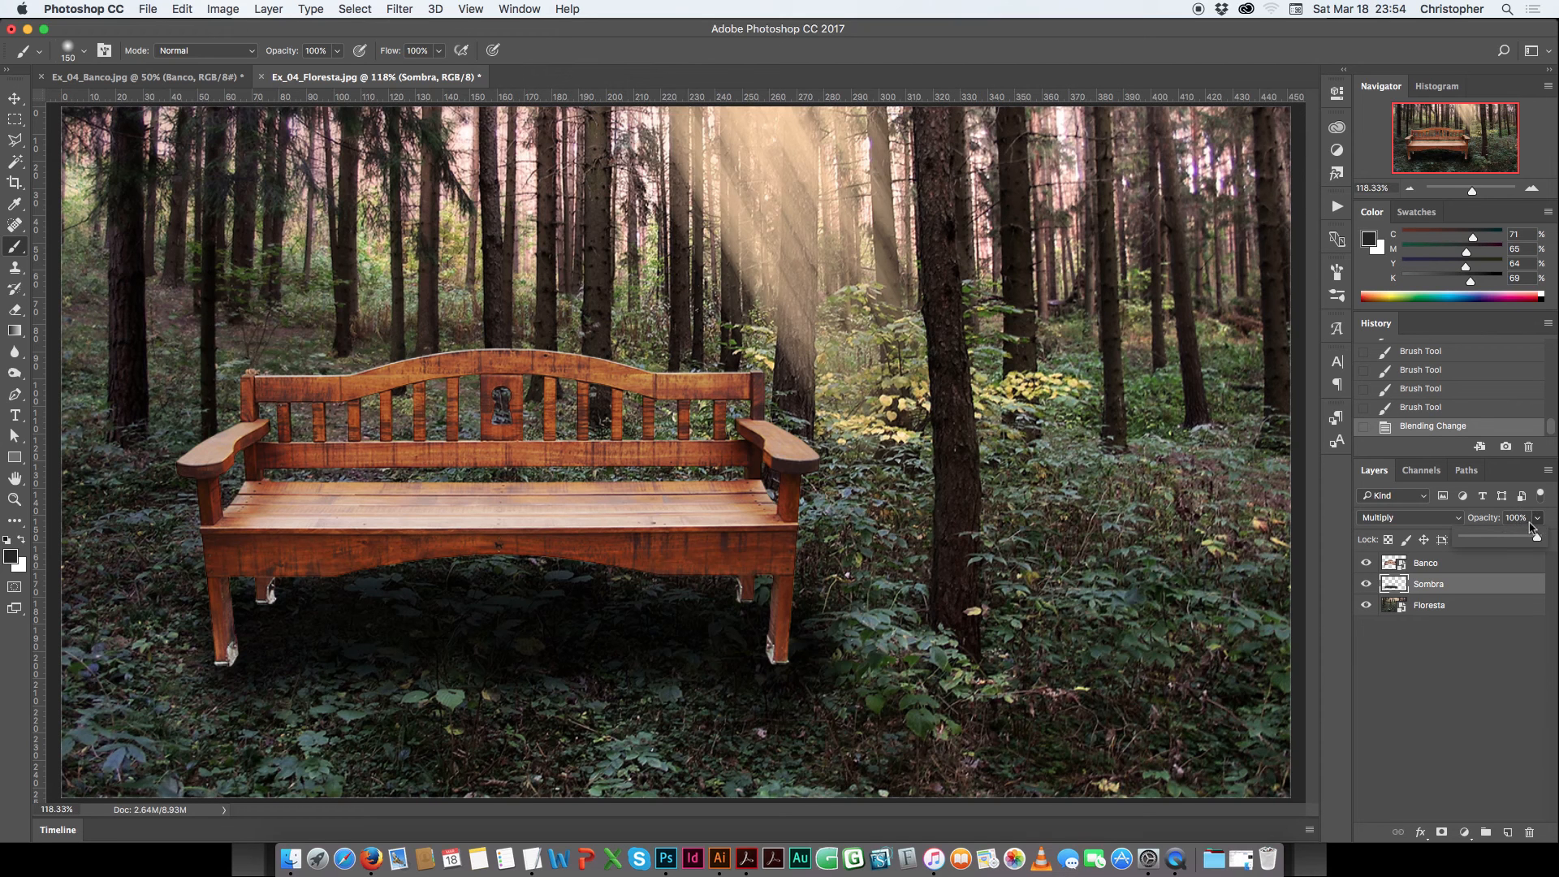
{"action": "left_click", "coordinate": [1525, 521]}
{"action": "left_click", "coordinate": [1534, 522]}
{"action": "left_click_drag", "start_coordinate": [1537, 541], "coordinate": [1518, 543]}
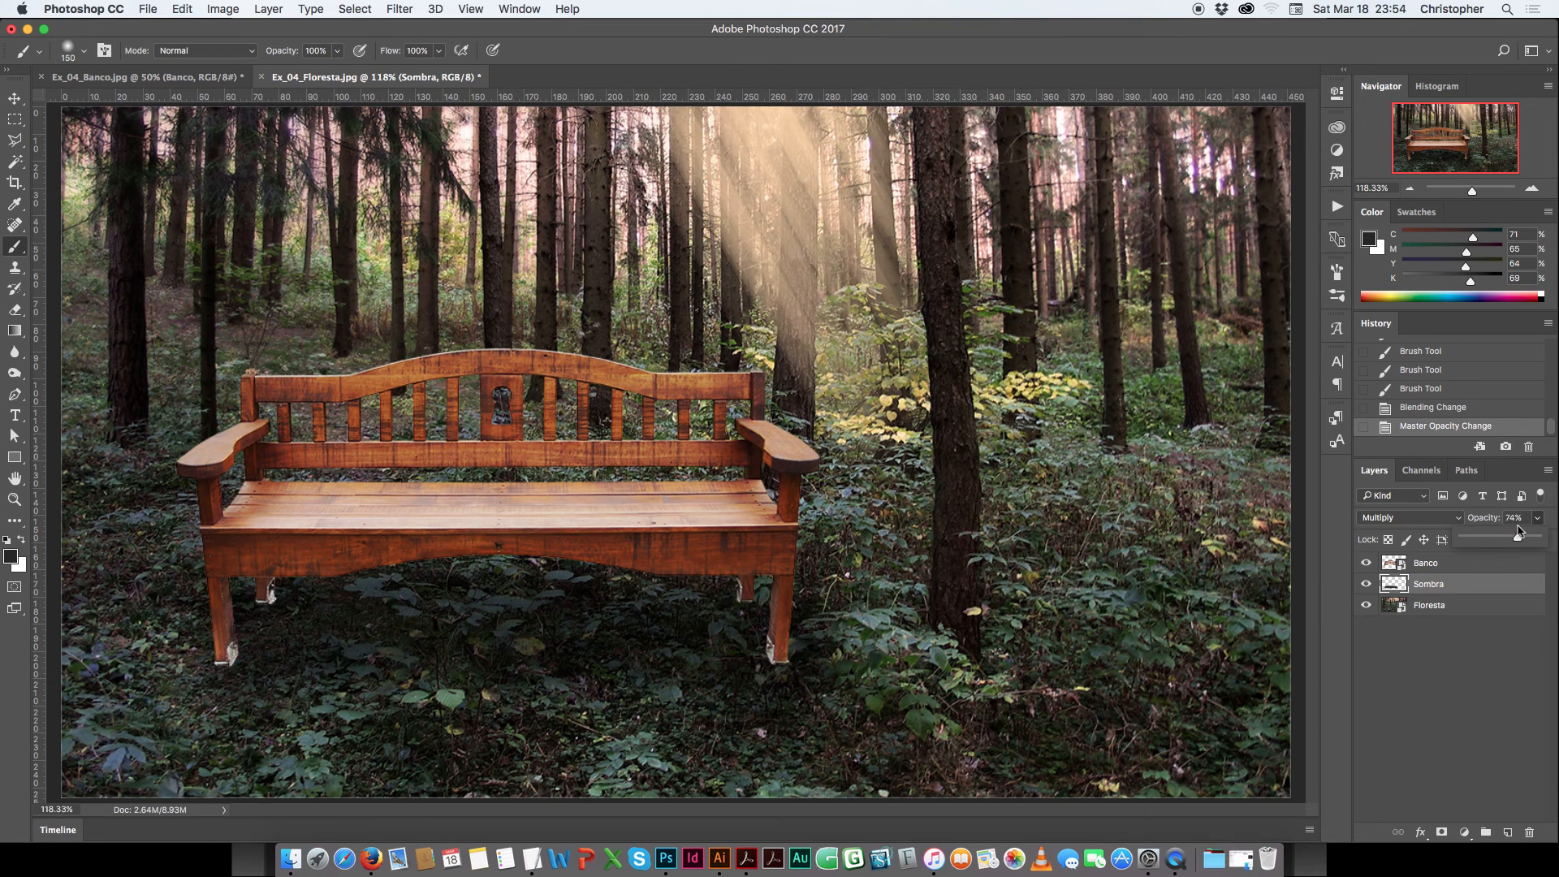
{"action": "left_click_drag", "start_coordinate": [1518, 542], "coordinate": [1510, 544]}
{"action": "key", "text": "Return"}
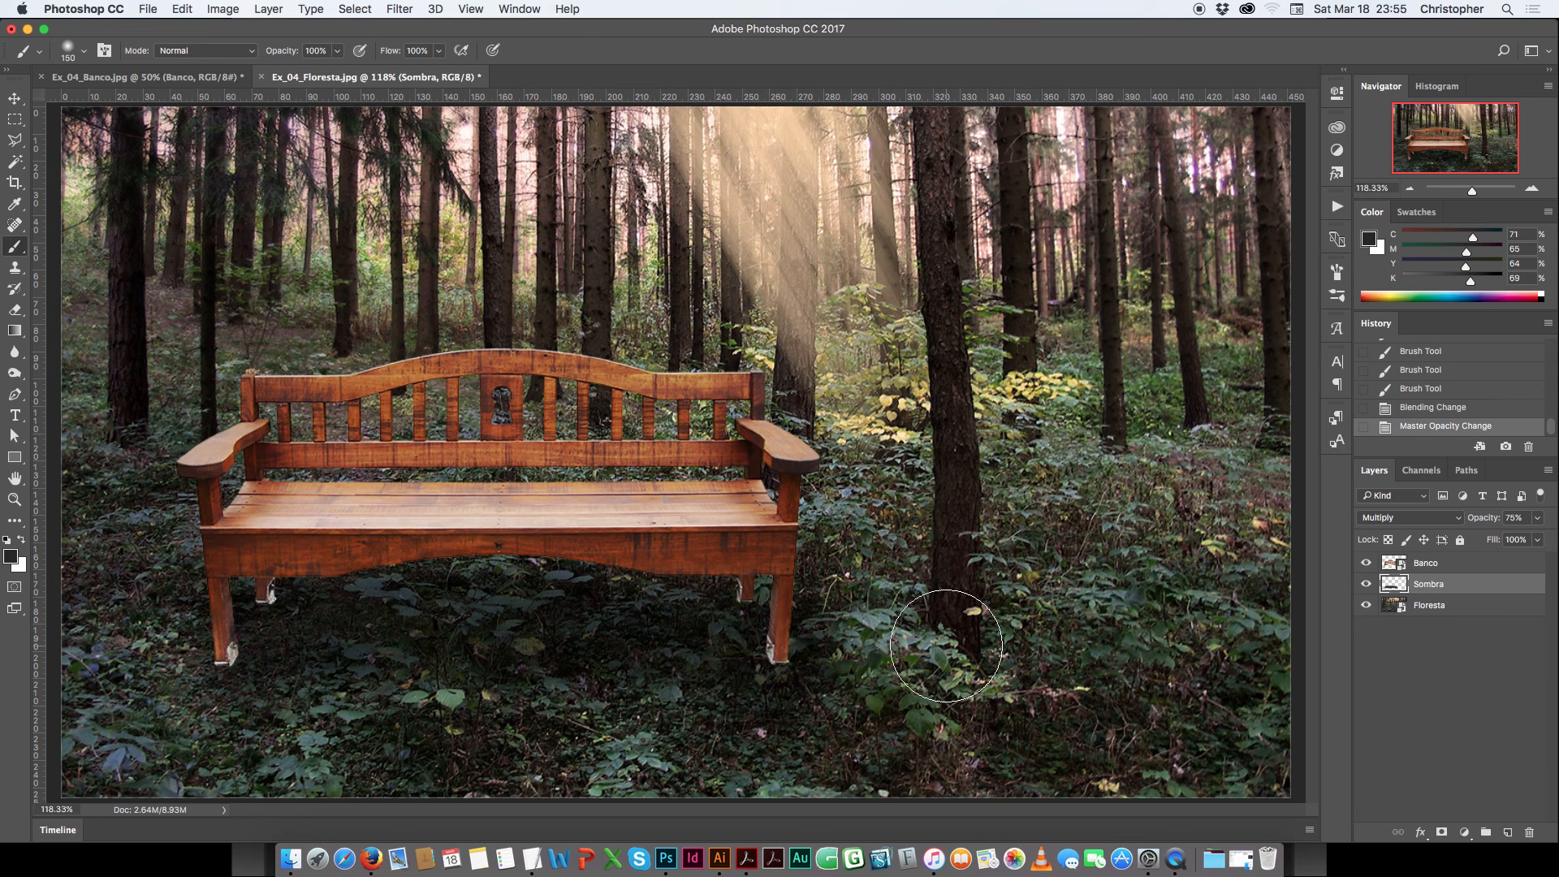
Switch to Finder, preview Ex_04_Resultado.jpg in the Exercício 04 folder as a reference, and return to Photoshop.
{"action": "left_click", "coordinate": [294, 854]}
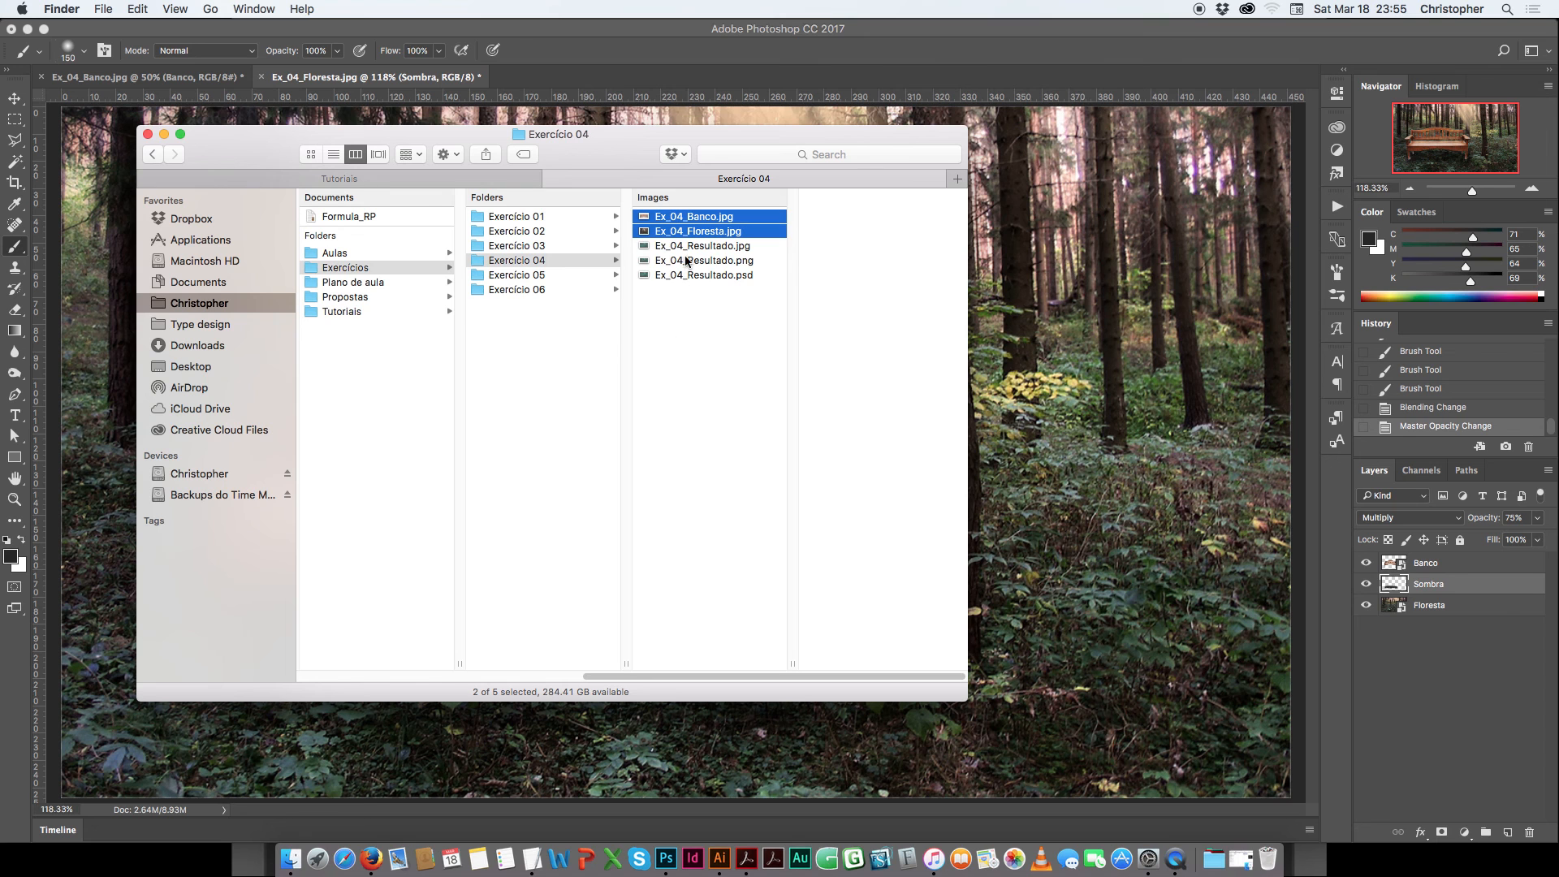
{"action": "left_click", "coordinate": [683, 247]}
{"action": "key", "text": "space"}
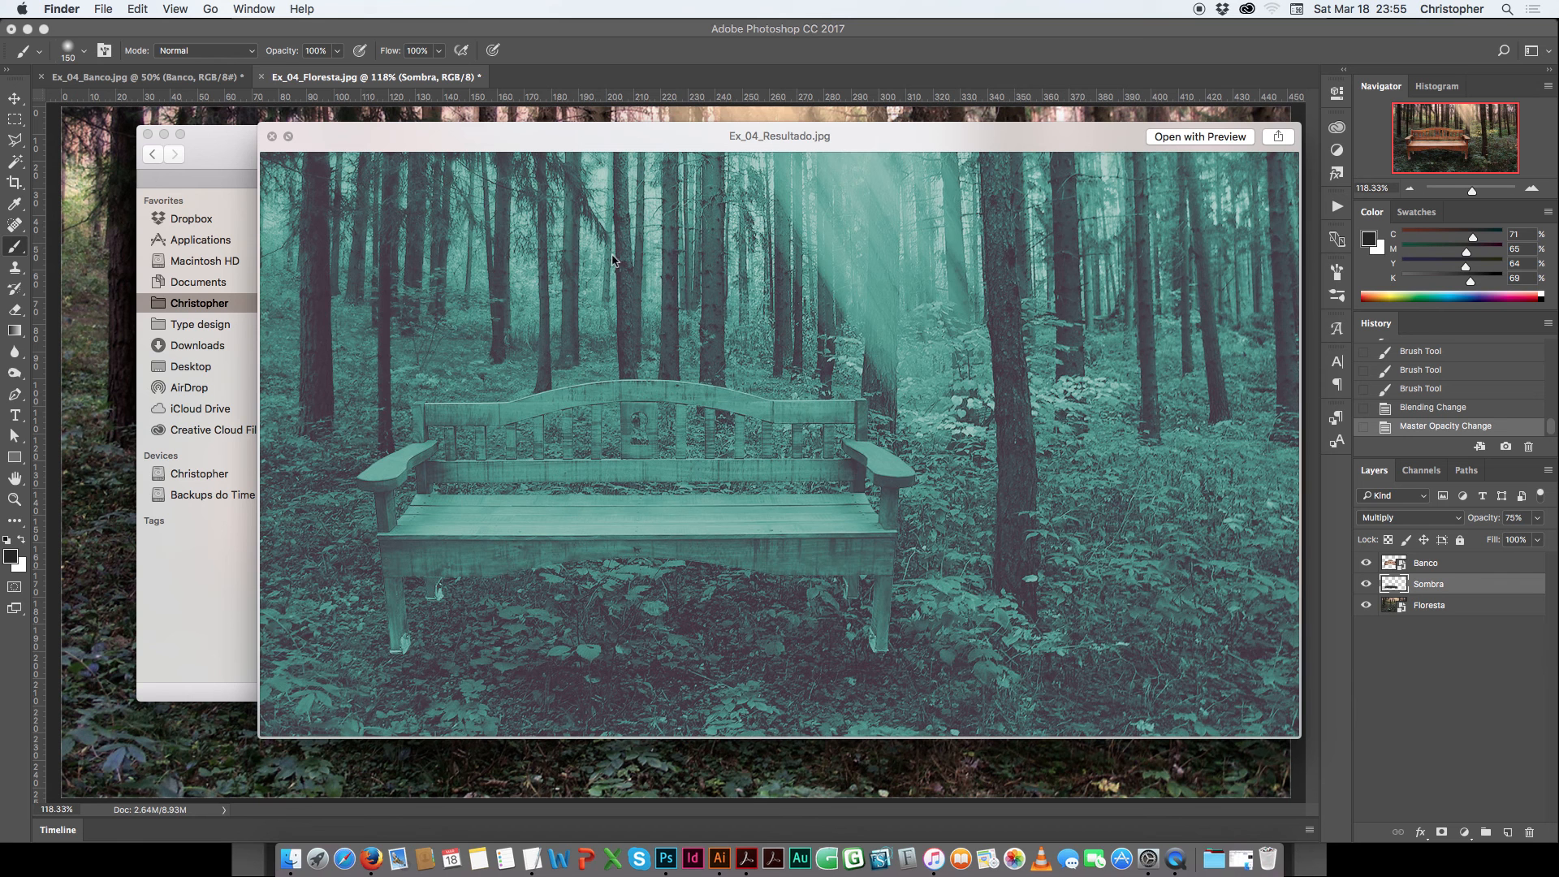
{"action": "key", "text": "space"}
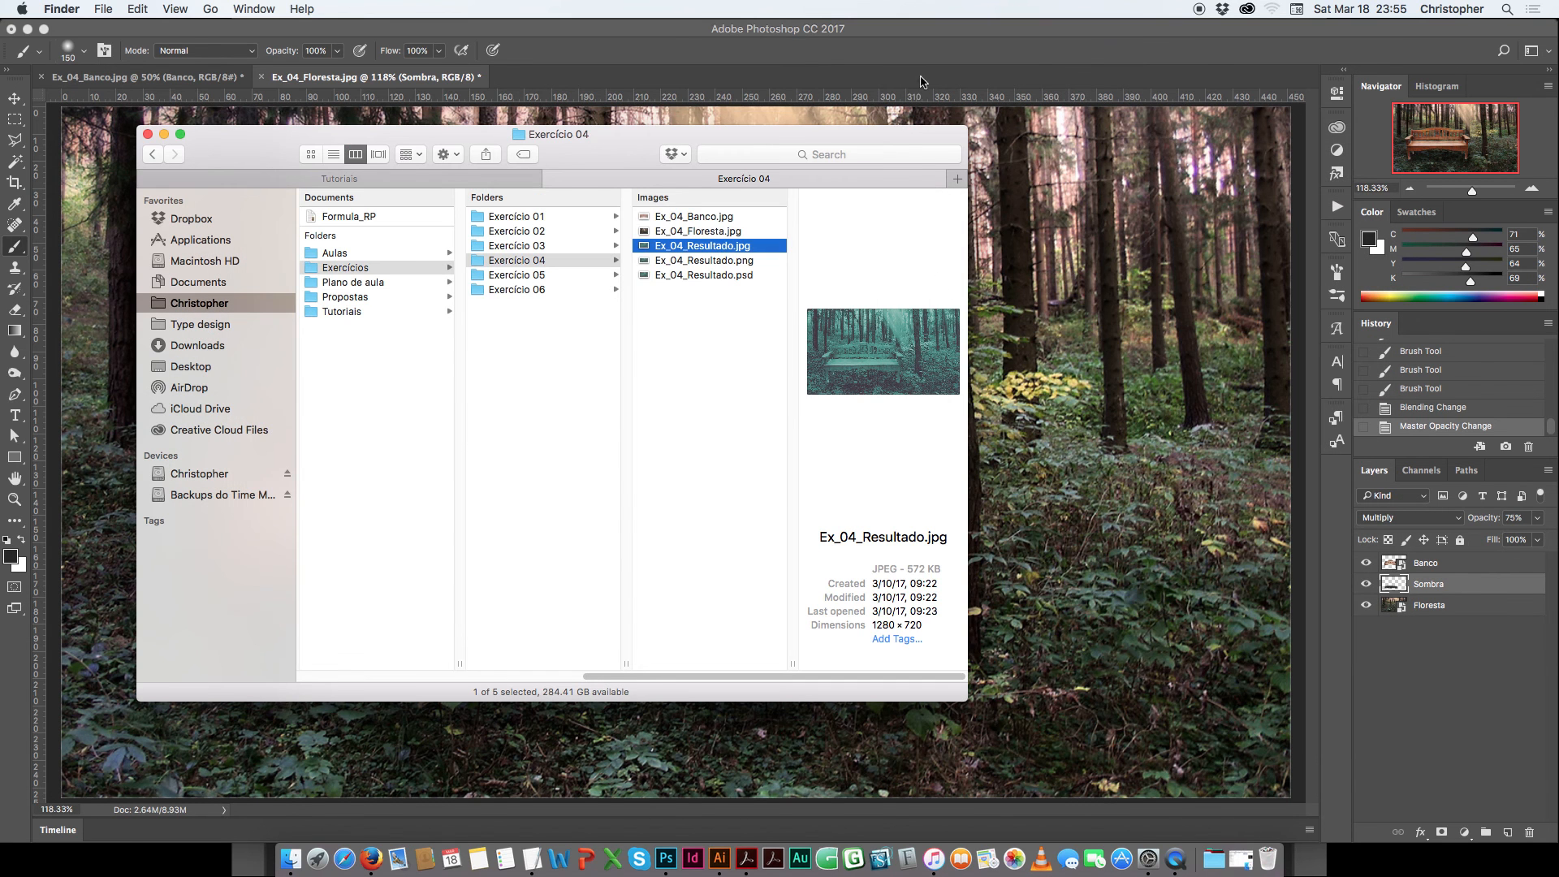
{"action": "left_click", "coordinate": [922, 81]}
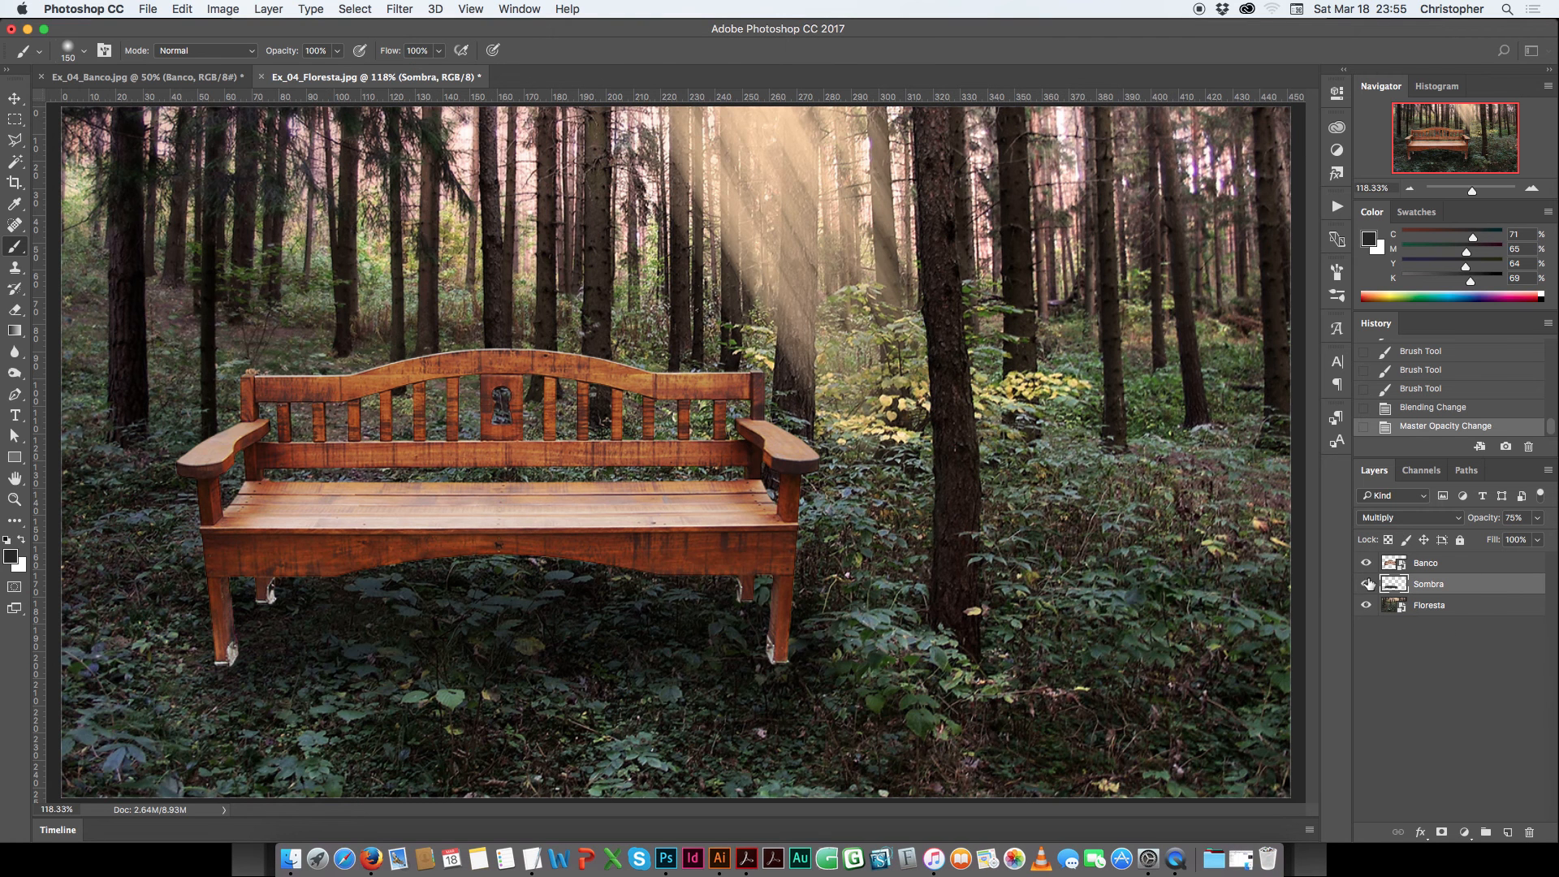
Combine the Banco, Sombra and Floresta layers into a single smart object.
{"action": "left_click", "coordinate": [1432, 569]}
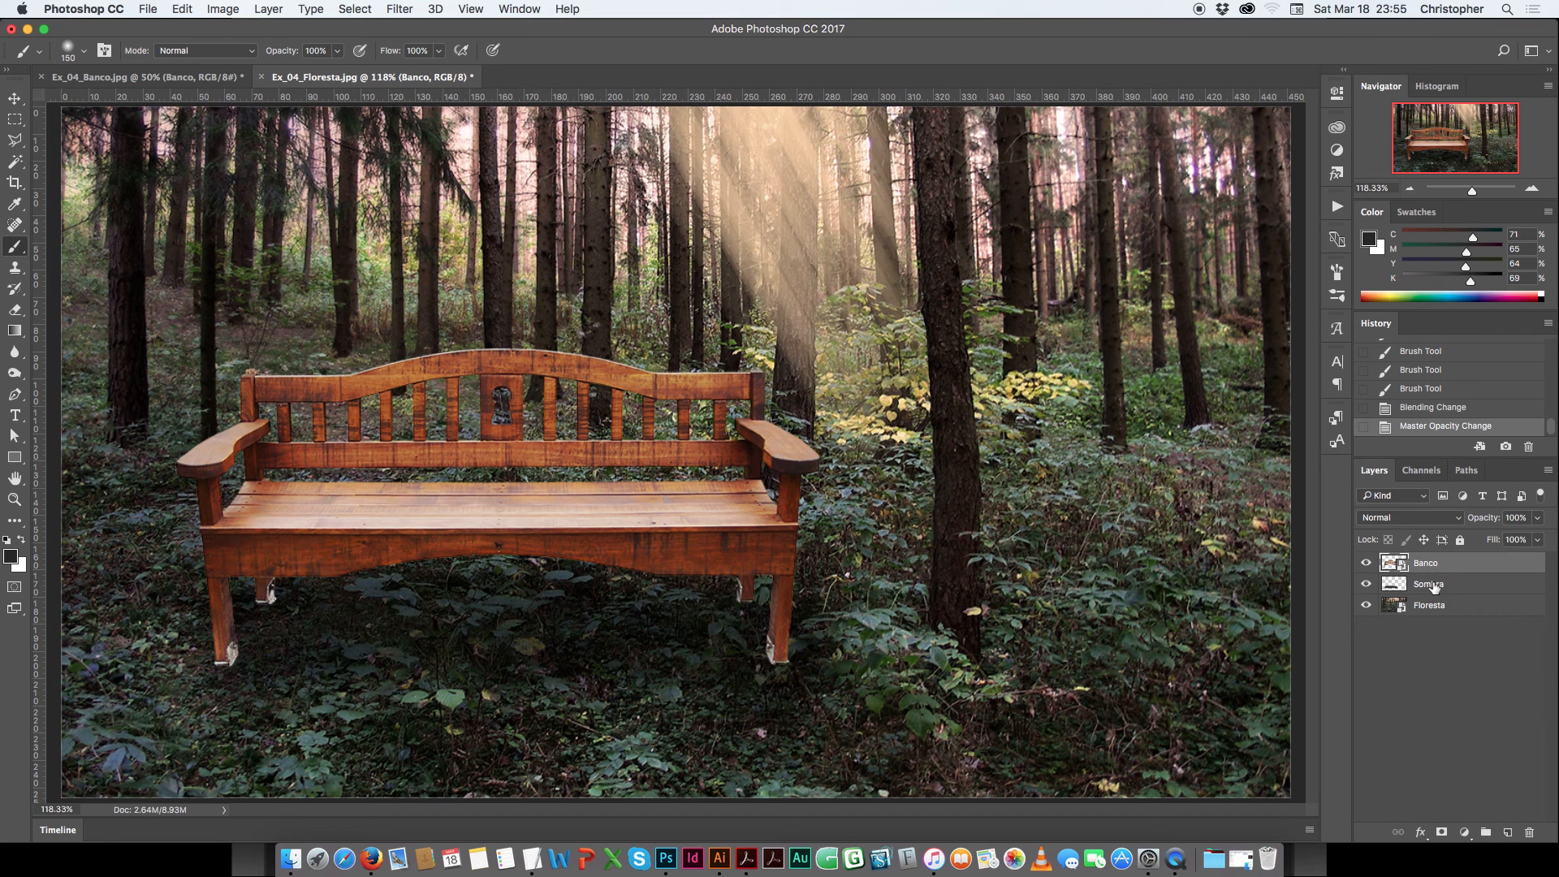
{"action": "left_click", "coordinate": [1433, 588], "text": "shift"}
{"action": "left_click", "coordinate": [1428, 607], "text": "shift"}
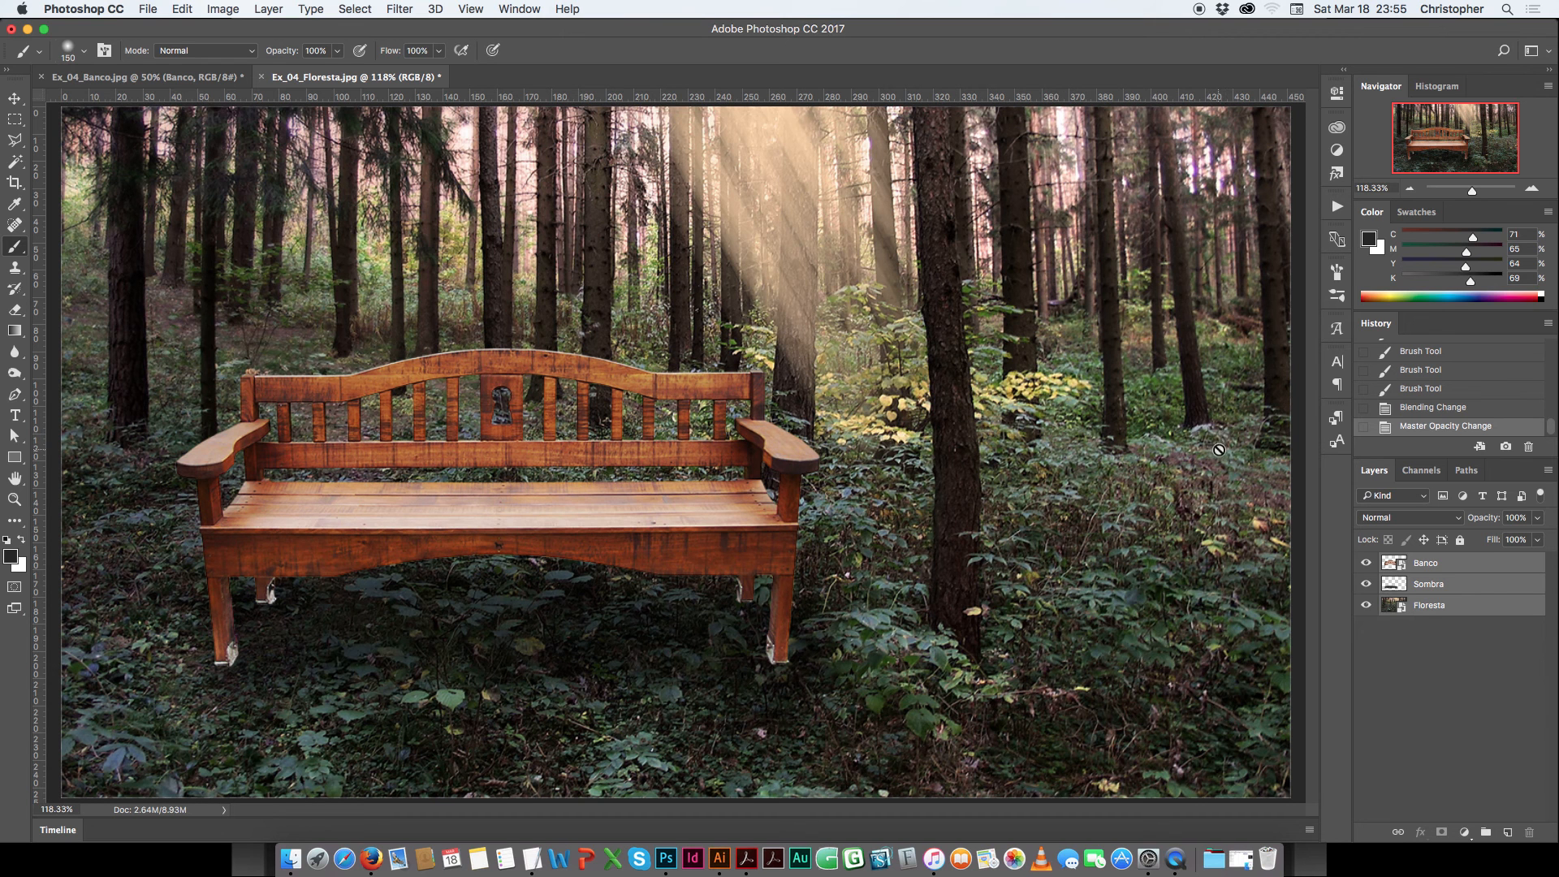
{"action": "right_click", "coordinate": [1435, 569]}
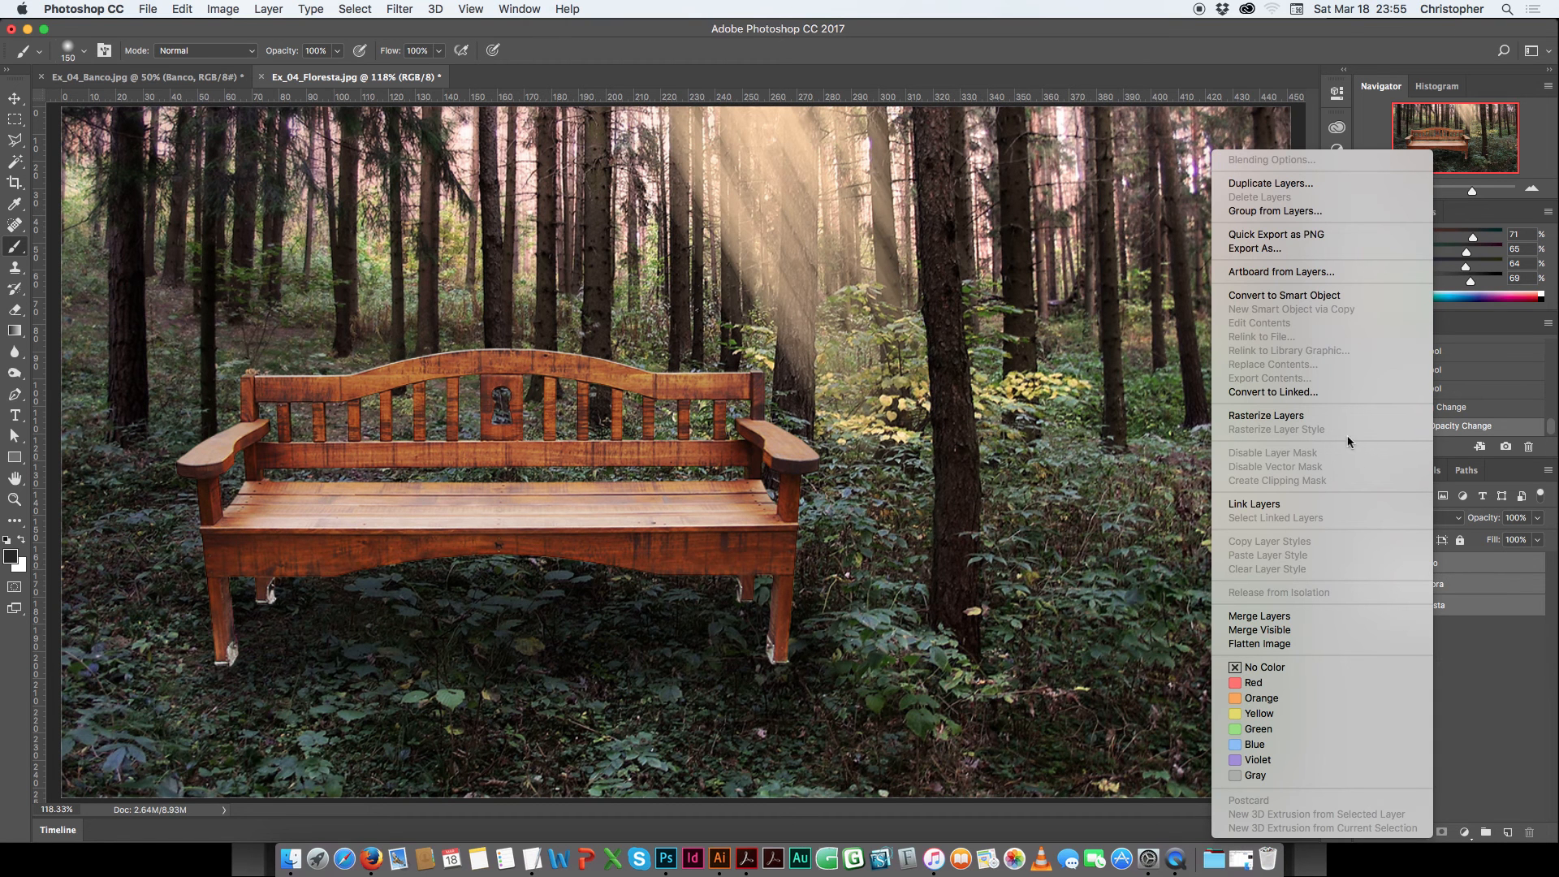
{"action": "left_click", "coordinate": [1318, 295]}
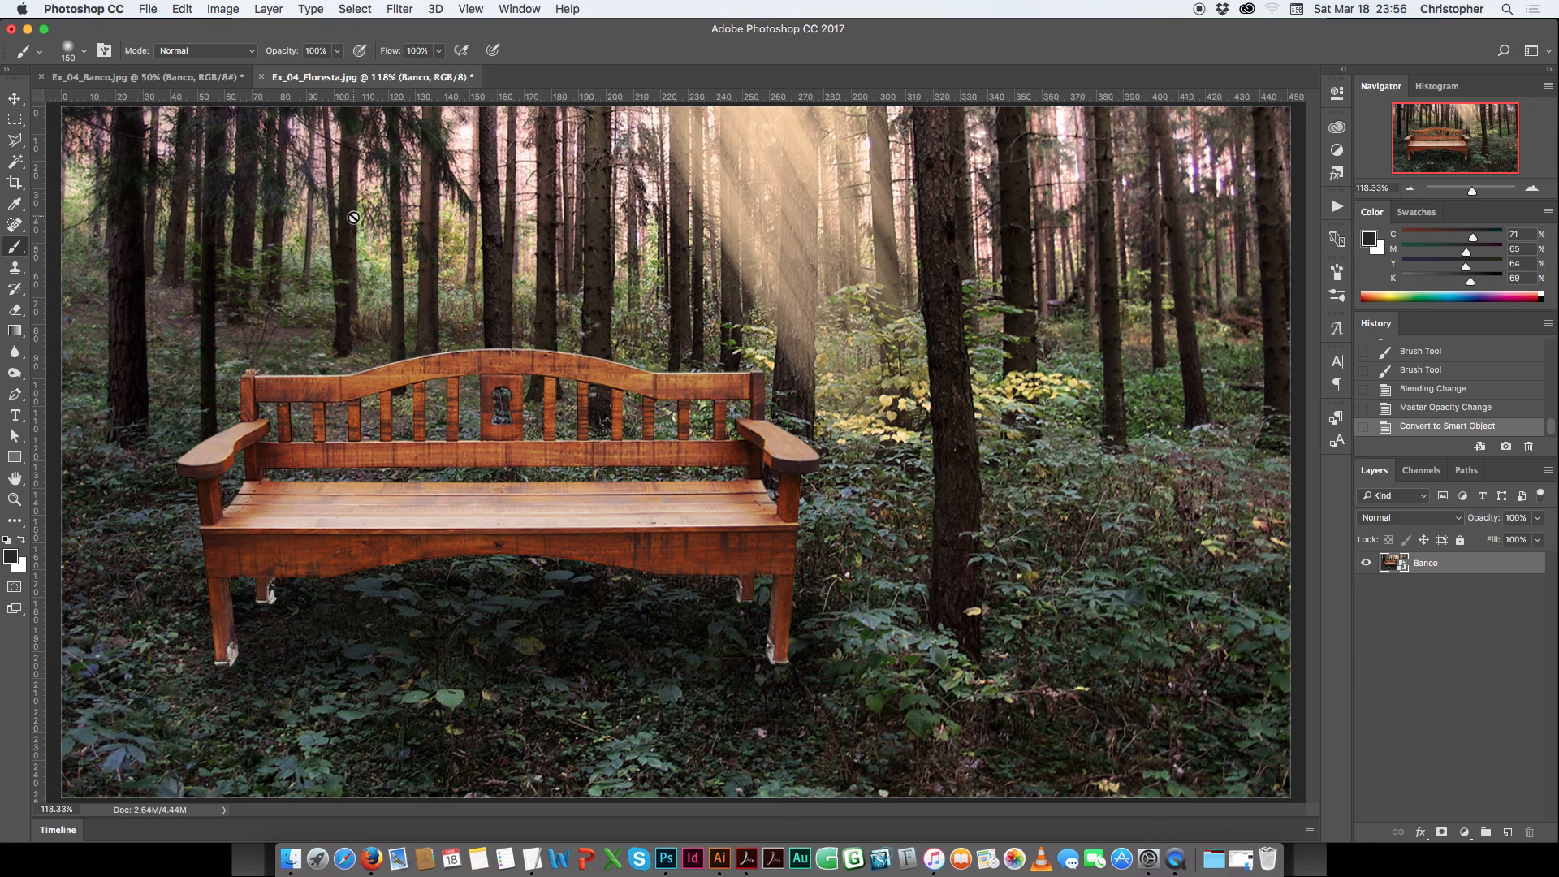
Convert the image to Grayscale mode without rasterizing the smart object, discarding the color information.
{"action": "left_click", "coordinate": [226, 10]}
{"action": "mouse_move", "coordinate": [227, 31]}
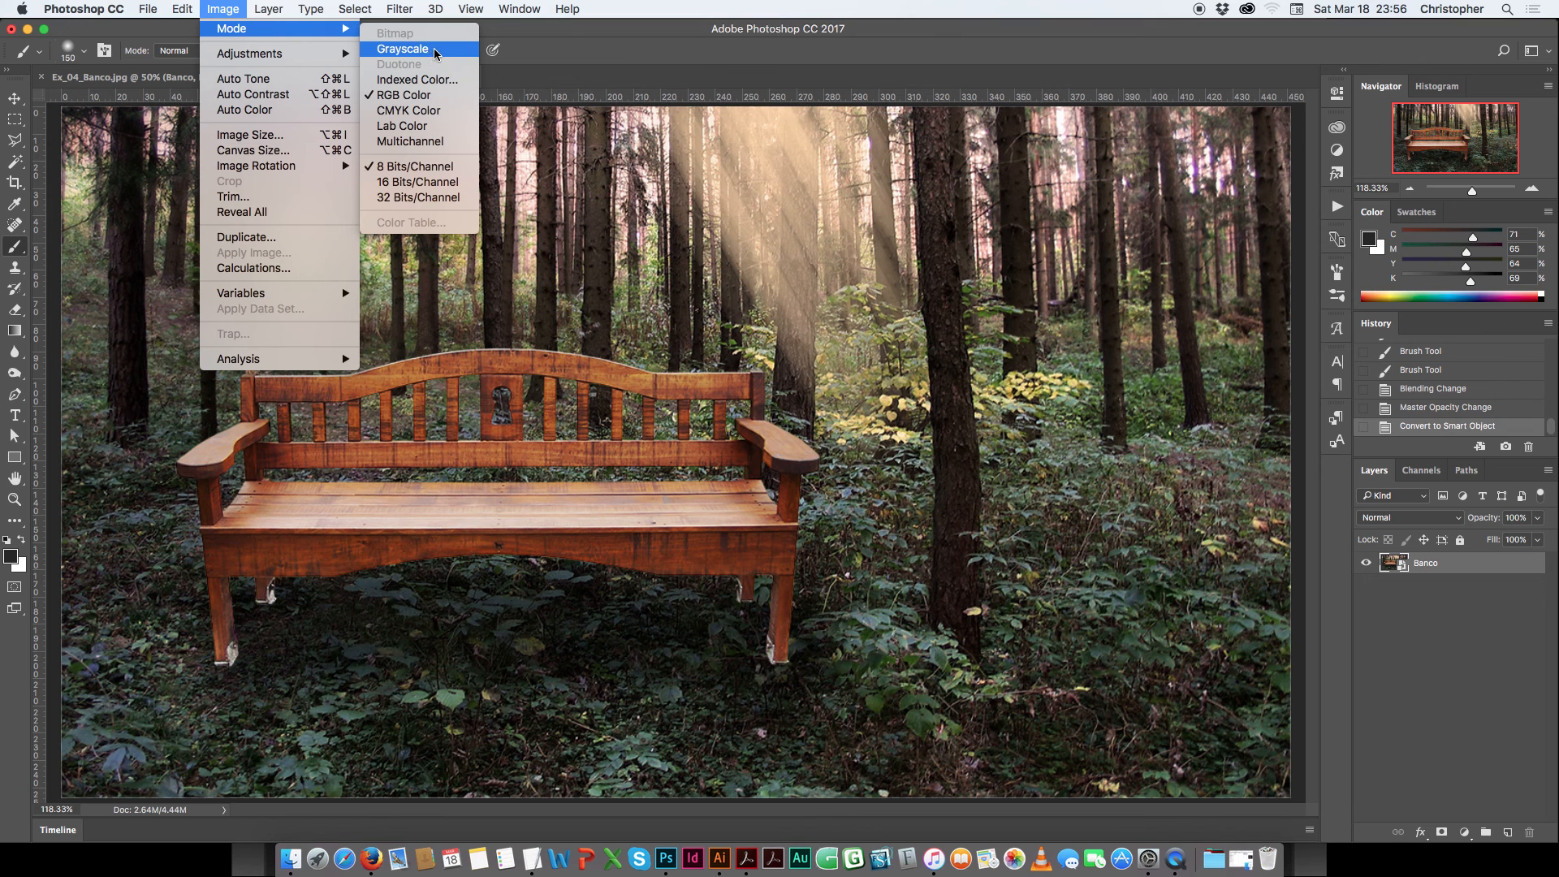
{"action": "left_click", "coordinate": [436, 53]}
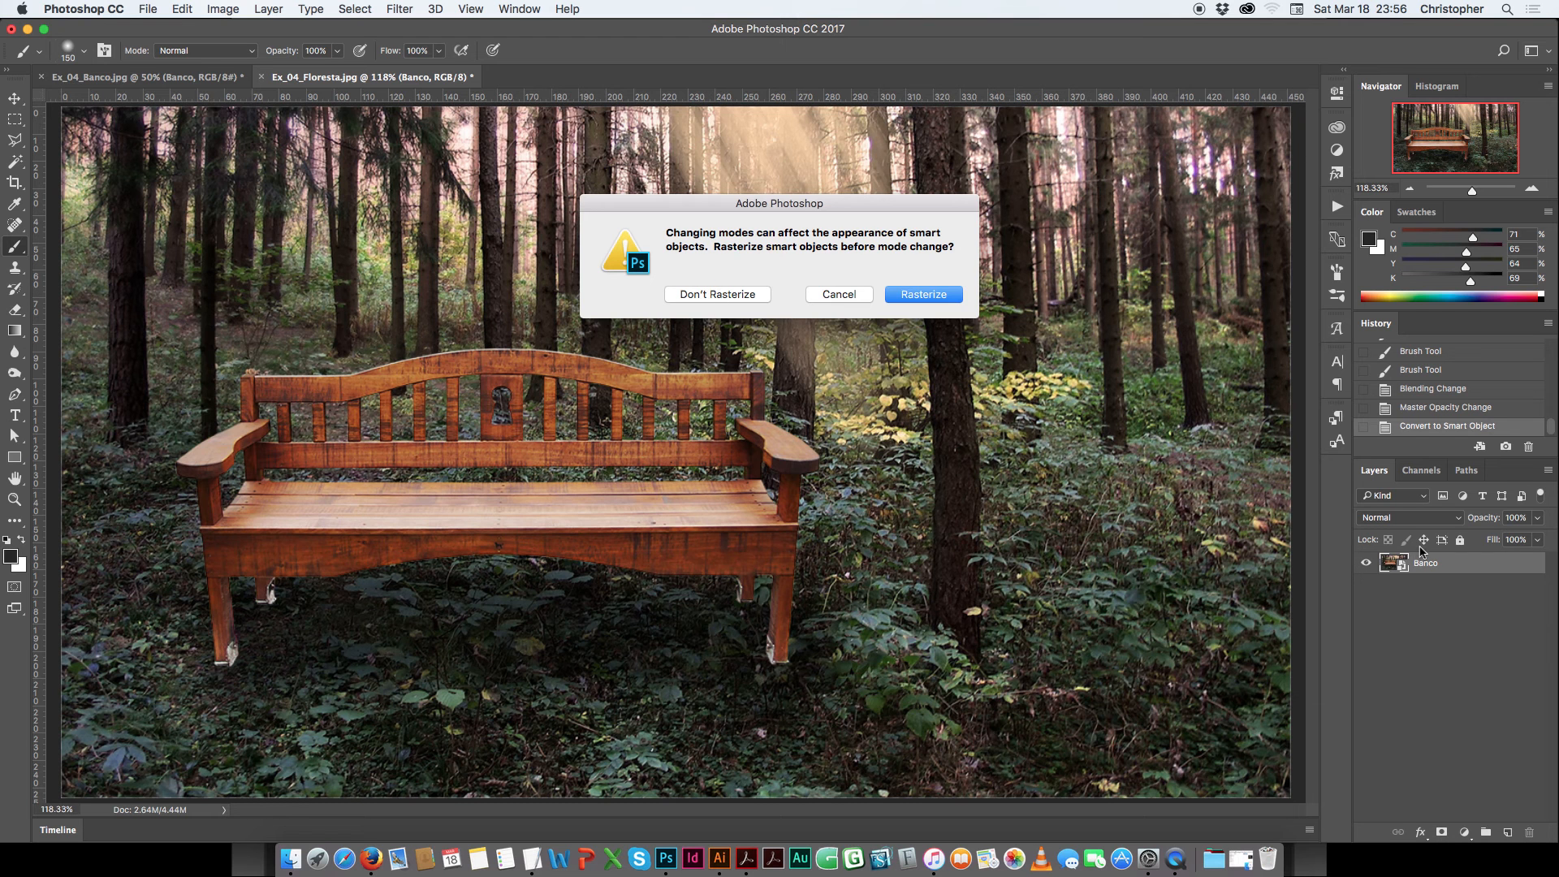
{"action": "left_click", "coordinate": [700, 297]}
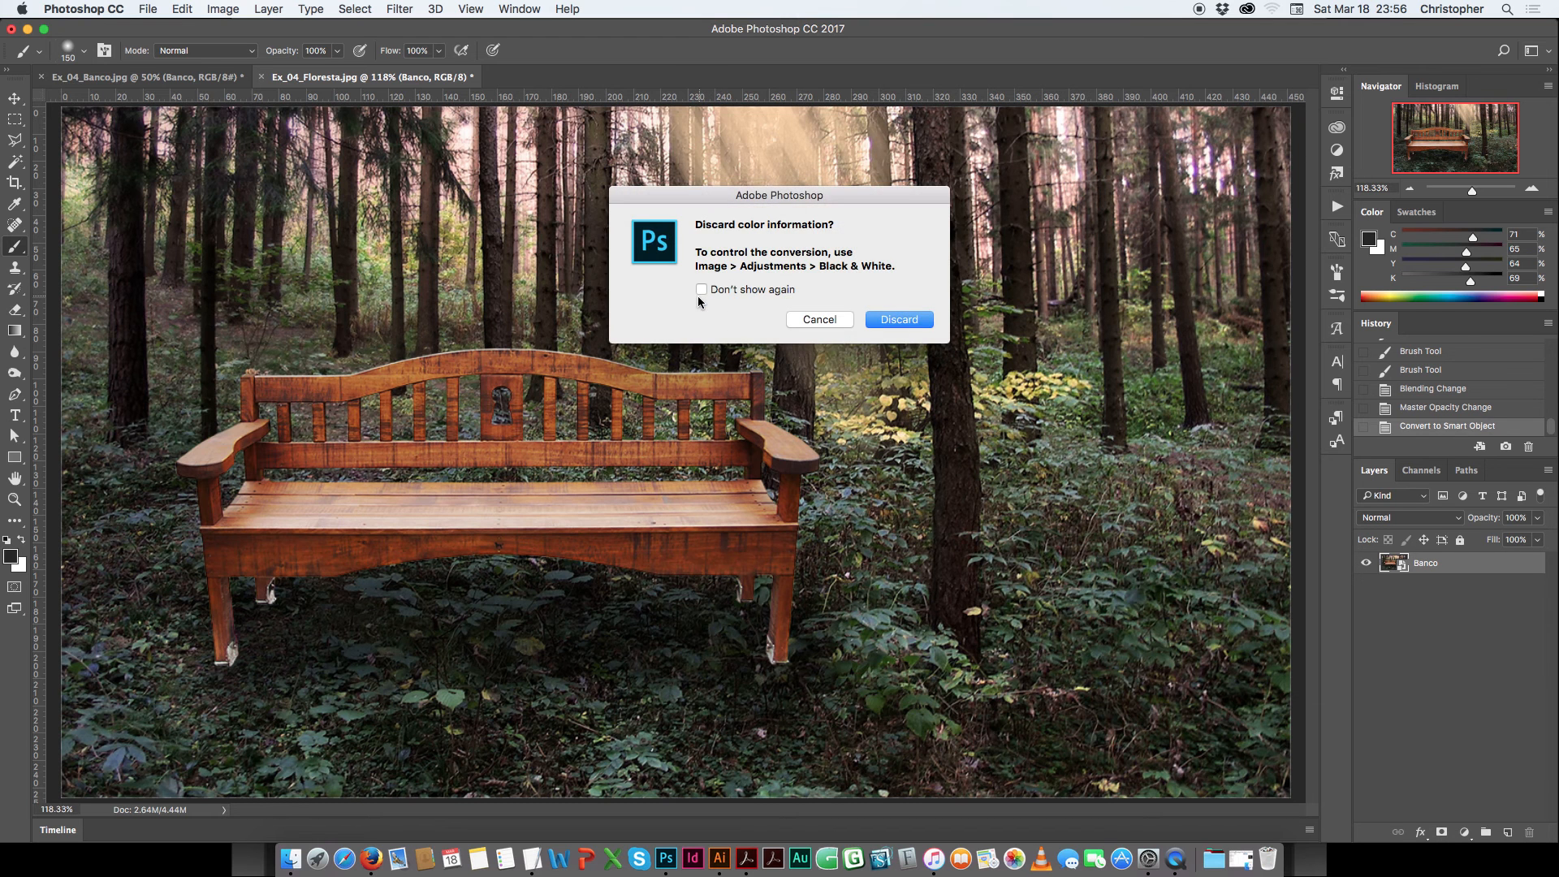
{"action": "left_click", "coordinate": [904, 320]}
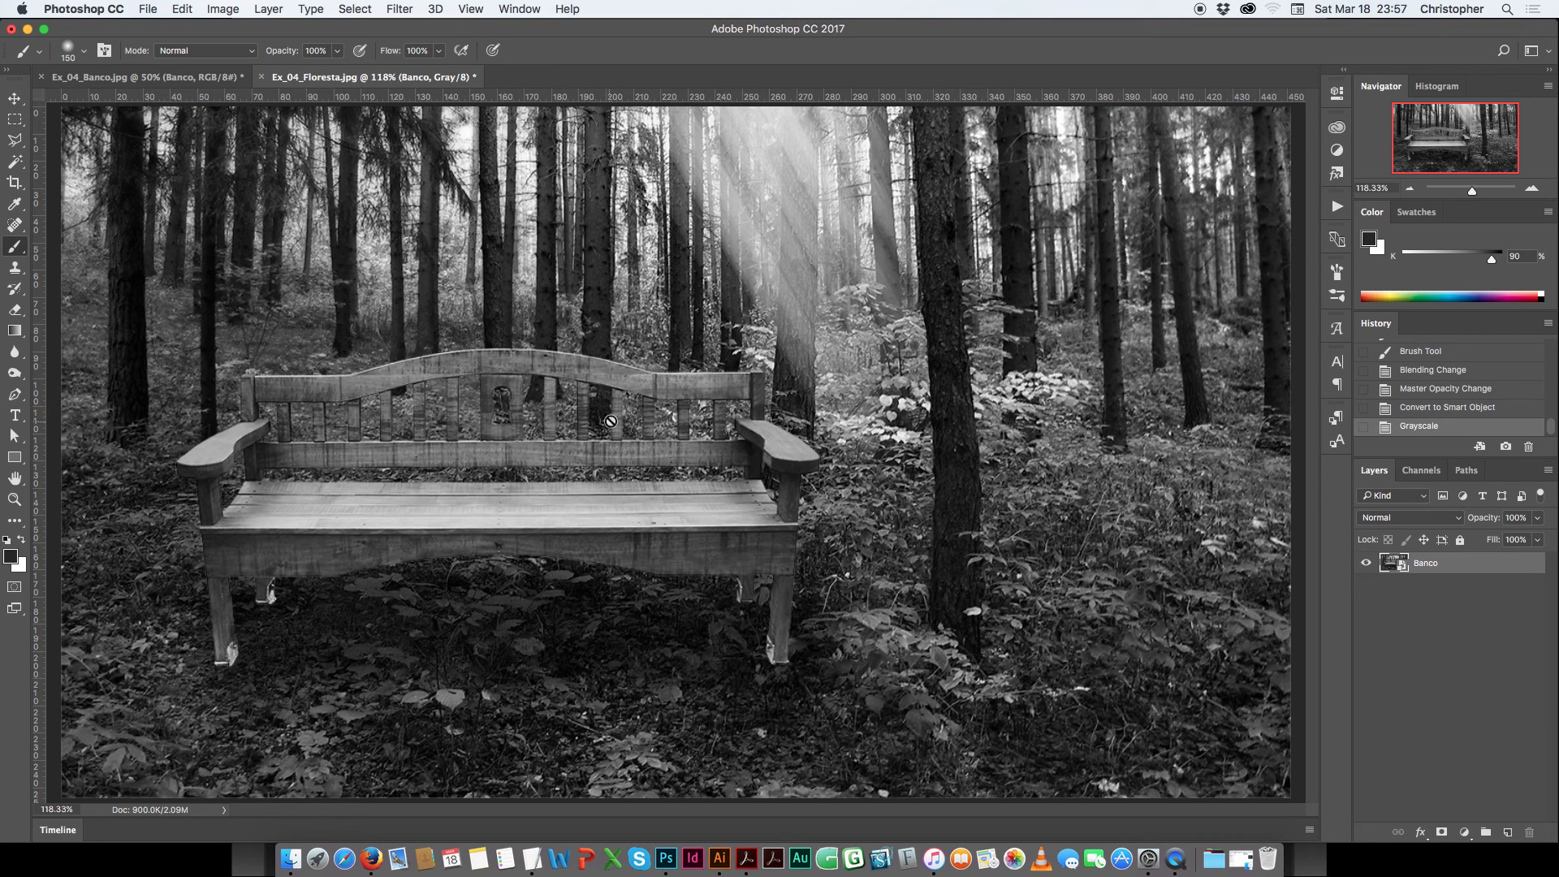
Start a Duotone mode conversion of the grayscale image and set its type to Monotone.
{"action": "left_click", "coordinate": [224, 9]}
{"action": "mouse_move", "coordinate": [227, 35]}
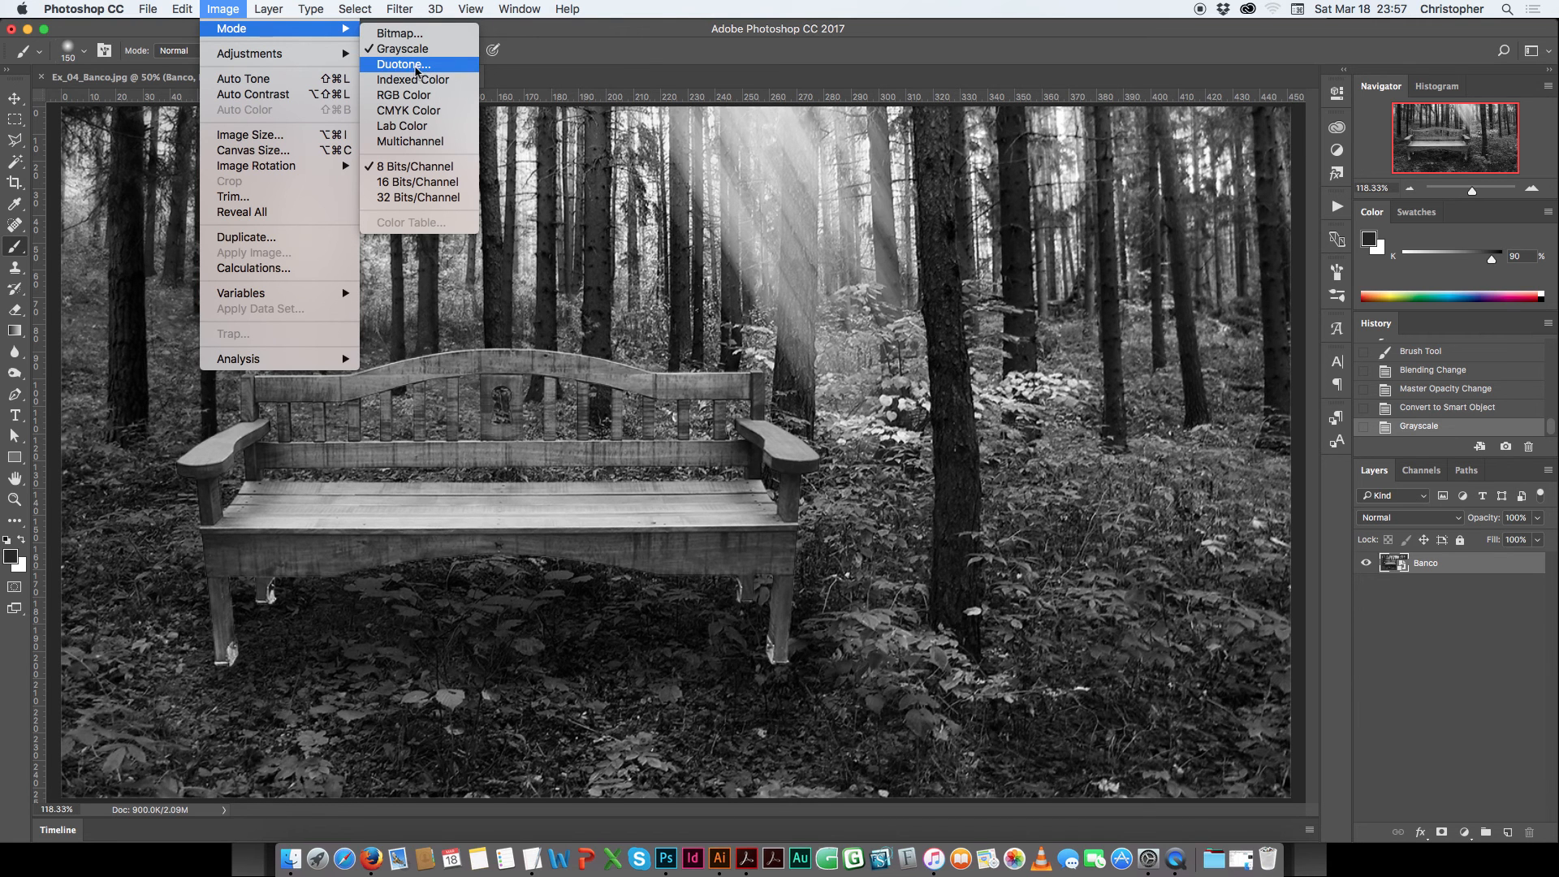
{"action": "left_click", "coordinate": [414, 65]}
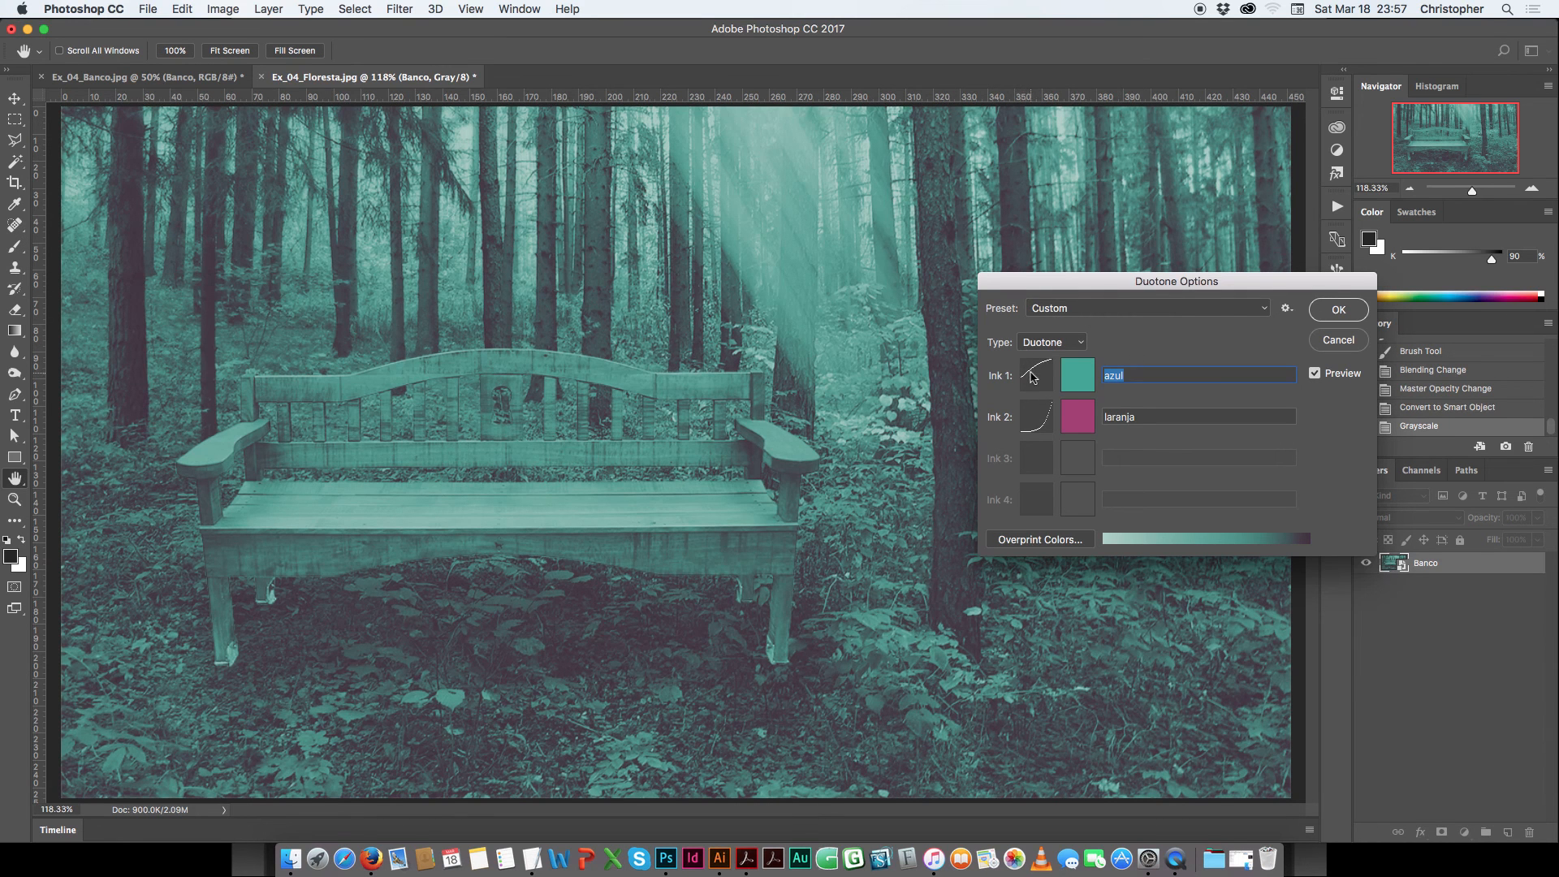
{"action": "left_click", "coordinate": [1069, 349]}
{"action": "left_click", "coordinate": [1067, 327]}
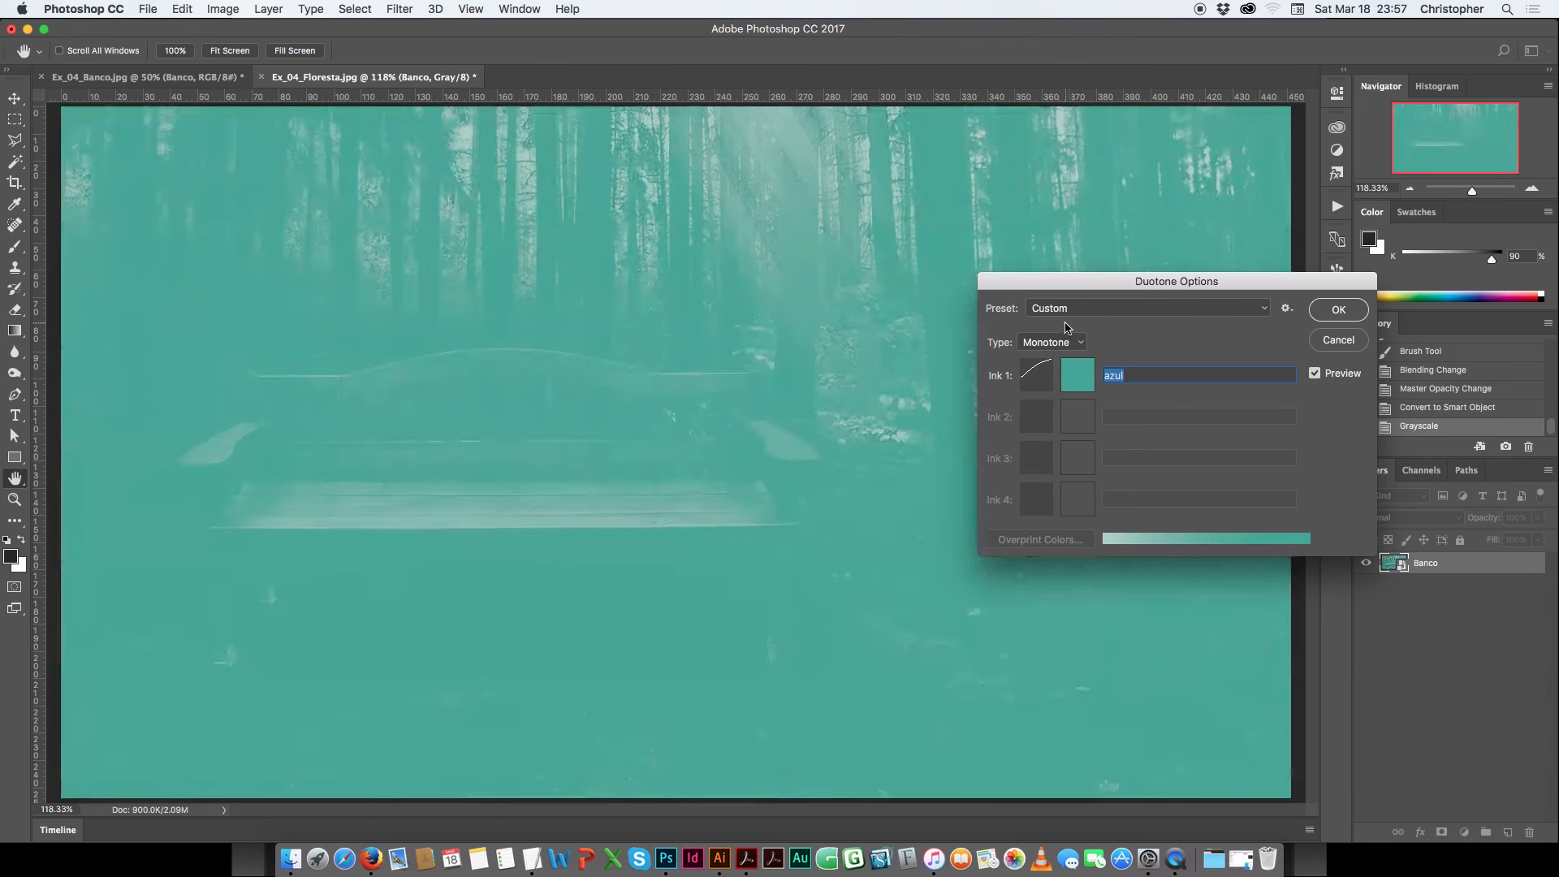
Try the Duotone, Tritone and Quadtone types in turn, and settle on Duotone with two inks.
{"action": "left_click", "coordinate": [1058, 347]}
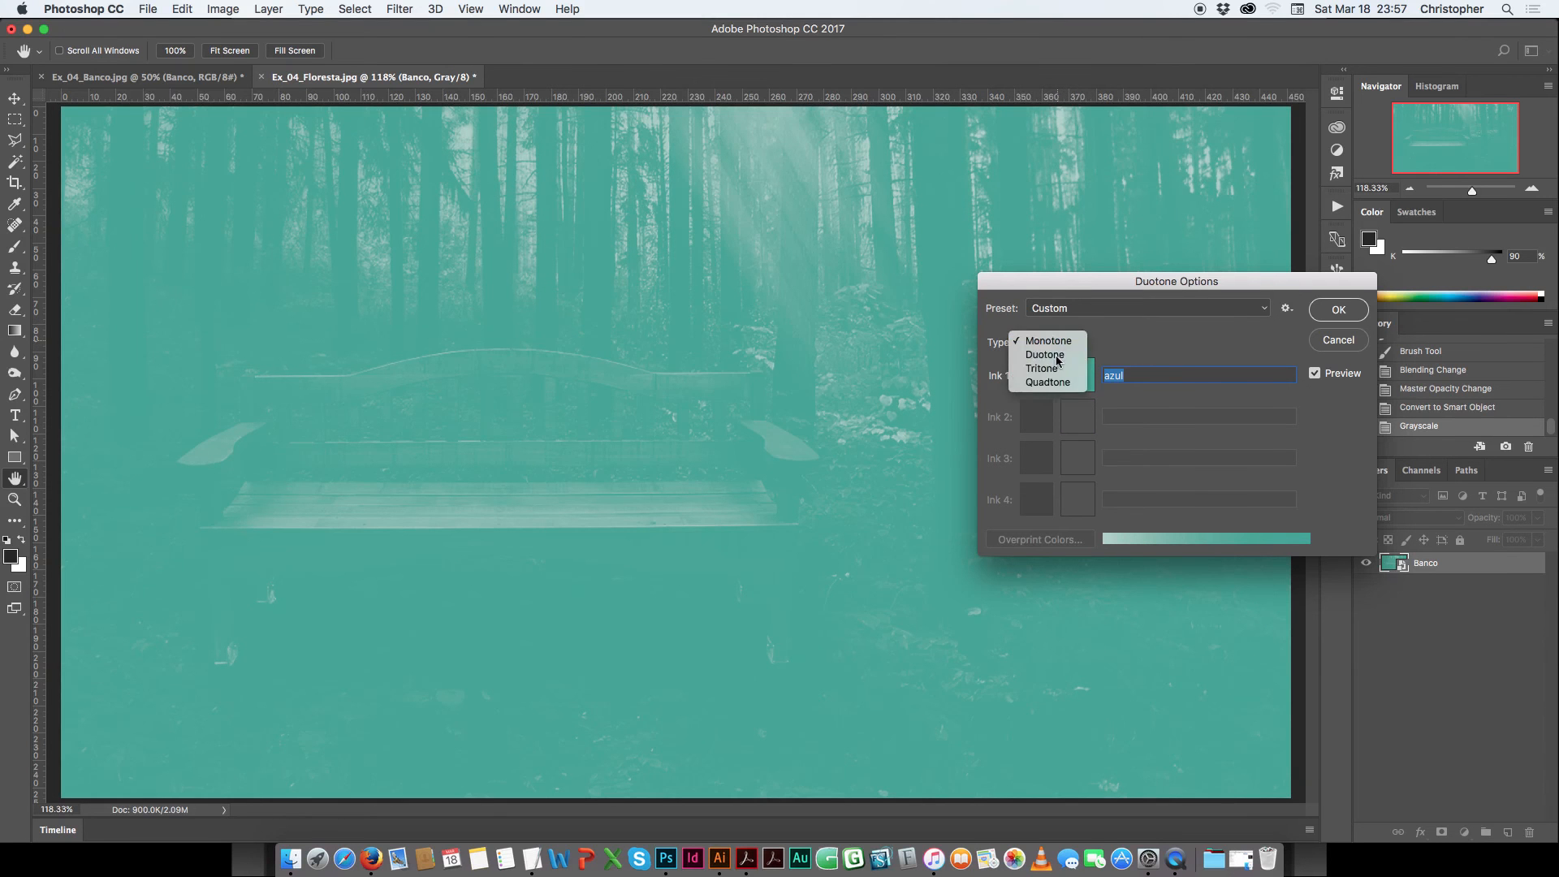
{"action": "left_click", "coordinate": [1060, 357]}
{"action": "left_click", "coordinate": [1067, 348]}
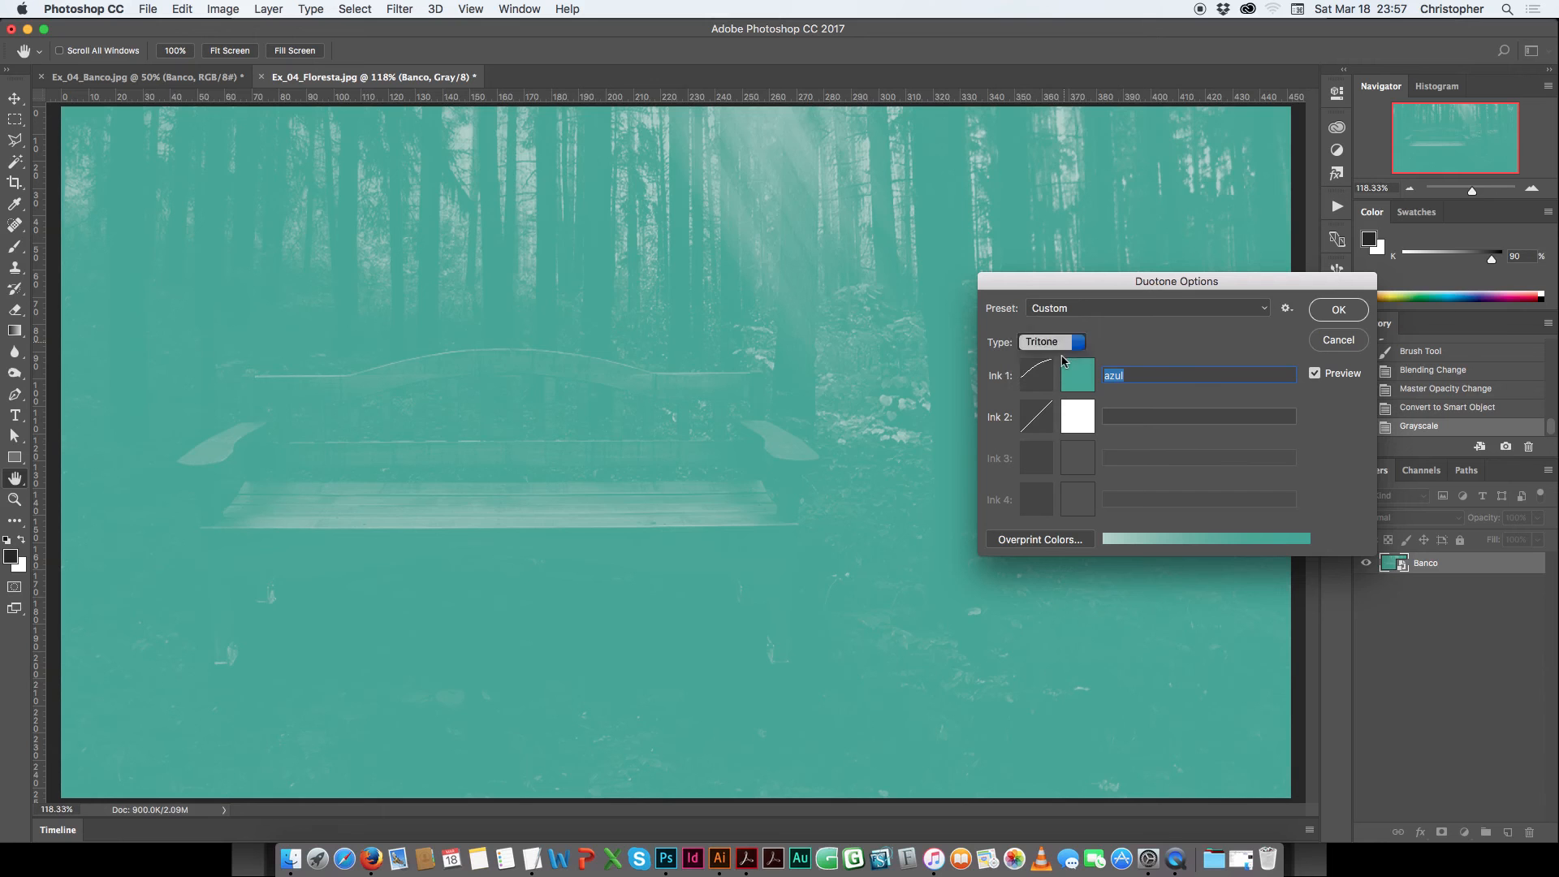
{"action": "left_click", "coordinate": [1064, 356]}
{"action": "left_click", "coordinate": [1064, 348]}
{"action": "left_click", "coordinate": [1061, 355]}
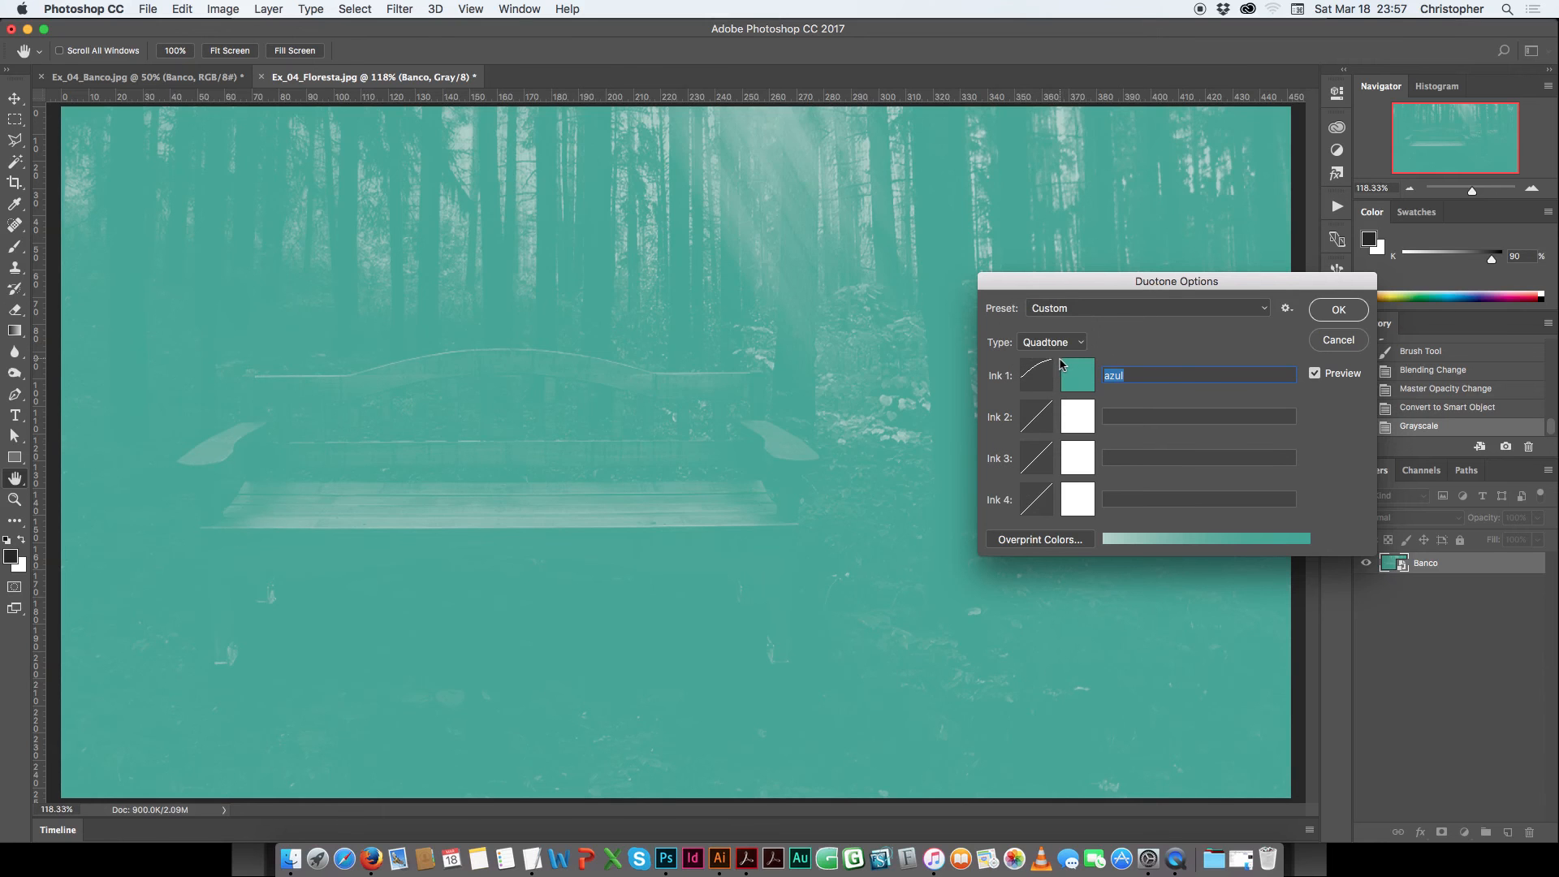
{"action": "left_click", "coordinate": [1067, 347]}
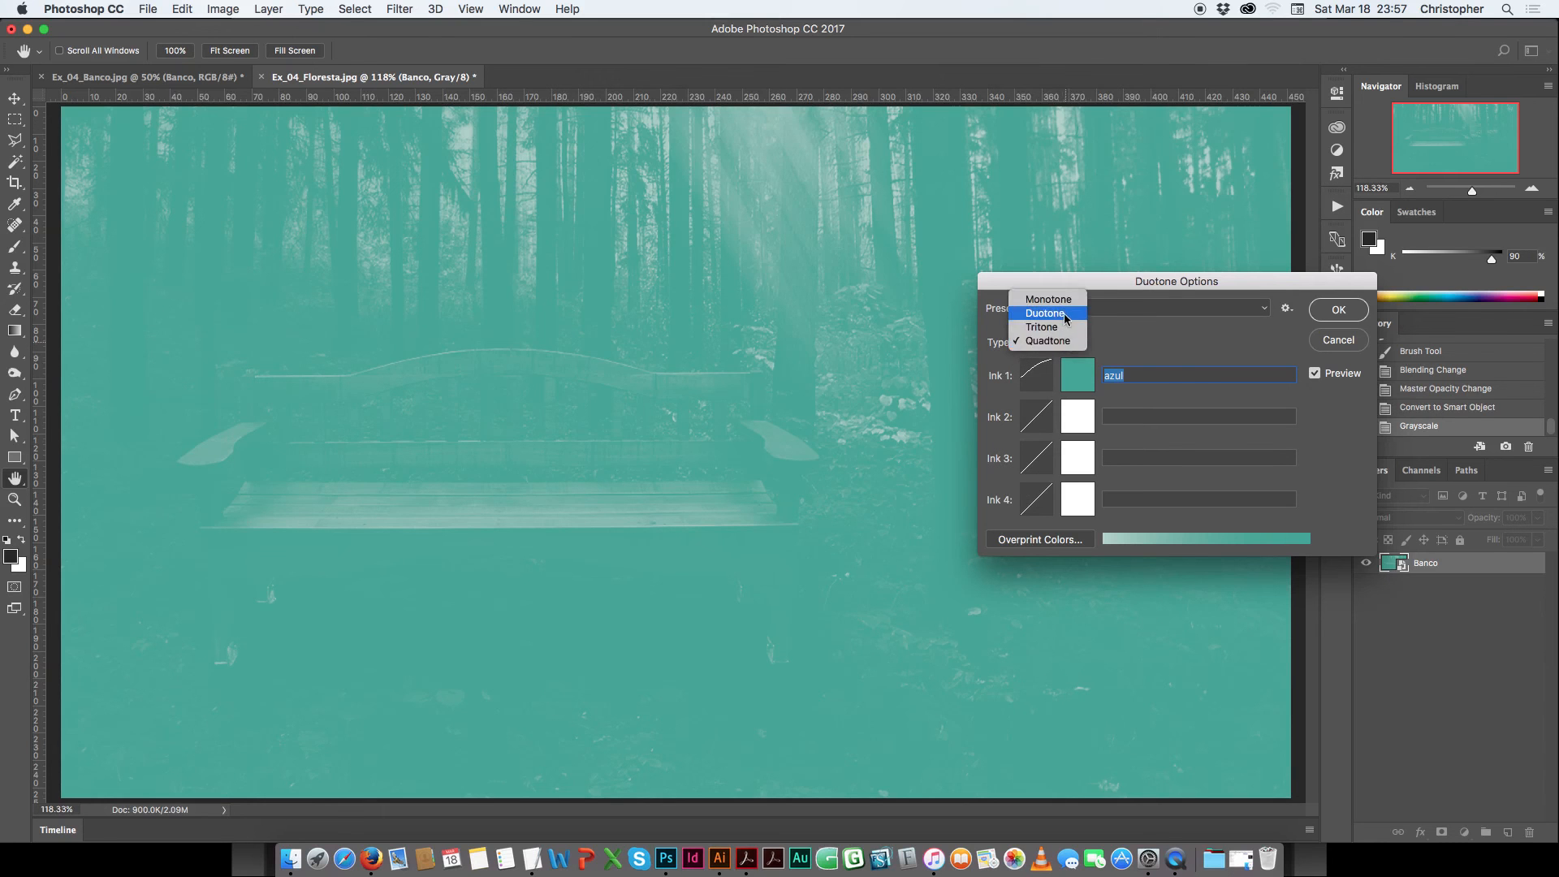
{"action": "left_click", "coordinate": [1062, 319]}
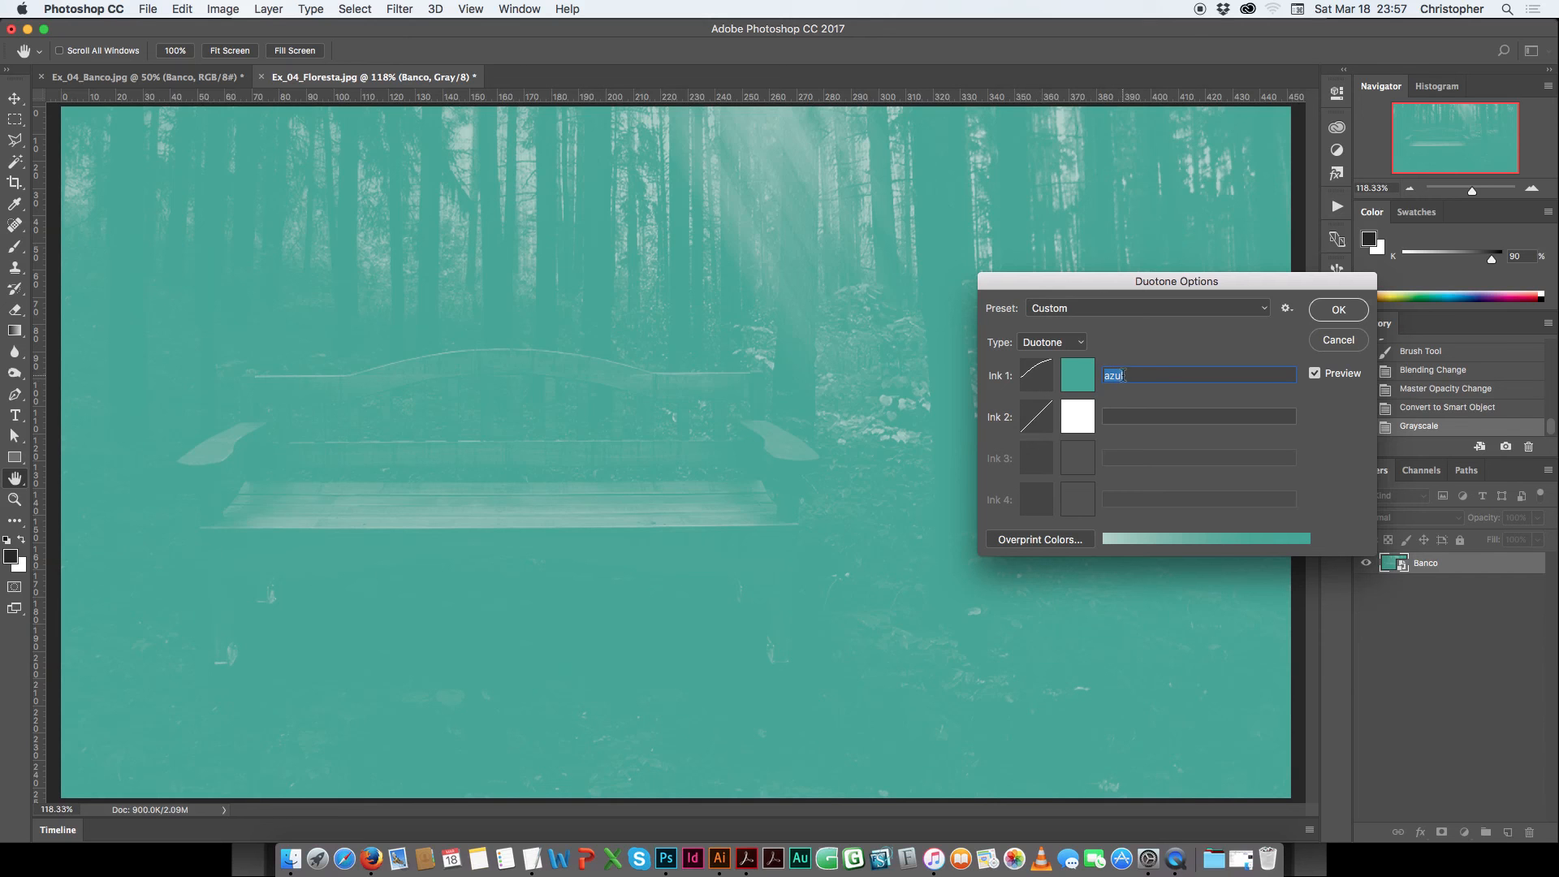
Name Ink 1 "verde azulado" and straighten its curve by setting the 0 point to 0% and removing the midpoint.
{"action": "type", "text": "verde"}
{"action": "left_click", "coordinate": [1044, 379]}
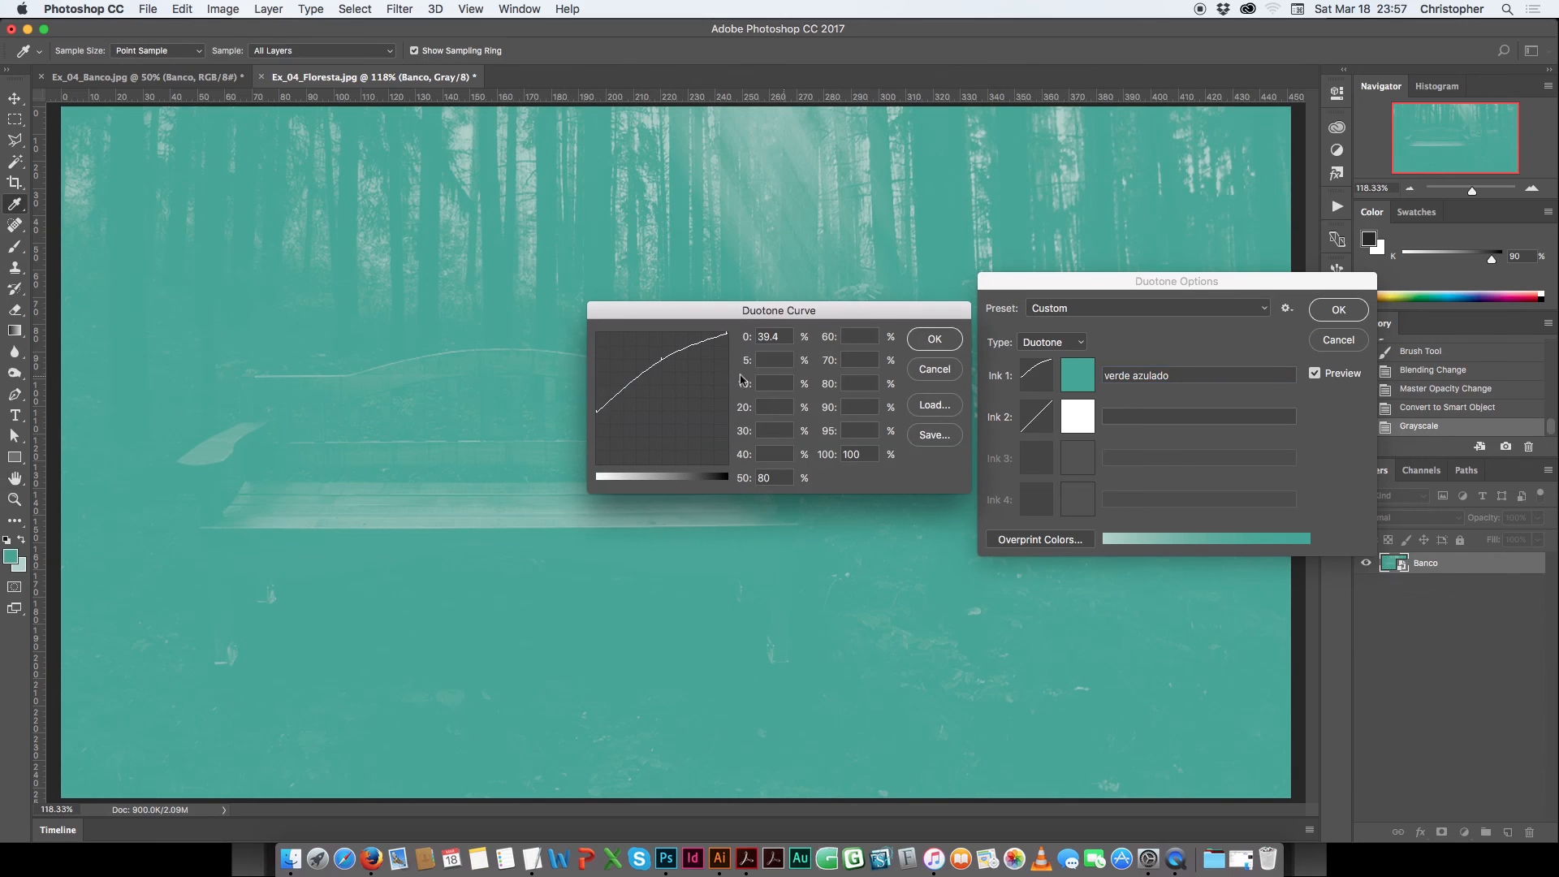
{"action": "left_click_drag", "start_coordinate": [601, 412], "coordinate": [601, 497]}
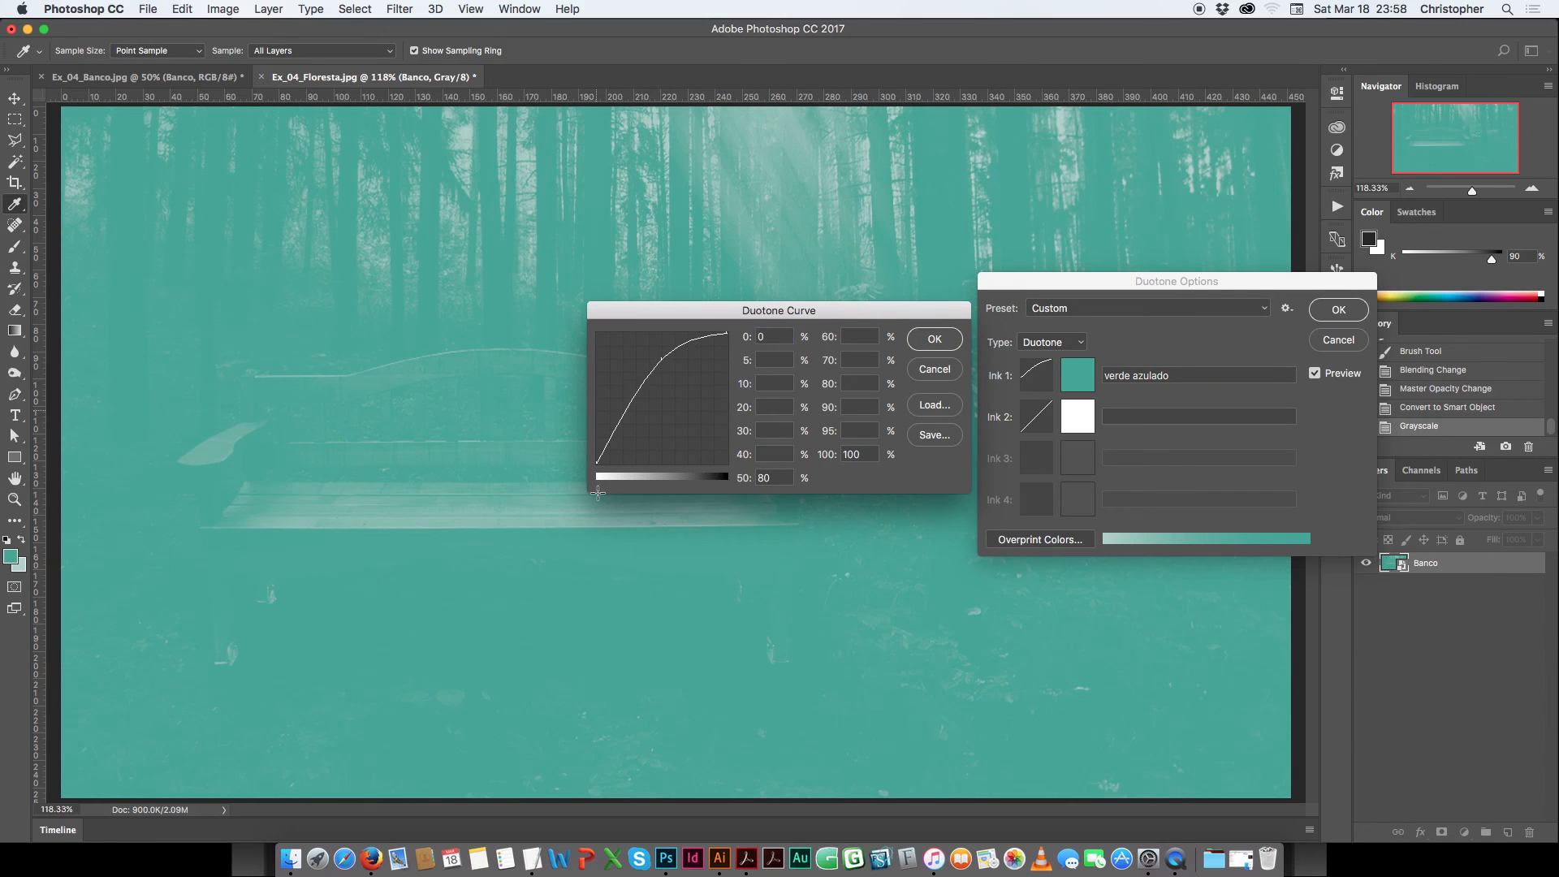
{"action": "left_click_drag", "start_coordinate": [661, 357], "coordinate": [661, 289]}
{"action": "left_click", "coordinate": [934, 338]}
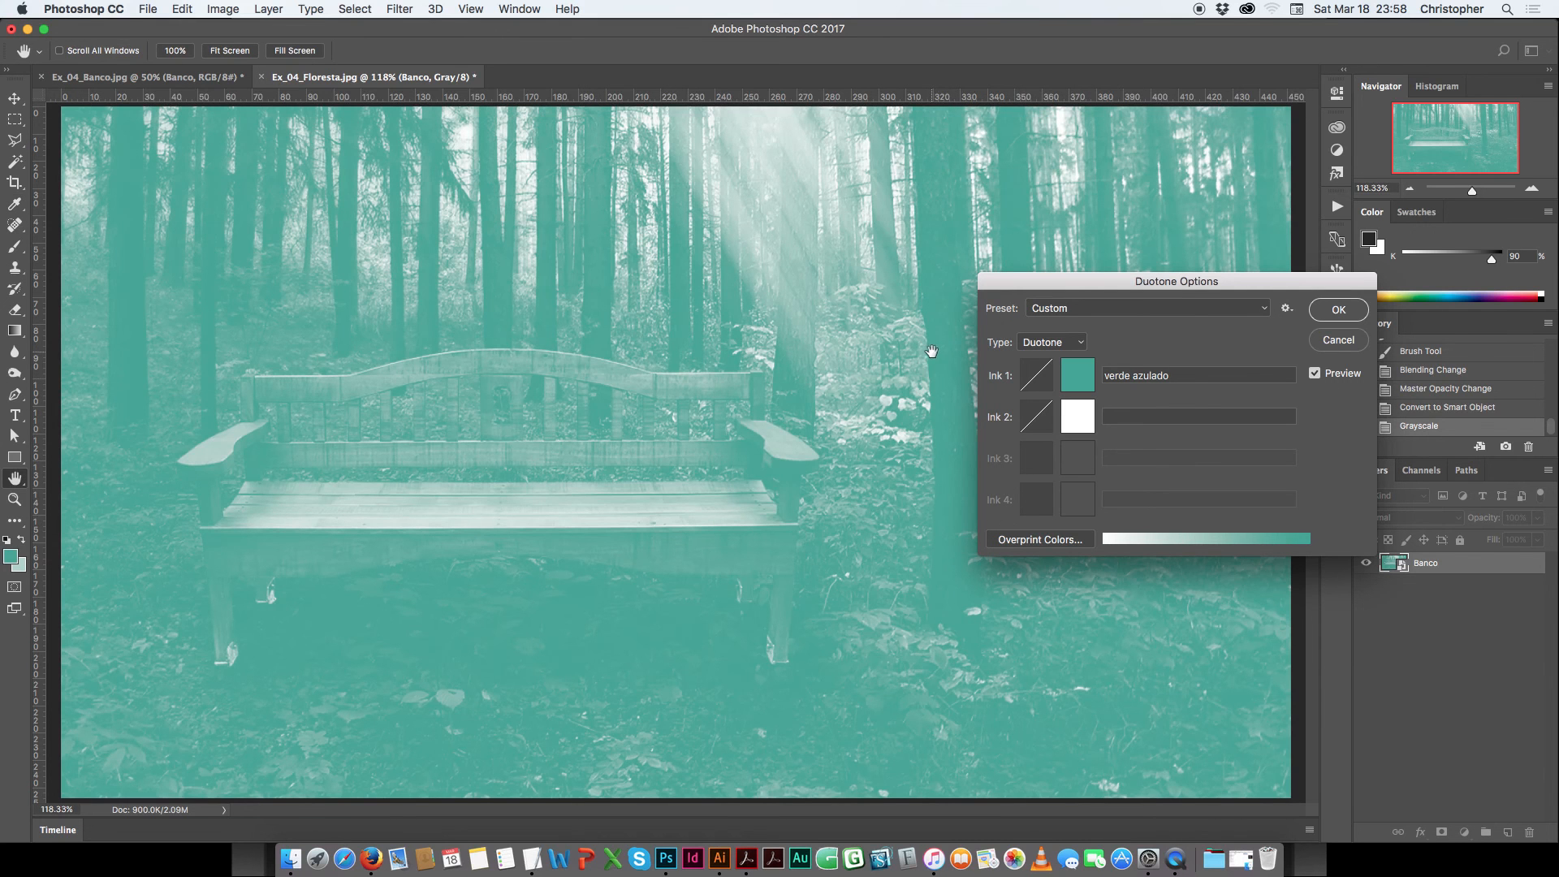
Set the Ink 2 color to purple #9447e3 and name it "roxo".
{"action": "left_click", "coordinate": [1081, 416]}
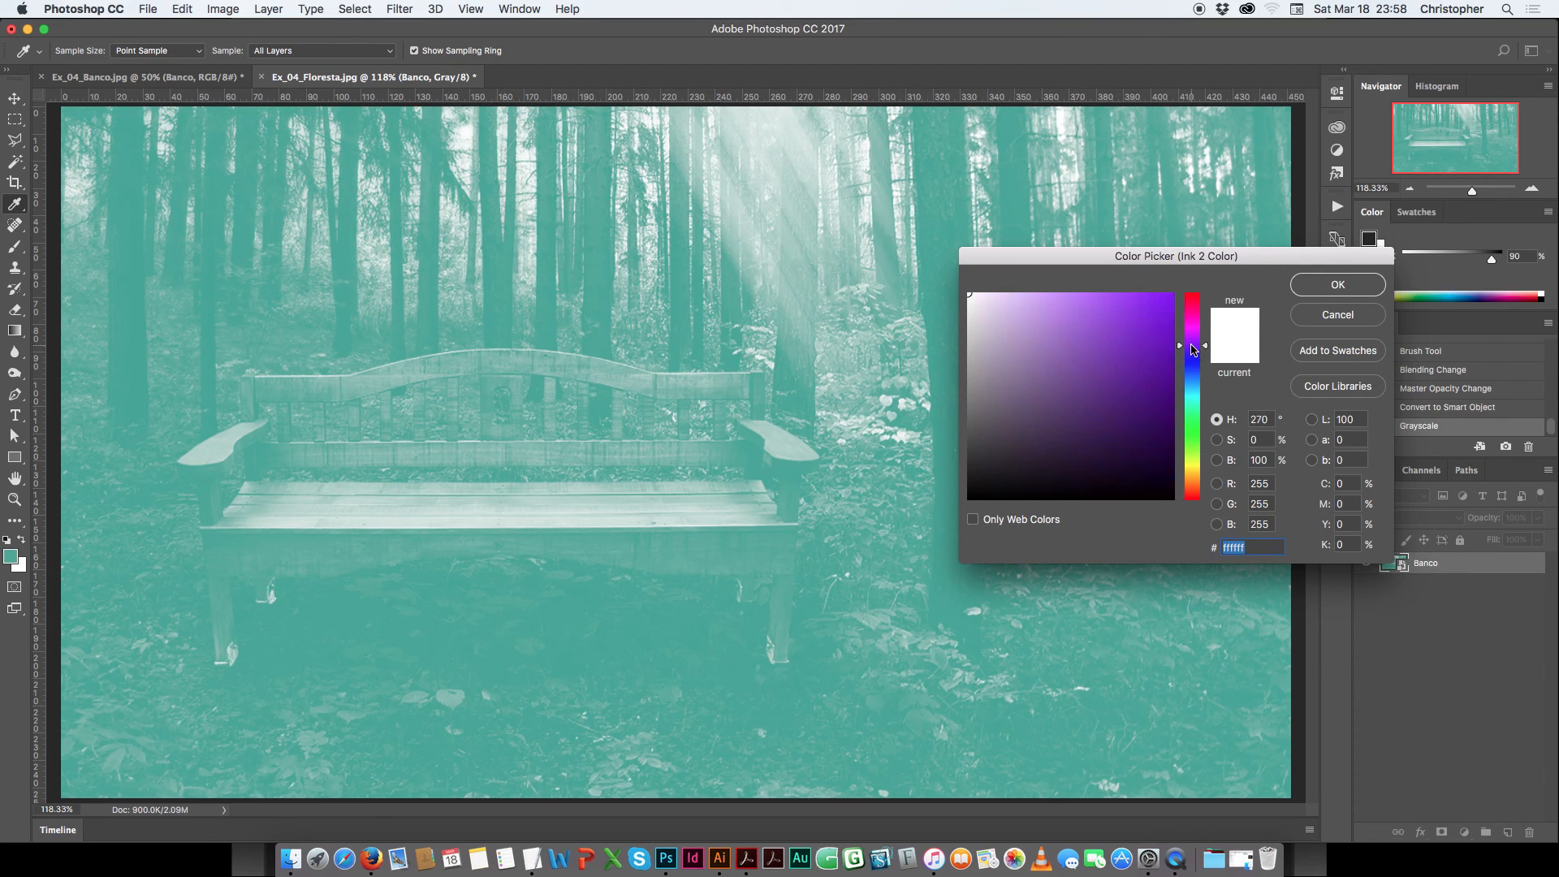
{"action": "mouse_move", "coordinate": [1119, 322]}
{"action": "left_mouse_down"}
{"action": "mouse_move", "coordinate": [1121, 300]}
{"action": "mouse_move", "coordinate": [1136, 316]}
{"action": "mouse_move", "coordinate": [1109, 315]}
{"action": "left_mouse_up"}
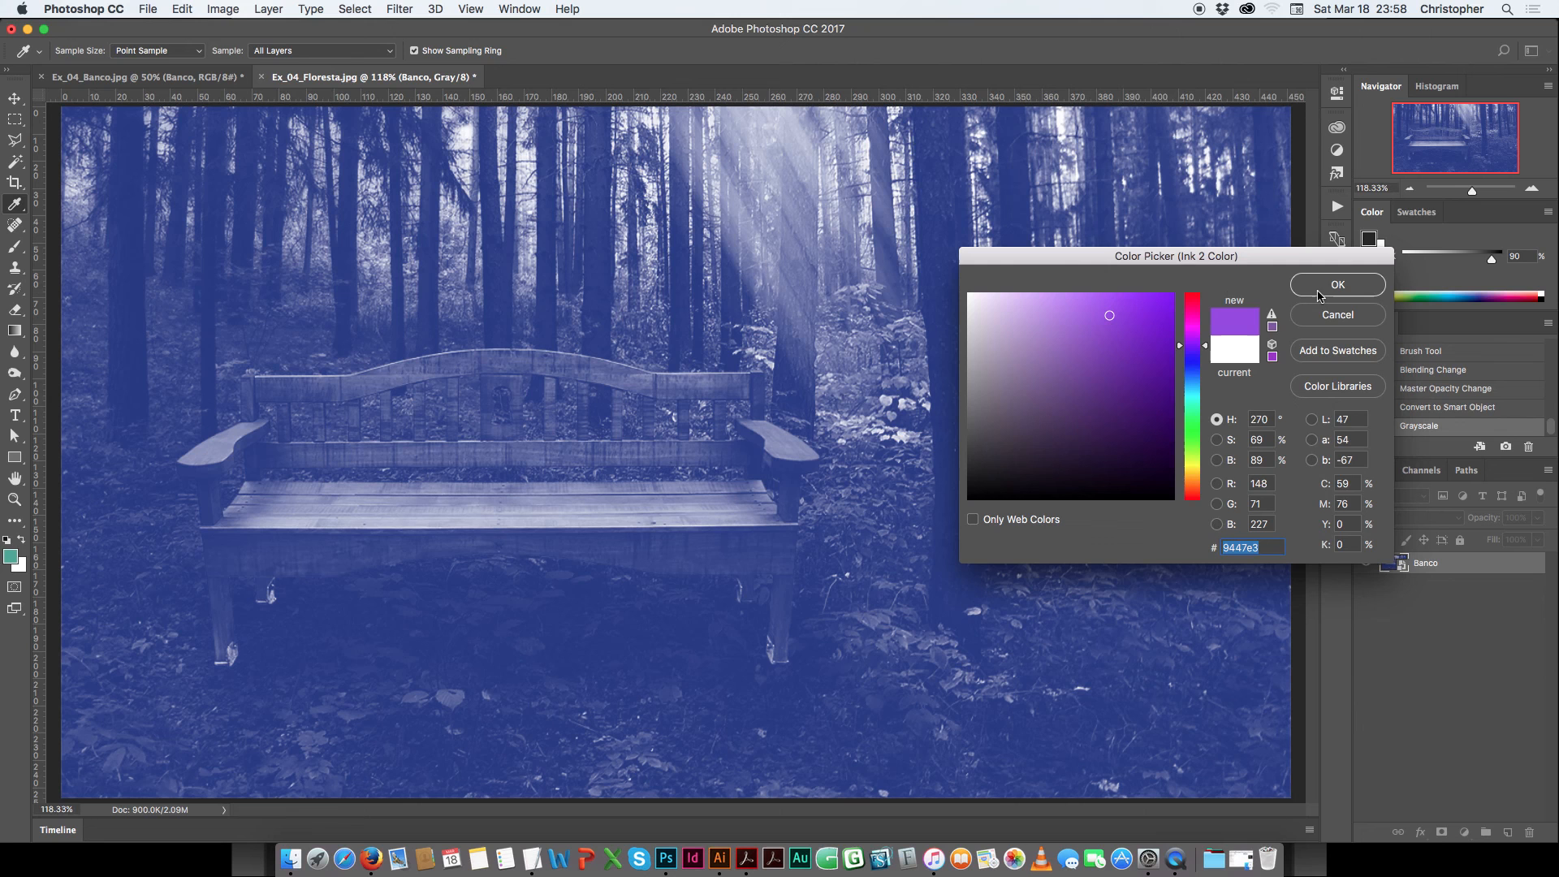
{"action": "left_click", "coordinate": [1325, 287]}
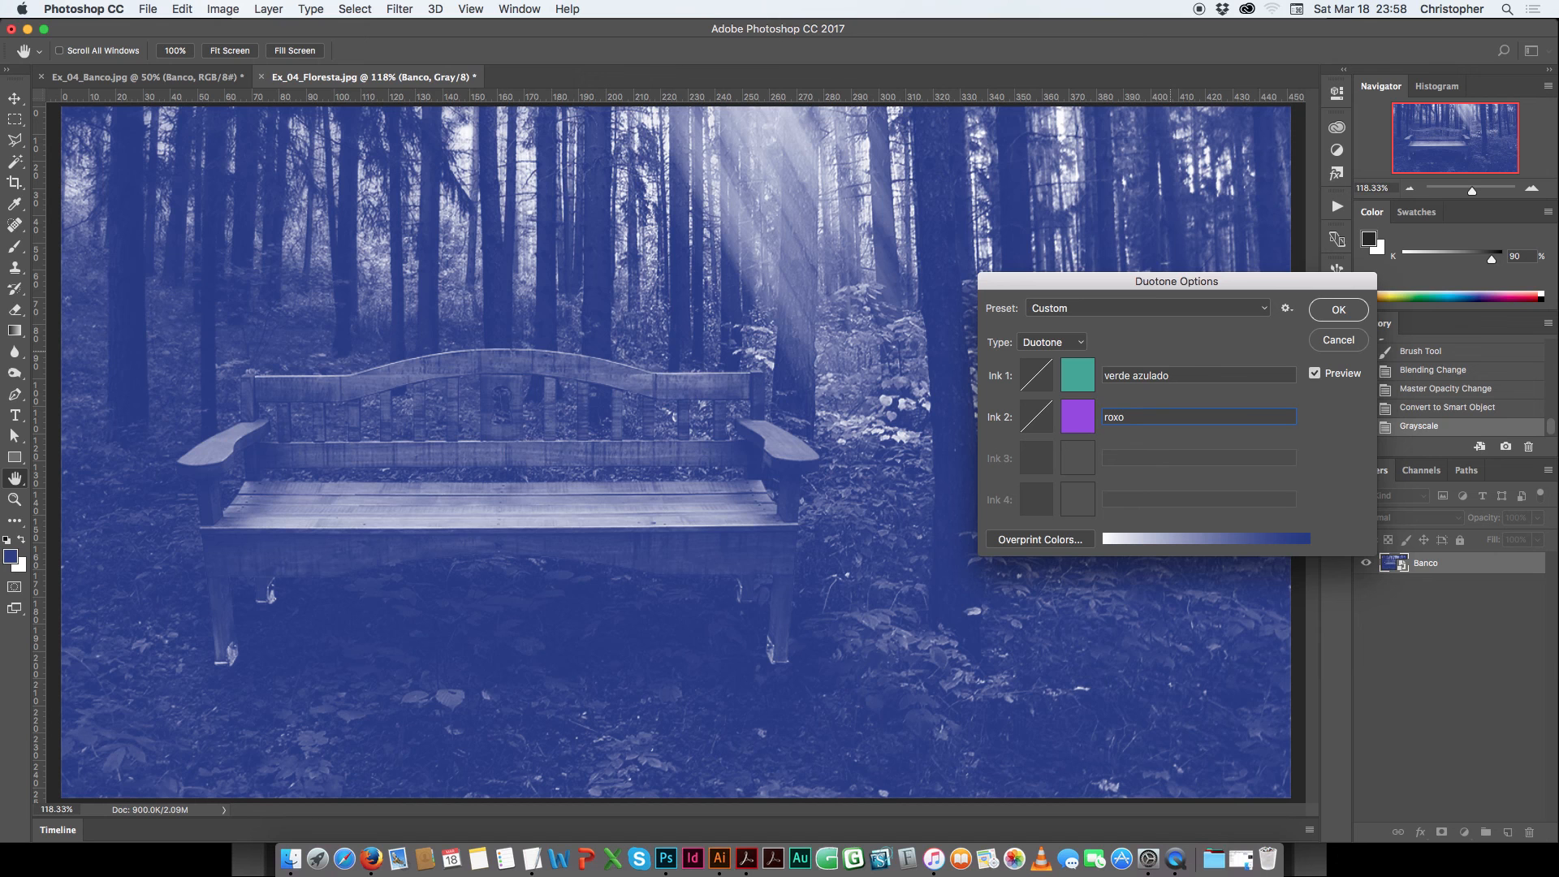
{"action": "key", "text": "shift+Tab"}
Reshape the Ink 1 duotone curve, setting its 0, 30, 50 and 70 points to about 48.8%, 86.9%, 81.3% and 94.4%.
{"action": "left_click", "coordinate": [1029, 382]}
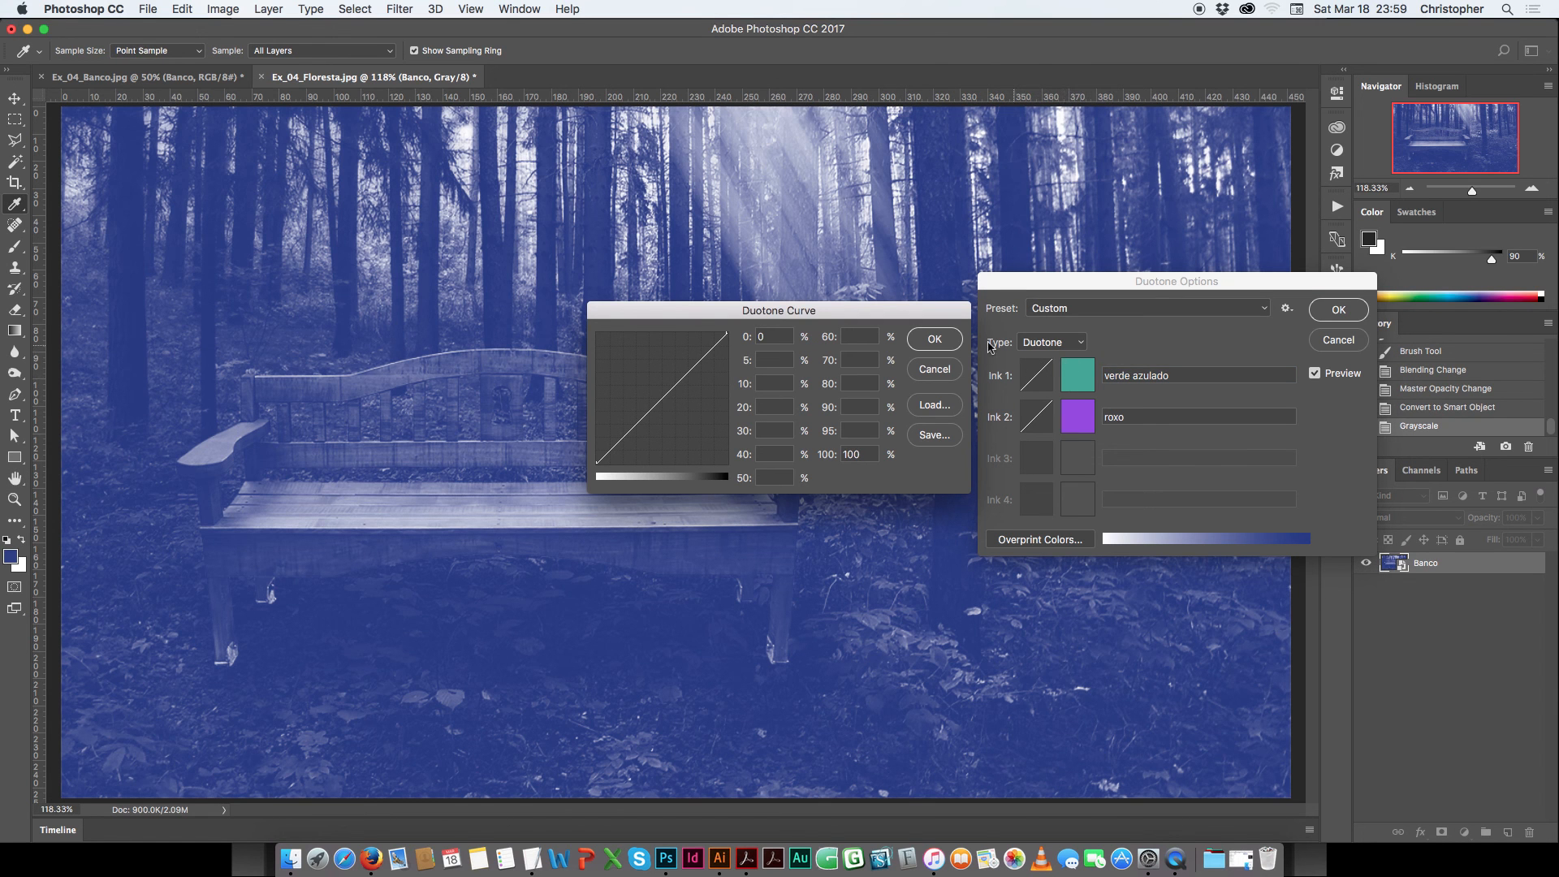
{"action": "left_click", "coordinate": [935, 338]}
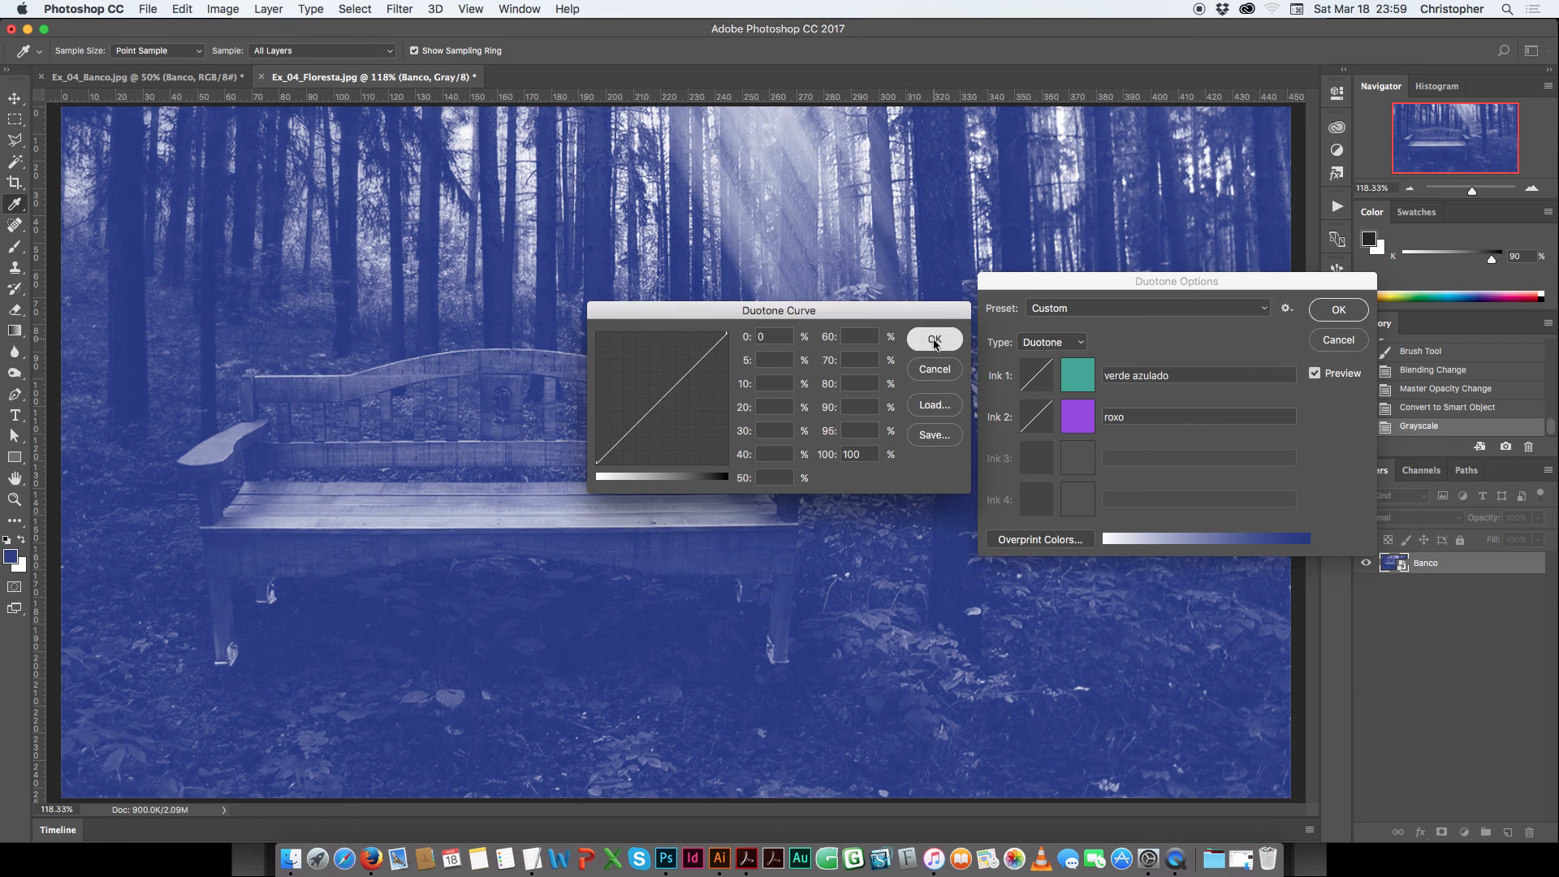
{"action": "left_click", "coordinate": [1038, 376]}
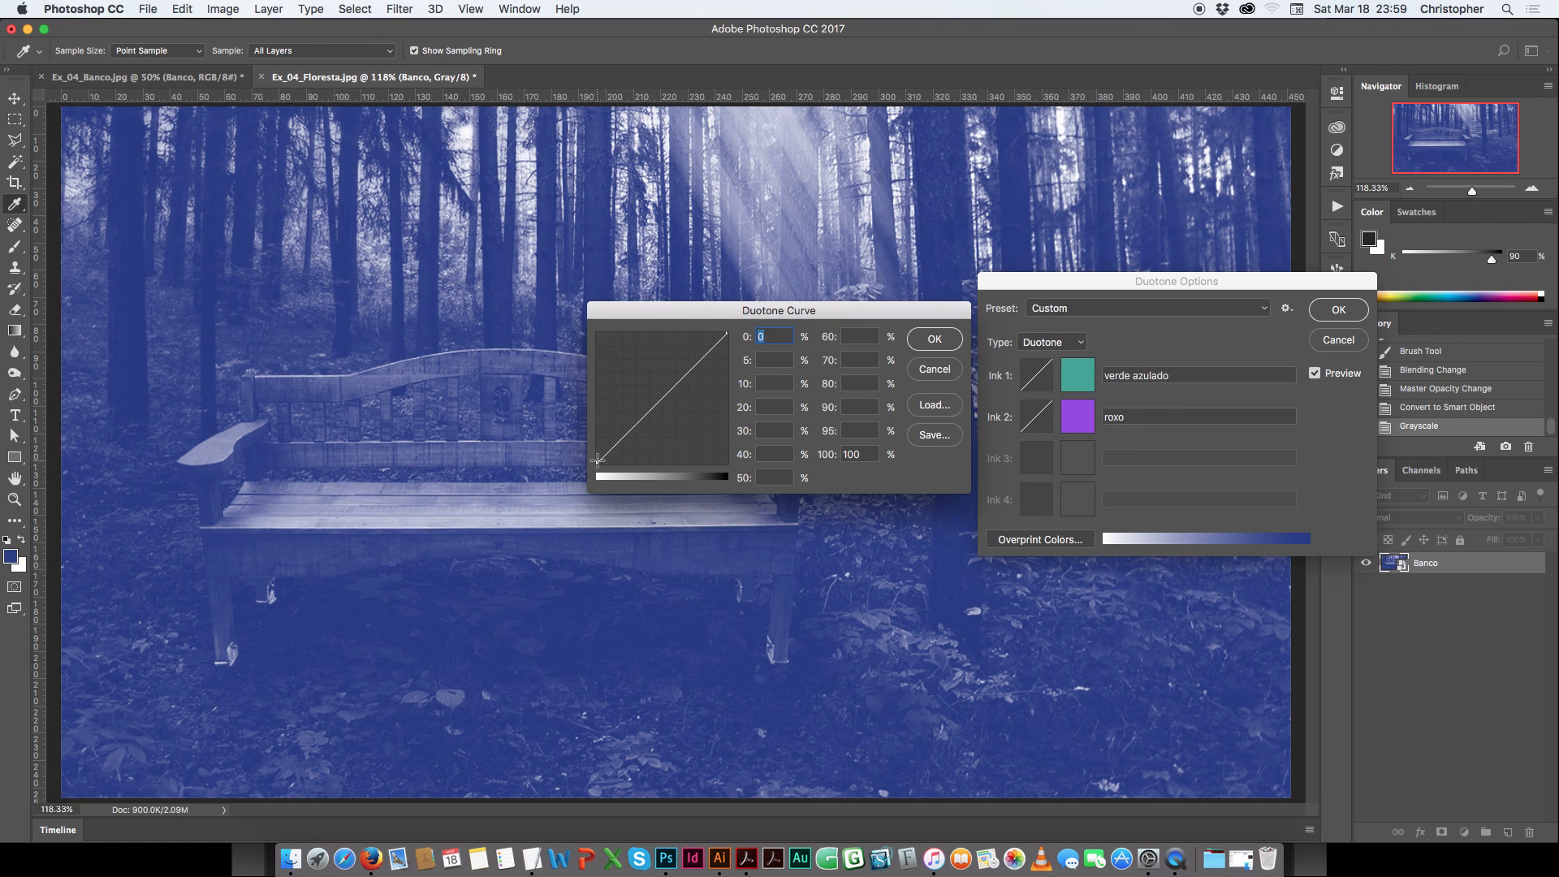
{"action": "left_click_drag", "start_coordinate": [597, 464], "coordinate": [663, 358]}
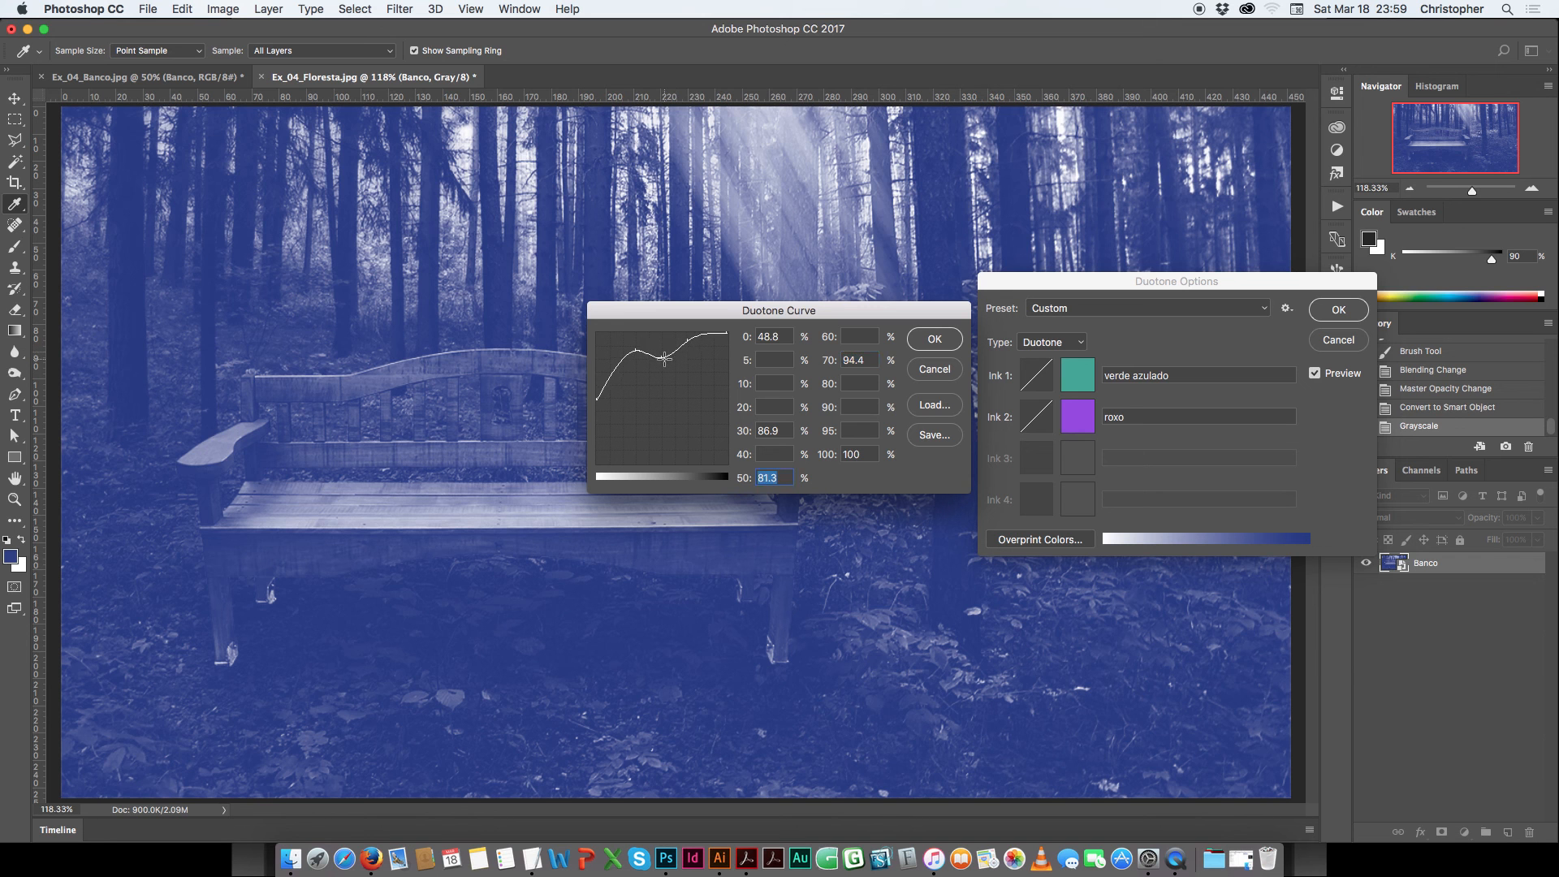
{"action": "left_click", "coordinate": [935, 338]}
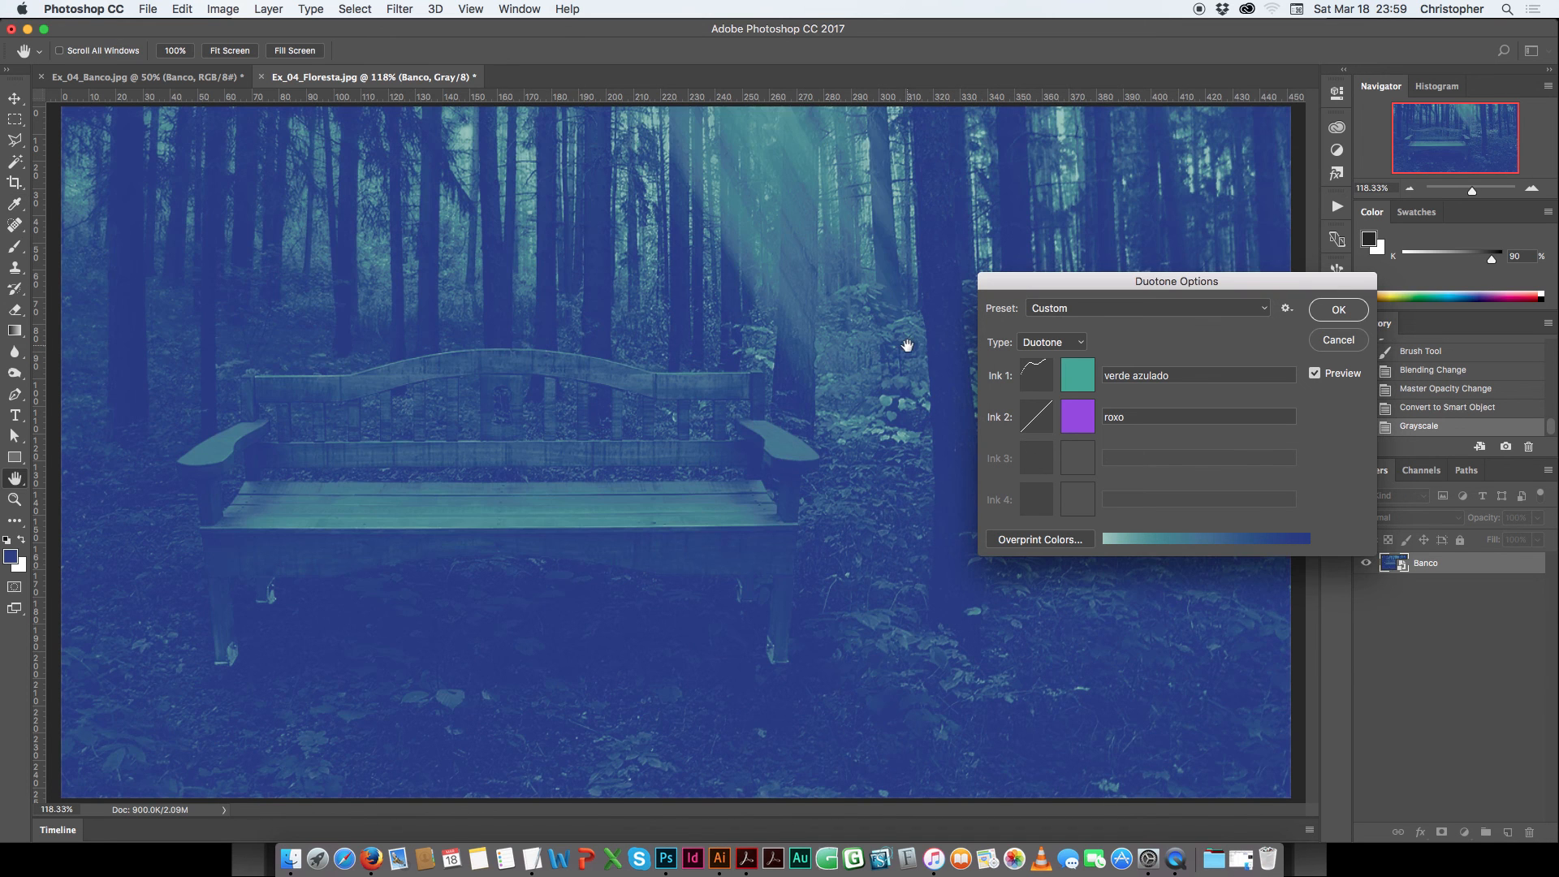
Bend the Ink 2 curve downward, with its 20, 50, 70 and 80 points at about 8.8%, 11.9%, 29.4% and 44.4%.
{"action": "left_click", "coordinate": [1037, 421]}
{"action": "left_click_drag", "start_coordinate": [688, 372], "coordinate": [712, 416]}
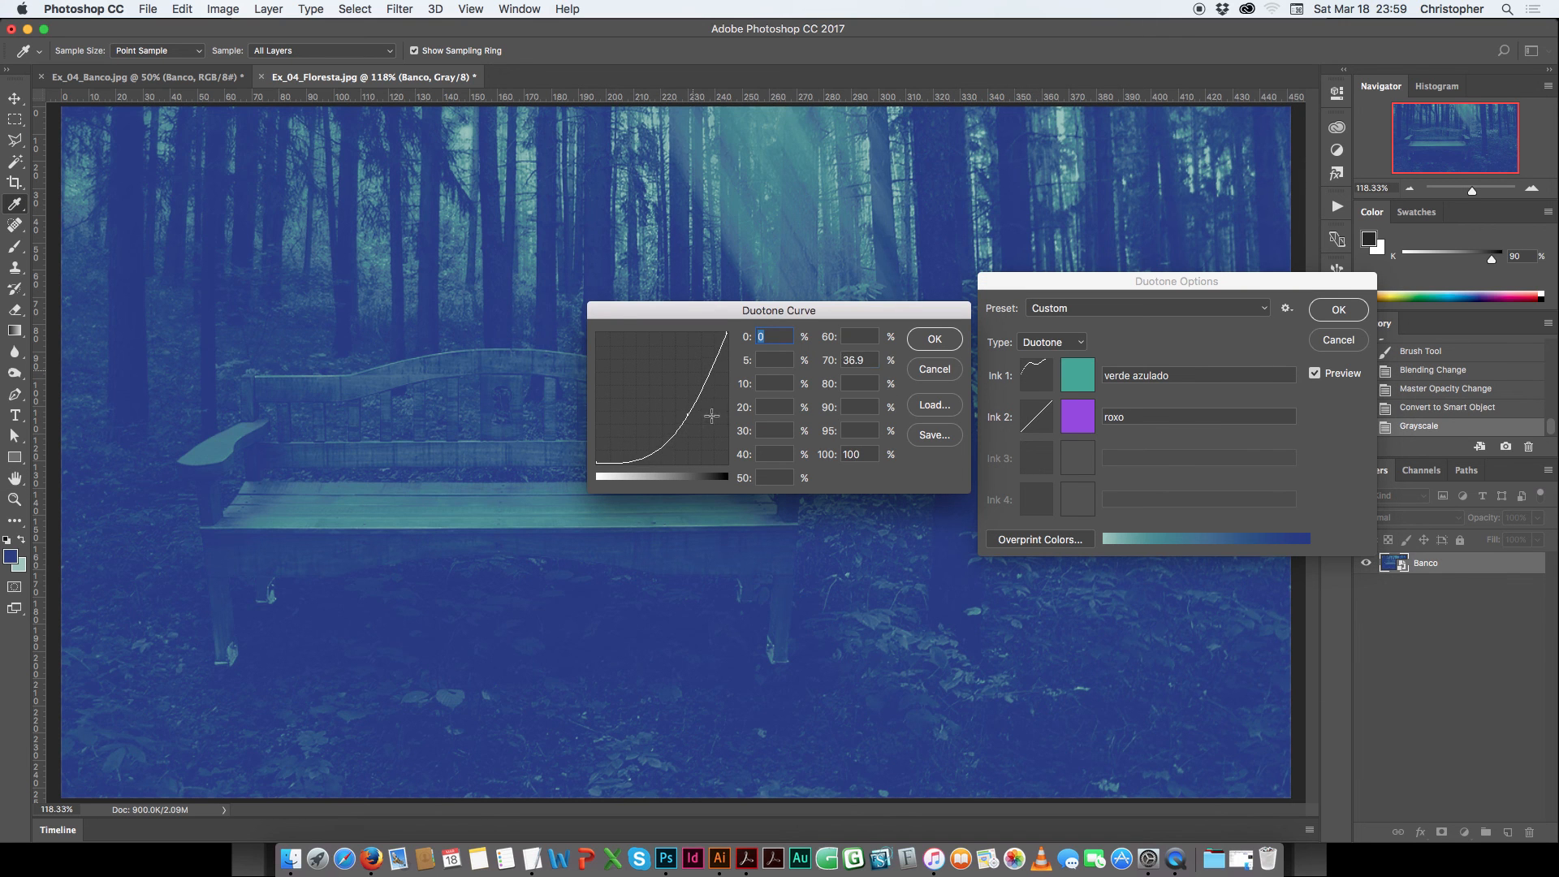
{"action": "left_click", "coordinate": [622, 461]}
{"action": "left_click_drag", "start_coordinate": [622, 461], "coordinate": [663, 447]}
{"action": "left_click_drag", "start_coordinate": [704, 390], "coordinate": [691, 425]}
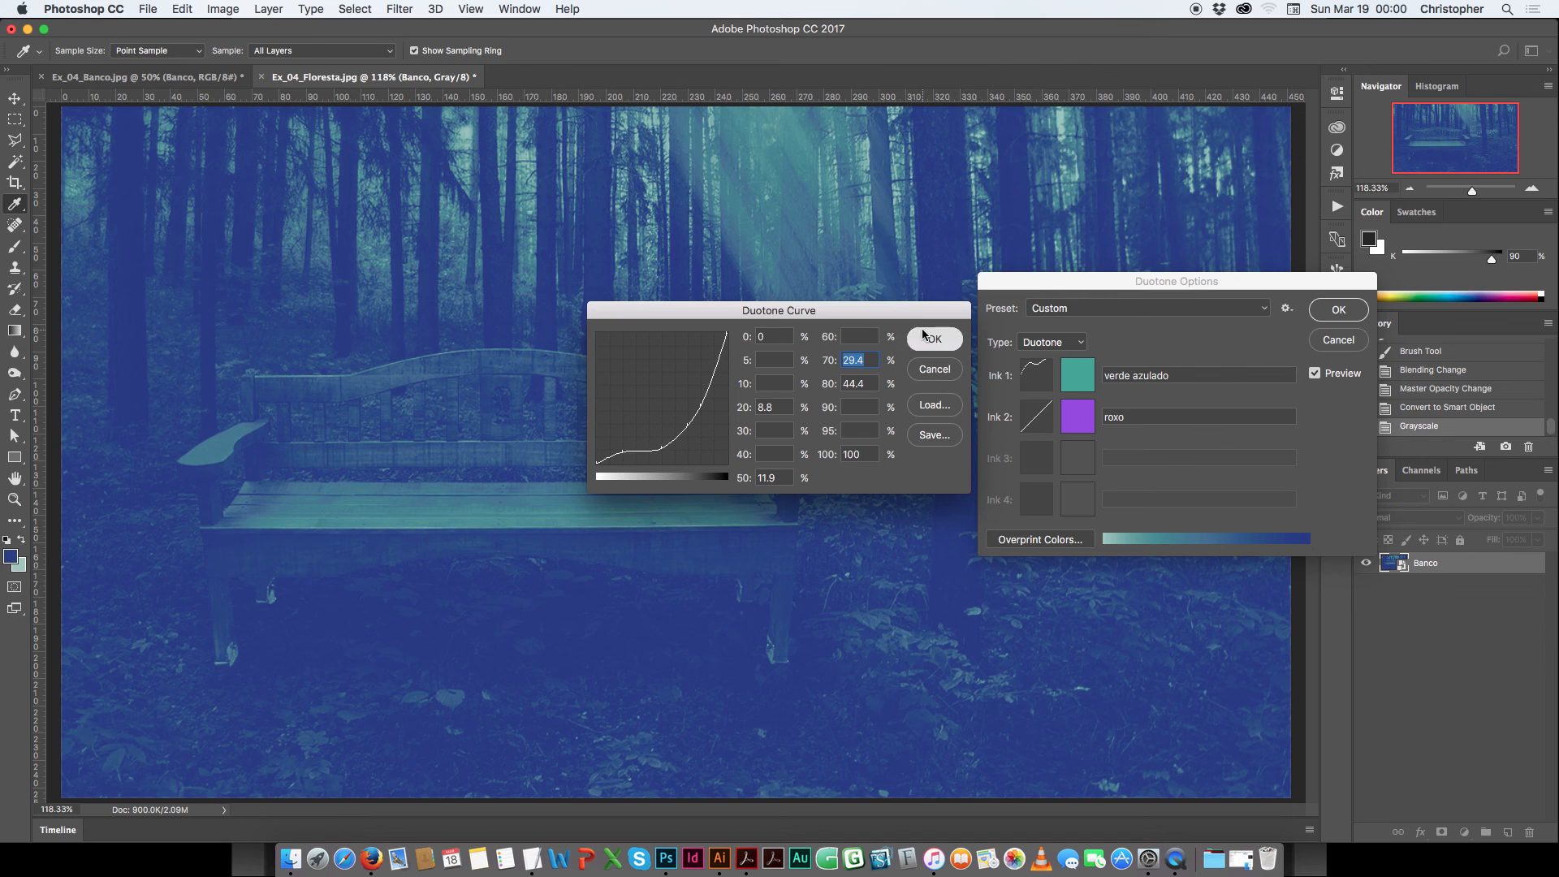
{"action": "left_click", "coordinate": [926, 339]}
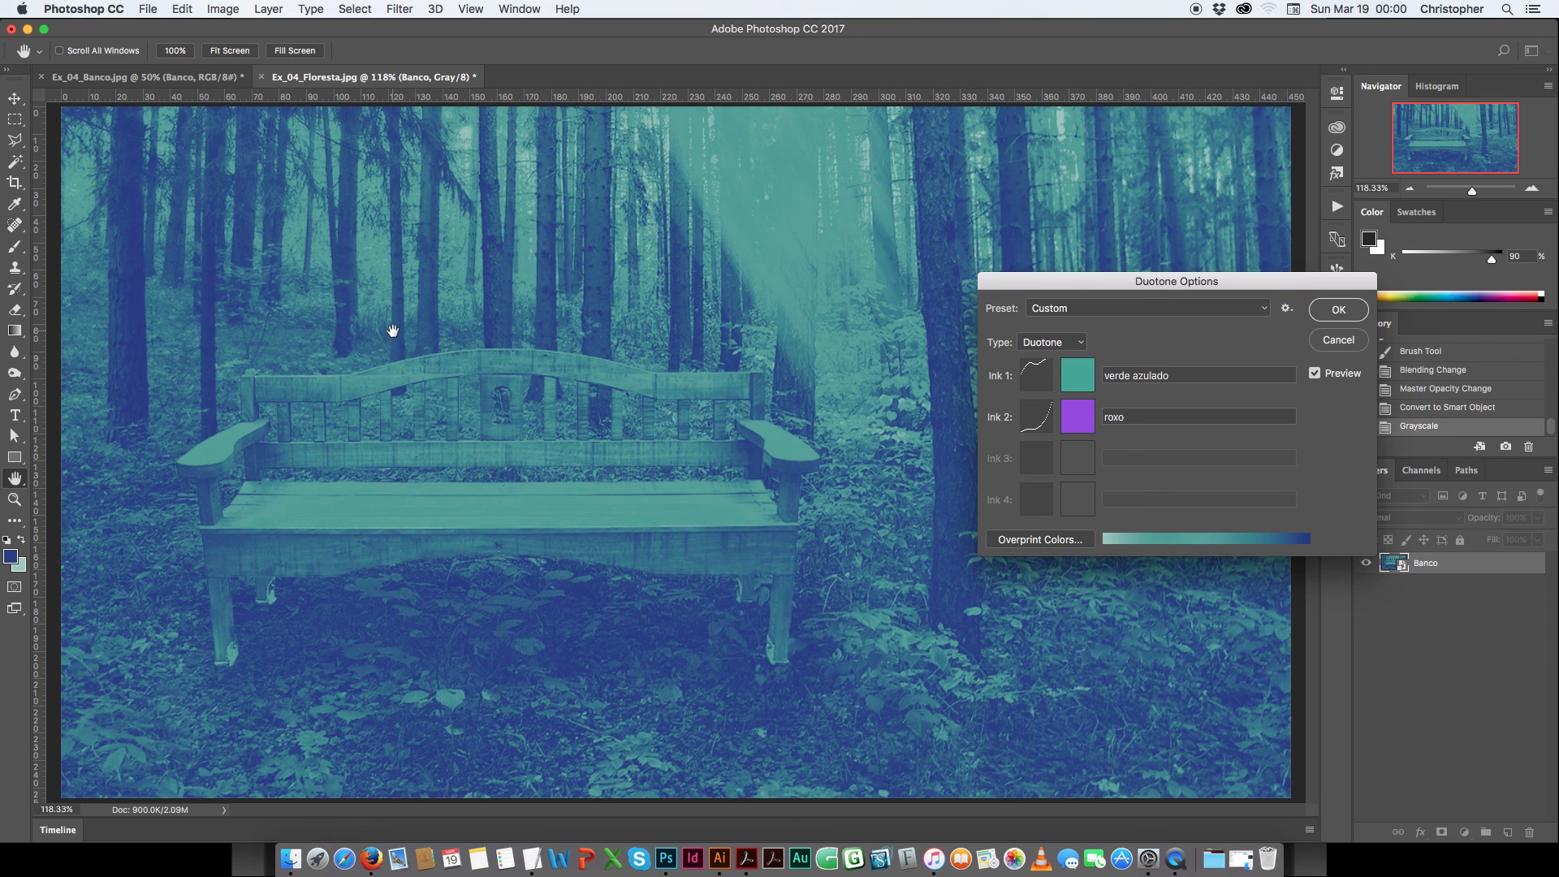
Try lowering the 100 point of the Ink 2 curve to about 18.8% and raising it partway back.
{"action": "left_click", "coordinate": [1044, 419]}
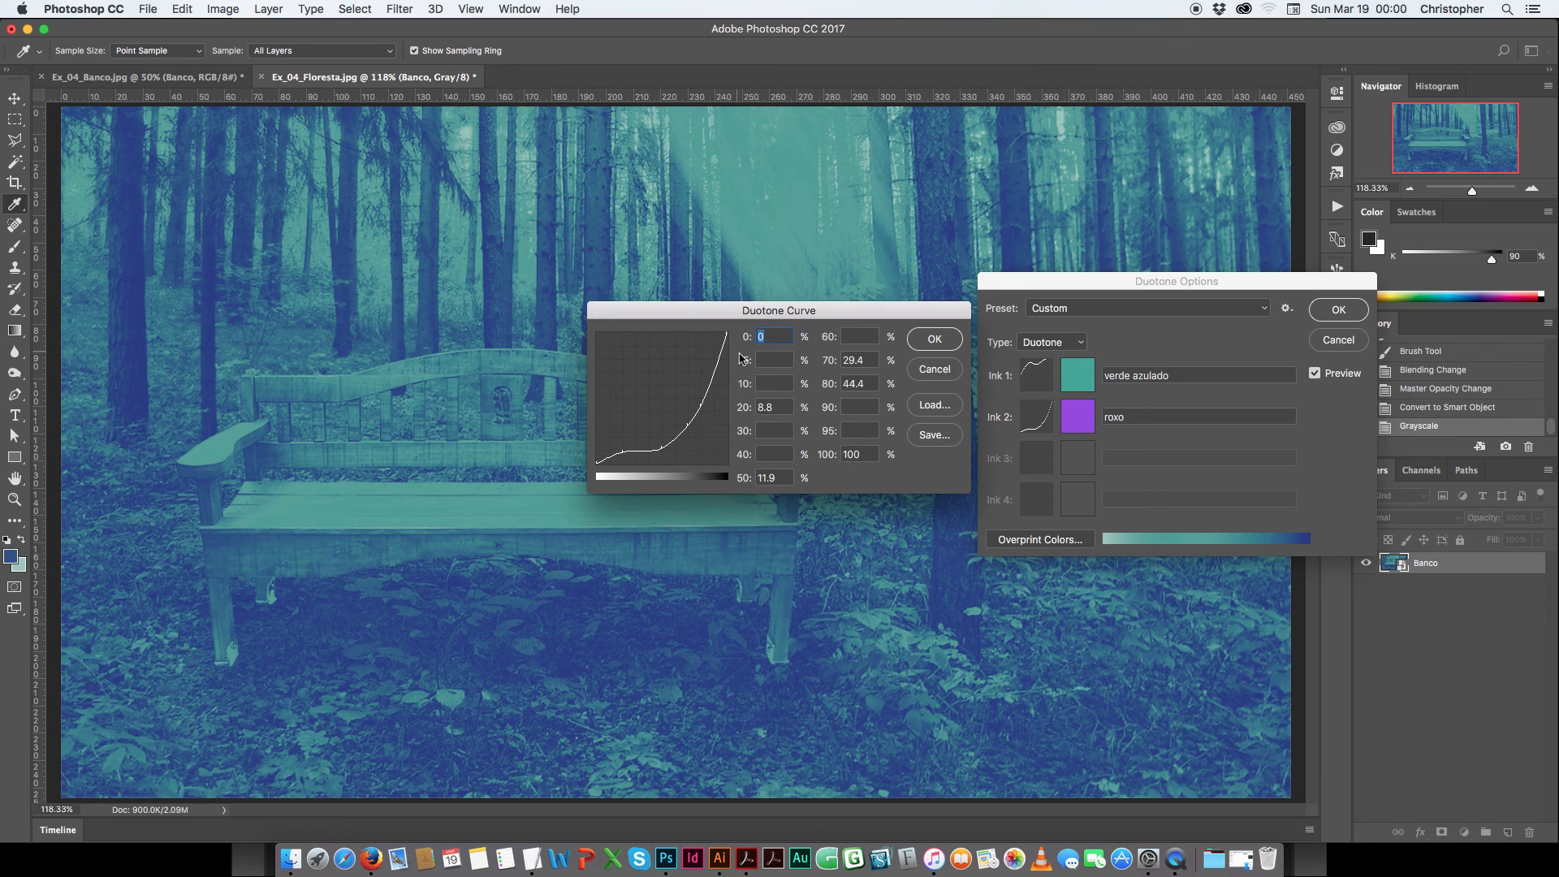
{"action": "left_click_drag", "start_coordinate": [726, 333], "coordinate": [726, 438]}
{"action": "left_click", "coordinate": [923, 338]}
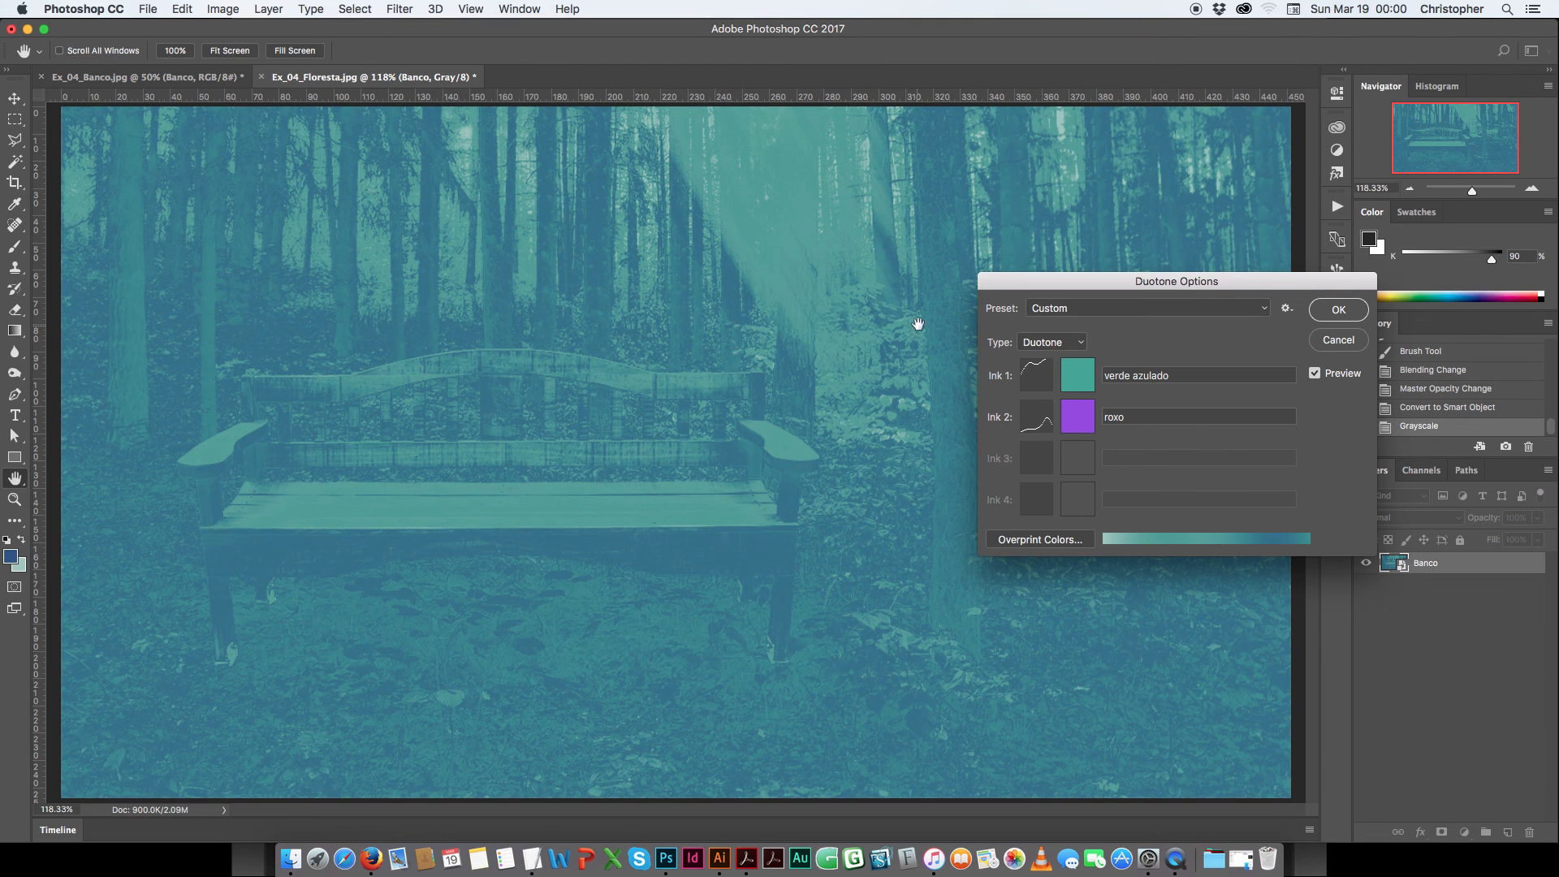
{"action": "left_click", "coordinate": [1047, 415]}
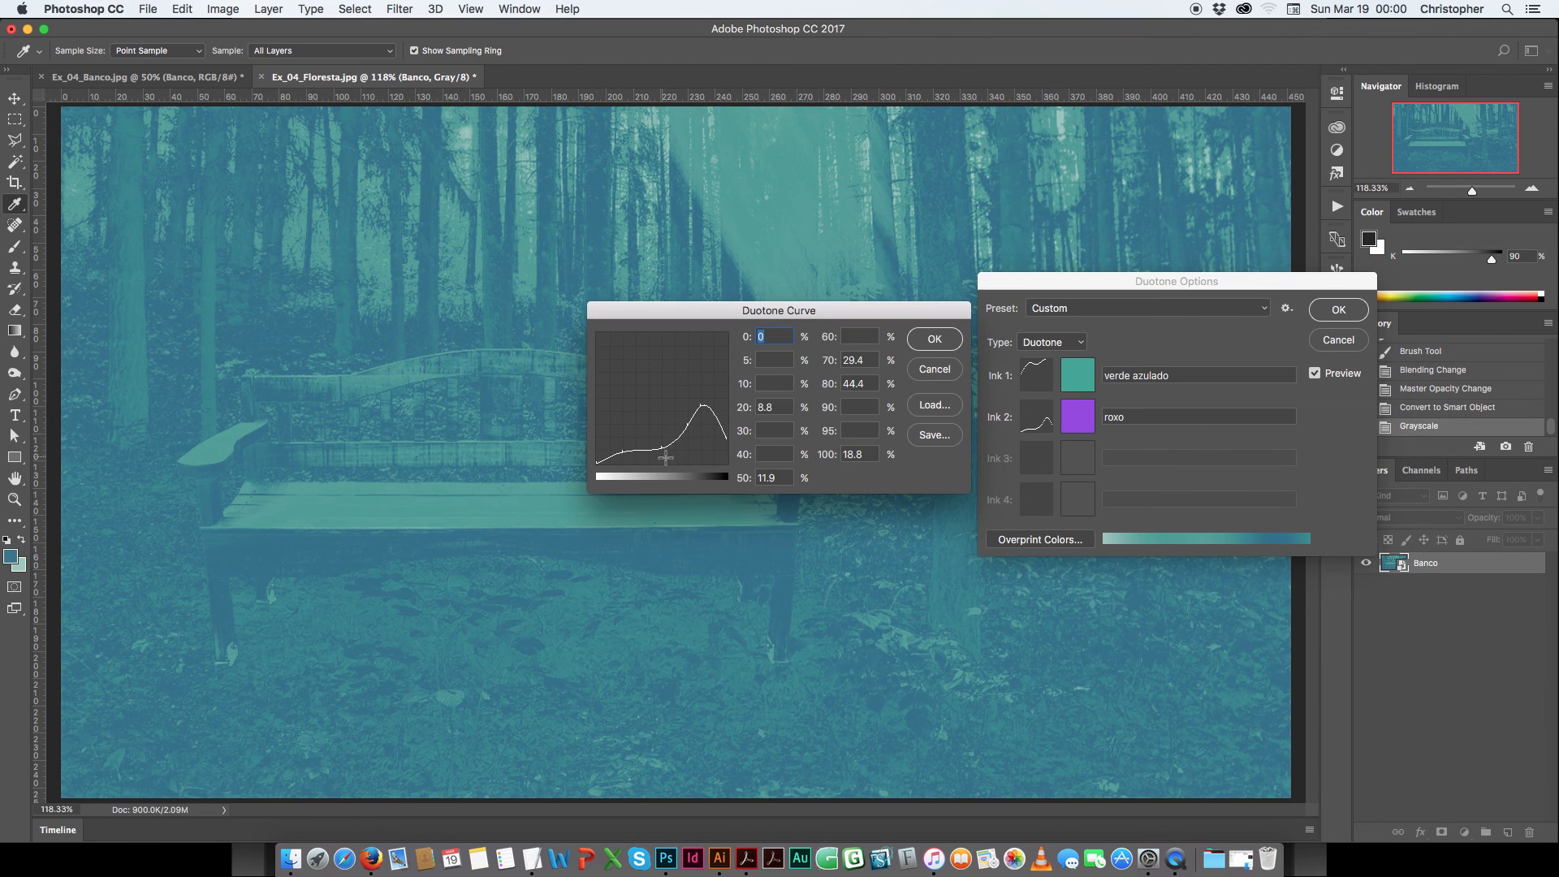
{"action": "left_click_drag", "start_coordinate": [725, 441], "coordinate": [727, 381]}
{"action": "left_click", "coordinate": [935, 338]}
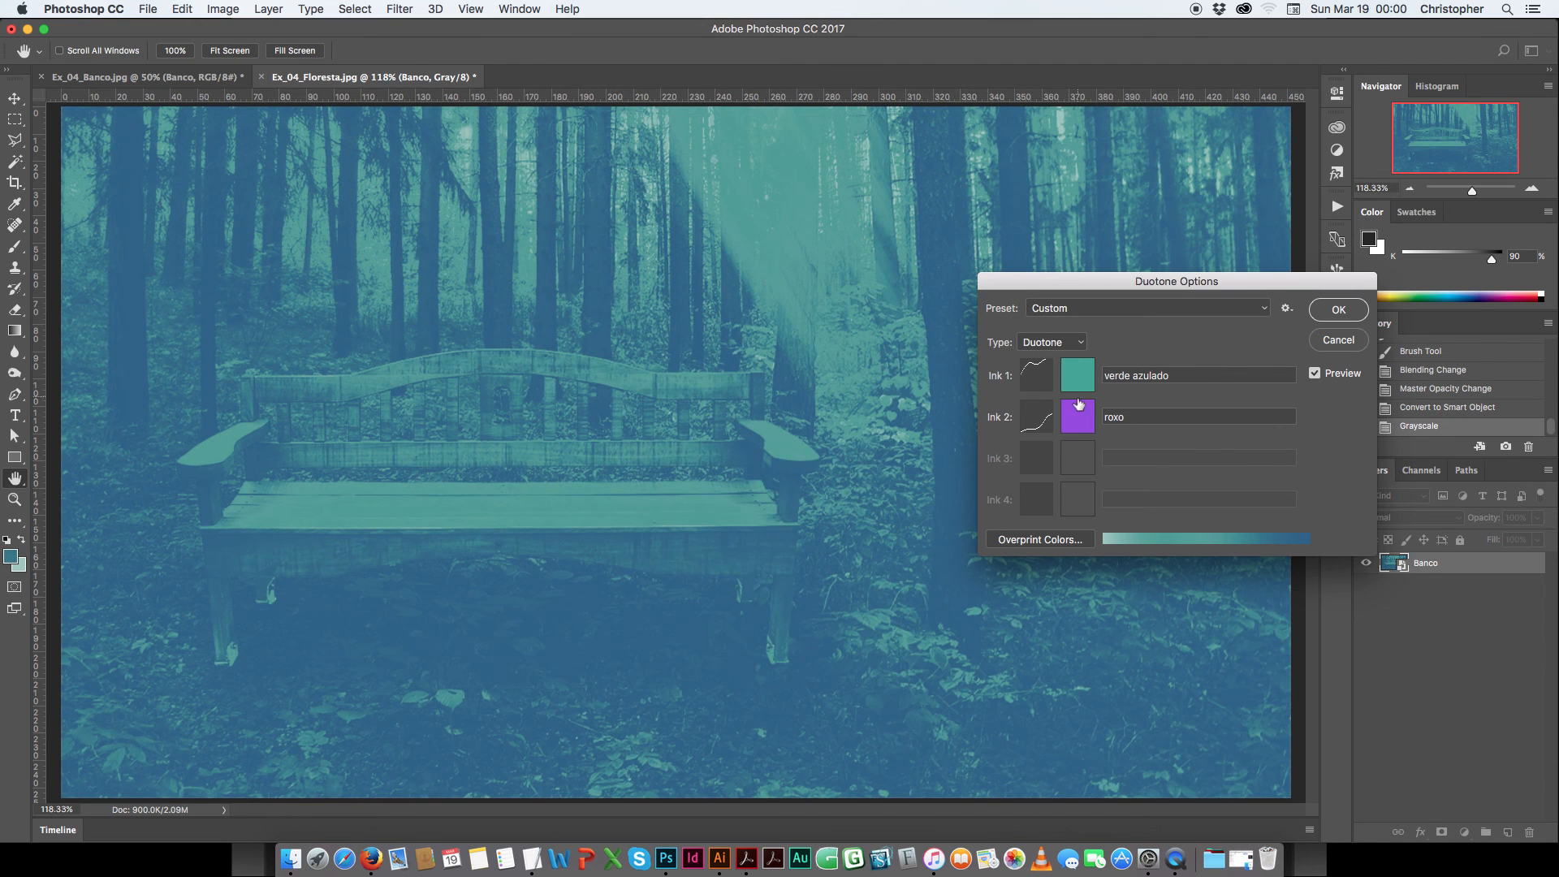
Set the Ink 2 curve's 100 point to 100% and its 80 point to about 36.3%, and apply the duotone.
{"action": "left_click", "coordinate": [1037, 416]}
{"action": "left_click_drag", "start_coordinate": [727, 388], "coordinate": [727, 331]}
{"action": "left_click_drag", "start_coordinate": [703, 407], "coordinate": [703, 441]}
{"action": "left_click", "coordinate": [926, 341]}
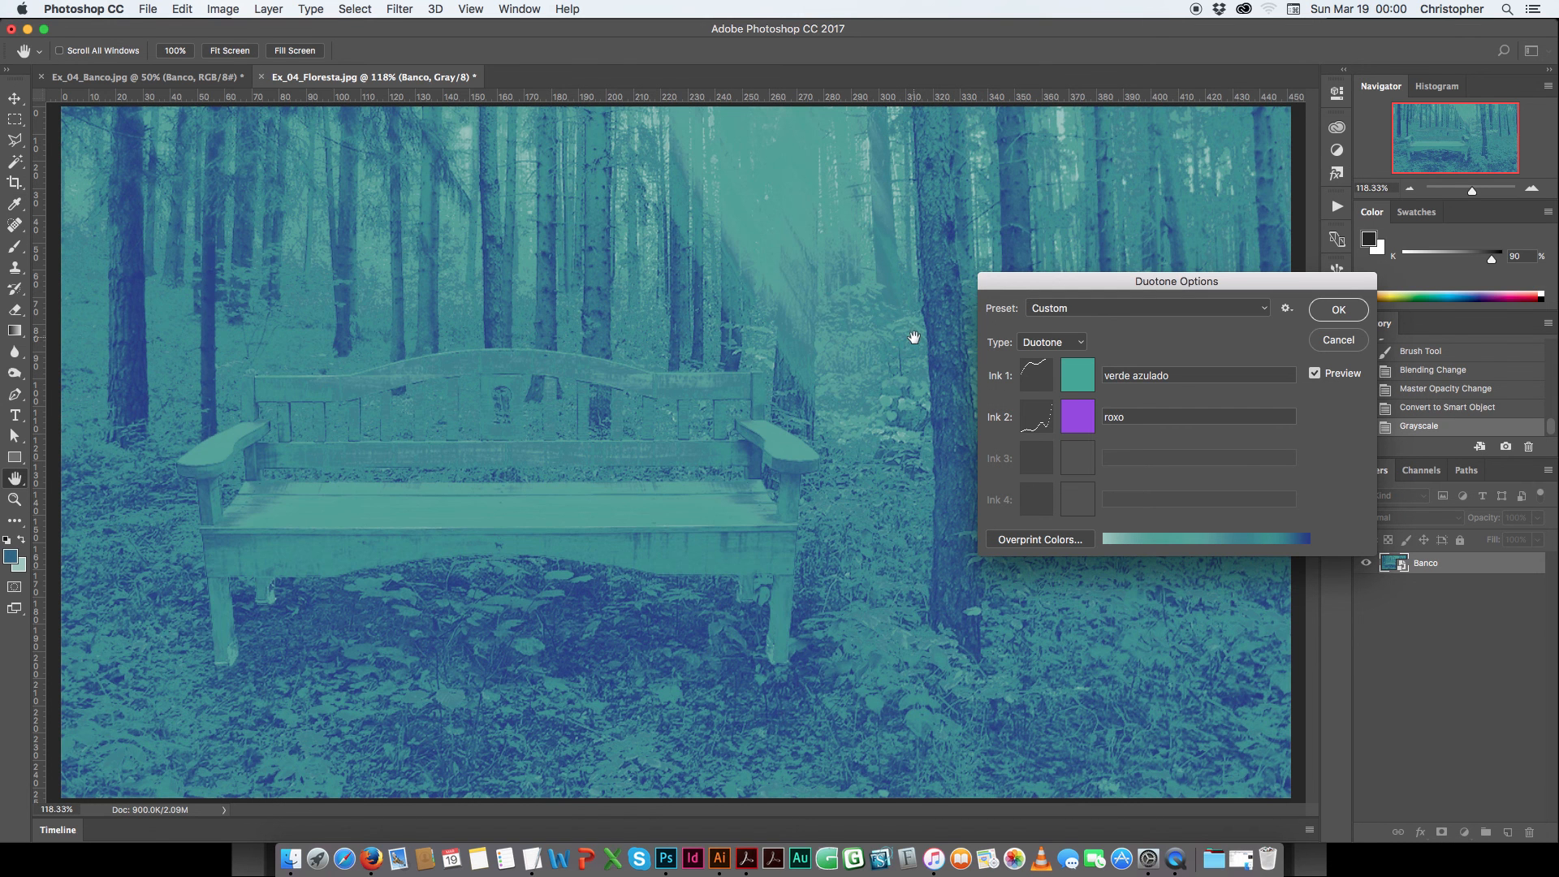
{"action": "left_click", "coordinate": [1038, 421]}
{"action": "left_click_drag", "start_coordinate": [698, 441], "coordinate": [701, 416]}
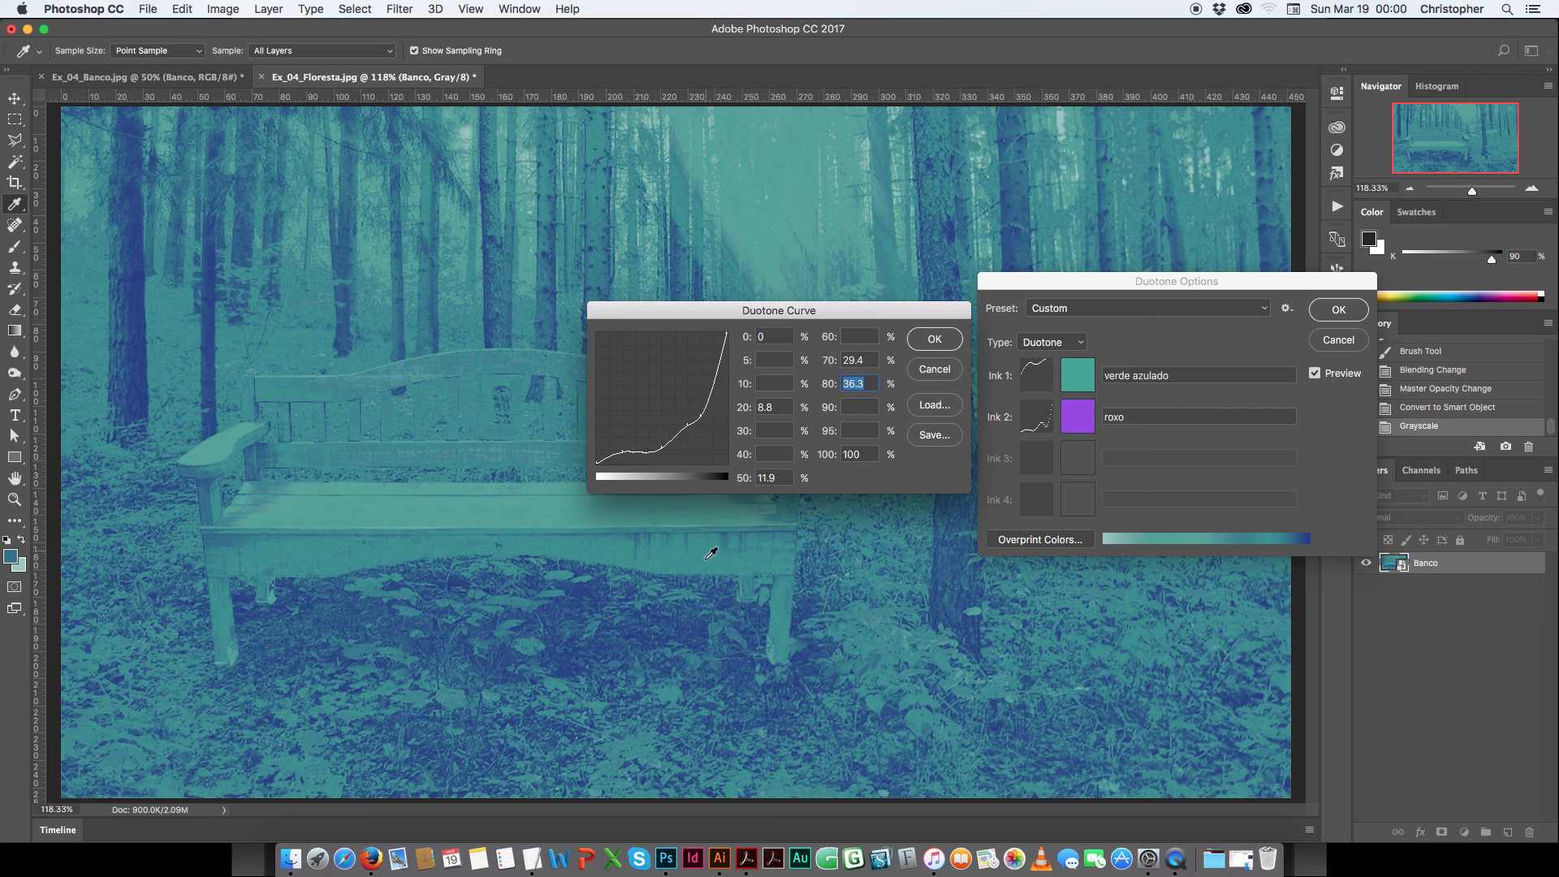
{"action": "left_click", "coordinate": [931, 341]}
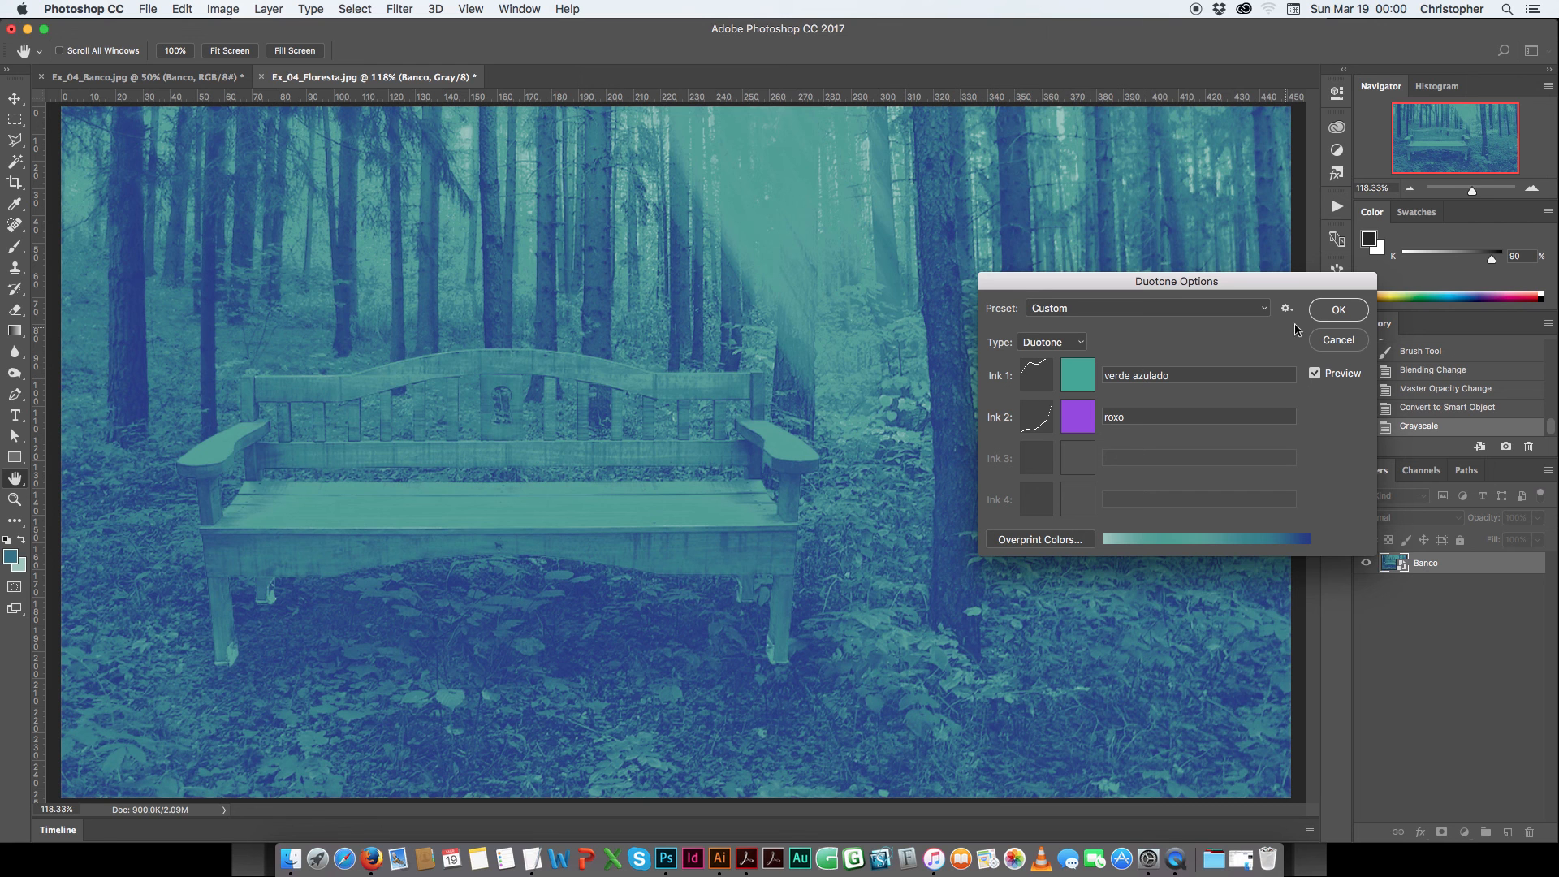
{"action": "left_click", "coordinate": [1340, 311]}
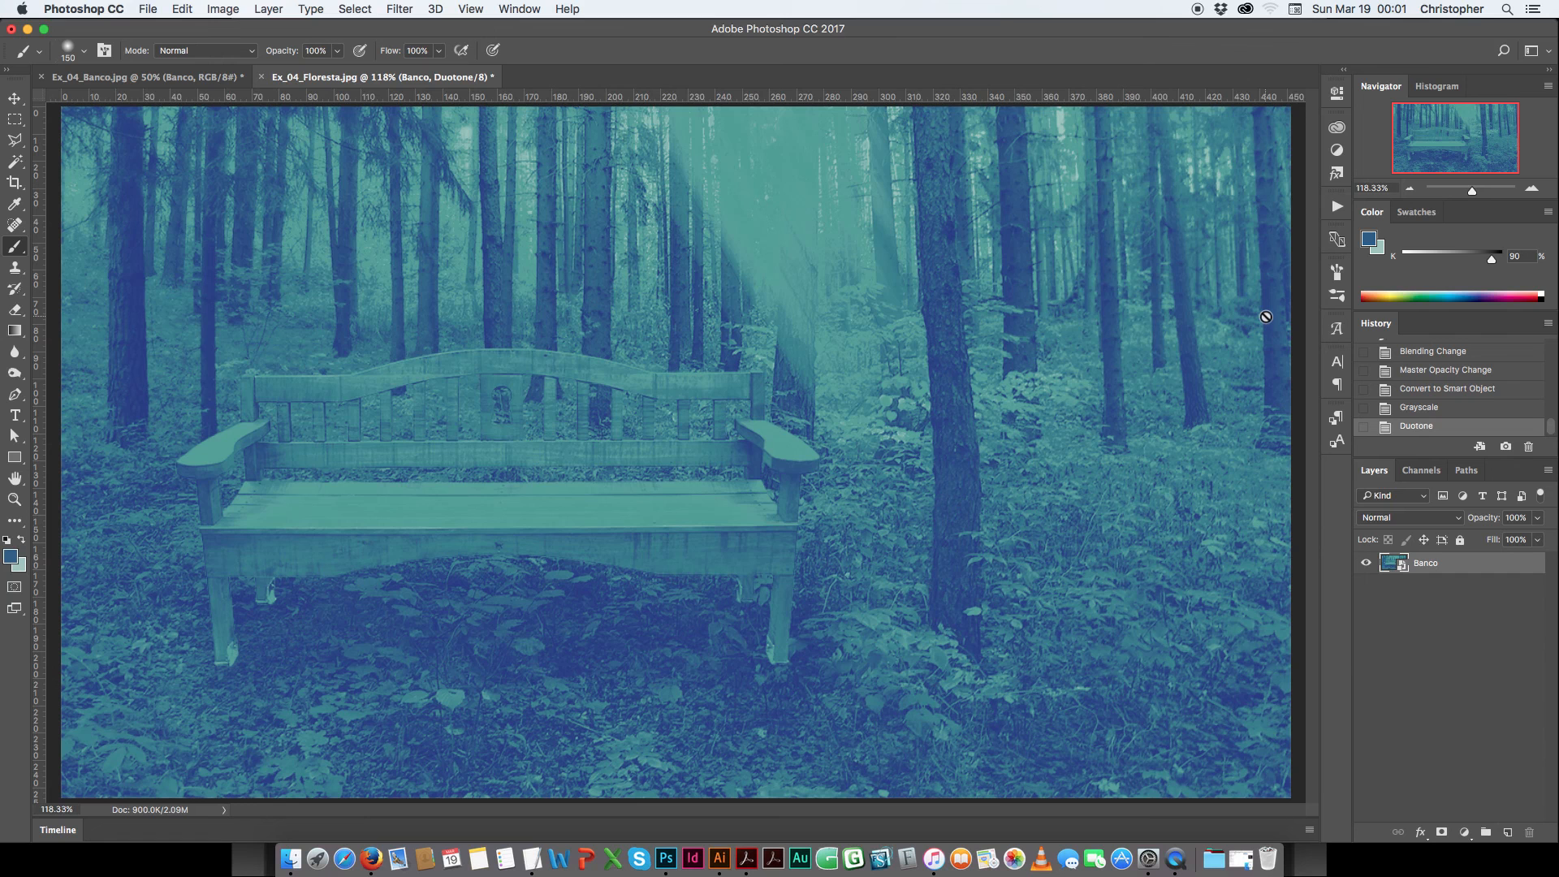
Try converting the duotone image to RGB Color without rasterizing the smart object, and undo the conversion.
{"action": "left_click", "coordinate": [223, 10]}
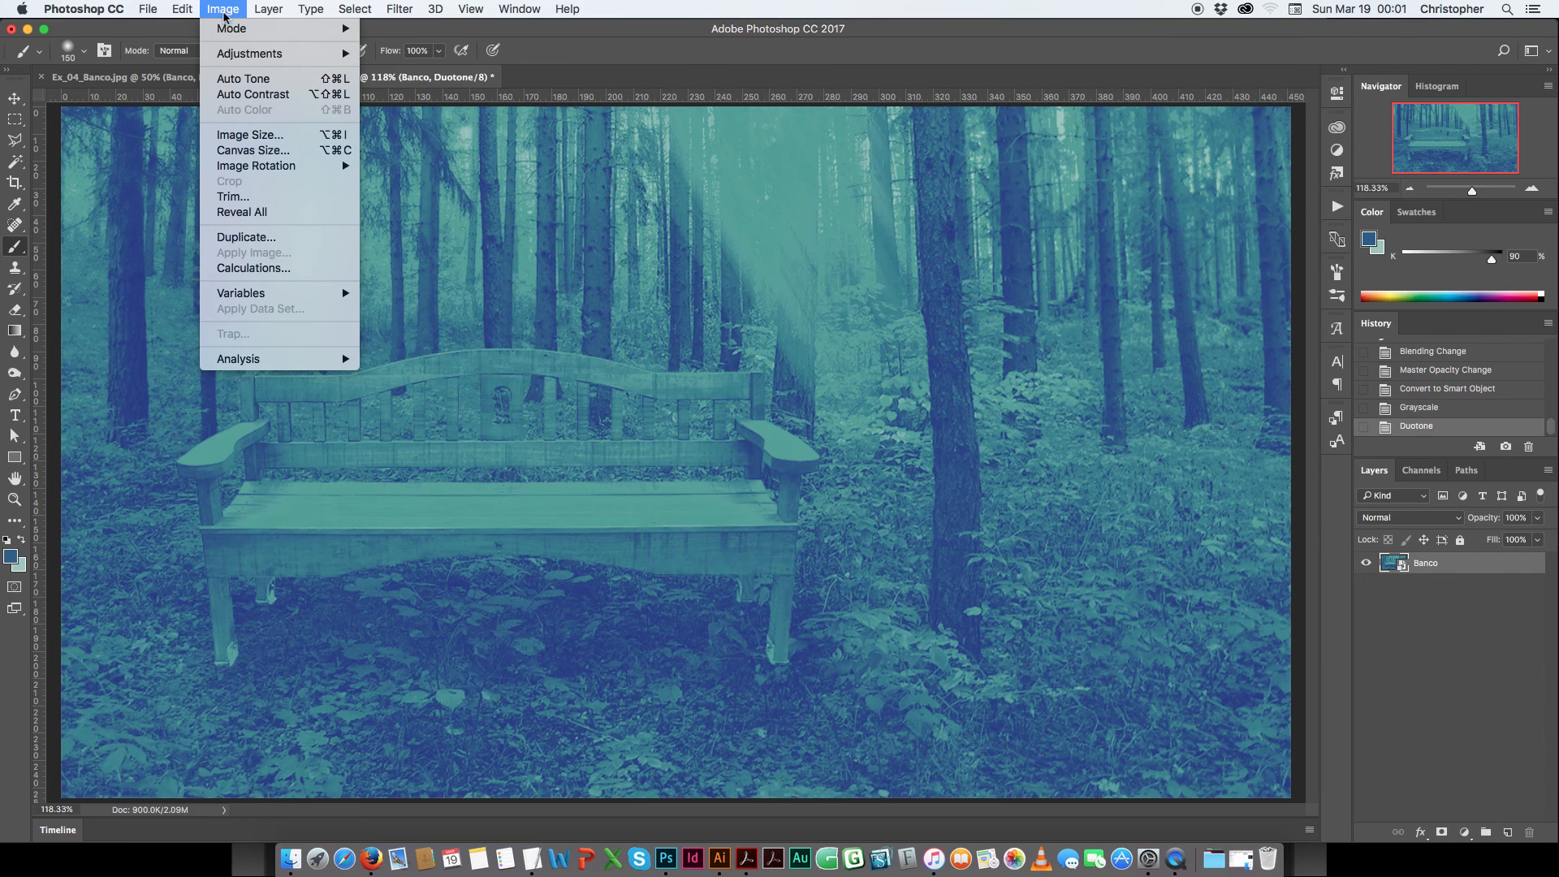
{"action": "mouse_move", "coordinate": [227, 29]}
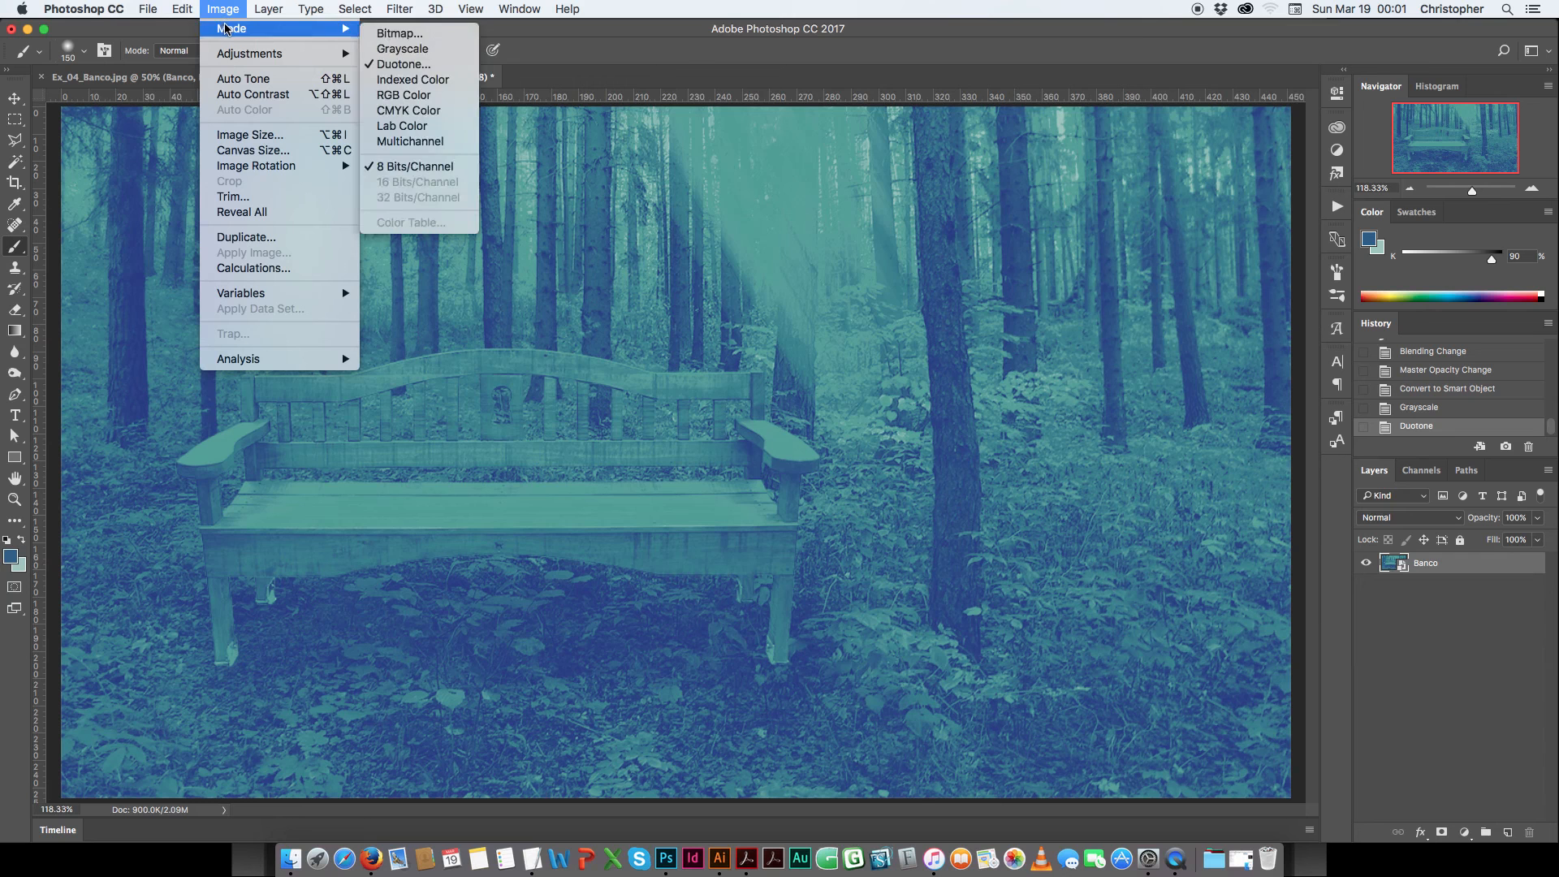
{"action": "left_click", "coordinate": [398, 96]}
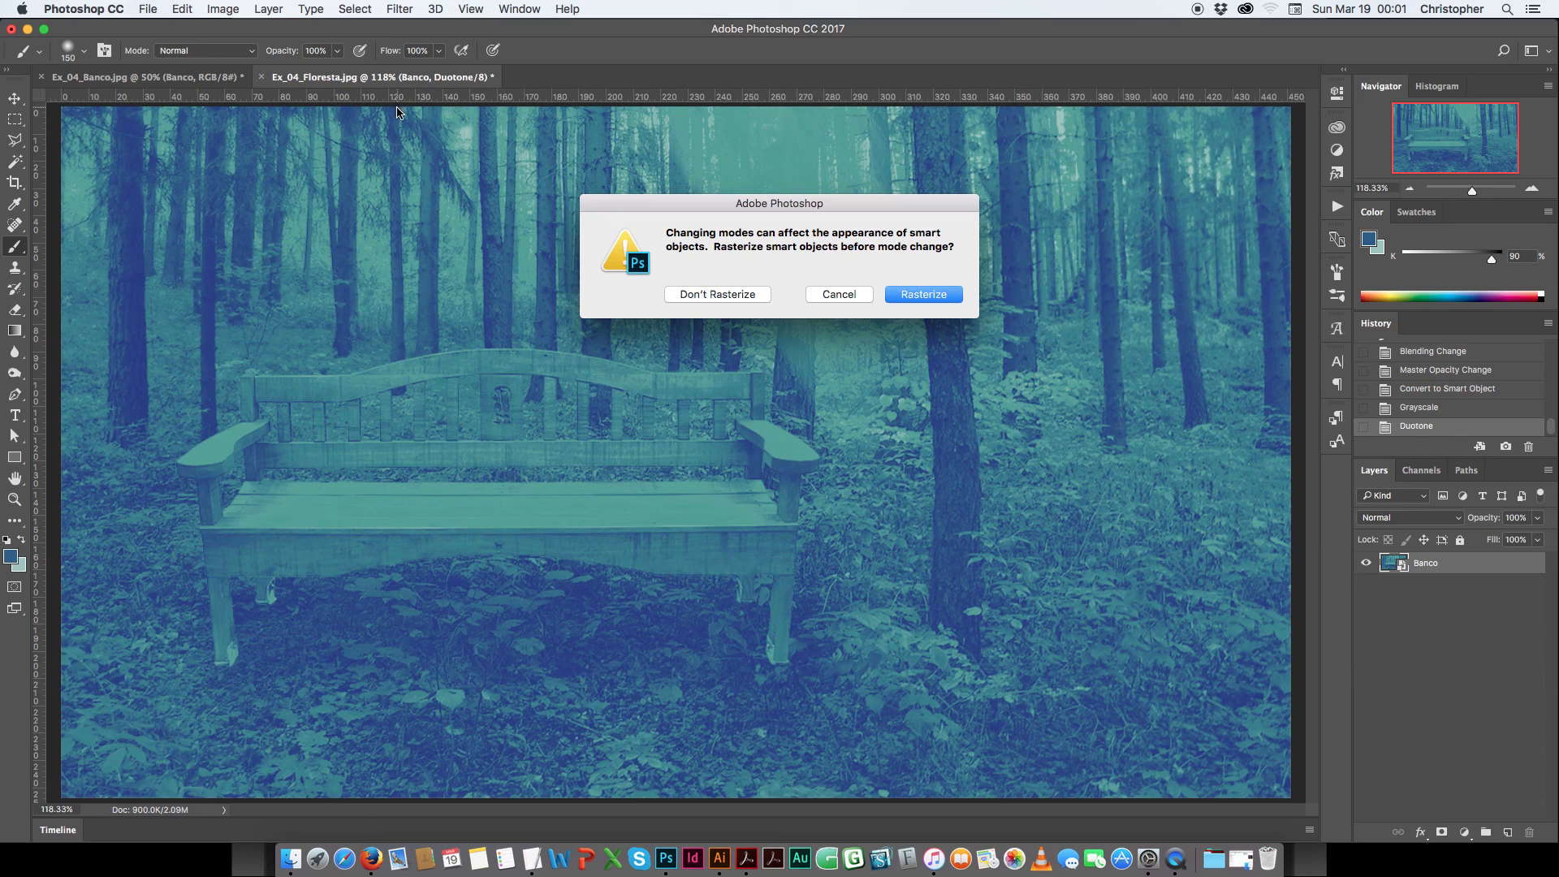
{"action": "left_click", "coordinate": [733, 300]}
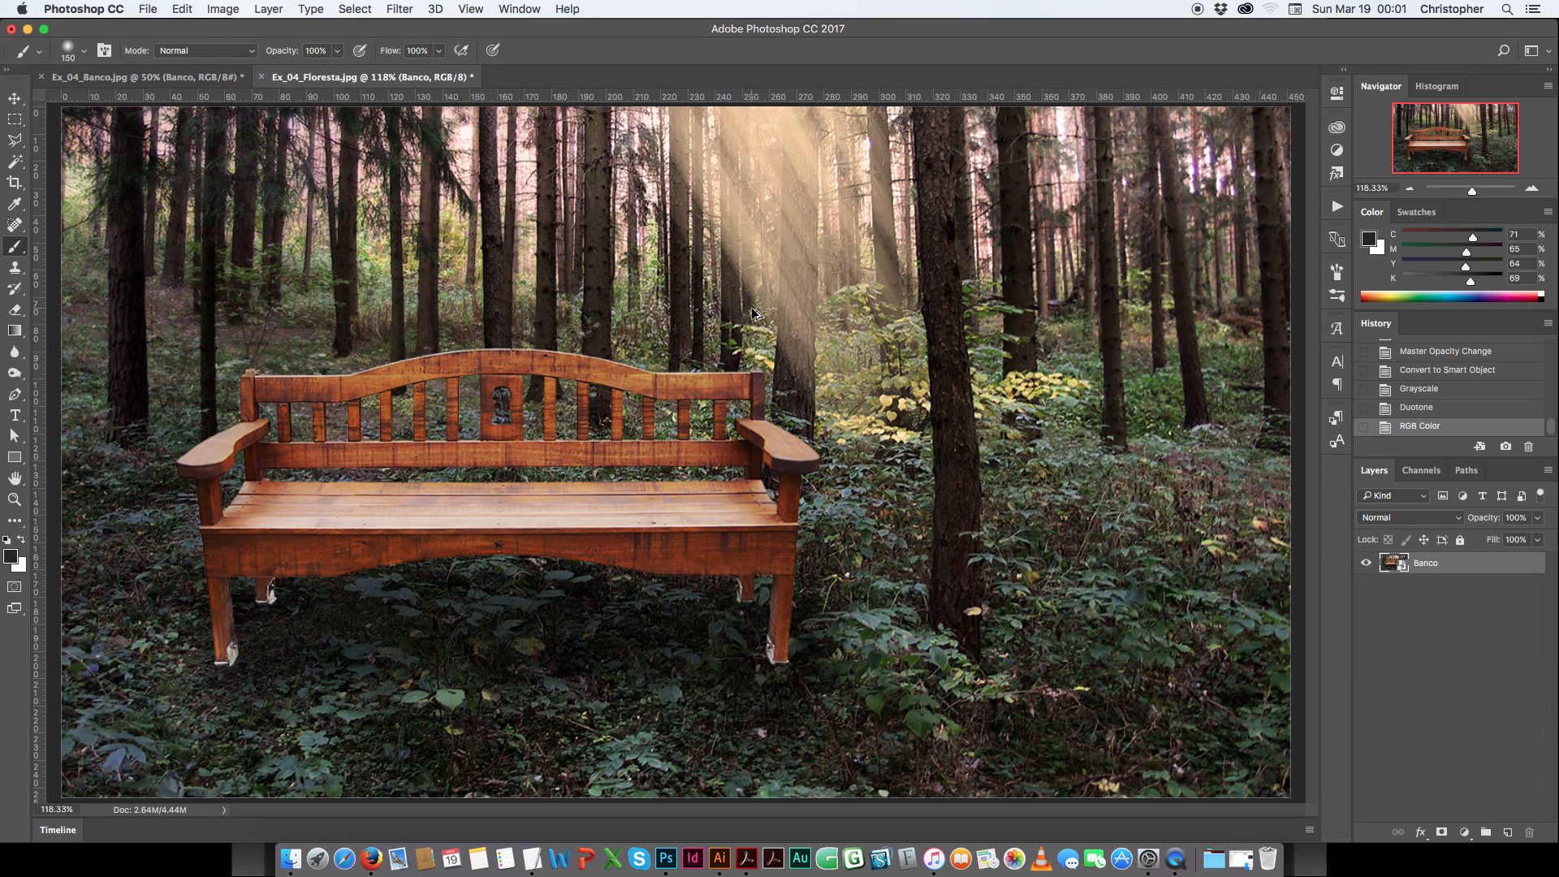
{"action": "key", "text": "super+z"}
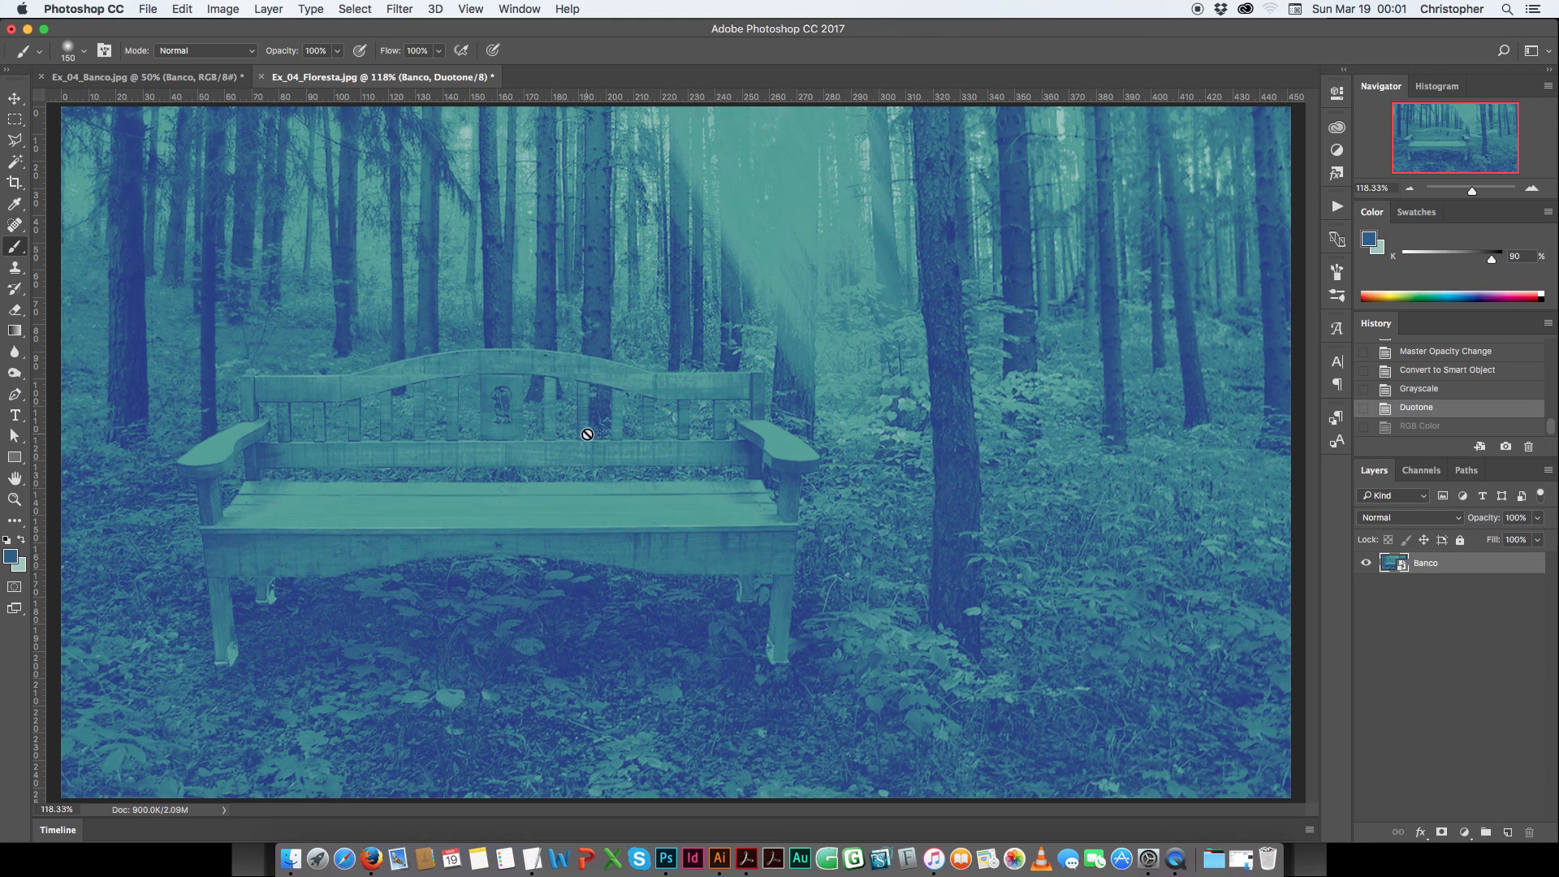
Convert the duotone image to RGB Color mode, rasterizing the smart object.
{"action": "left_click", "coordinate": [224, 10]}
{"action": "mouse_move", "coordinate": [220, 34]}
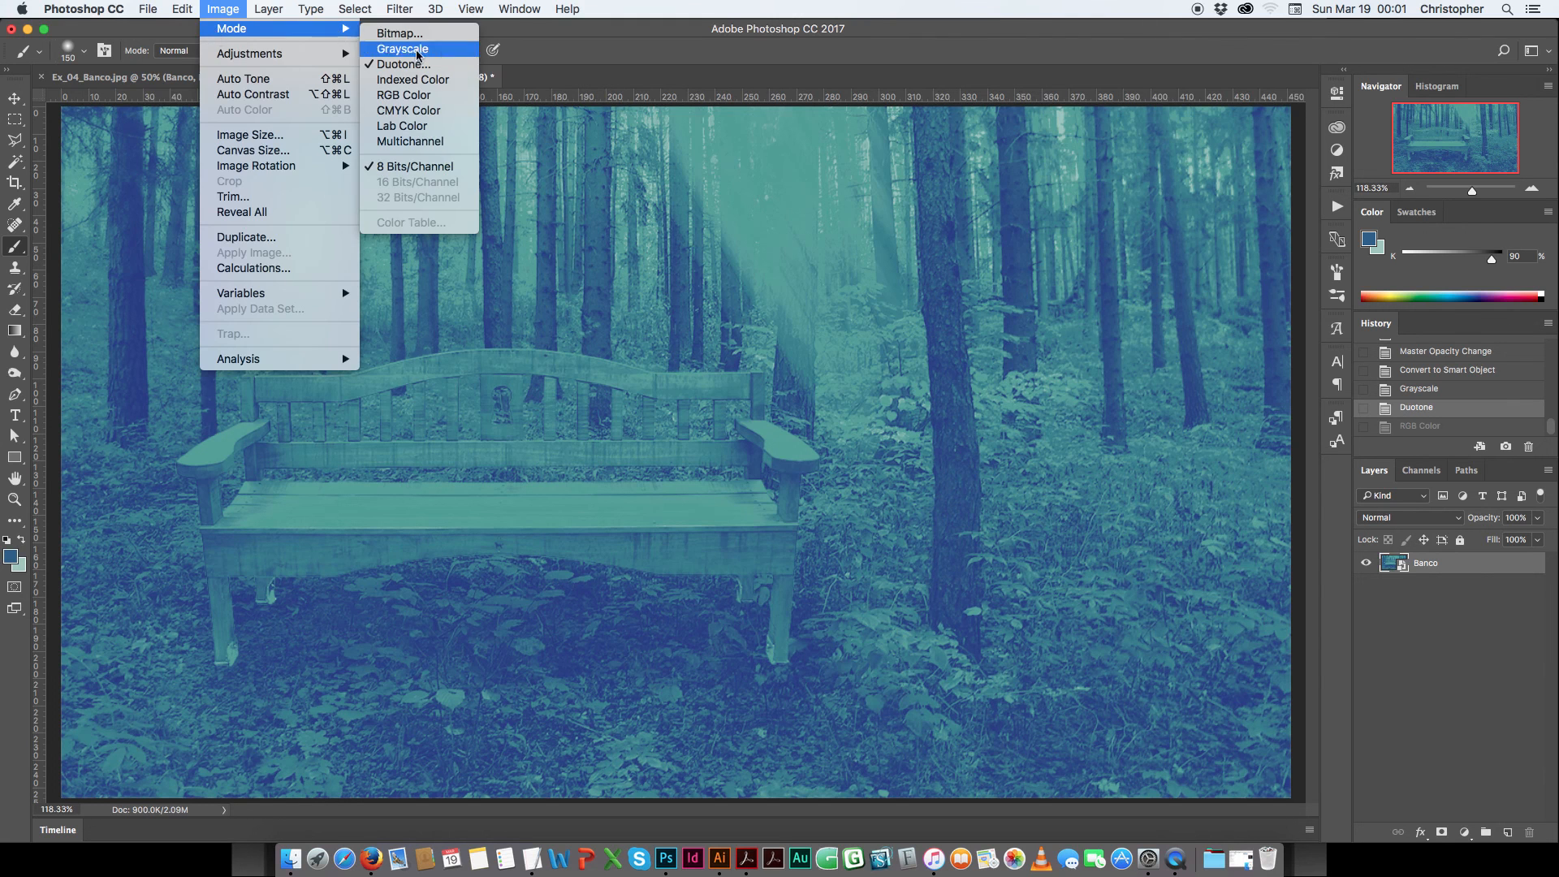
{"action": "left_click", "coordinate": [410, 99]}
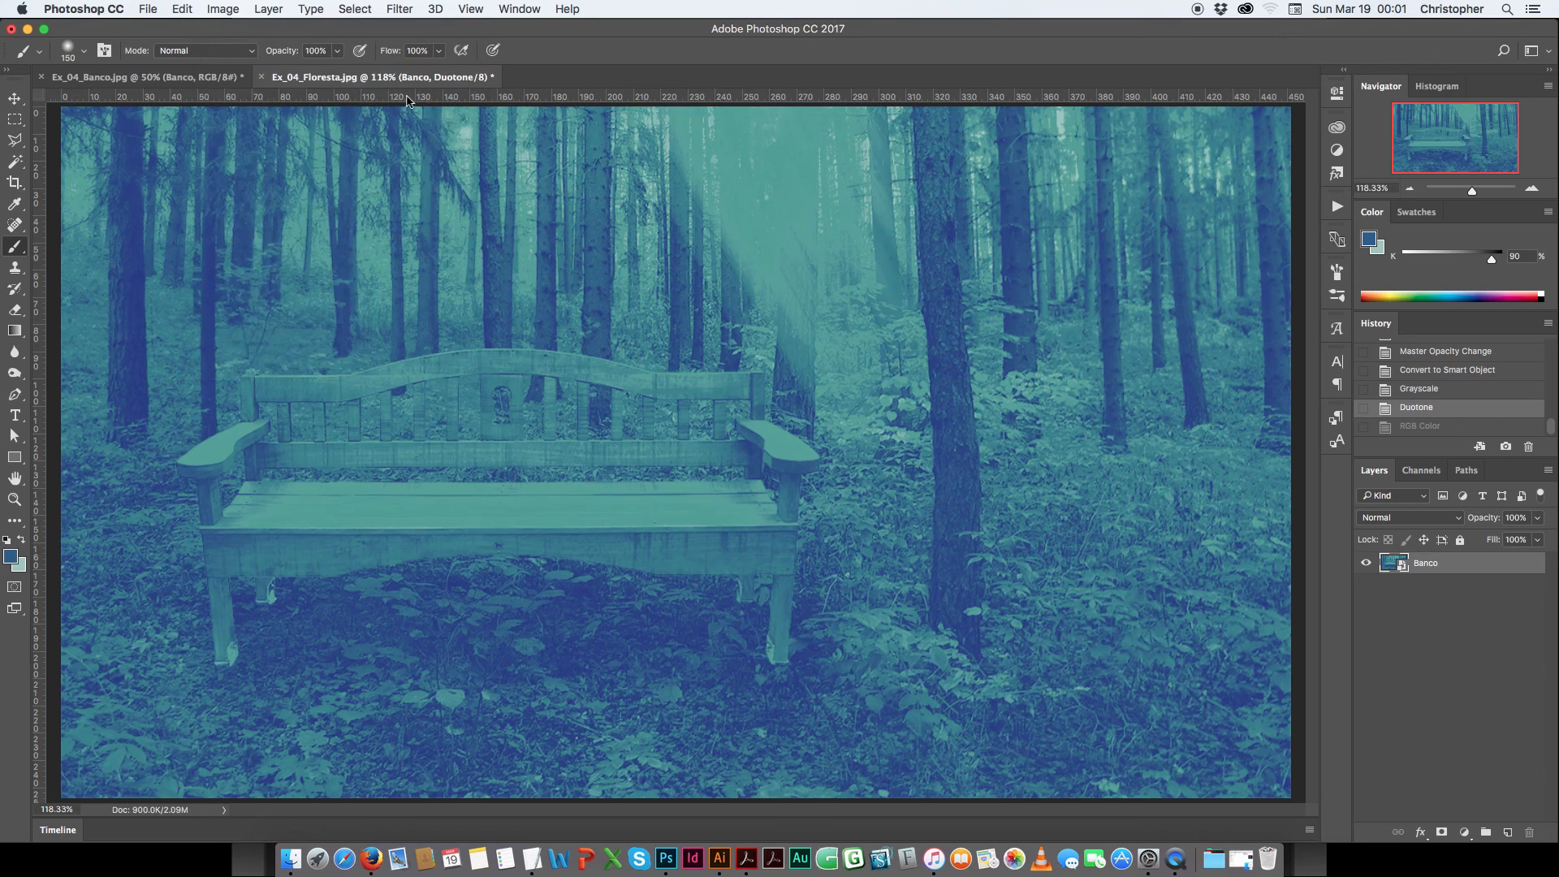
{"action": "left_click", "coordinate": [921, 299]}
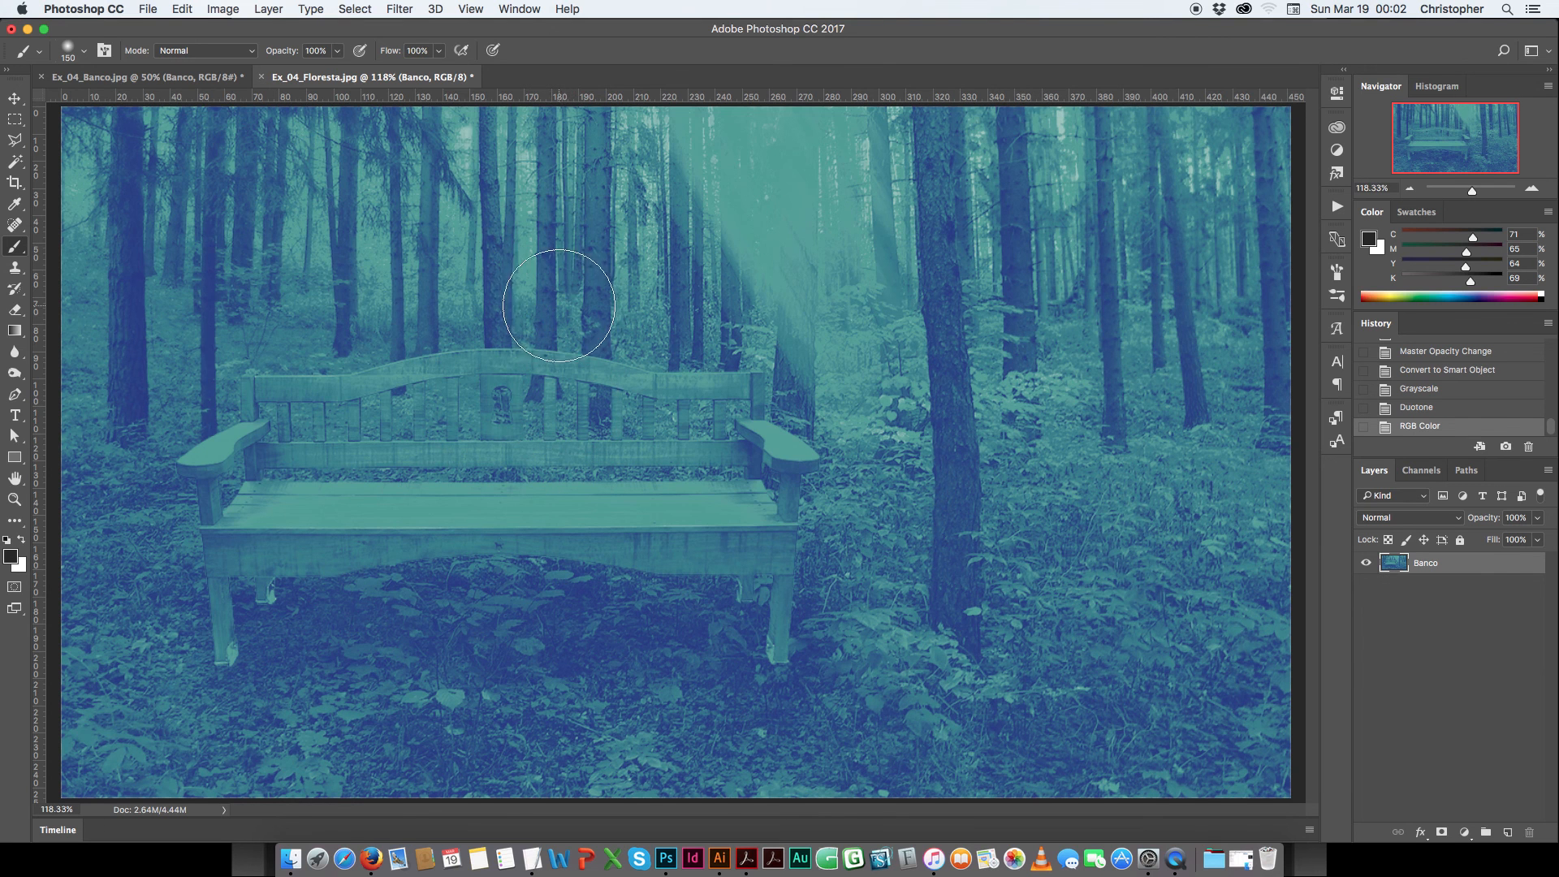
Save a JPEG copy of the image named Ex_04_Floresta_JPG in the Exercício 04 folder.
{"action": "left_click", "coordinate": [147, 9]}
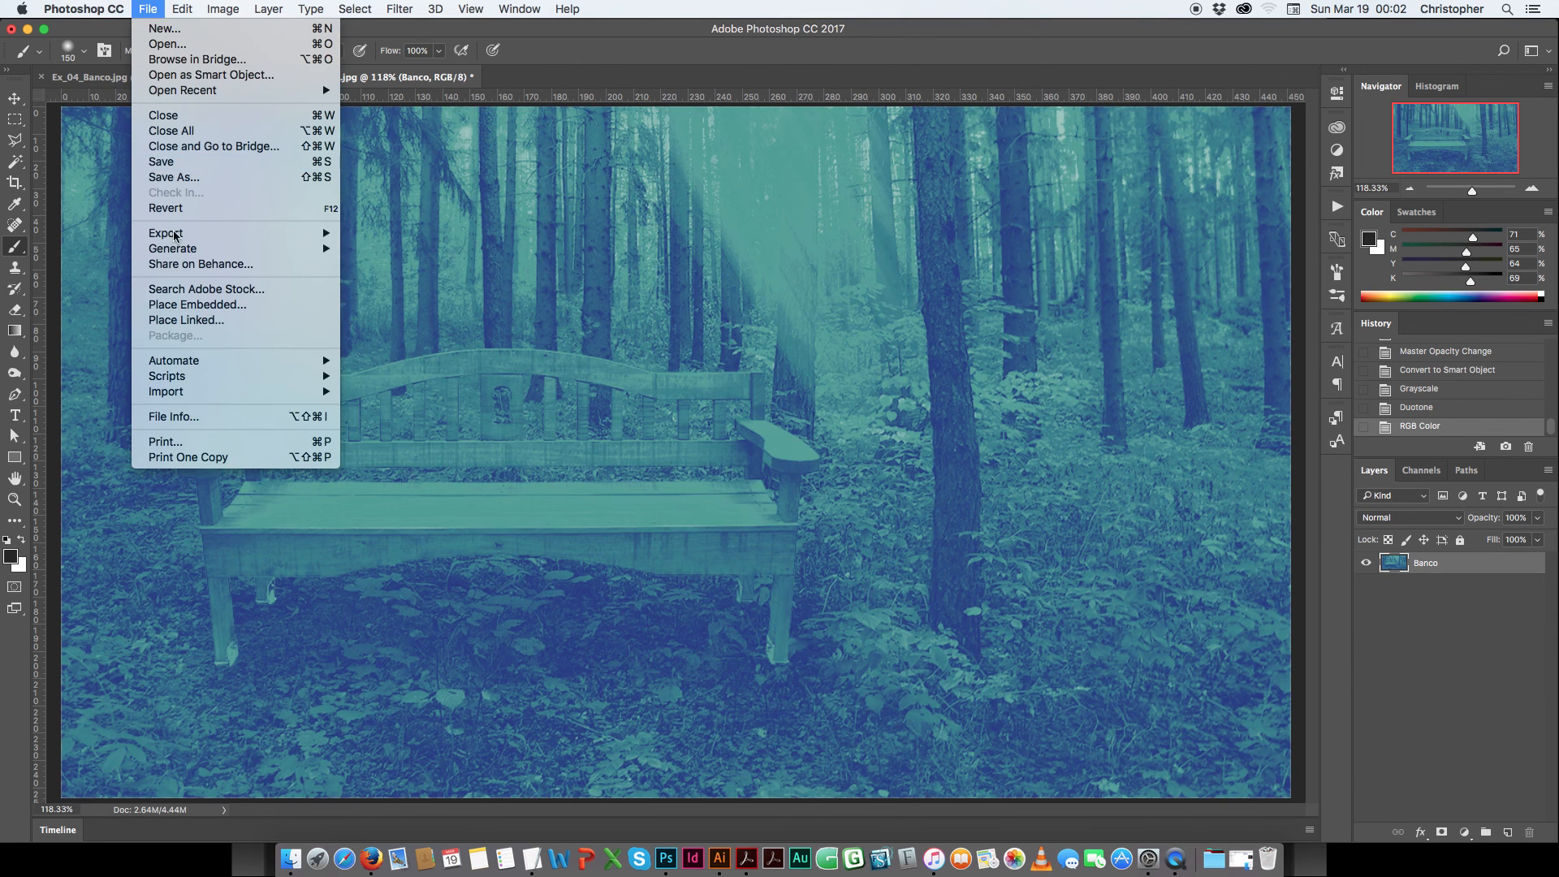
{"action": "left_click", "coordinate": [193, 183]}
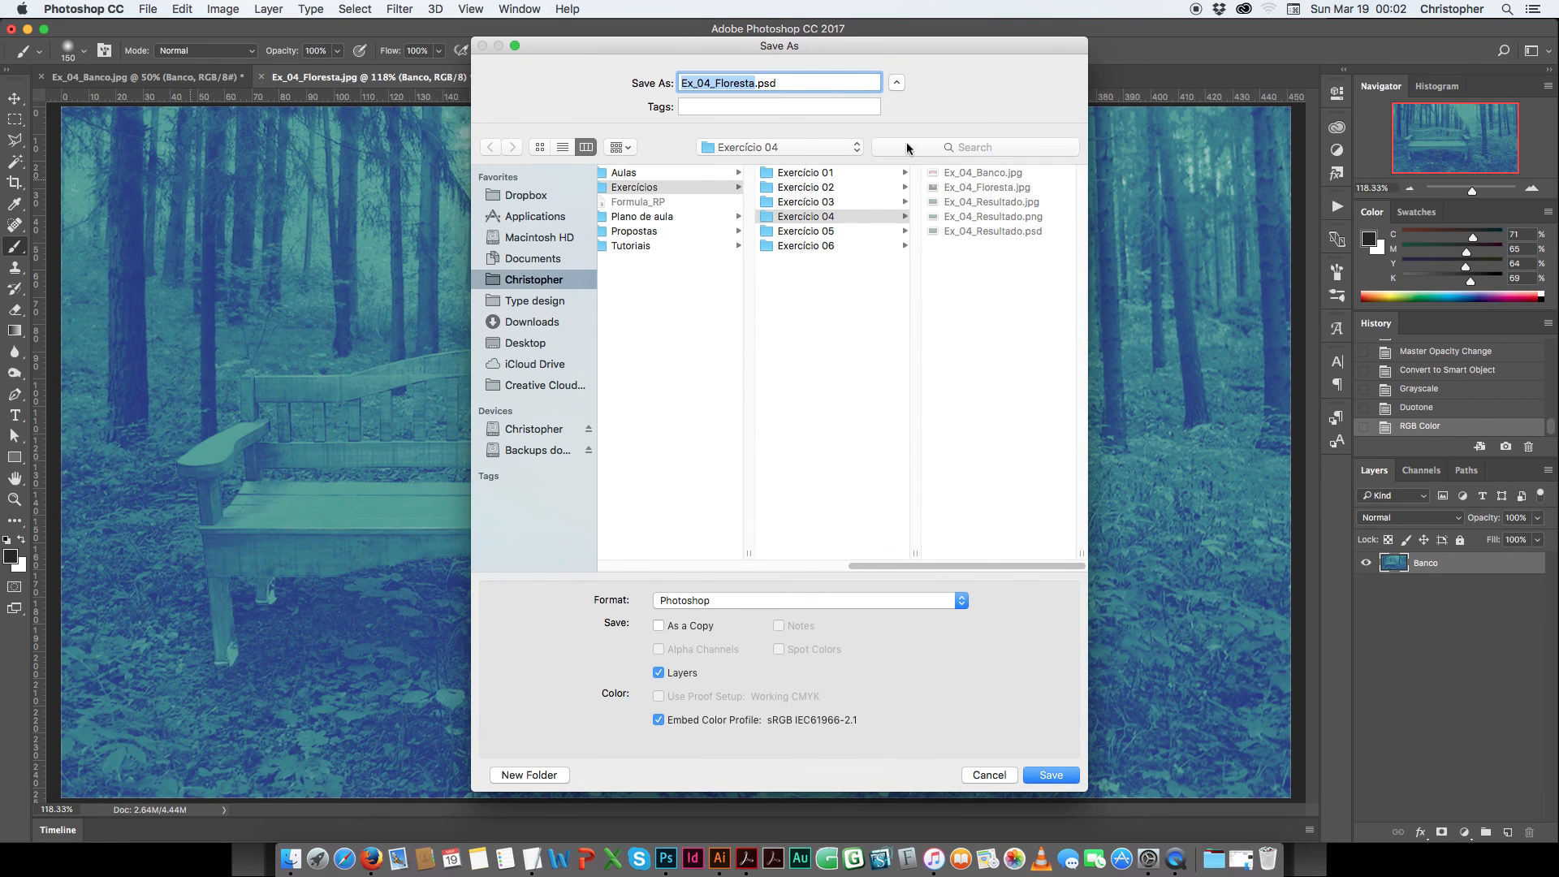
{"action": "left_click", "coordinate": [754, 83]}
{"action": "type", "text": "_"}
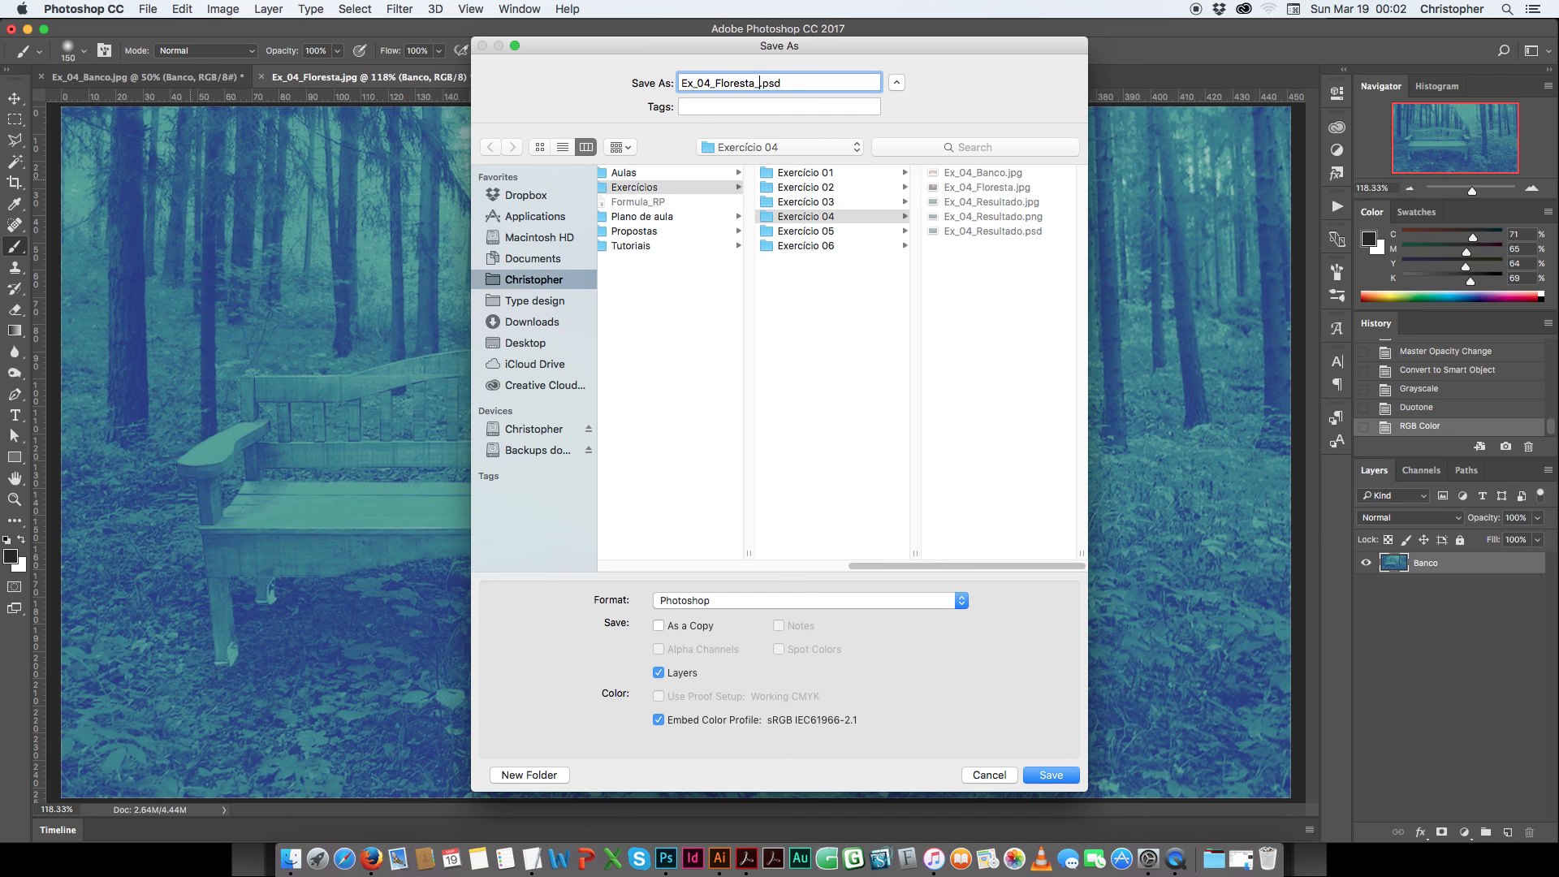
{"action": "type", "text": "JPG"}
{"action": "left_click", "coordinate": [793, 611]}
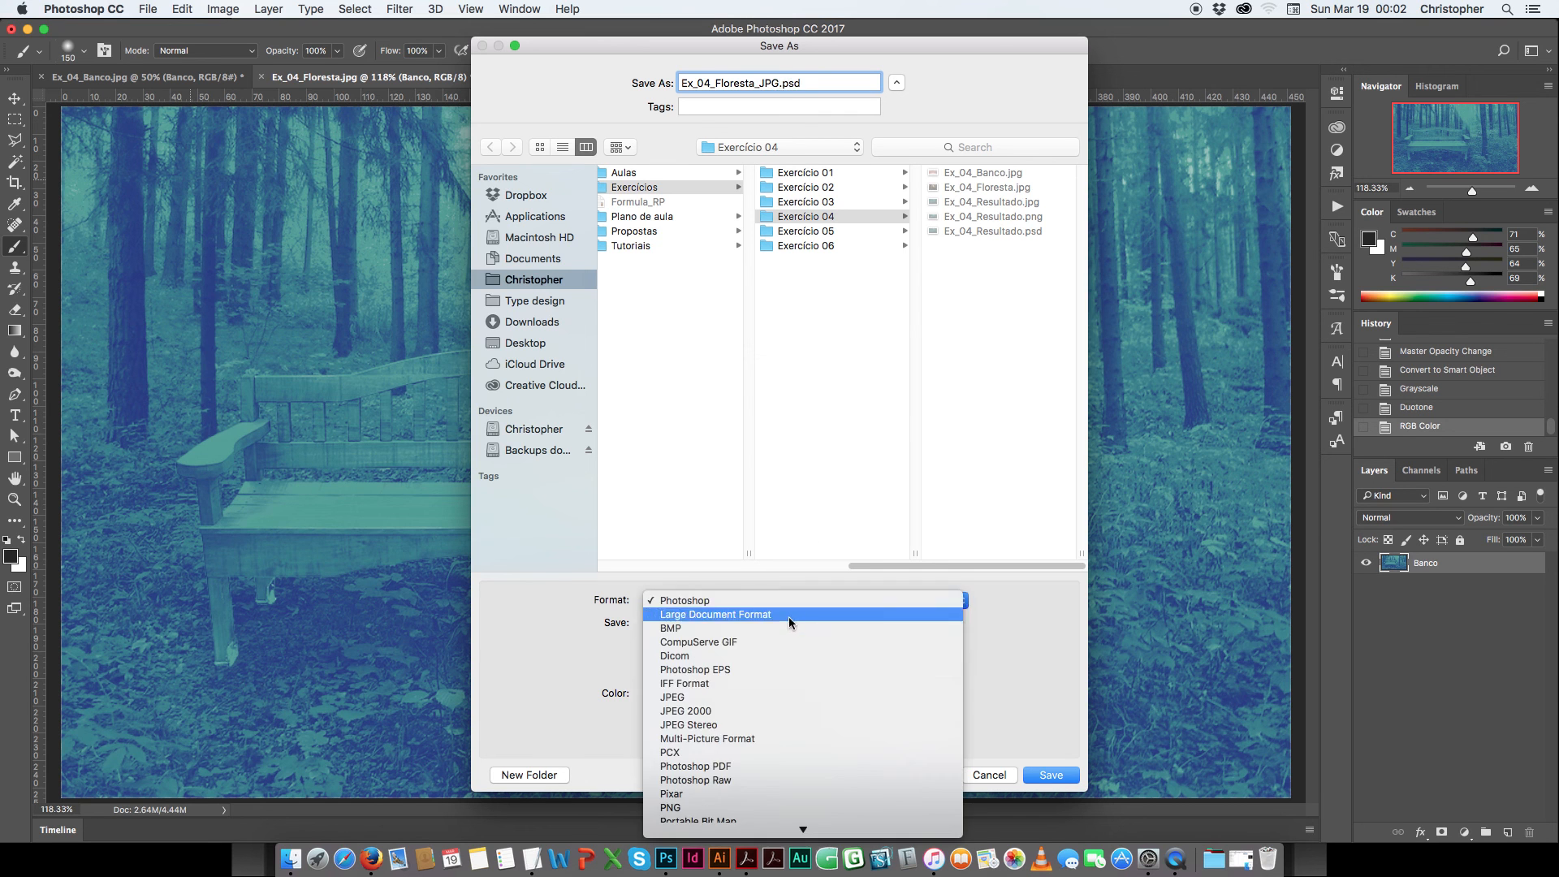
{"action": "left_click", "coordinate": [707, 698]}
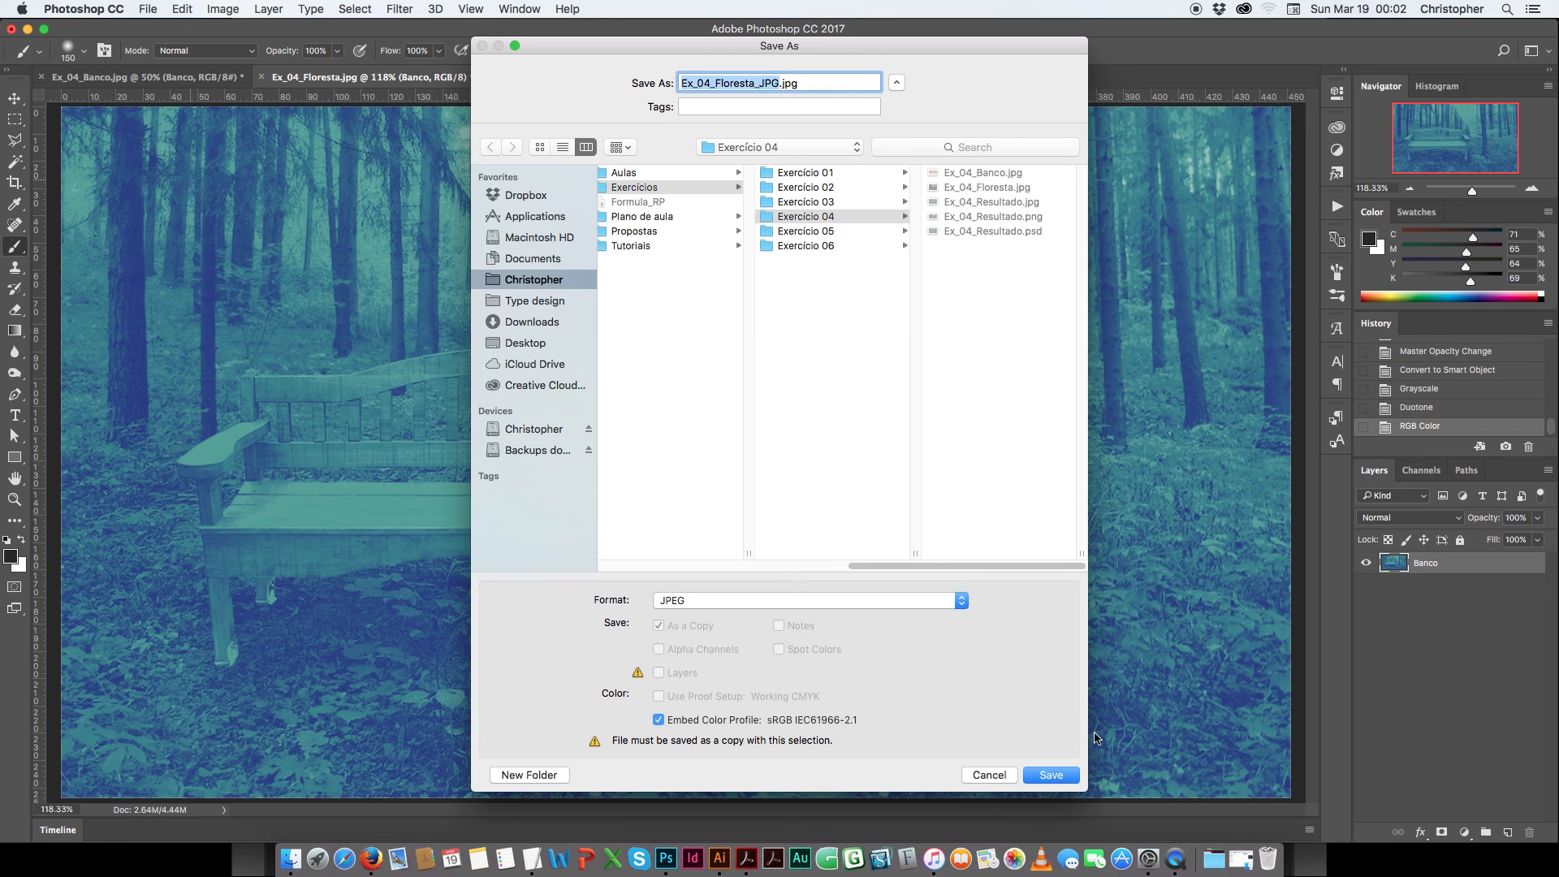
{"action": "left_click", "coordinate": [1055, 778]}
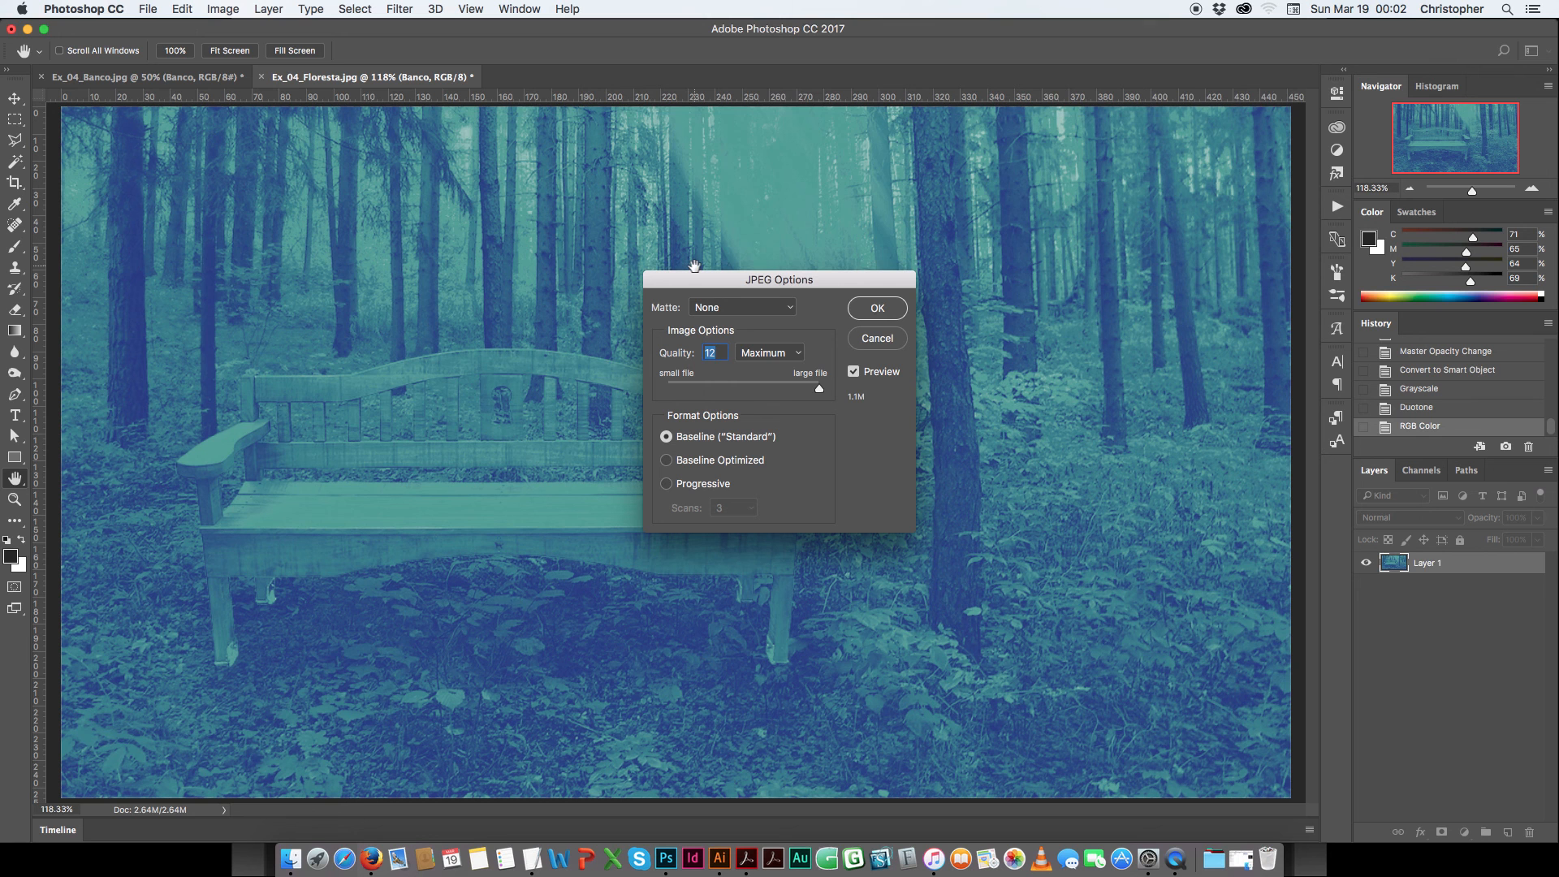
Set the JPEG quality to 10 with the preview turned off, and accept the JPEG options.
{"action": "type", "text": "10"}
{"action": "key", "text": "BackSpace"}
{"action": "type", "text": "2"}
{"action": "key", "text": "BackSpace"}
{"action": "type", "text": "0"}
{"action": "left_click", "coordinate": [853, 370]}
{"action": "left_click", "coordinate": [878, 308]}
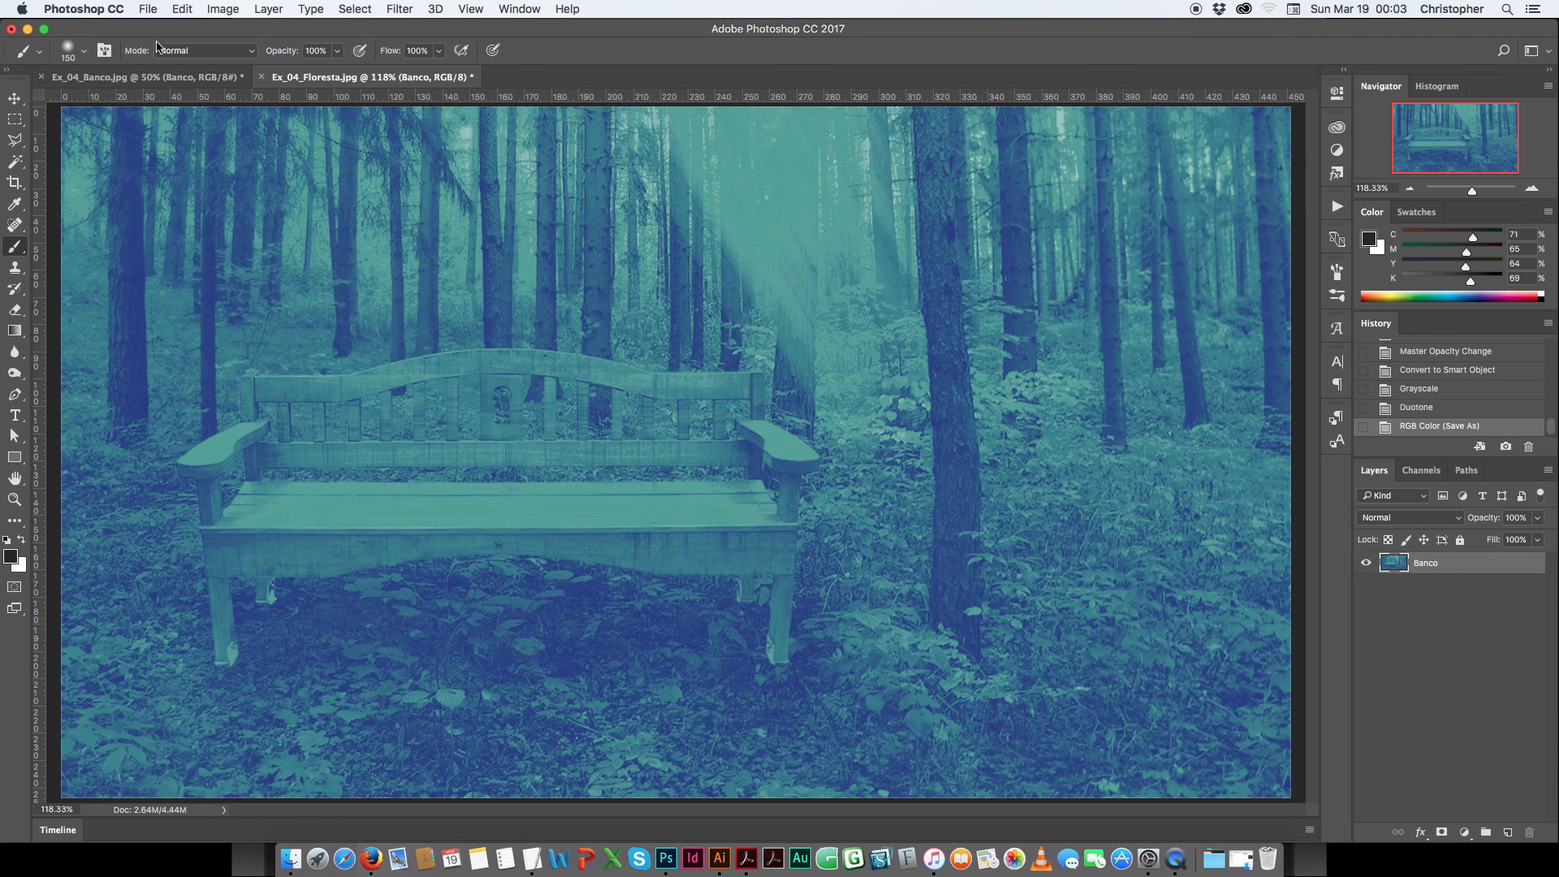
{"action": "left_click", "coordinate": [147, 10]}
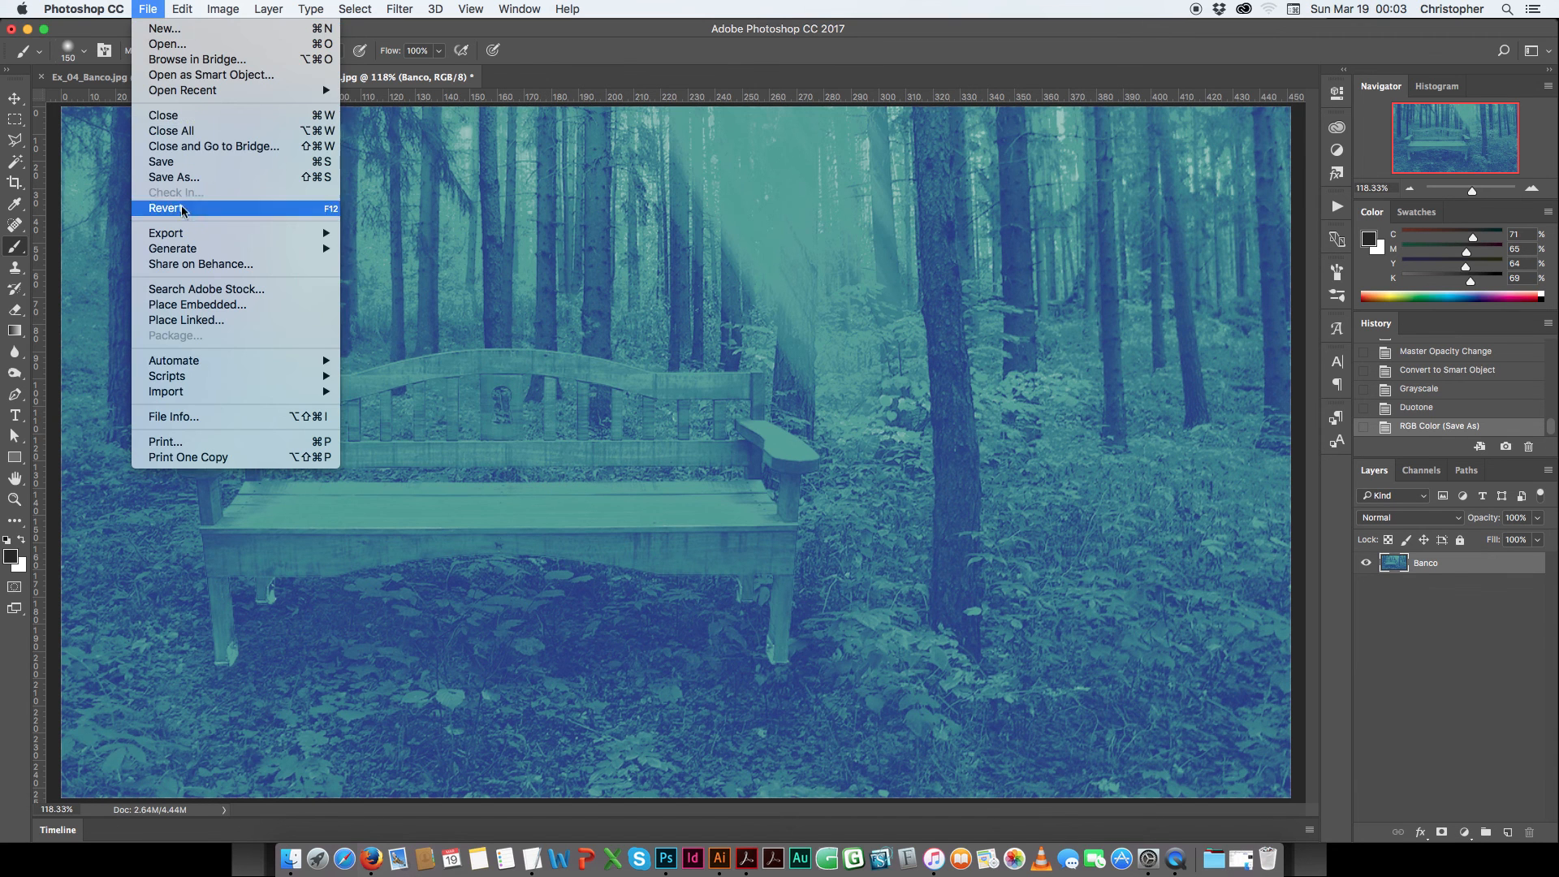
{"action": "left_click", "coordinate": [196, 177]}
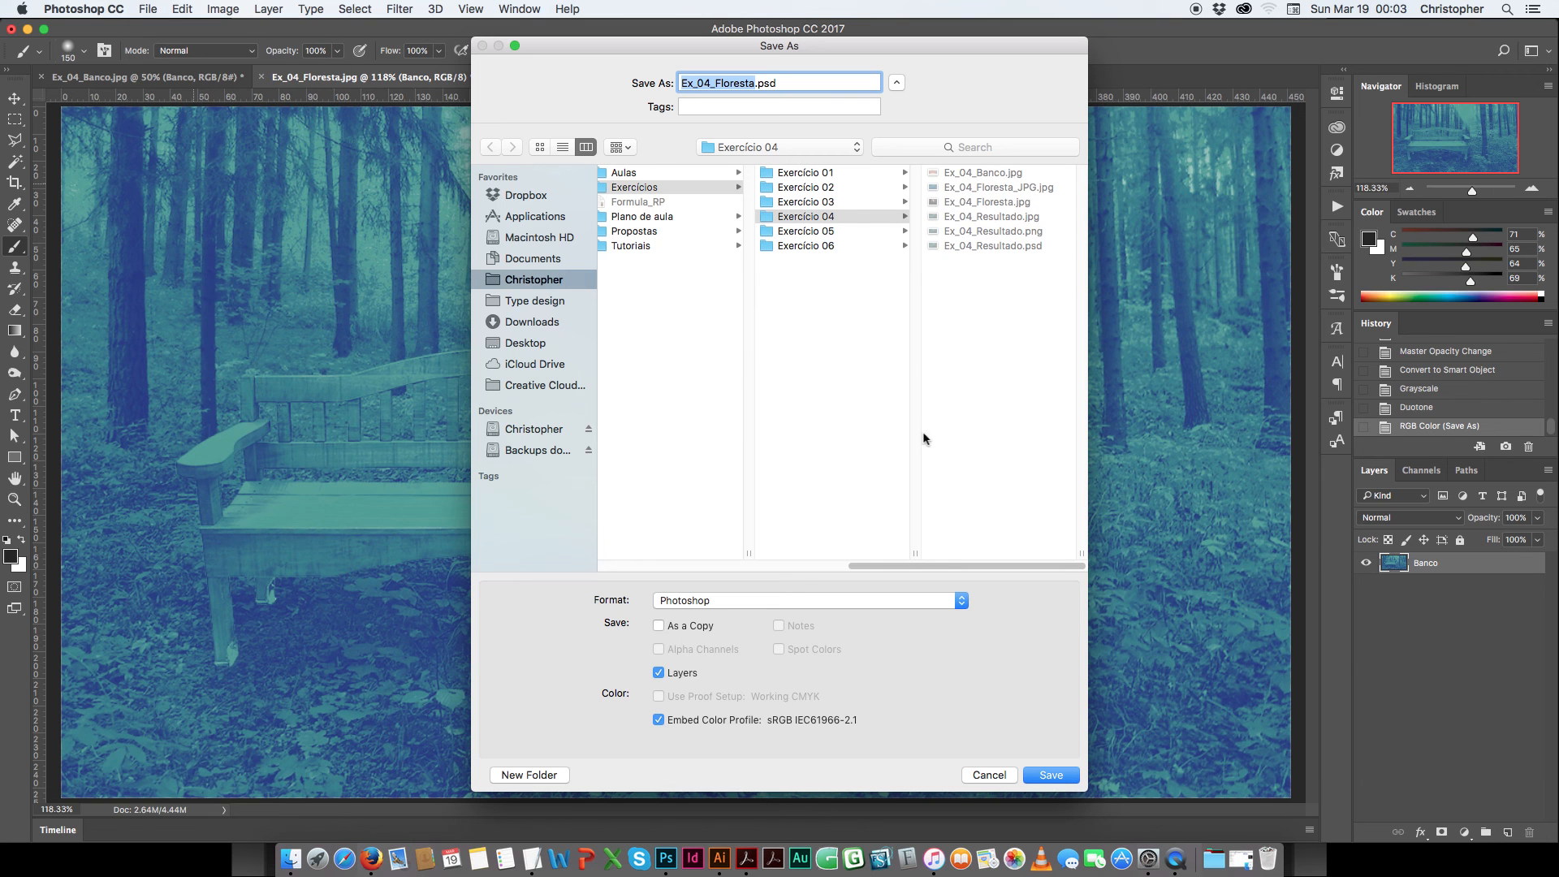
{"action": "left_click", "coordinate": [853, 600]}
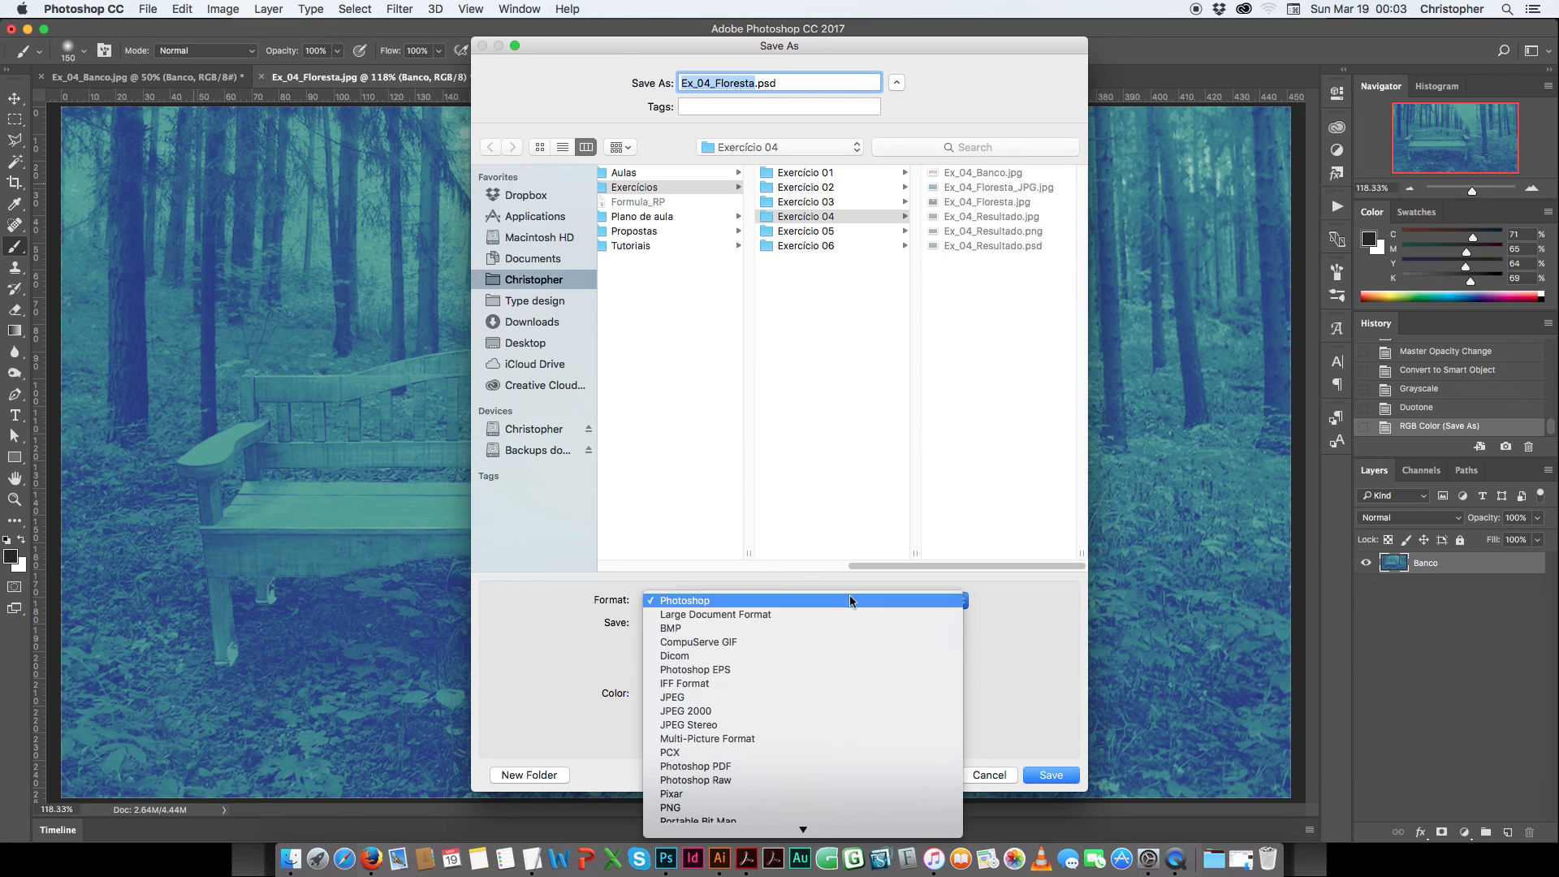
{"action": "left_click", "coordinate": [703, 808]}
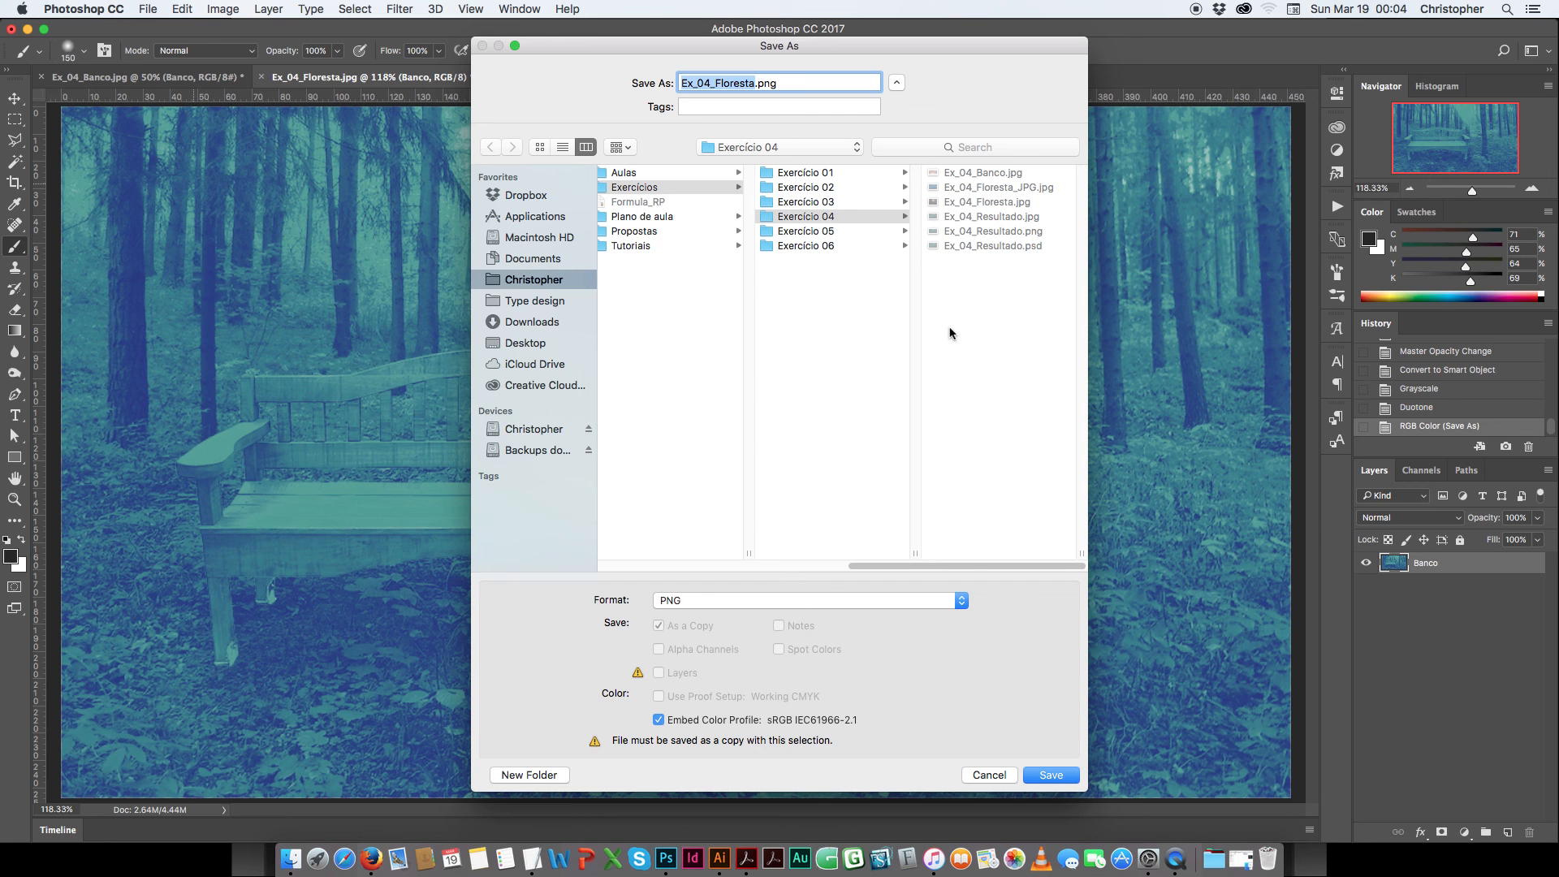
{"action": "left_click", "coordinate": [973, 777]}
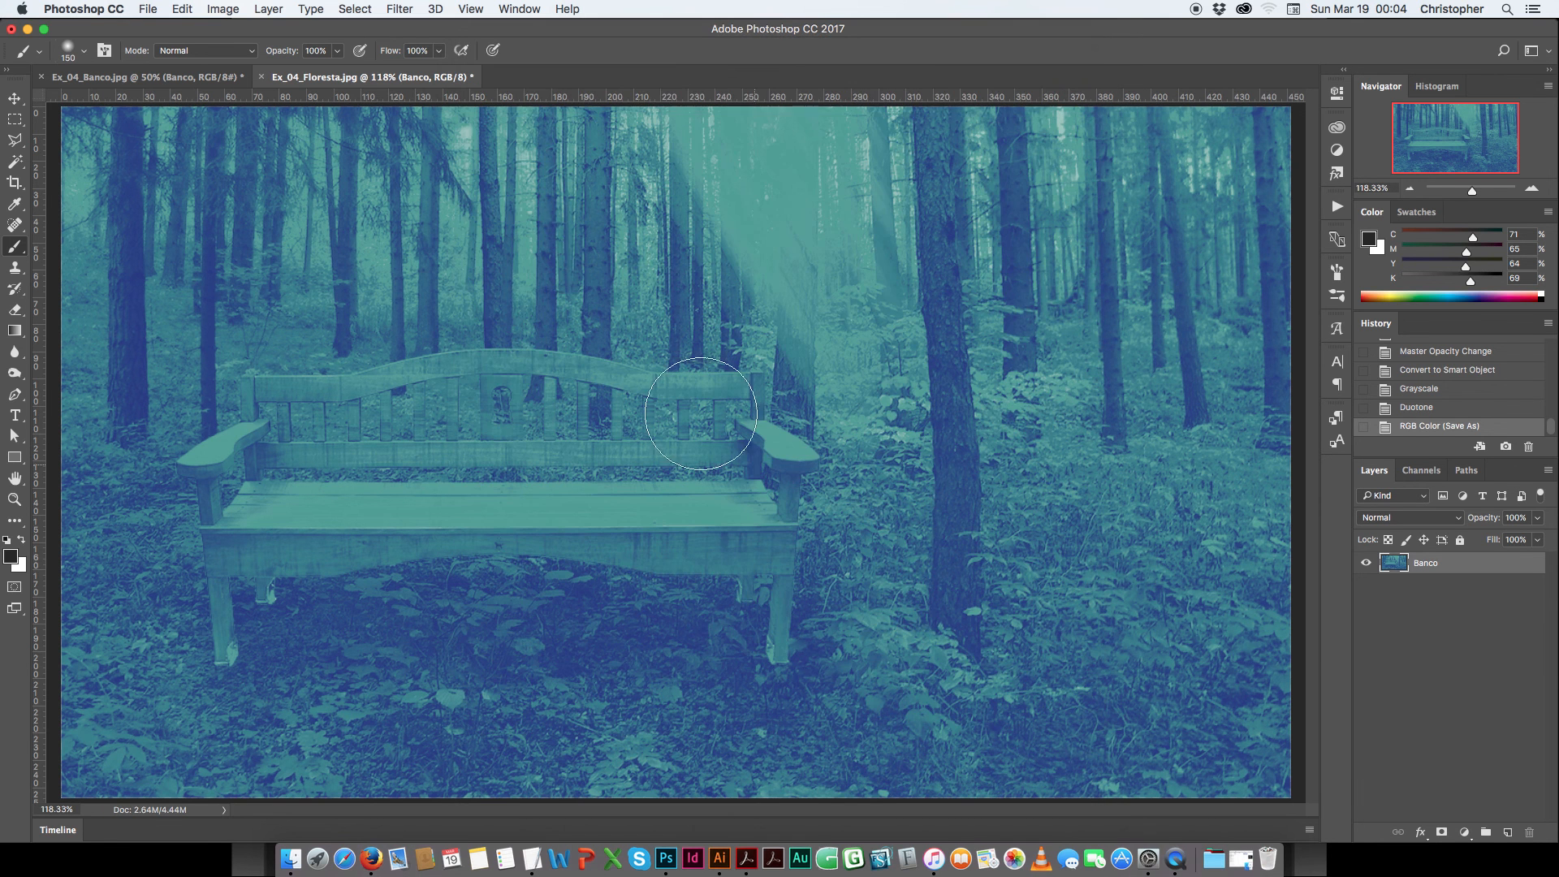
Start a legacy Save for Web export of the duotone image with PNG-8 as the file format.
{"action": "left_click", "coordinate": [150, 12]}
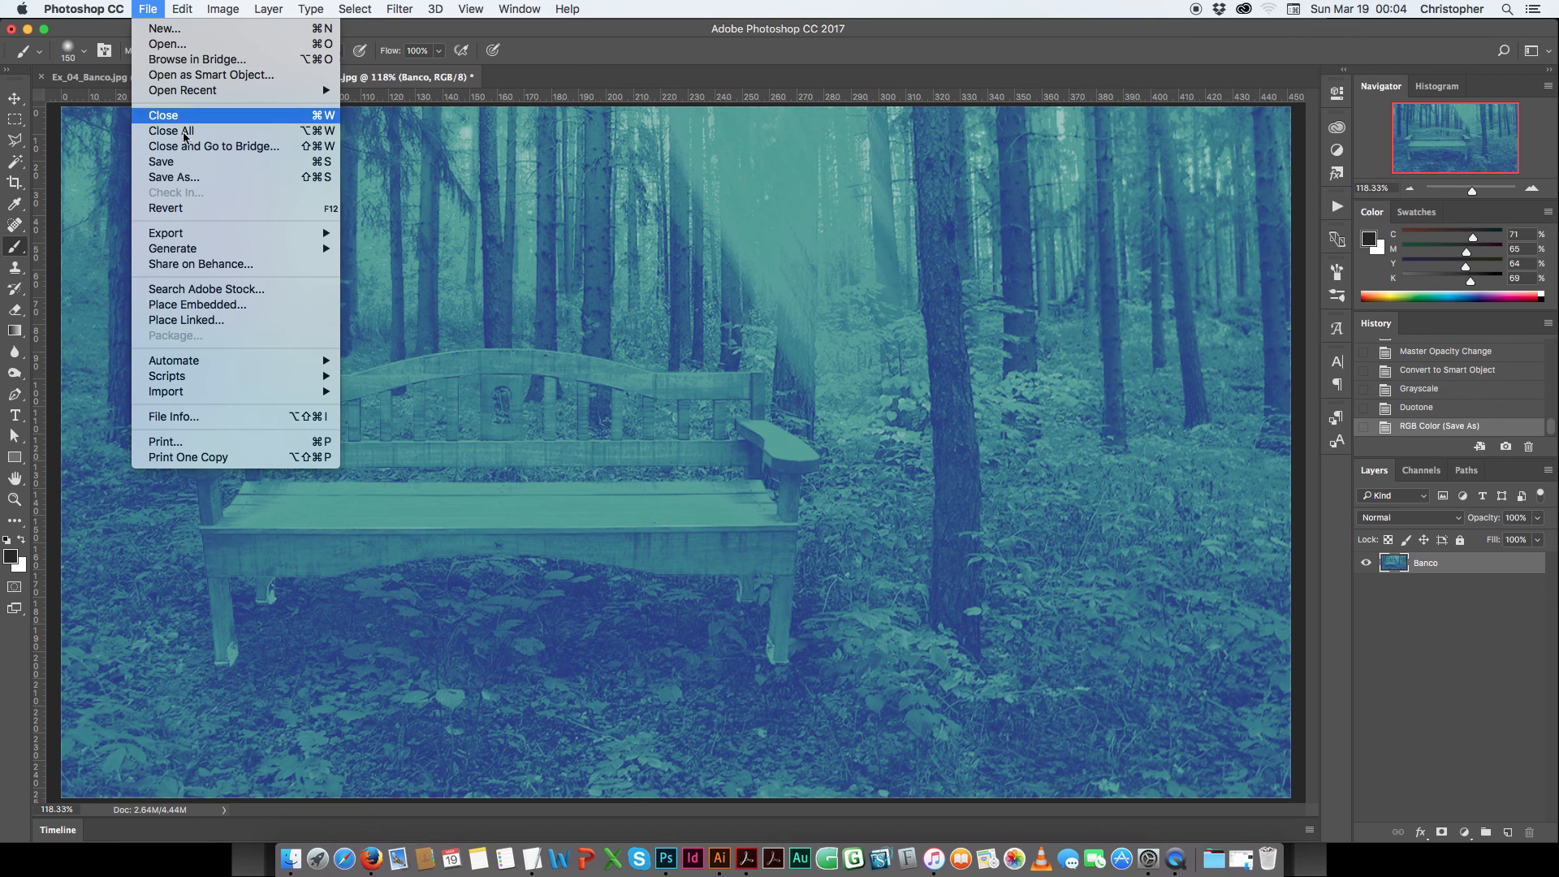
{"action": "mouse_move", "coordinate": [323, 236]}
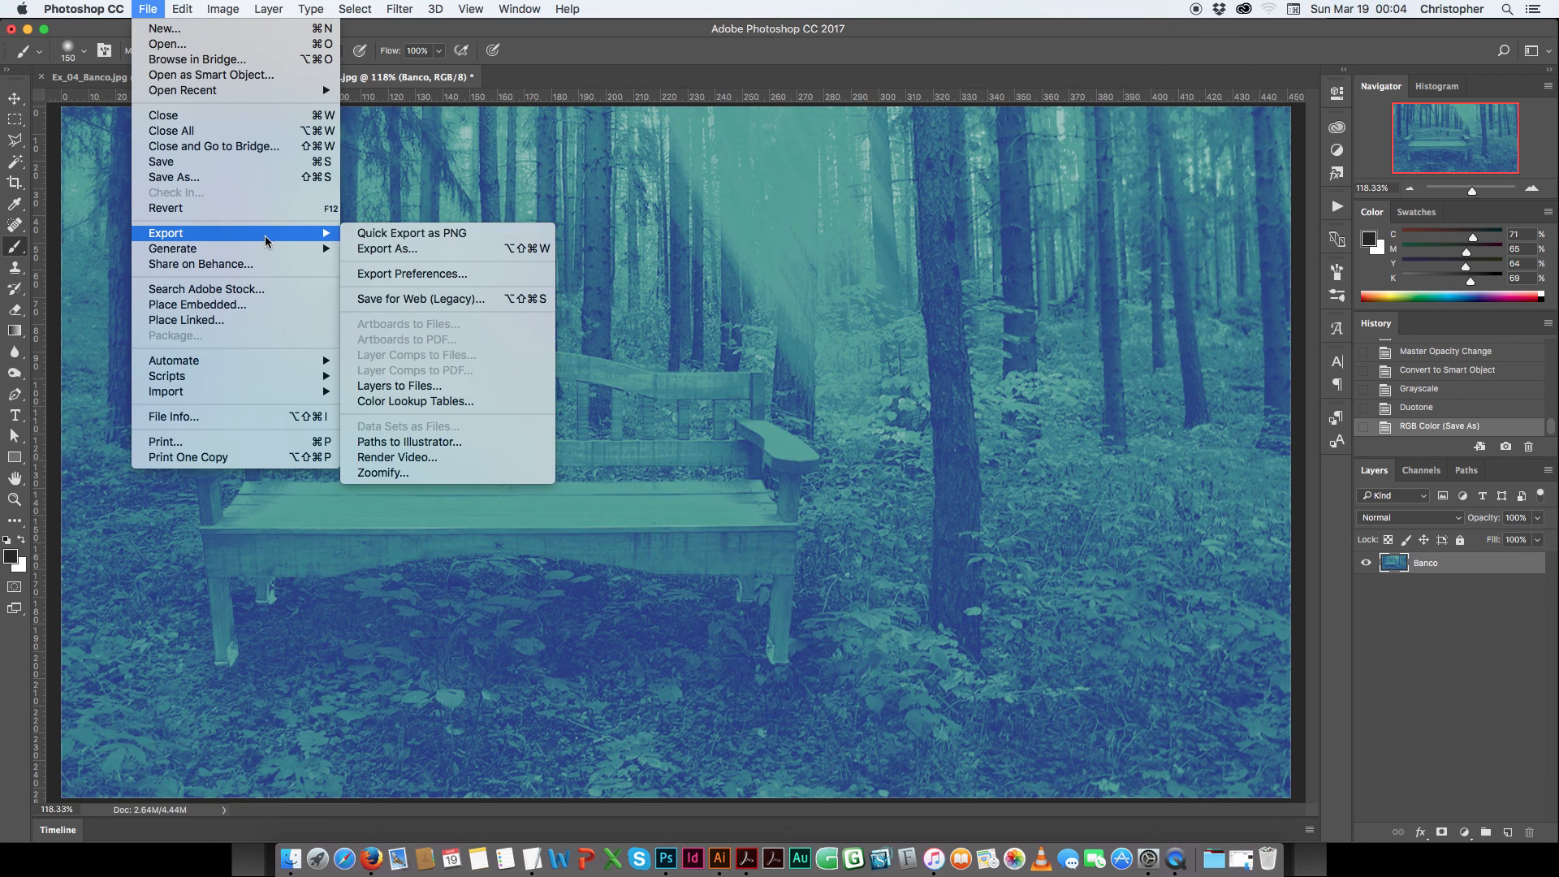
{"action": "left_click", "coordinate": [449, 301]}
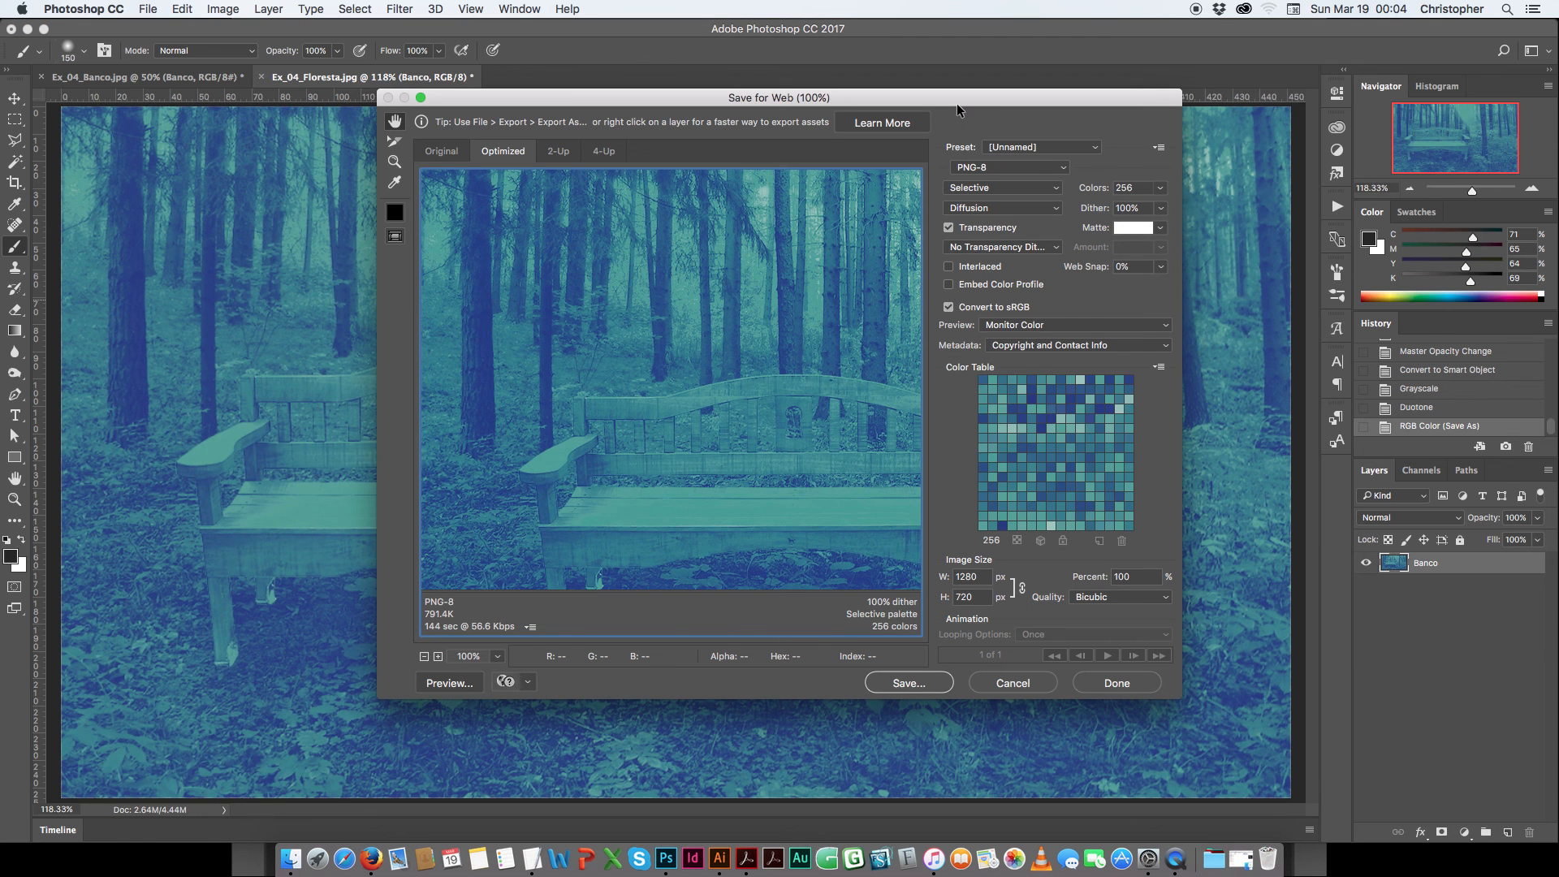
{"action": "left_click", "coordinate": [1027, 169]}
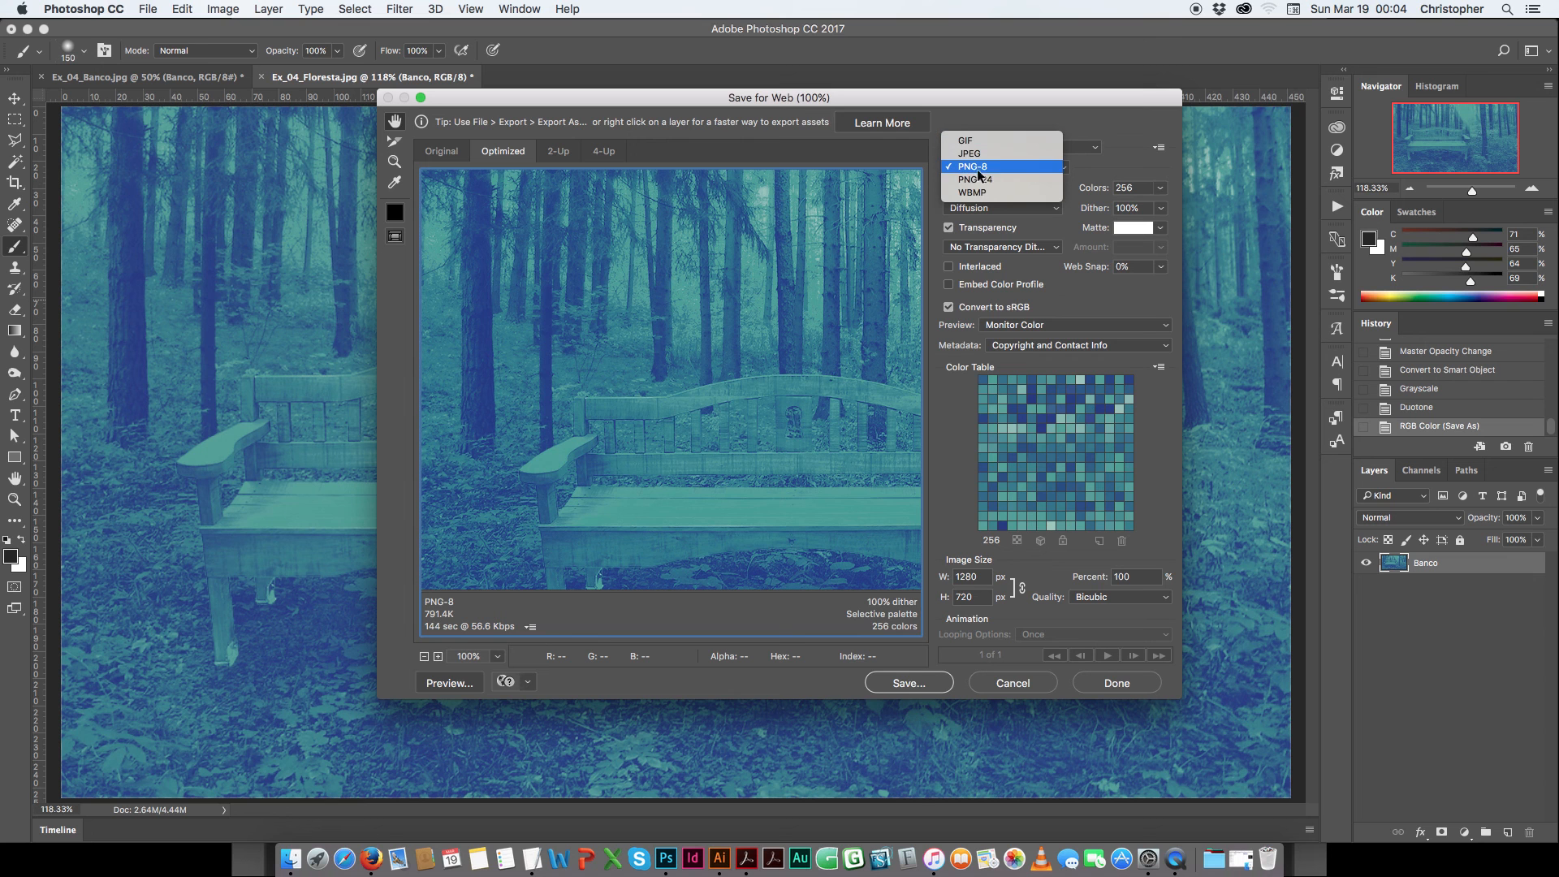
{"action": "left_click", "coordinate": [997, 168]}
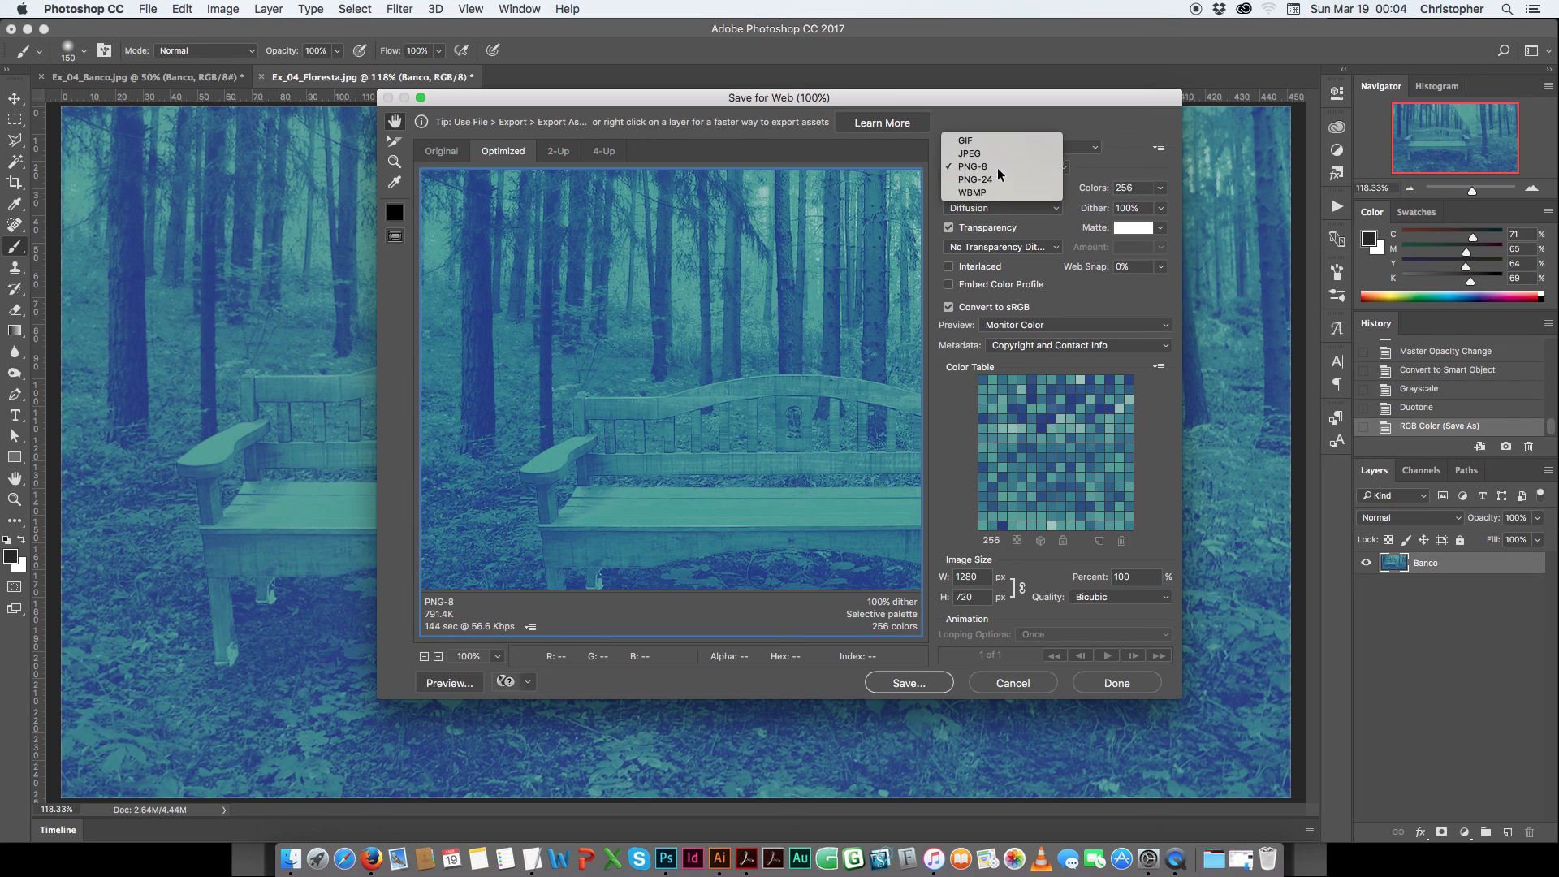
{"action": "left_click", "coordinate": [996, 169]}
{"action": "left_click", "coordinate": [979, 168]}
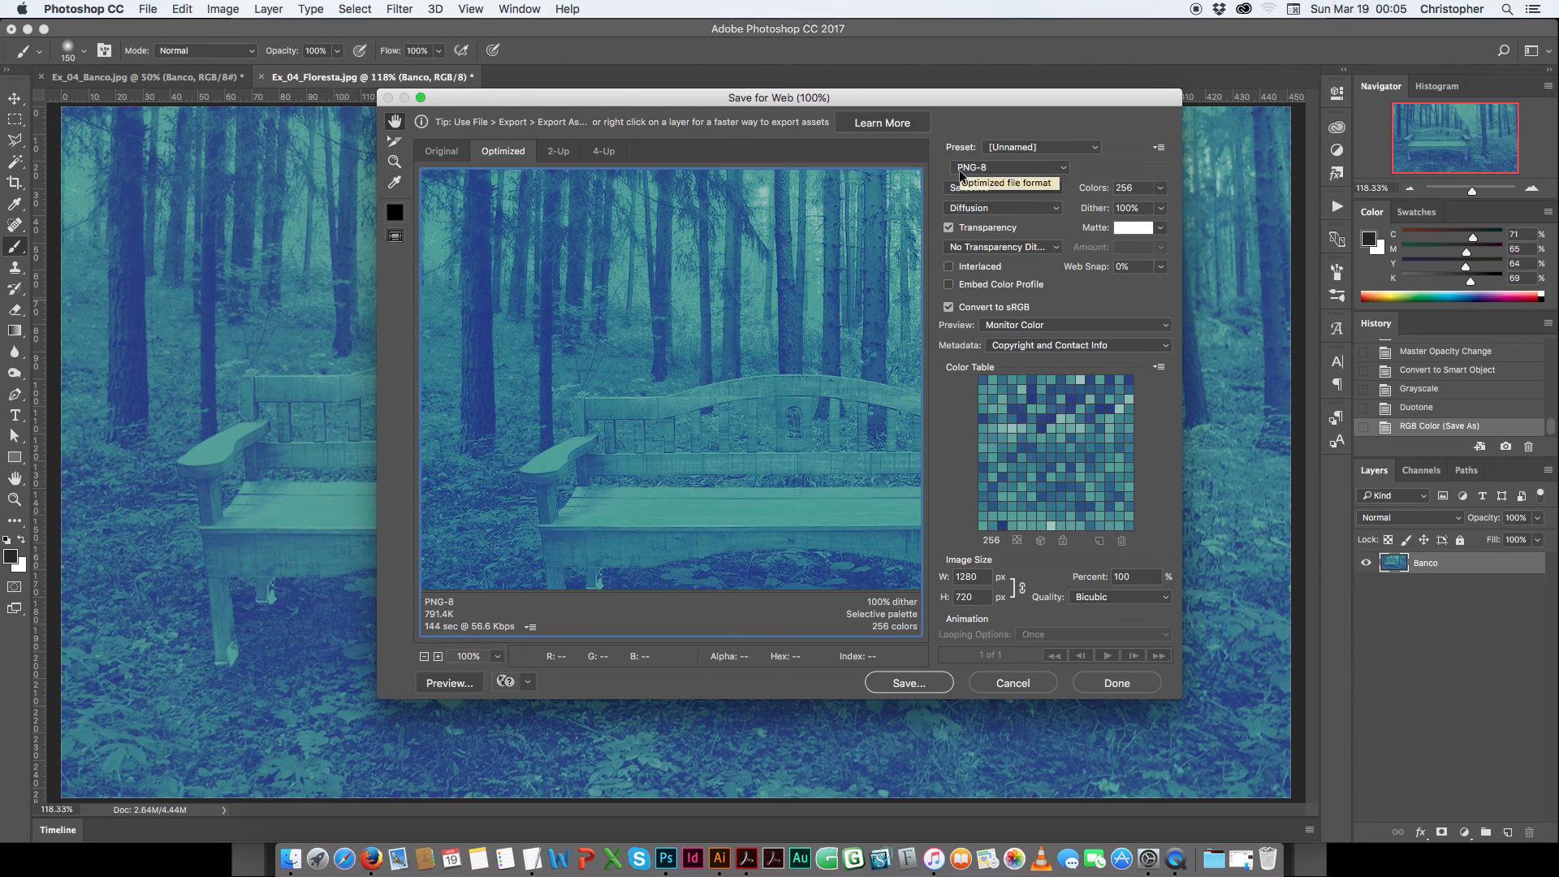
Save the optimized image in the Exercício 04 folder as Ex_04_Floresta_PNG.jpg, accepting the file-name compatibility warning.
{"action": "left_click", "coordinate": [914, 684]}
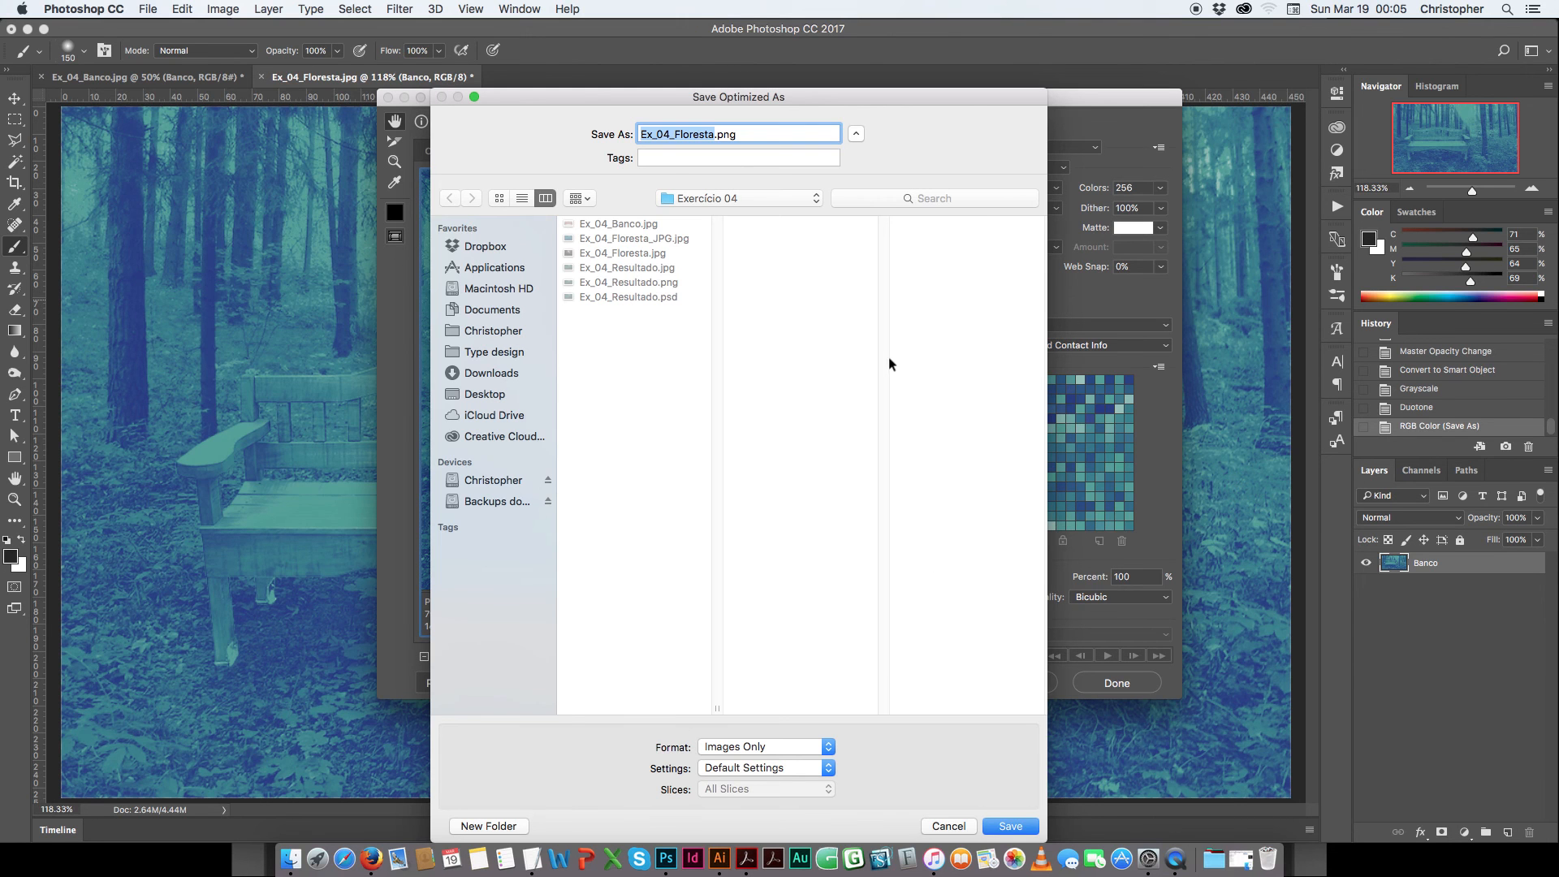
{"action": "left_click", "coordinate": [654, 240]}
{"action": "left_click", "coordinate": [722, 133]}
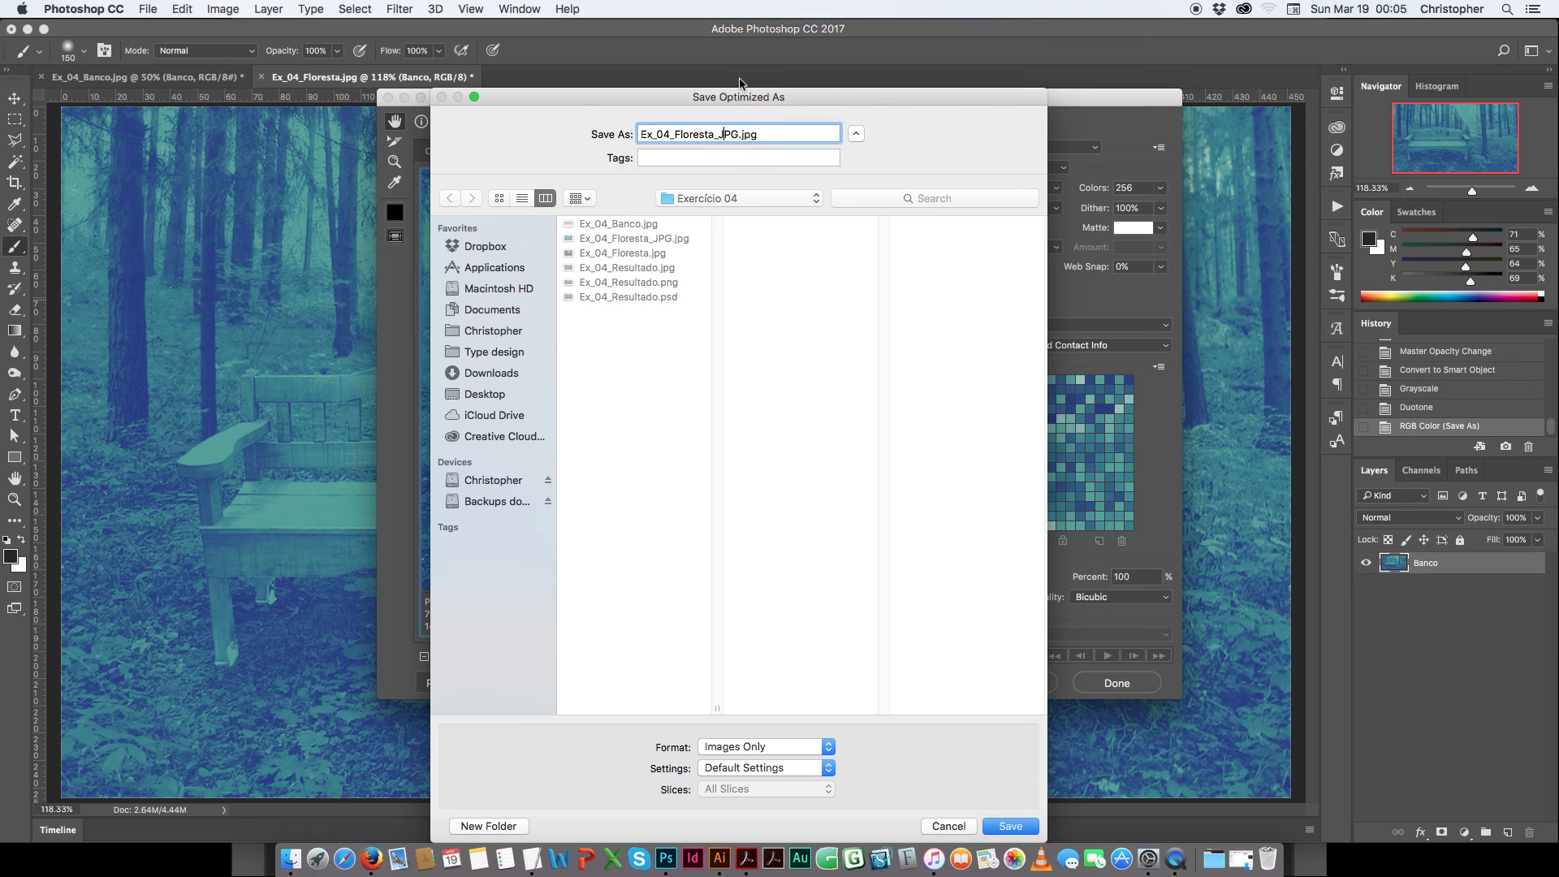
{"action": "key", "text": "shift+Right"}
{"action": "key", "text": "shift+Right"}
{"action": "key", "text": "shift+Right"}
{"action": "type", "text": "PNG"}
{"action": "left_click", "coordinate": [1010, 826]}
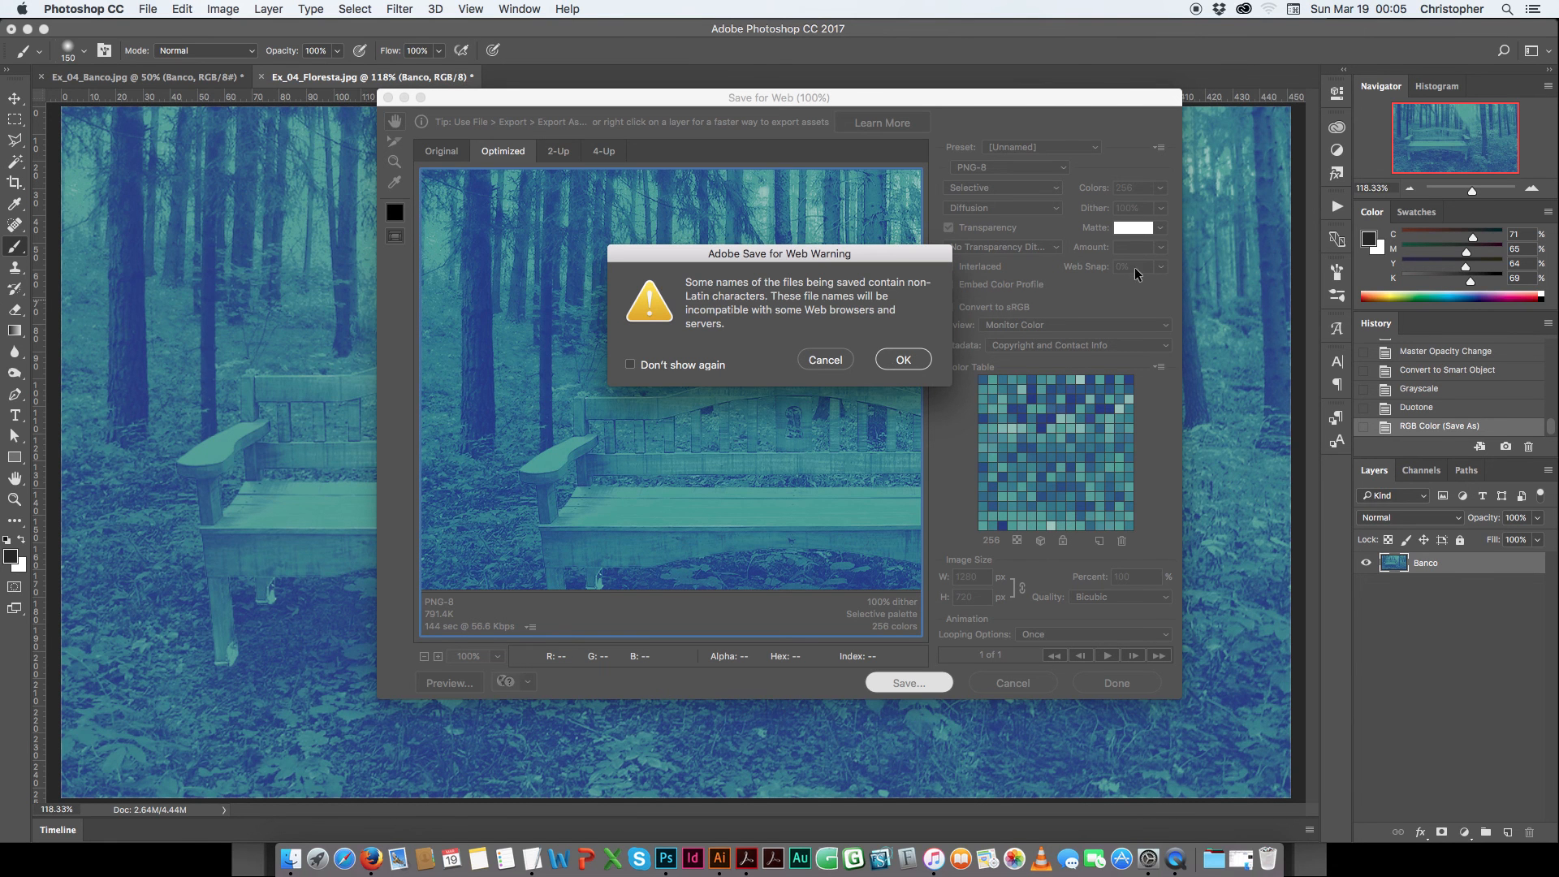
{"action": "left_click", "coordinate": [905, 359]}
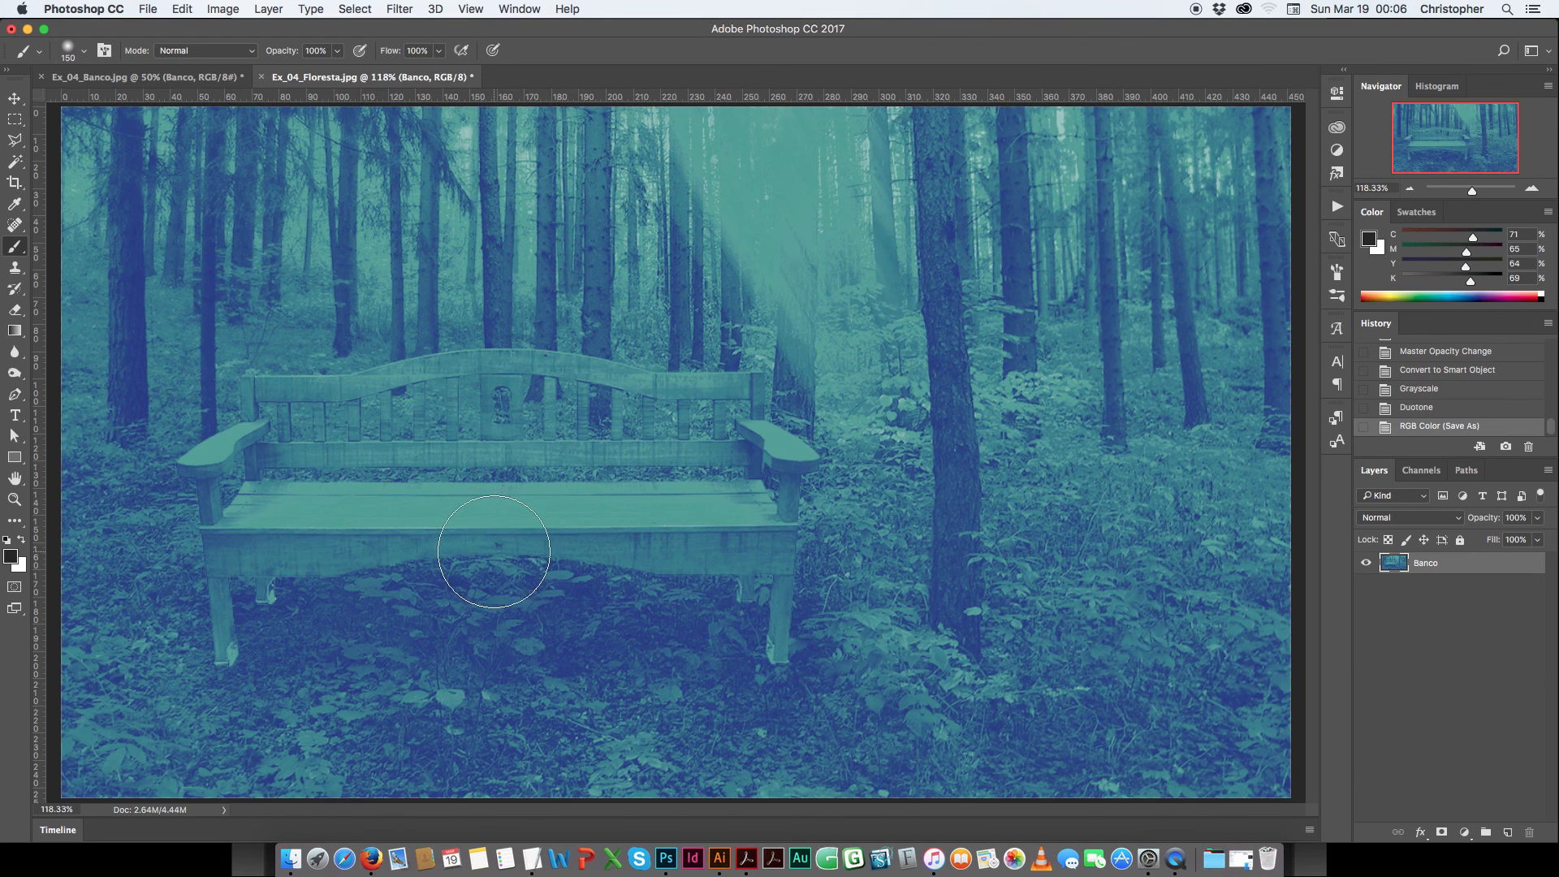
Switch to Finder and preview Ex_04_Floresta_JPG.jpg and Ex_04_Floresta_PNG.jpg in the Exercício 04 folder.
{"action": "left_click", "coordinate": [291, 858]}
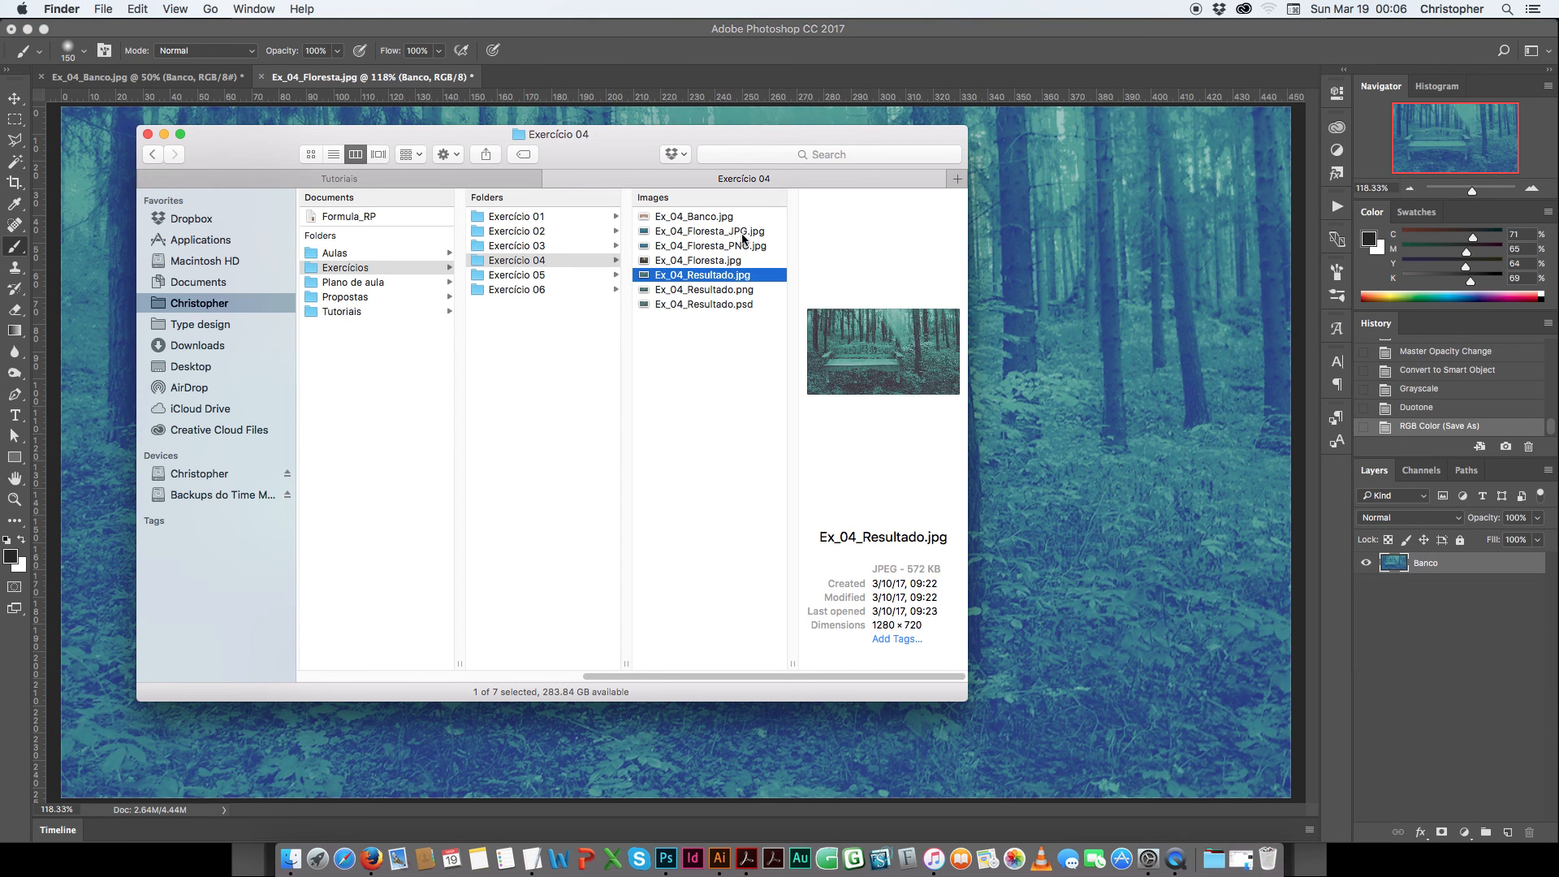
{"action": "left_click", "coordinate": [743, 232]}
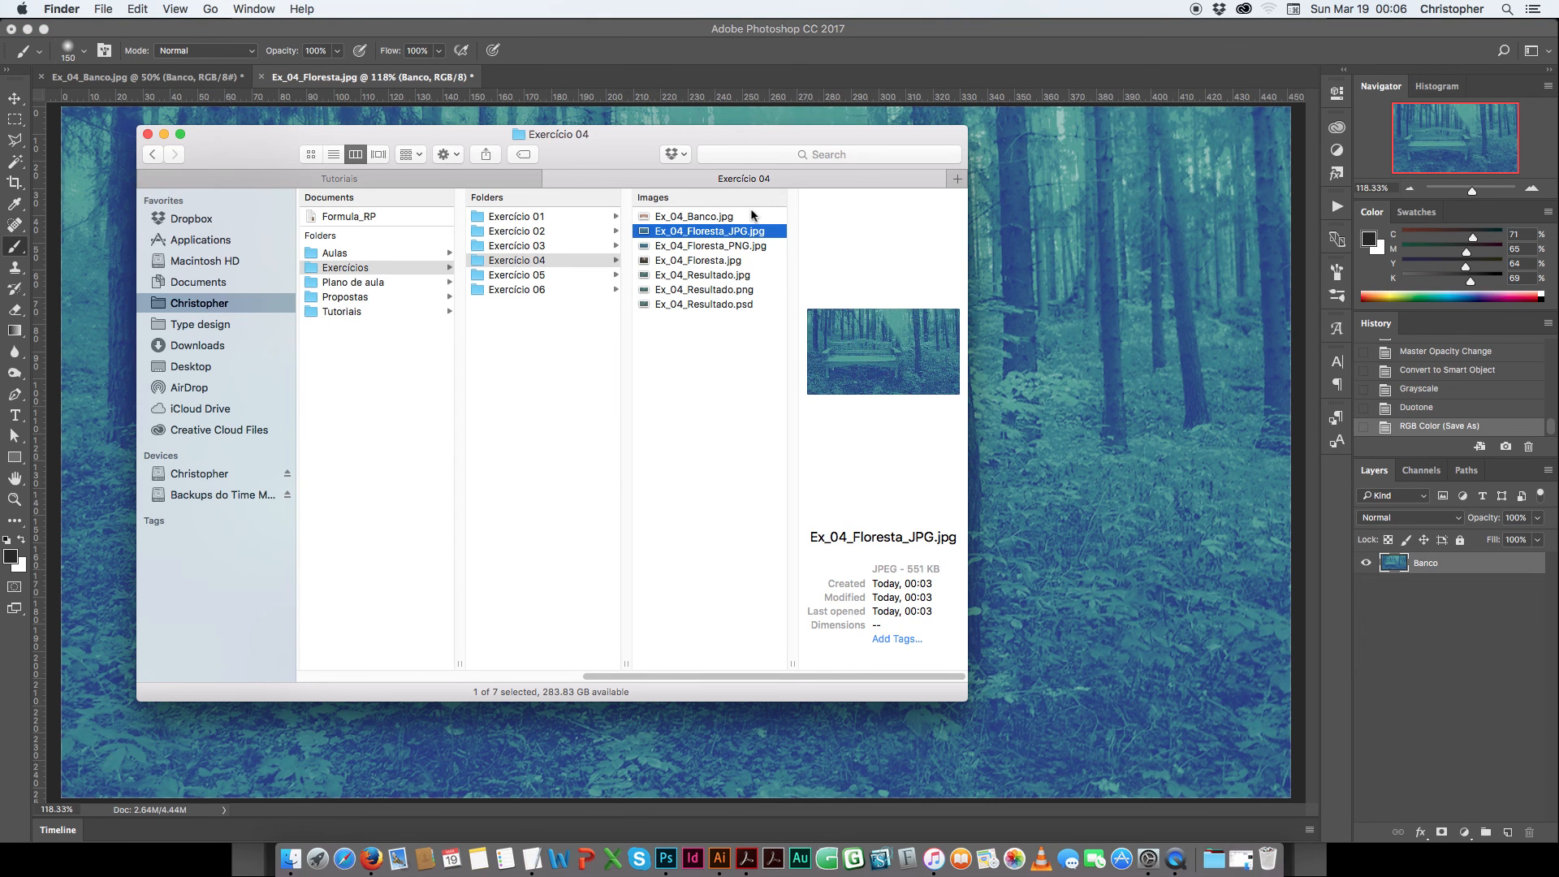
{"action": "key", "text": "space"}
{"action": "key", "text": "Down"}
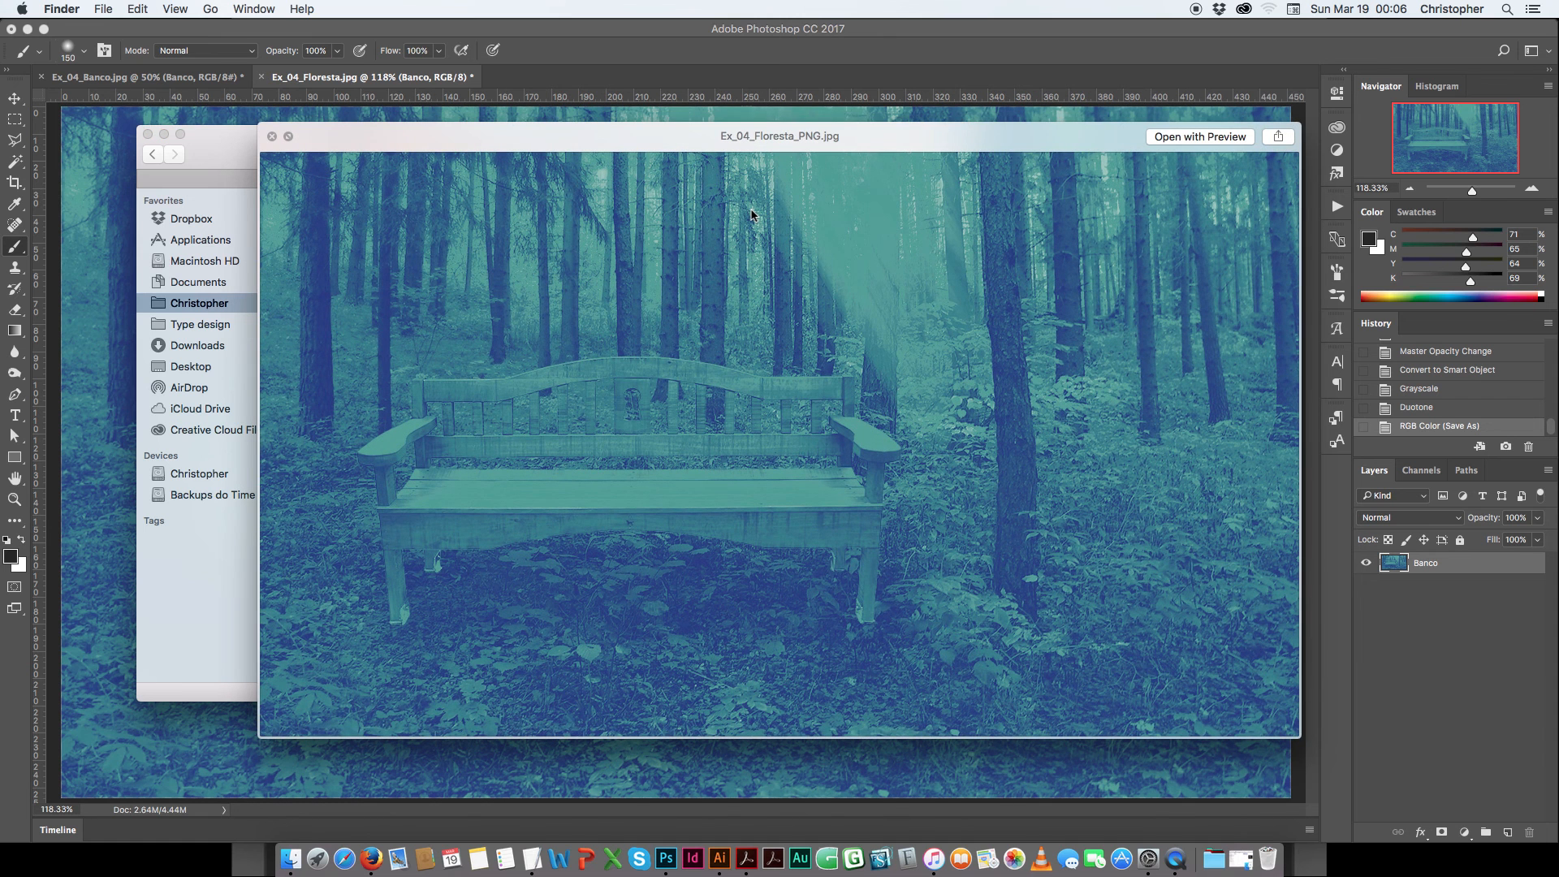